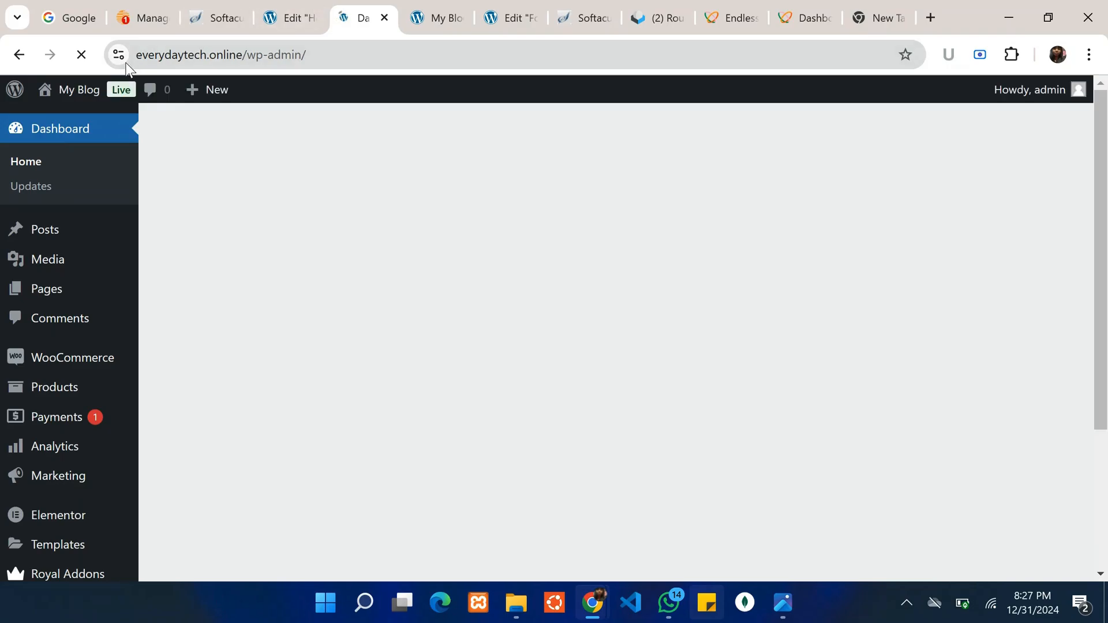
Open the live site in a new browser tab and start editing its home page with Elementor
{"action": "mouse_move", "coordinate": [88, 87]}
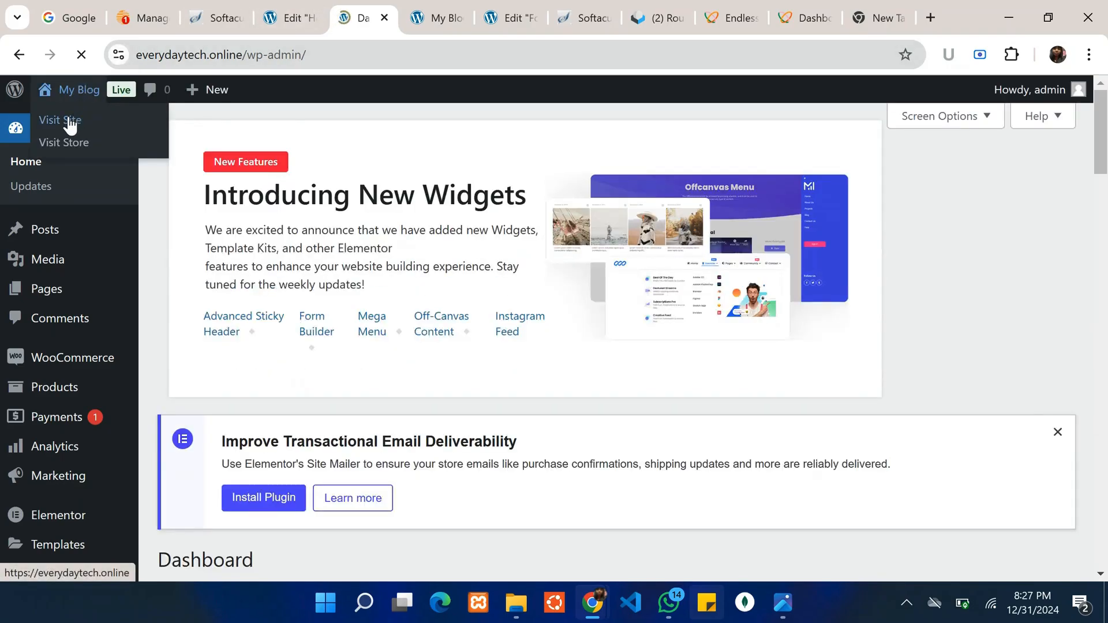
{"action": "right_click", "coordinate": [70, 124]}
{"action": "left_click", "coordinate": [120, 140]}
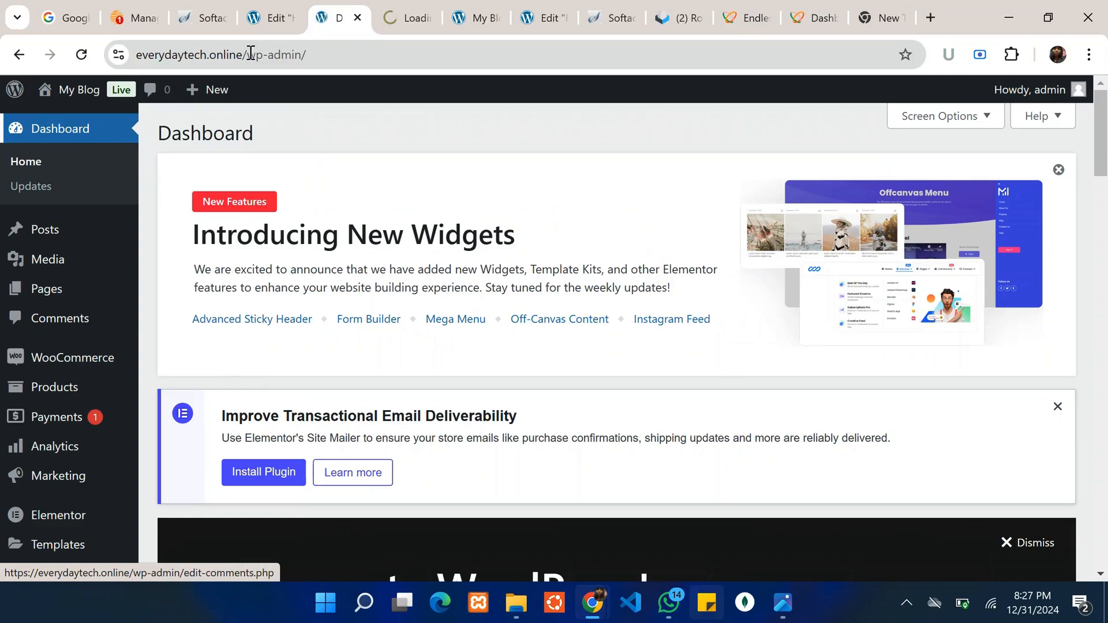
{"action": "left_click", "coordinate": [407, 17]}
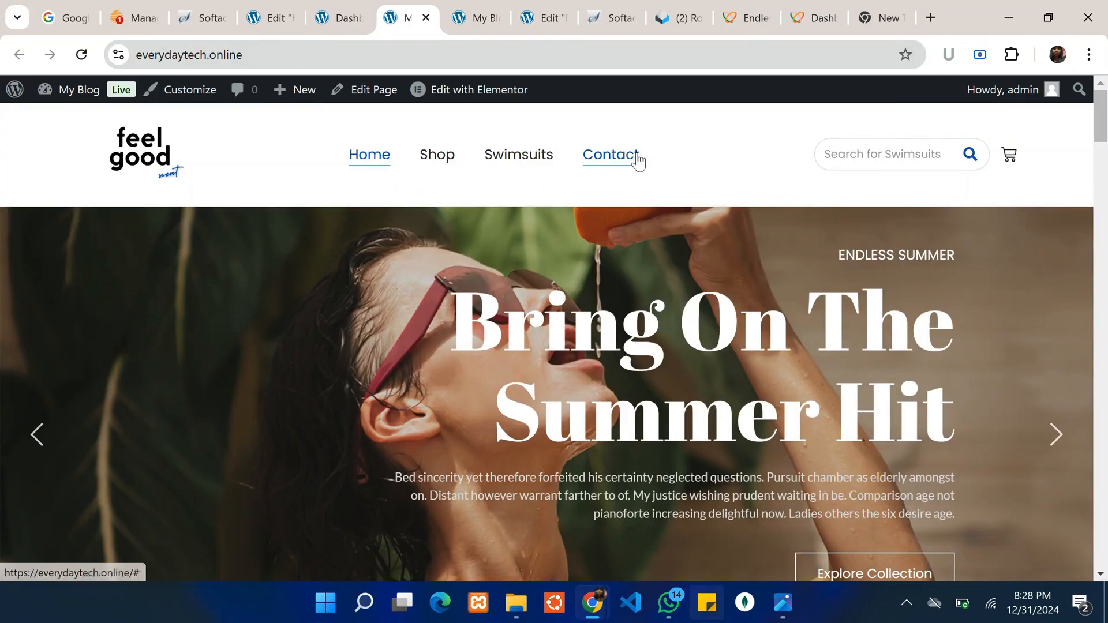
{"action": "left_click", "coordinate": [461, 100]}
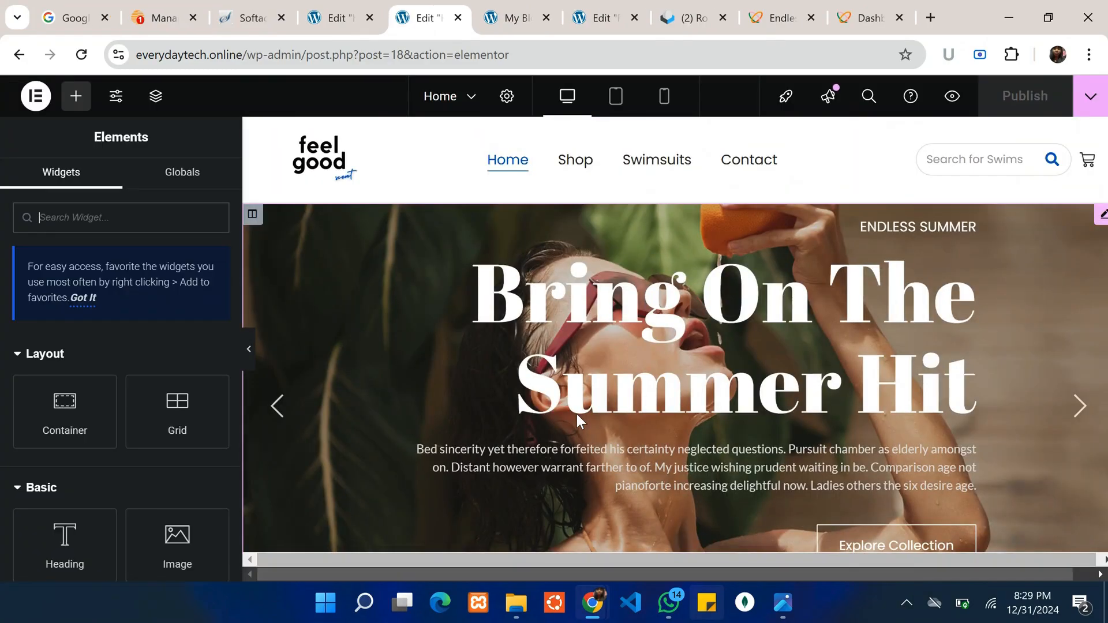
Look over the home page's header and hero slider in the editor
{"action": "scroll", "coordinate": [577, 414], "scroll_direction": "down", "scroll_amount": 5}
{"action": "scroll", "coordinate": [577, 415], "scroll_direction": "up", "scroll_amount": 5}
{"action": "scroll", "coordinate": [788, 422], "scroll_direction": "down", "scroll_amount": 2}
{"action": "scroll", "coordinate": [788, 420], "scroll_direction": "down", "scroll_amount": 2}
{"action": "scroll", "coordinate": [788, 418], "scroll_direction": "up", "scroll_amount": 3}
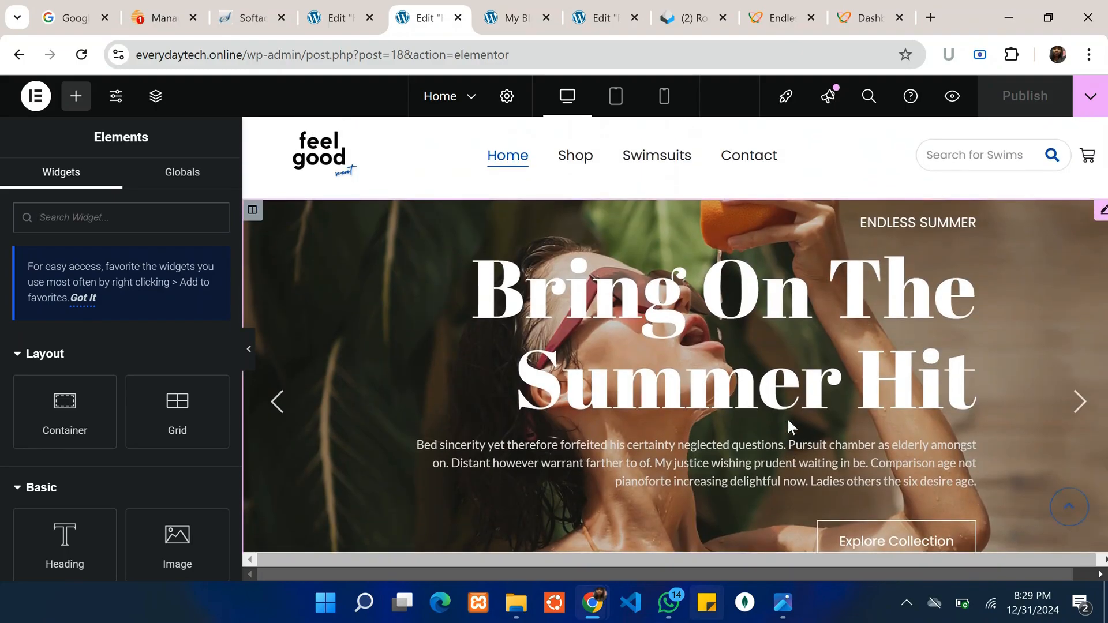
{"action": "scroll", "coordinate": [788, 421], "scroll_direction": "down", "scroll_amount": 3}
{"action": "scroll", "coordinate": [788, 420], "scroll_direction": "up", "scroll_amount": 3}
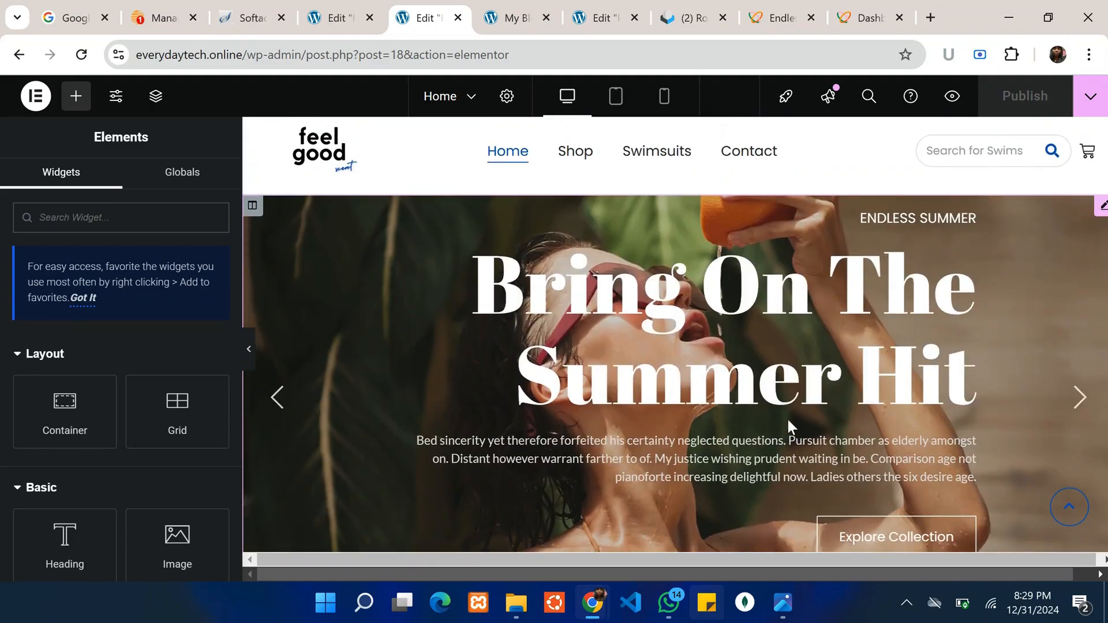
{"action": "scroll", "coordinate": [788, 420], "scroll_direction": "down", "scroll_amount": 2}
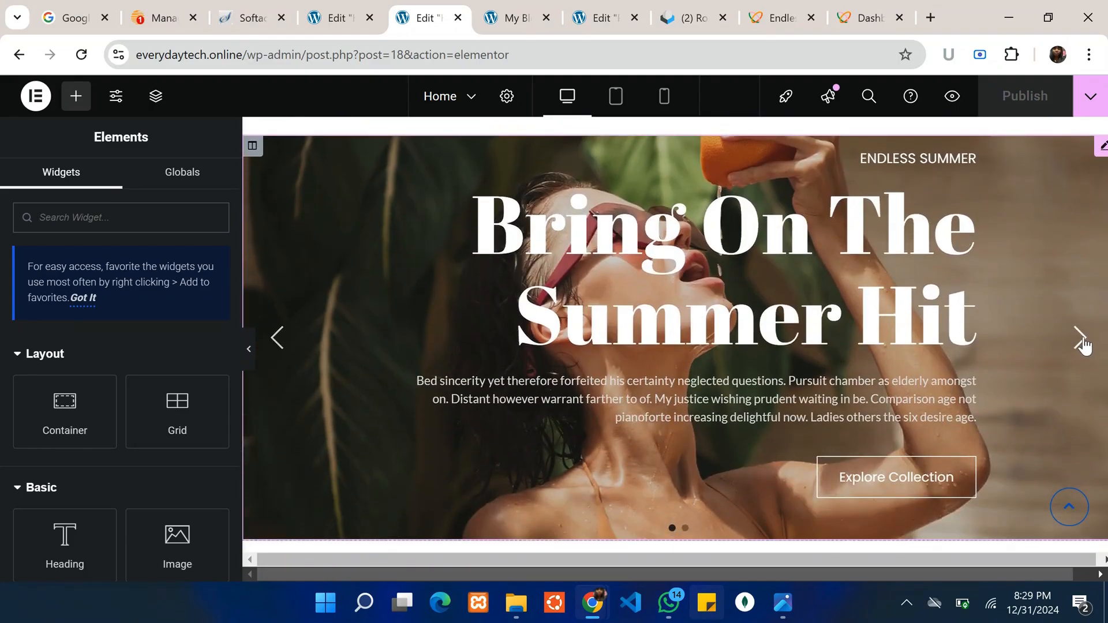
Page through the hero slider's slides and add a third item to the Advanced Slider/Carousel
{"action": "left_click", "coordinate": [1084, 344]}
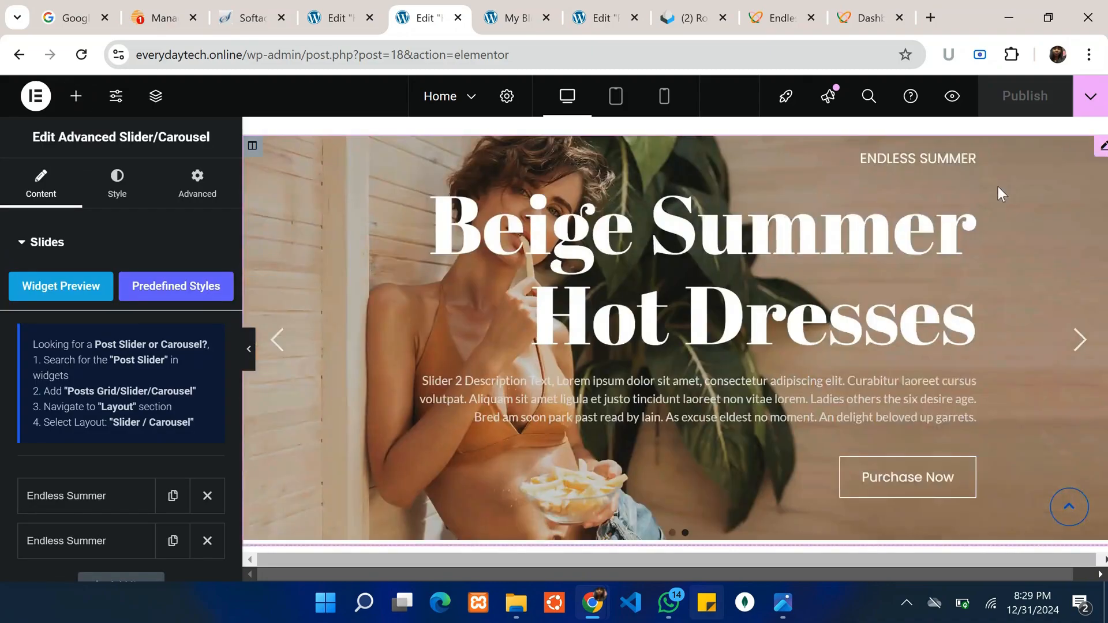
{"action": "left_click", "coordinate": [1082, 340]}
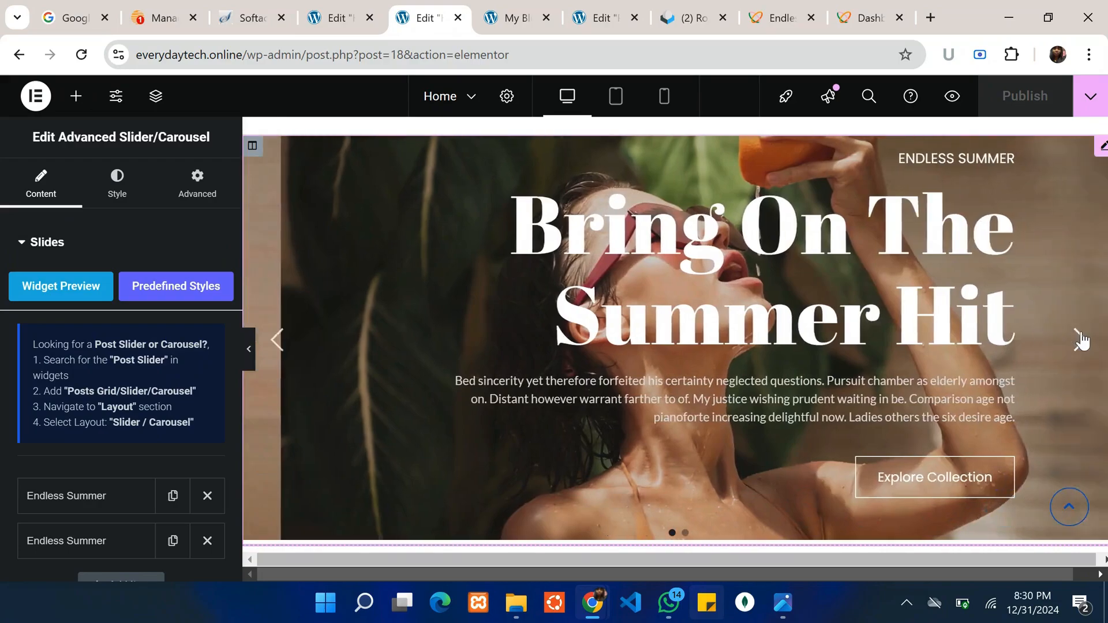
{"action": "scroll", "coordinate": [1083, 342], "scroll_direction": "down", "scroll_amount": 2}
{"action": "scroll", "coordinate": [1083, 342], "scroll_direction": "up", "scroll_amount": 2}
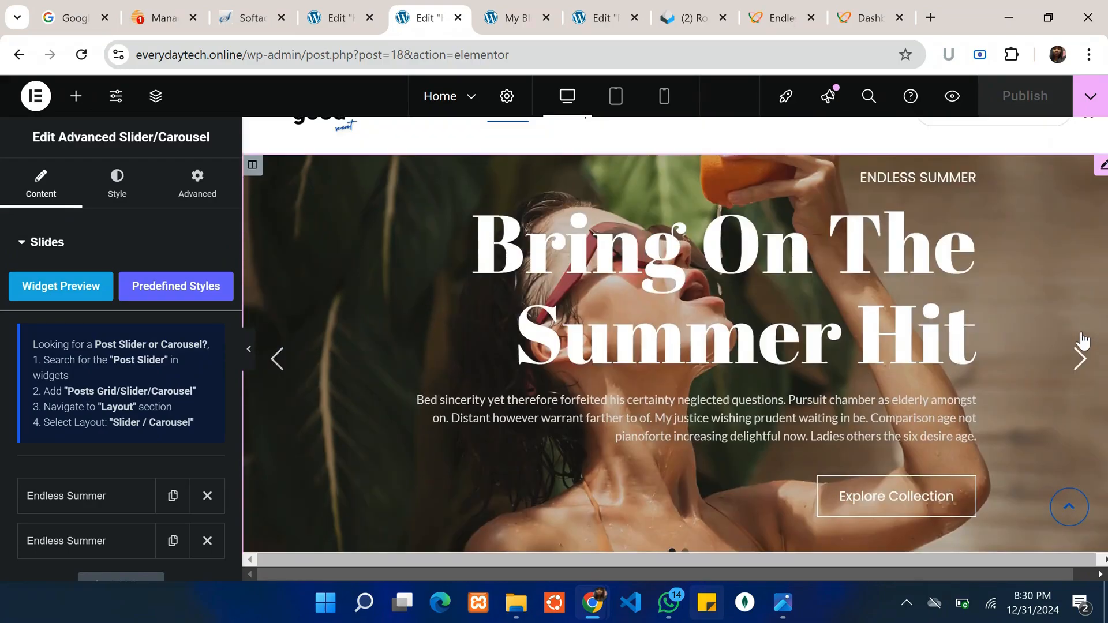
{"action": "scroll", "coordinate": [150, 456], "scroll_direction": "down", "scroll_amount": 5}
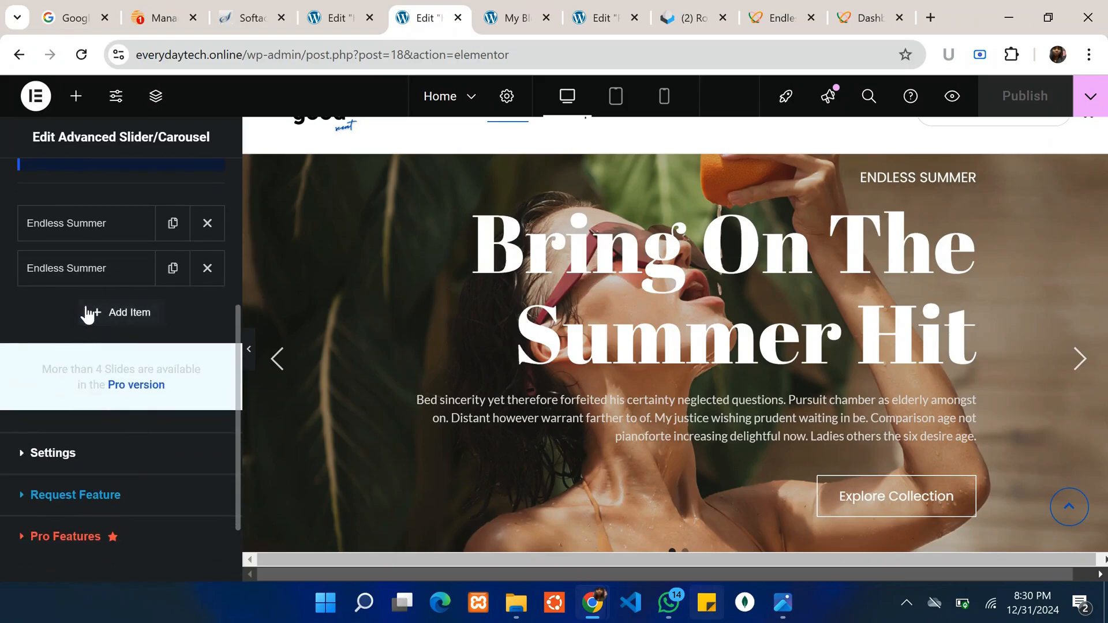
{"action": "left_click", "coordinate": [85, 312]}
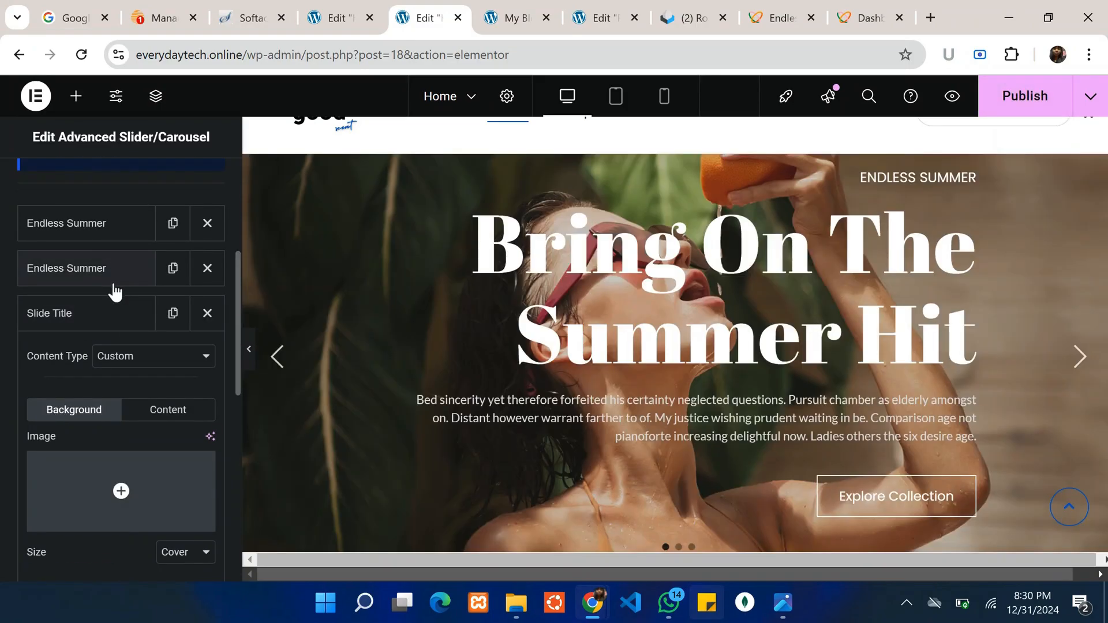
Check the new slide's background settings and display that slide in the page preview
{"action": "scroll", "coordinate": [684, 514], "scroll_direction": "down", "scroll_amount": 1}
{"action": "scroll", "coordinate": [683, 514], "scroll_direction": "up", "scroll_amount": 2}
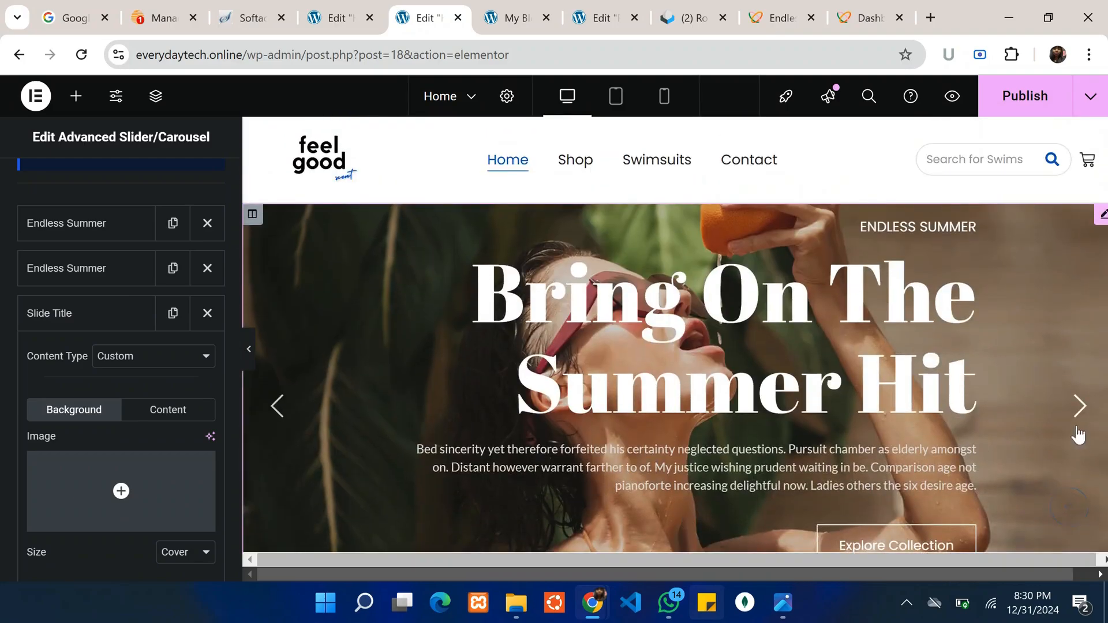
{"action": "scroll", "coordinate": [77, 339], "scroll_direction": "down", "scroll_amount": 3}
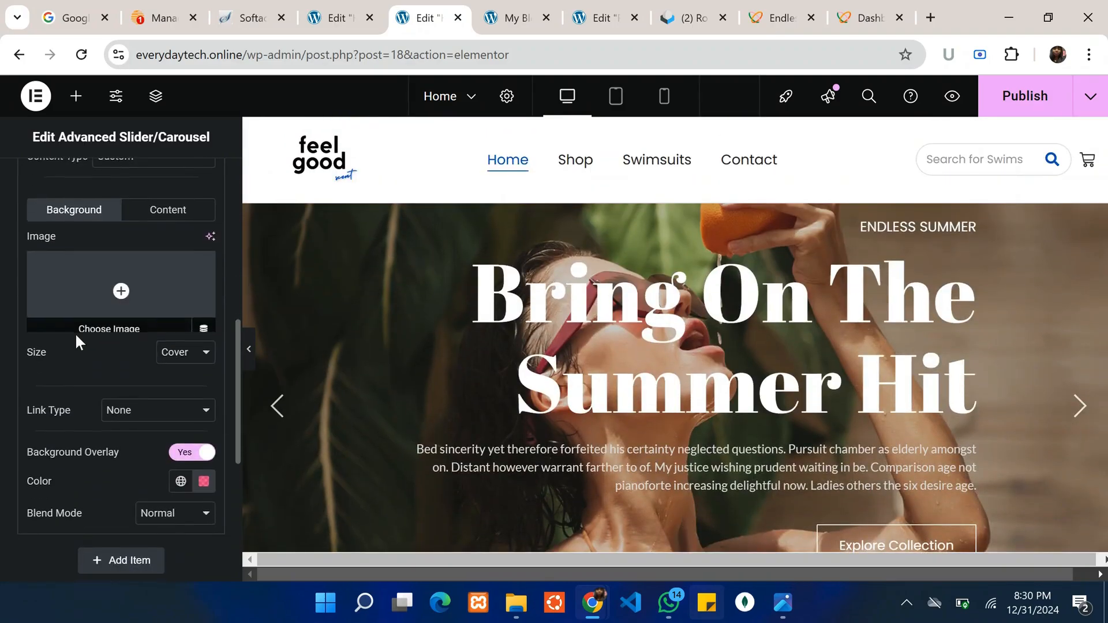
{"action": "scroll", "coordinate": [77, 346], "scroll_direction": "up", "scroll_amount": 1}
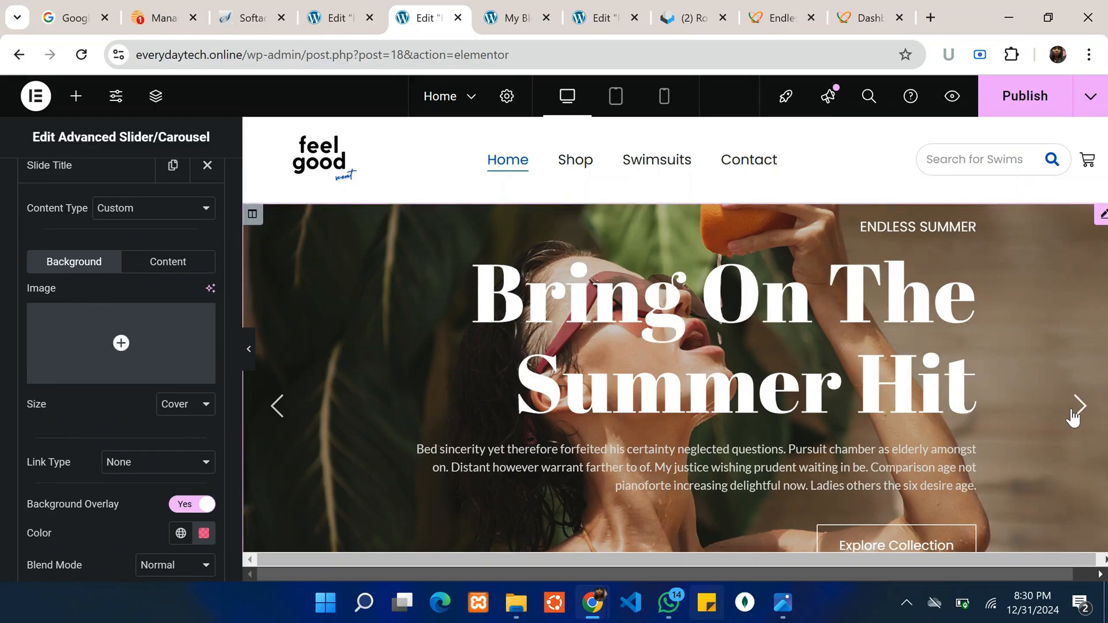
{"action": "left_click", "coordinate": [1072, 415]}
{"action": "left_click", "coordinate": [1073, 415]}
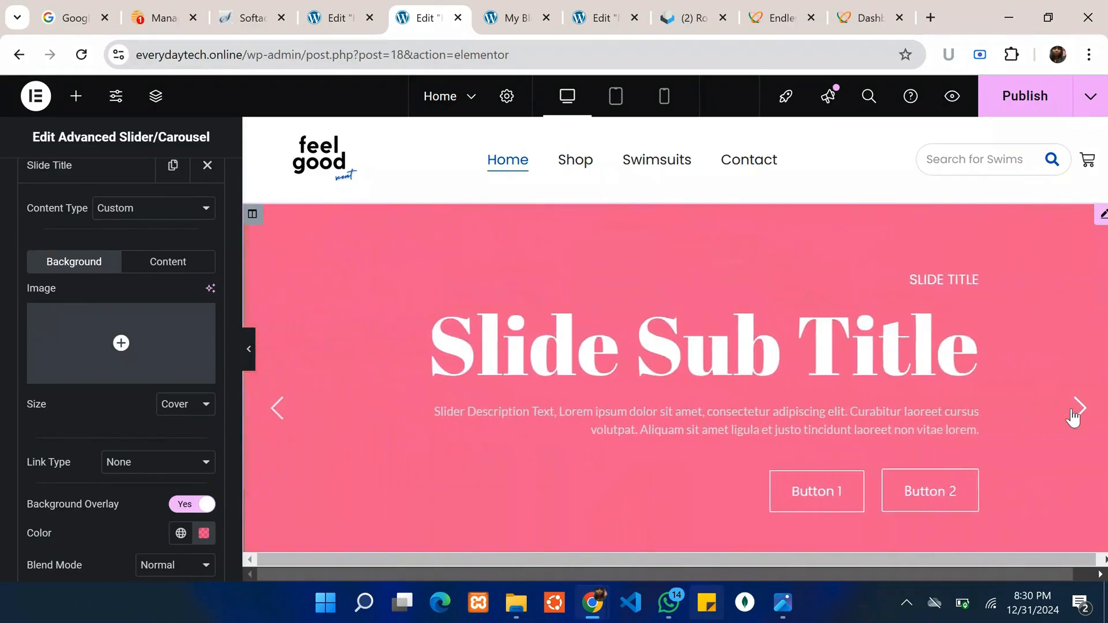
{"action": "scroll", "coordinate": [1073, 414], "scroll_direction": "down", "scroll_amount": 1}
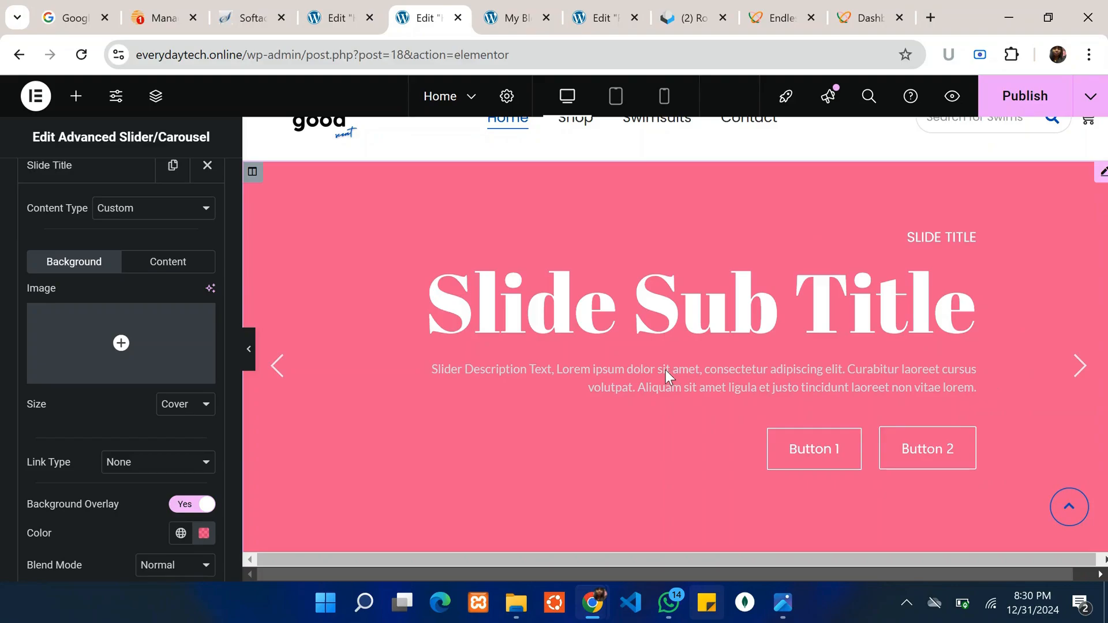
{"action": "scroll", "coordinate": [858, 427], "scroll_direction": "down", "scroll_amount": 1}
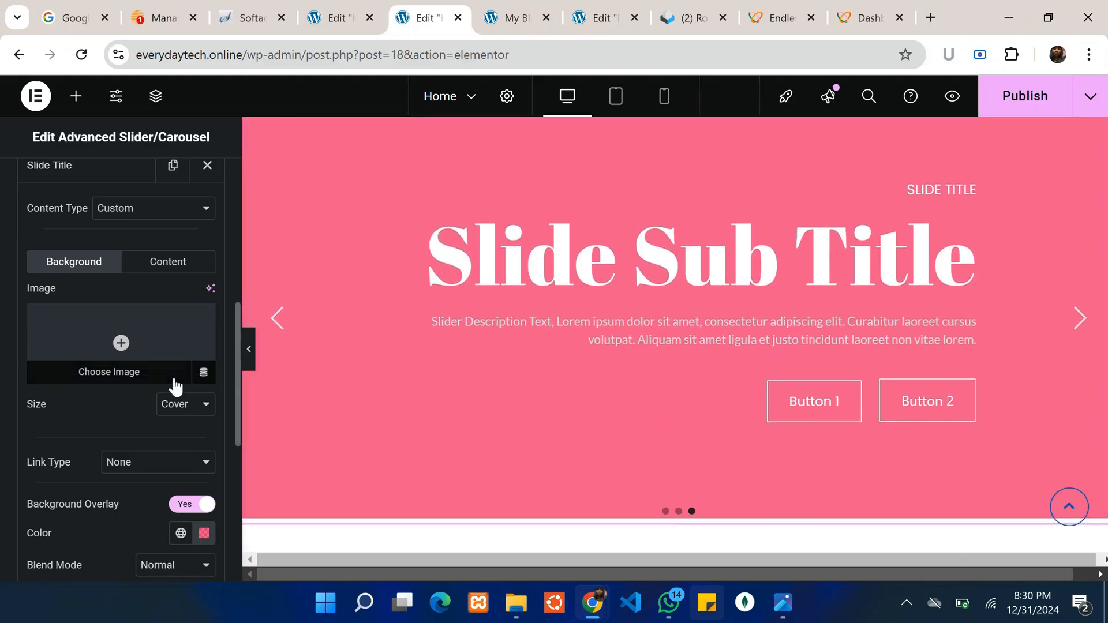
Set the new slide's background image to xklb.jpg from the media library
{"action": "scroll", "coordinate": [108, 357], "scroll_direction": "up", "scroll_amount": 1}
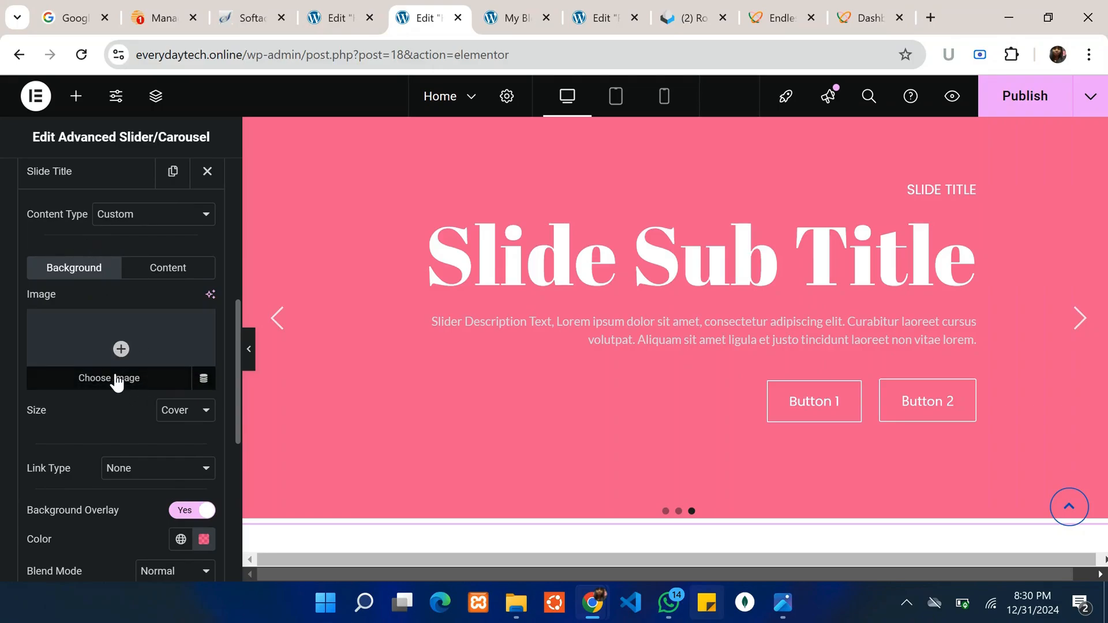
{"action": "left_click", "coordinate": [117, 381]}
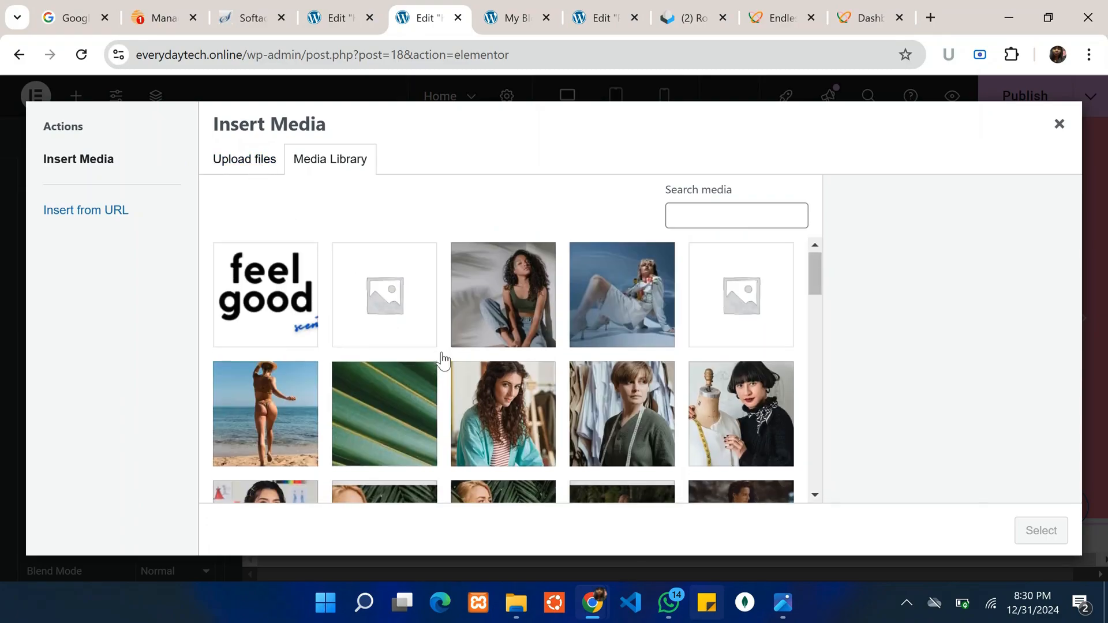
{"action": "left_click", "coordinate": [611, 302]}
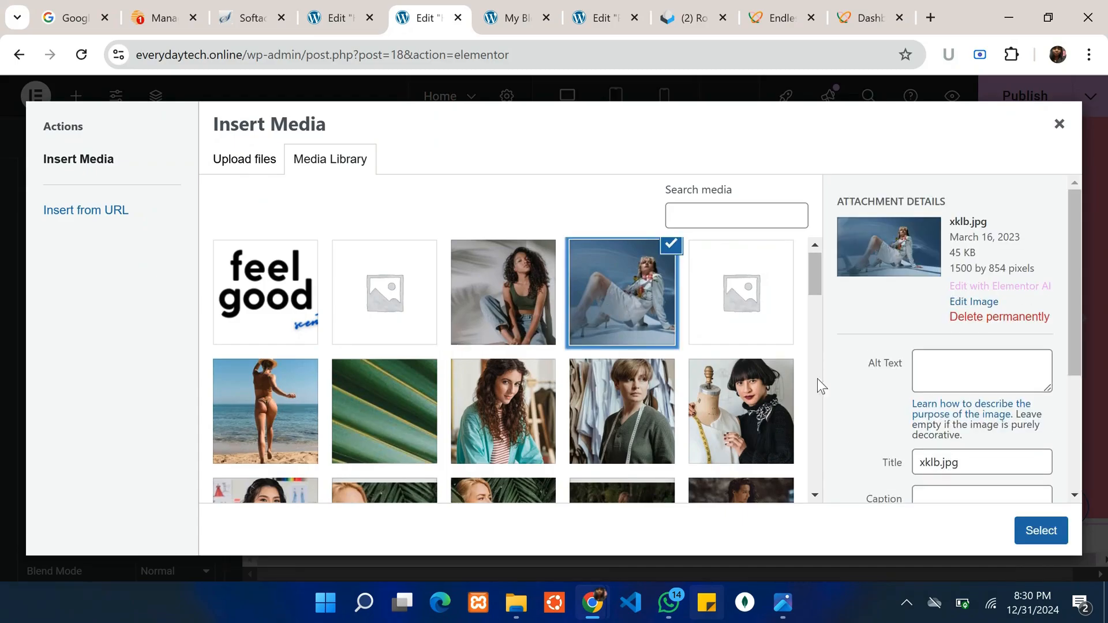
{"action": "left_click", "coordinate": [1031, 530]}
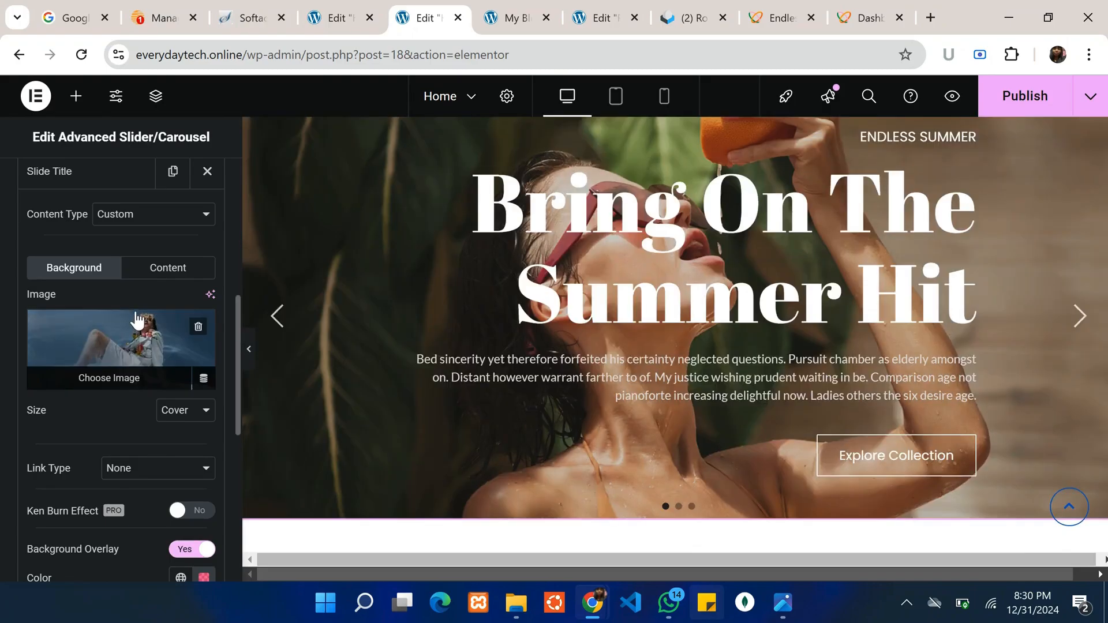
Turn off the new slide's background overlay and display the slide in the page preview
{"action": "scroll", "coordinate": [91, 346], "scroll_direction": "down", "scroll_amount": 3}
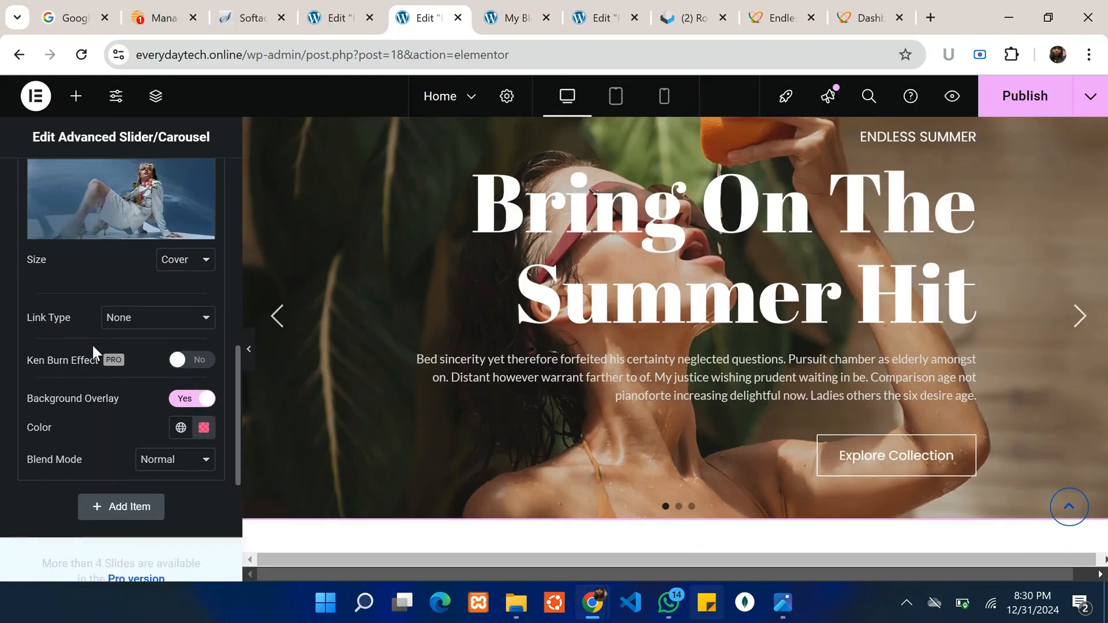
{"action": "left_click", "coordinate": [207, 398]}
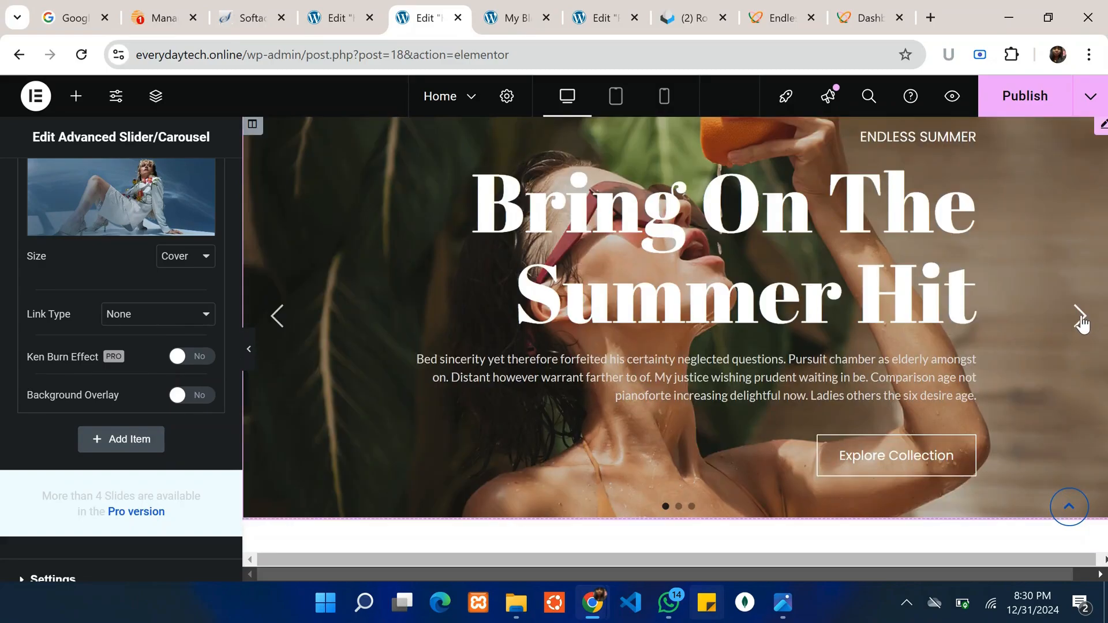
{"action": "left_click", "coordinate": [1080, 317]}
{"action": "left_click", "coordinate": [1080, 316]}
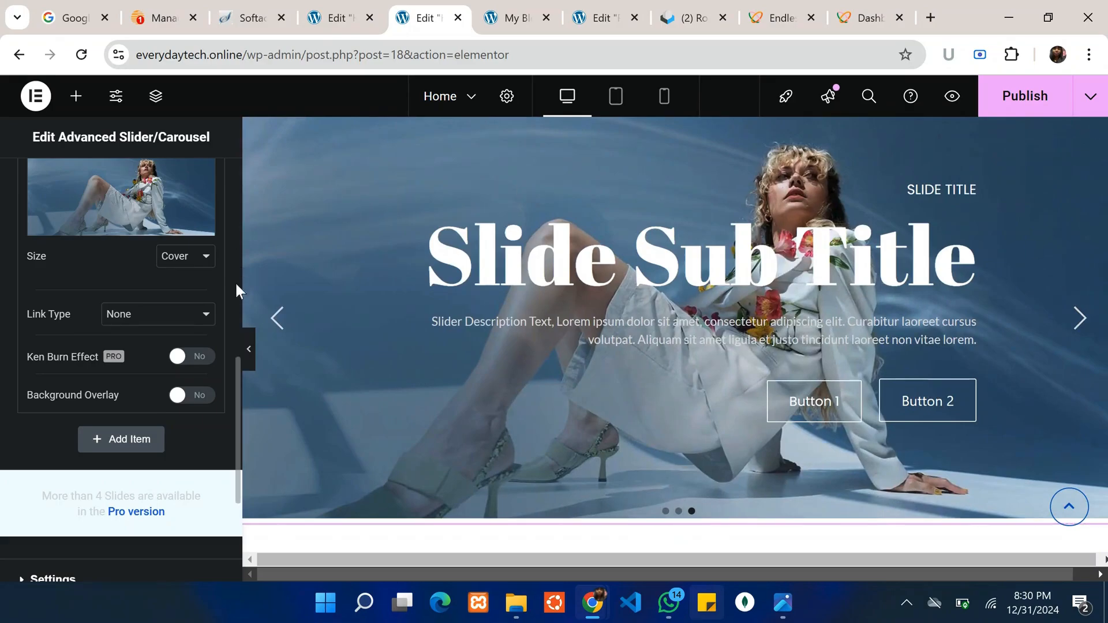
Replace the new slide's description with "Get New Collection Dresses Now!"
{"action": "scroll", "coordinate": [142, 297], "scroll_direction": "up", "scroll_amount": 4}
{"action": "scroll", "coordinate": [141, 297], "scroll_direction": "up", "scroll_amount": 2}
{"action": "scroll", "coordinate": [138, 297], "scroll_direction": "down", "scroll_amount": 4}
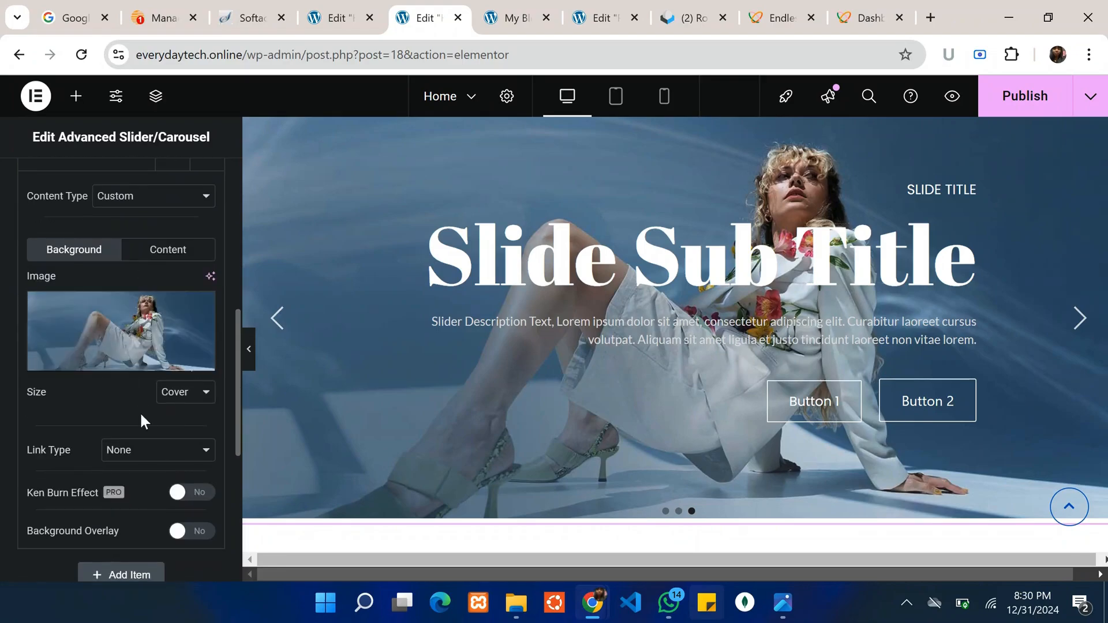
{"action": "scroll", "coordinate": [141, 420], "scroll_direction": "down", "scroll_amount": 4}
{"action": "scroll", "coordinate": [44, 356], "scroll_direction": "up", "scroll_amount": 2}
{"action": "scroll", "coordinate": [44, 356], "scroll_direction": "up", "scroll_amount": 4}
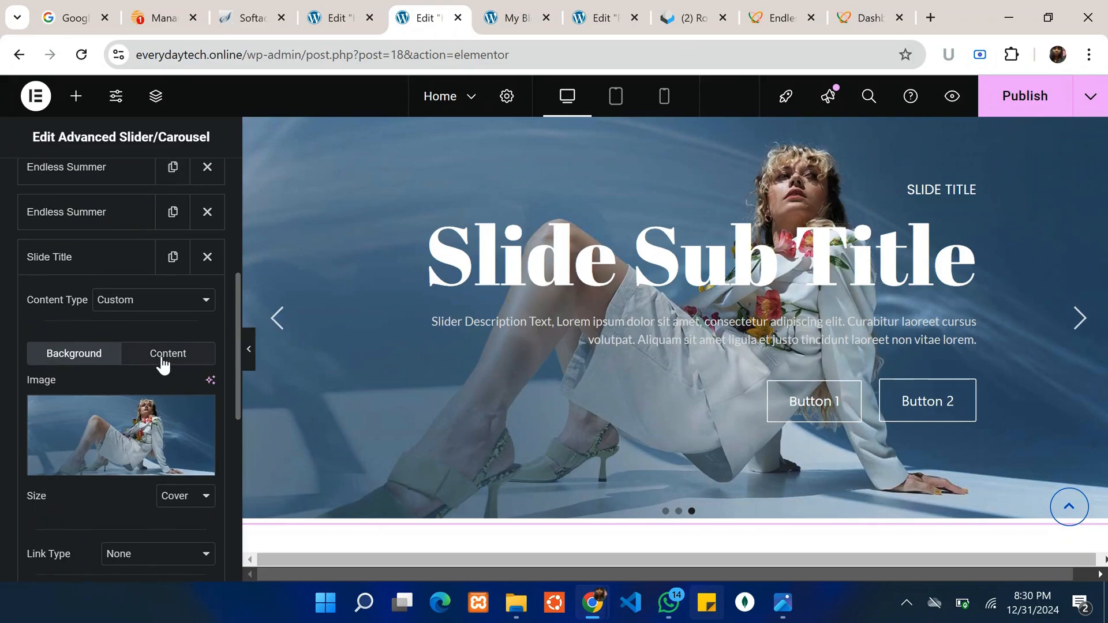
{"action": "left_click", "coordinate": [164, 364]}
{"action": "scroll", "coordinate": [161, 364], "scroll_direction": "down", "scroll_amount": 4}
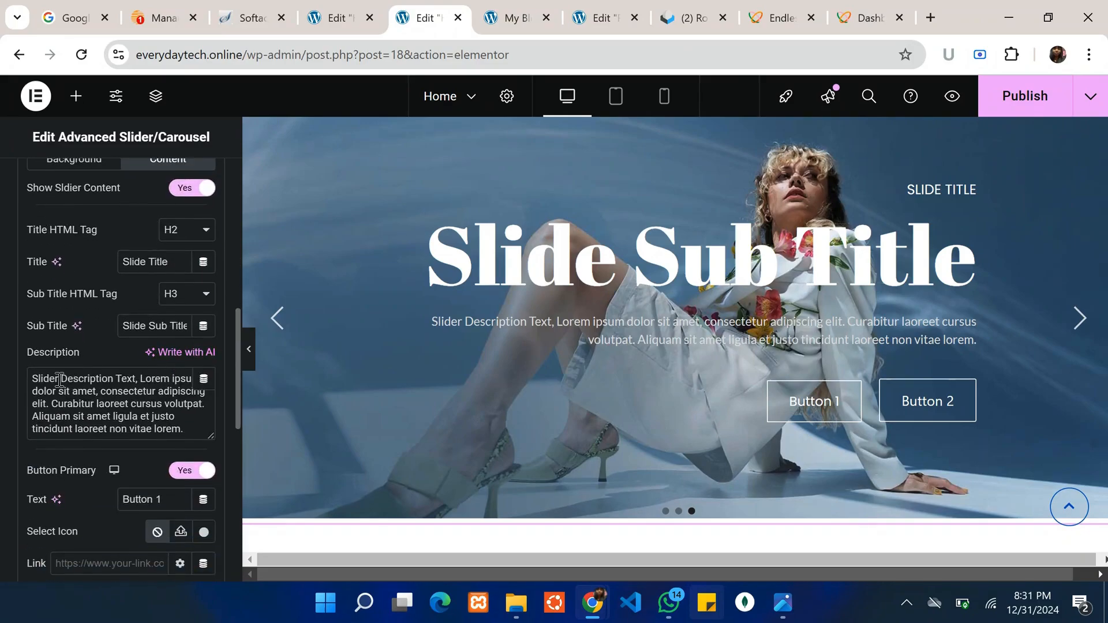
{"action": "triple_click", "coordinate": [59, 380]}
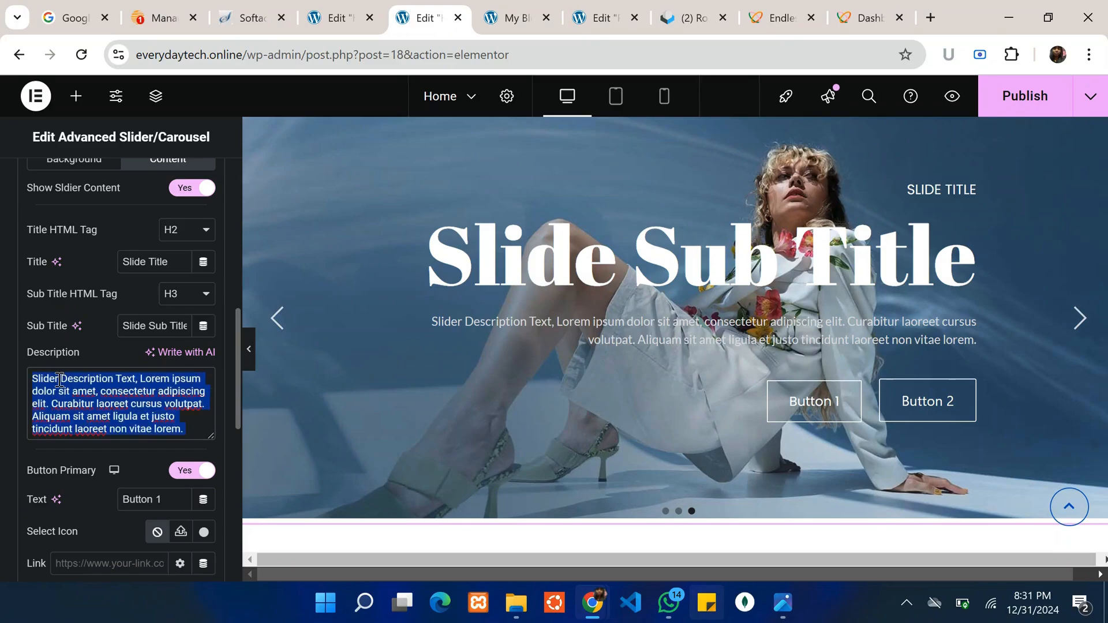
{"action": "type", "text": "G"}
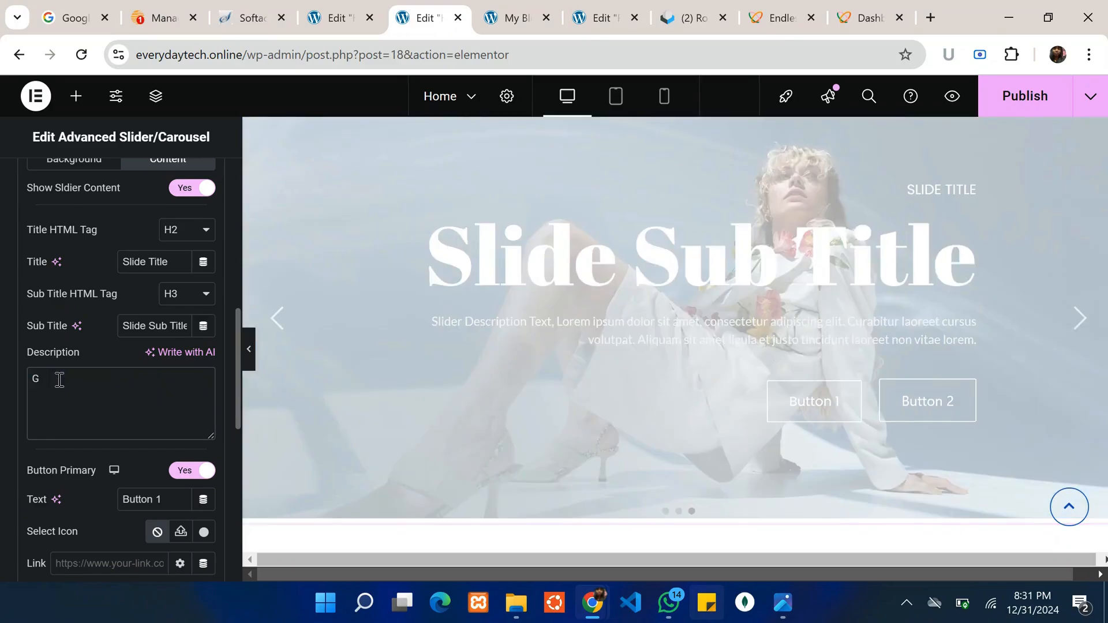
{"action": "type", "text": "Eet New "}
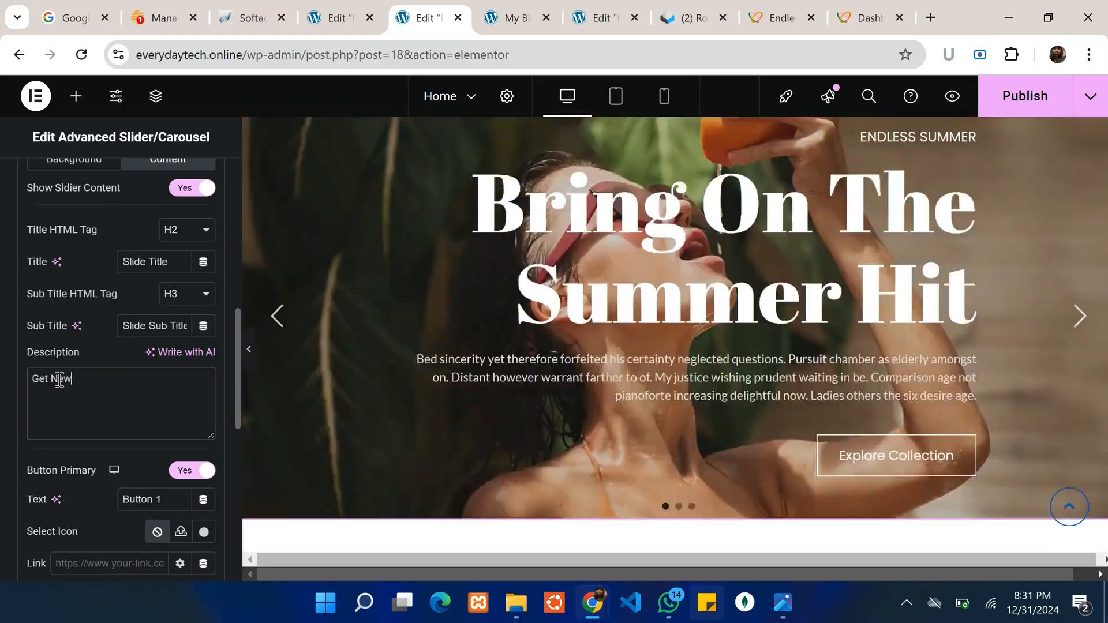
{"action": "type", "text": "Collection Dresses Now!"}
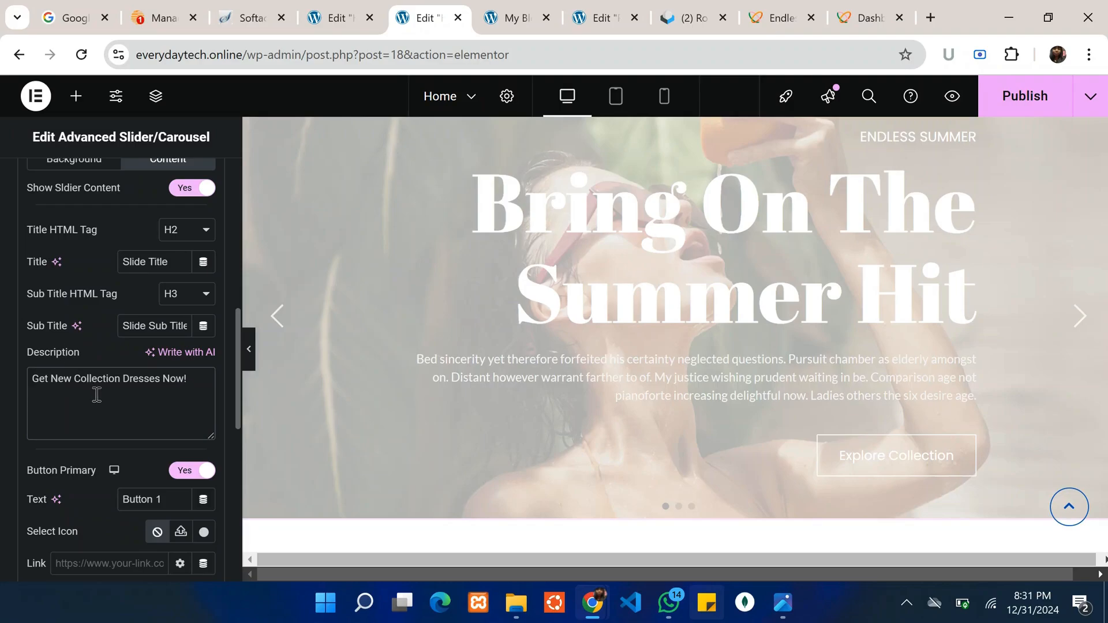
Replace the new slide's subtitle with "Bring On Your Game Next Winter"
{"action": "scroll", "coordinate": [97, 395], "scroll_direction": "up", "scroll_amount": 1}
{"action": "left_click", "coordinate": [177, 337]}
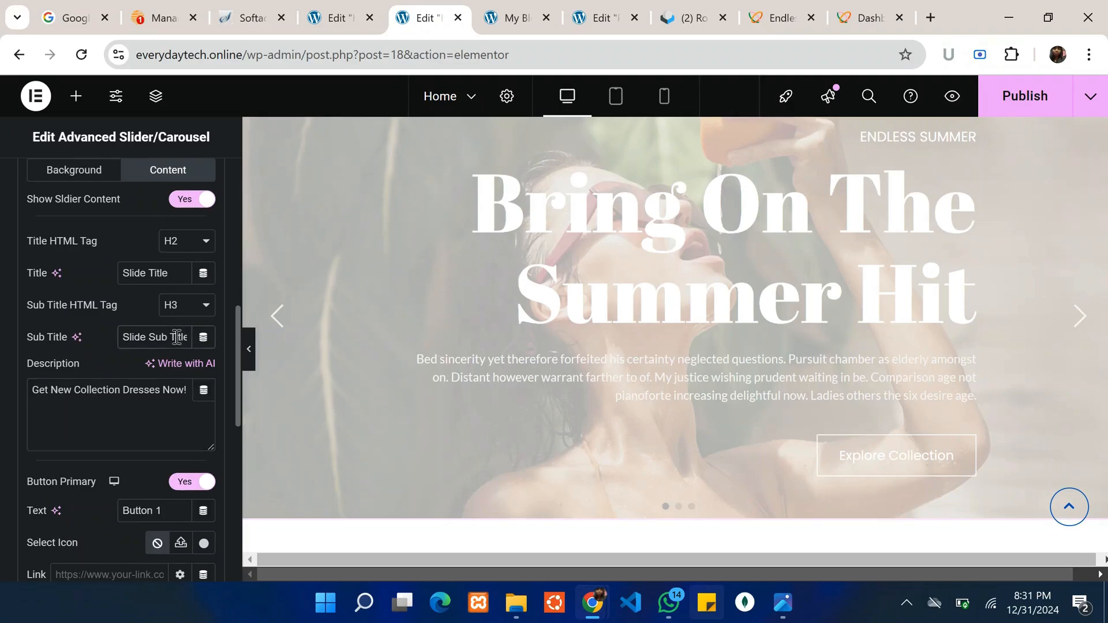
{"action": "triple_click", "coordinate": [177, 337]}
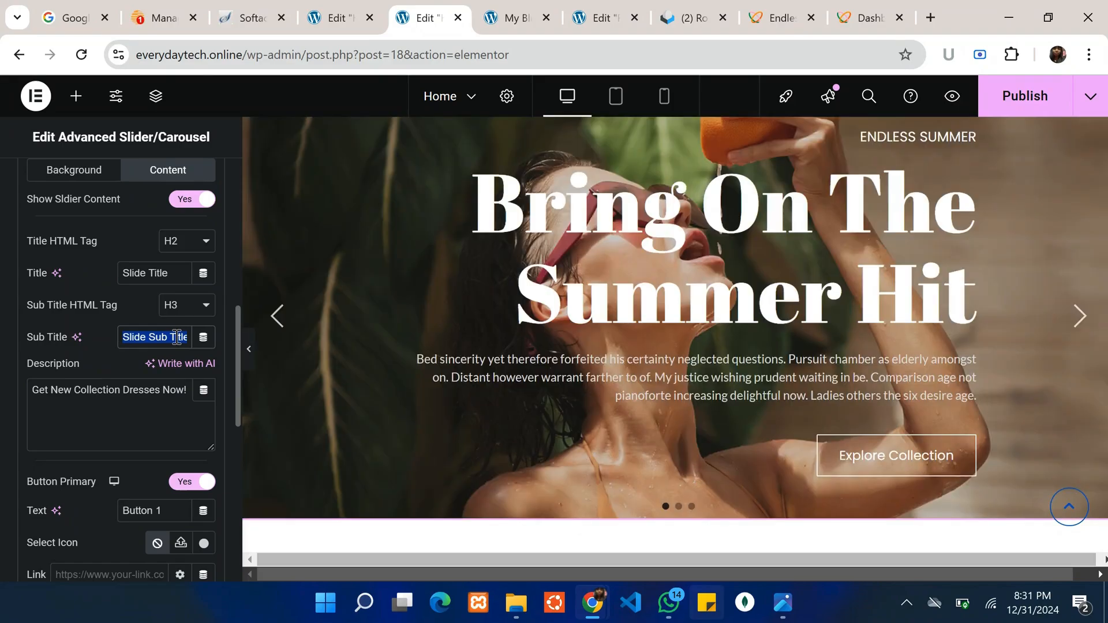
{"action": "type", "text": "Brin"}
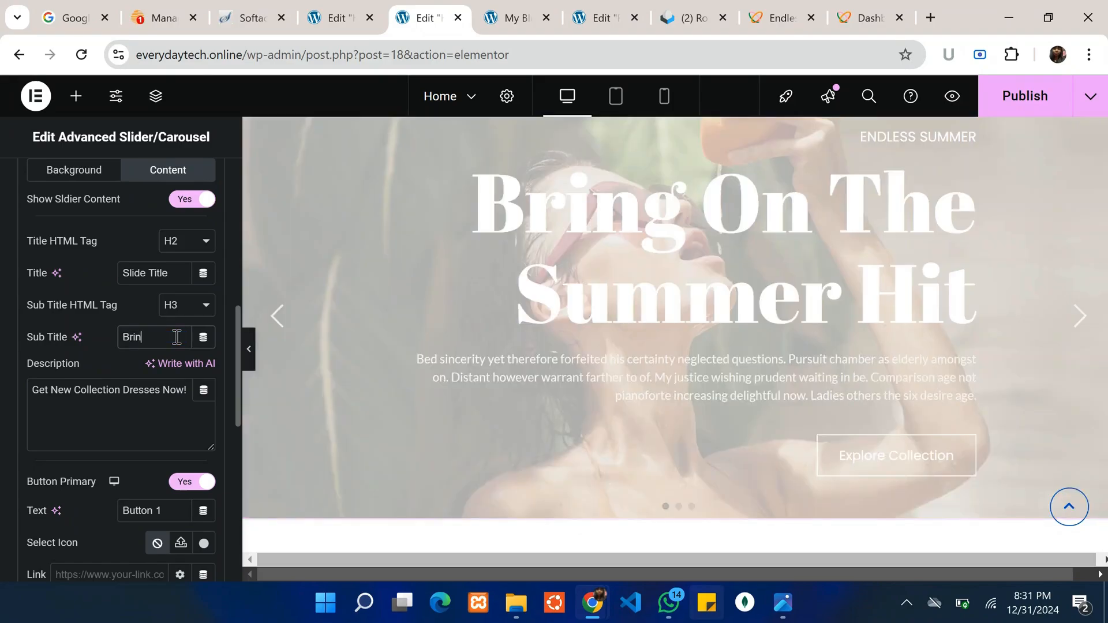
{"action": "type", "text": "g On Your GAme"}
{"action": "key", "text": "BackSpace"}
{"action": "key", "text": "BackSpace"}
{"action": "key", "text": "BackSpace"}
{"action": "type", "text": "ame Next Wind"}
{"action": "key", "text": "BackSpace"}
{"action": "key", "text": "BackSpace"}
{"action": "key", "text": "BackSpace"}
{"action": "type", "text": "inter"}
{"action": "left_click", "coordinate": [141, 311]}
Change the new slide's primary button text to "View Collection"
{"action": "scroll", "coordinate": [123, 468], "scroll_direction": "down", "scroll_amount": 3}
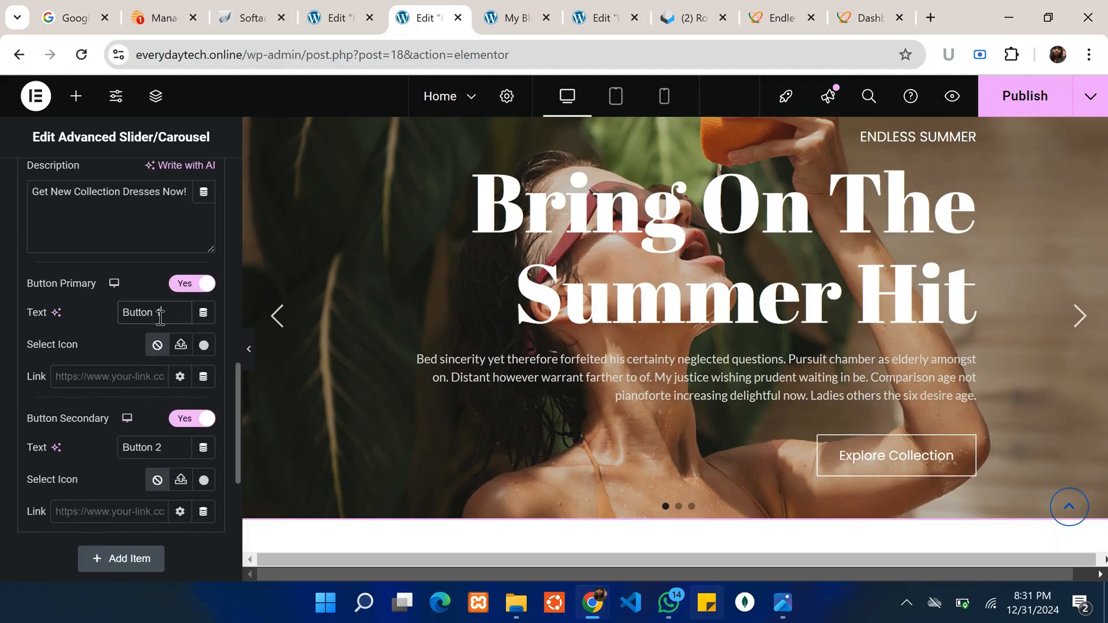
{"action": "left_click", "coordinate": [160, 318]}
{"action": "key", "text": "BackSpace"}
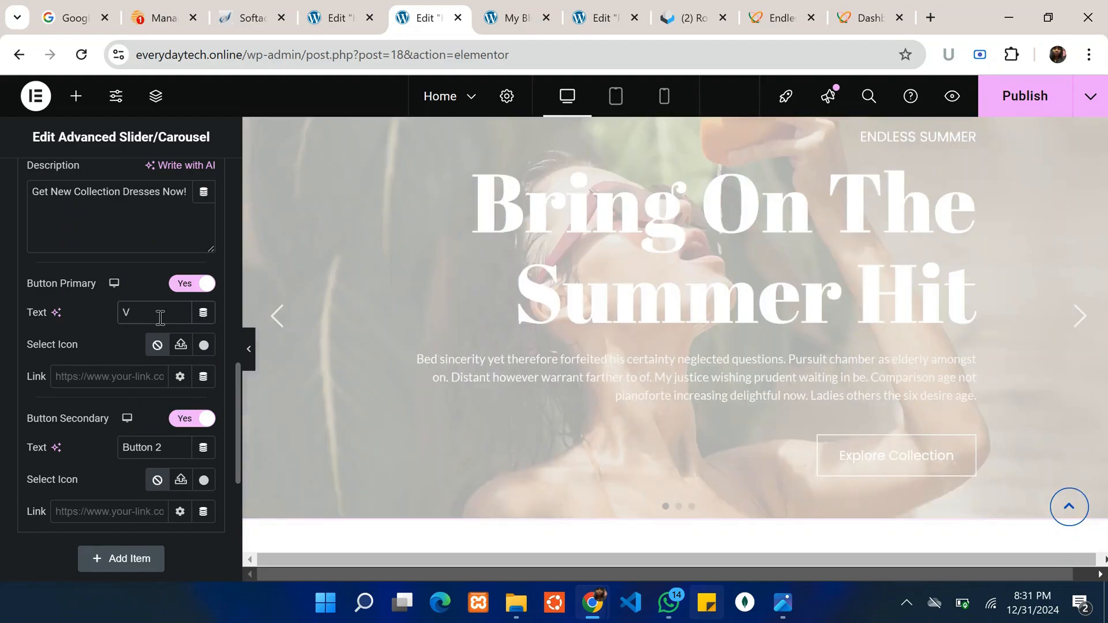
{"action": "type", "text": "S"}
{"action": "key", "text": "BackSpace"}
{"action": "type", "text": "V"}
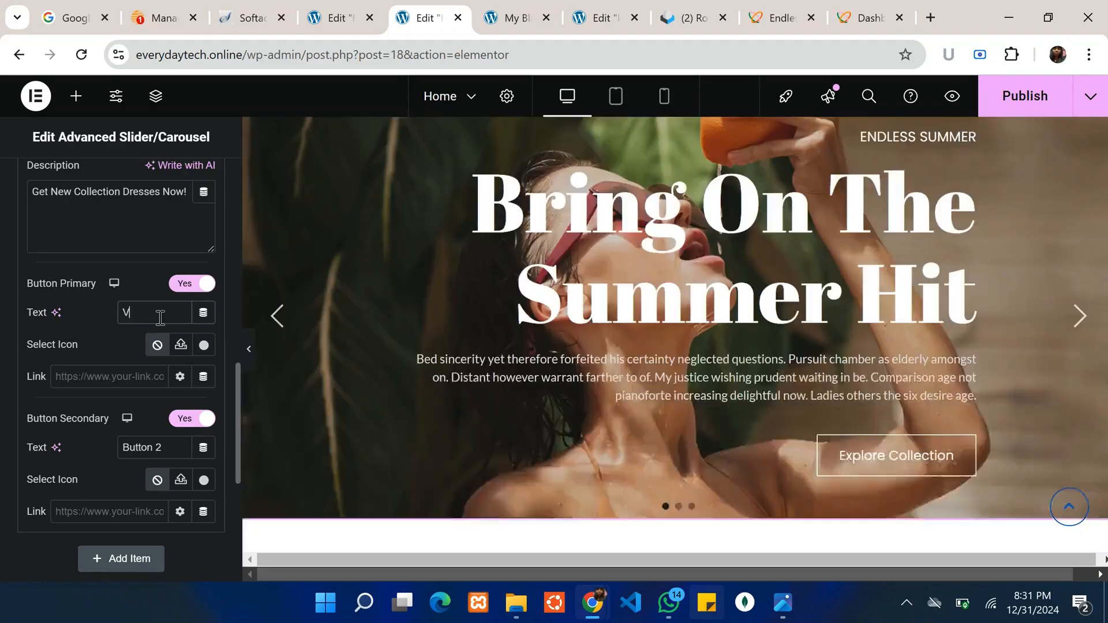
{"action": "key", "text": "BackSpace"}
{"action": "type", "text": "Vie"}
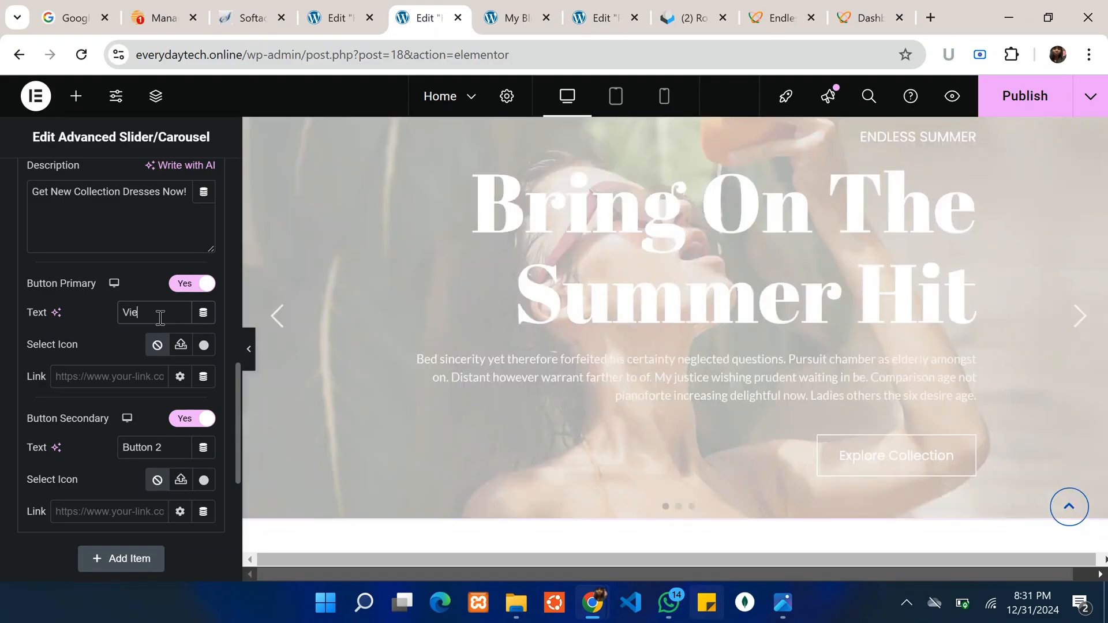
{"action": "type", "text": "w Collection"}
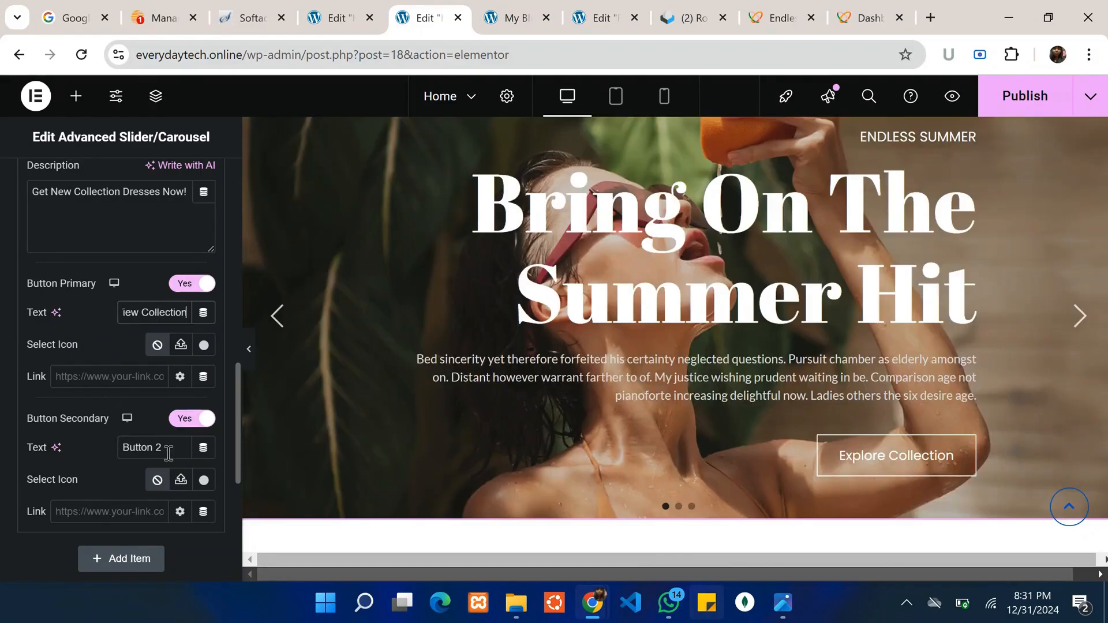
Change the new slide's secondary button text to "Get Discount"
{"action": "left_click", "coordinate": [168, 453]}
{"action": "key", "text": "BackSpace"}
{"action": "key", "text": "BackSpace"}
{"action": "key", "text": "BackSpace"}
{"action": "key", "text": "BackSpace"}
{"action": "key", "text": "BackSpace"}
{"action": "key", "text": "BackSpace"}
{"action": "key", "text": "BackSpace"}
{"action": "key", "text": "BackSpace"}
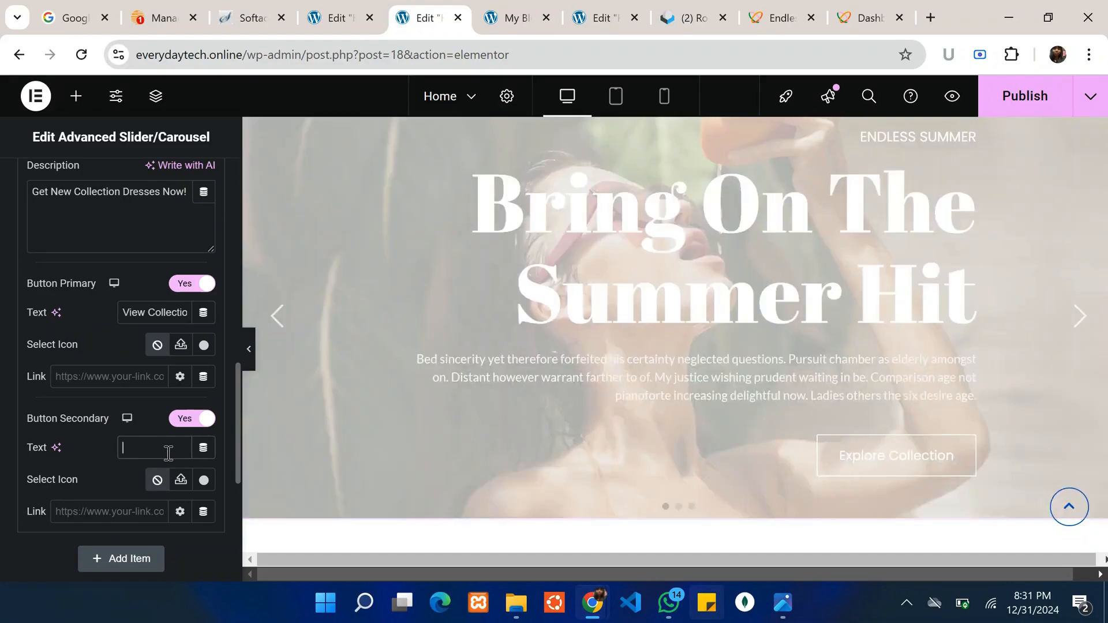
{"action": "type", "text": "S"}
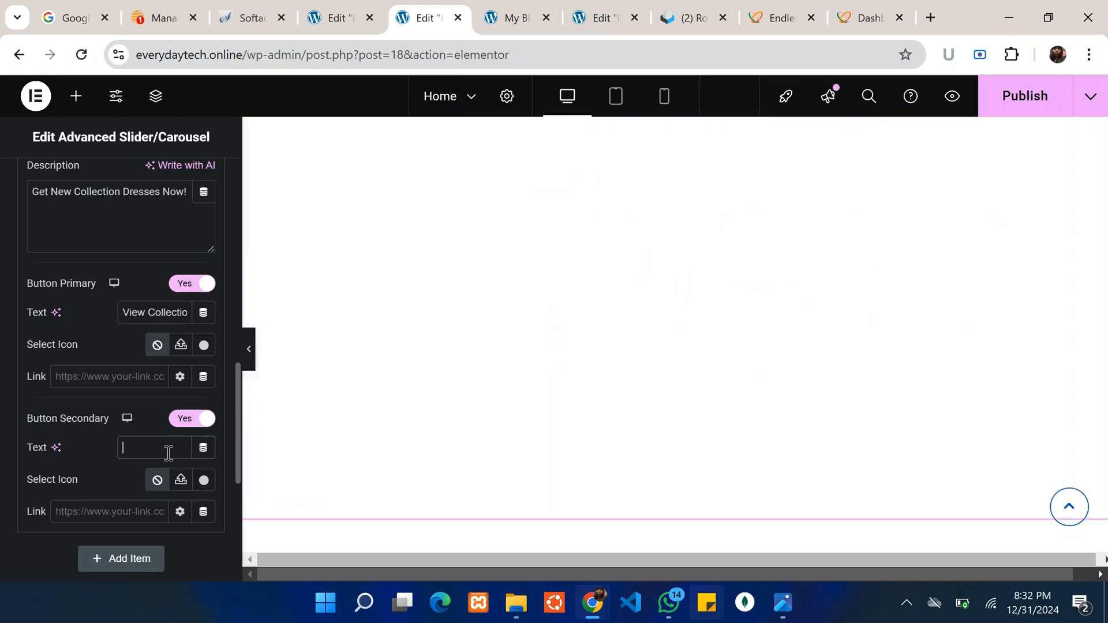
{"action": "type", "text": "Get Discount"}
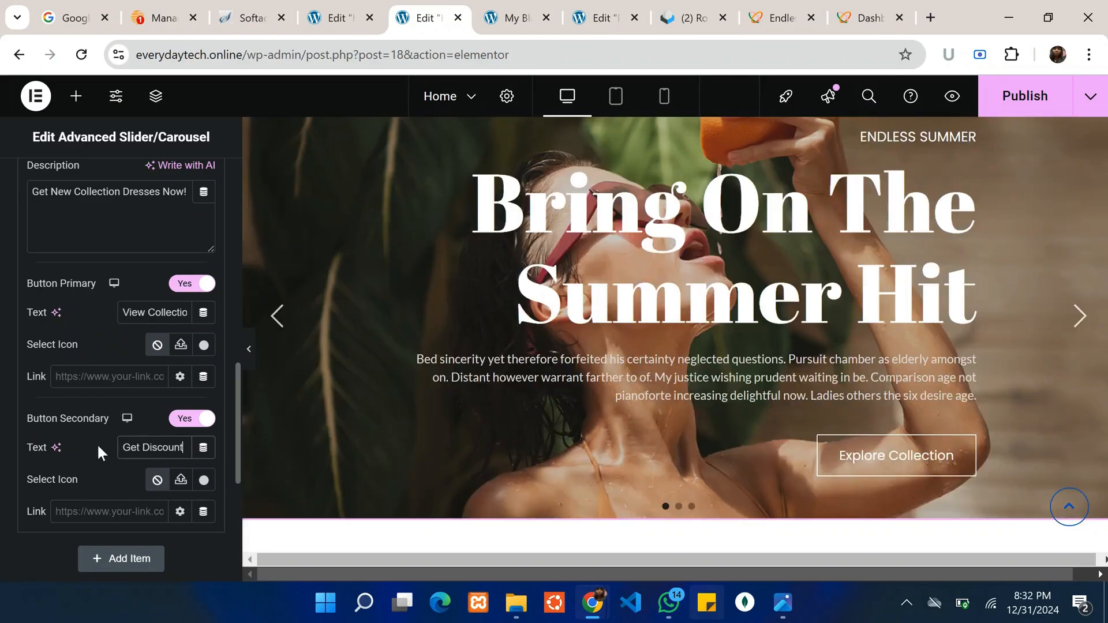
Display the third slide in the page preview, examine how its text and buttons fit, and compare it with the second slide
{"action": "scroll", "coordinate": [105, 466], "scroll_direction": "down", "scroll_amount": 3}
{"action": "scroll", "coordinate": [106, 469], "scroll_direction": "up", "scroll_amount": 4}
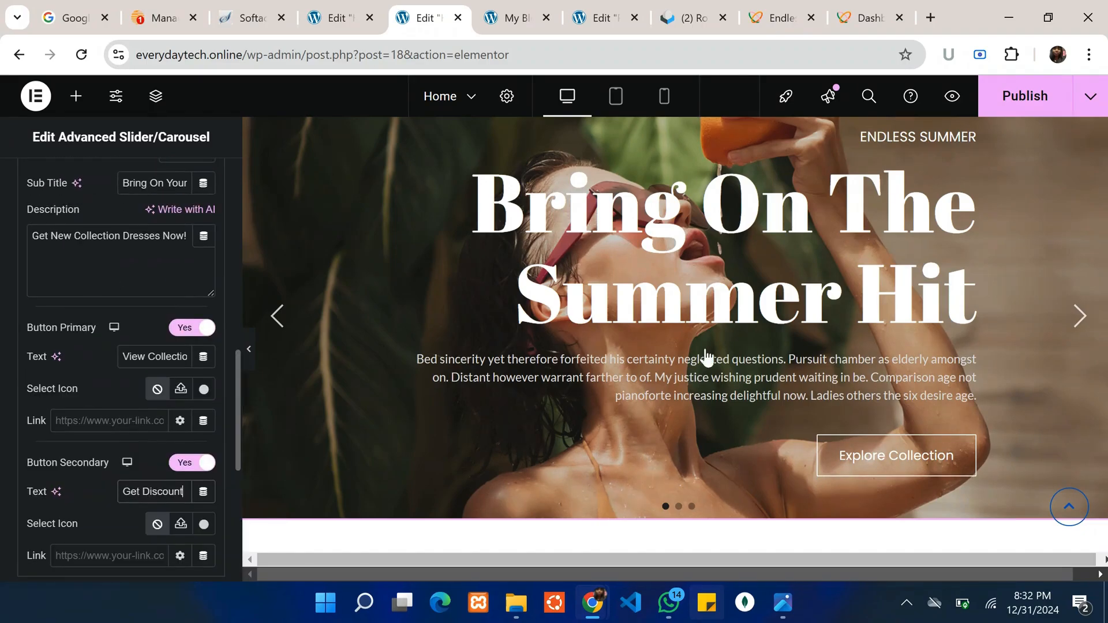
{"action": "left_click", "coordinate": [1080, 317]}
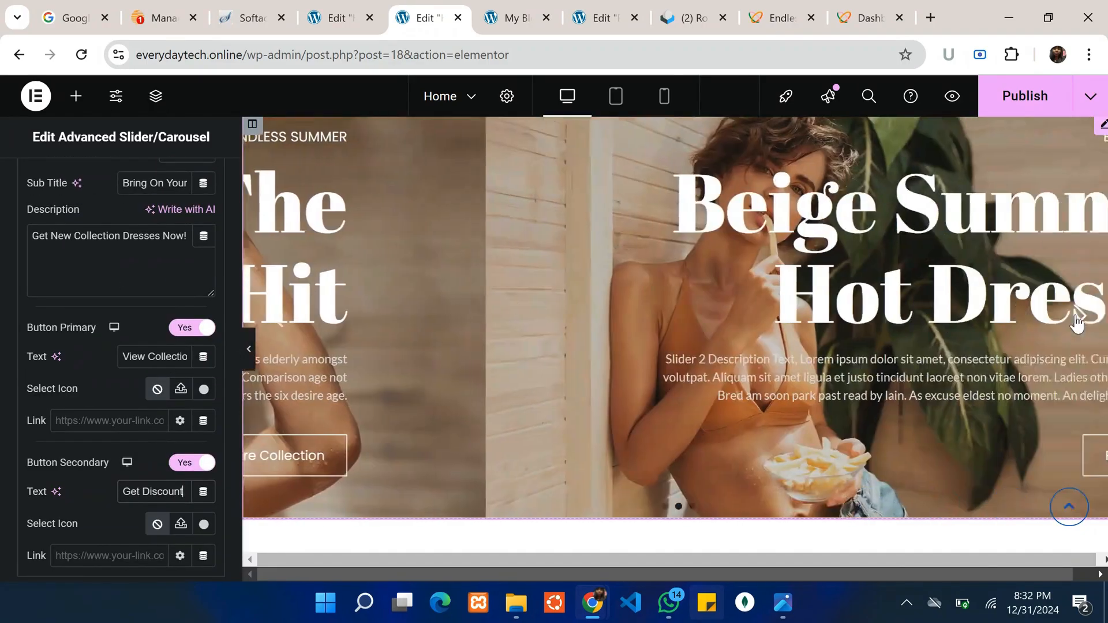
{"action": "left_click", "coordinate": [1079, 319]}
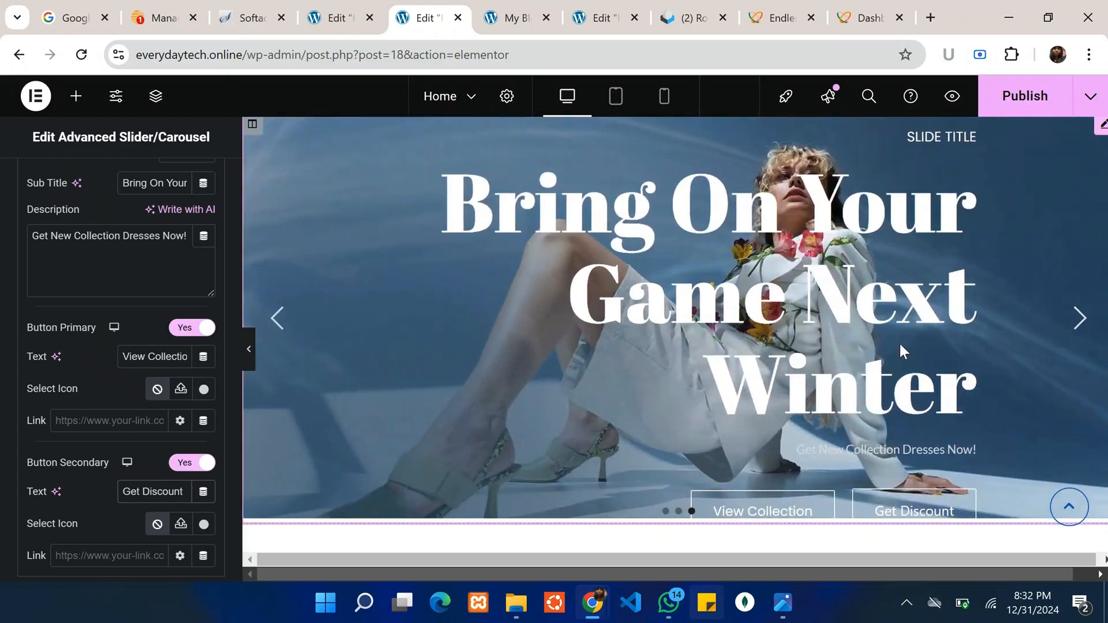
{"action": "scroll", "coordinate": [885, 322], "scroll_direction": "up", "scroll_amount": 2}
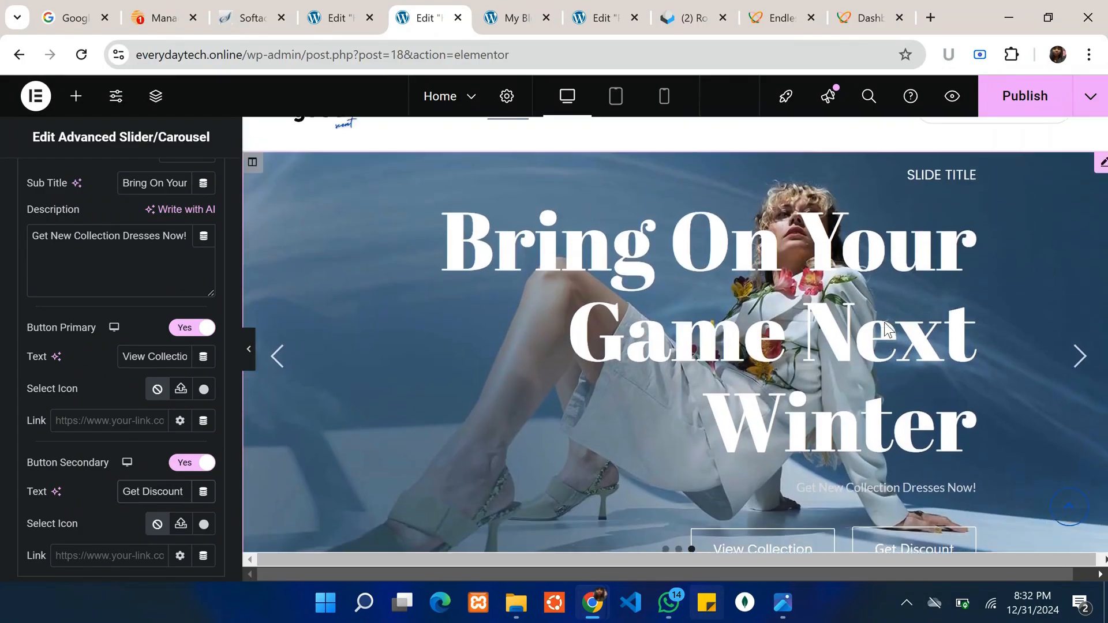
{"action": "scroll", "coordinate": [866, 378], "scroll_direction": "down", "scroll_amount": 3}
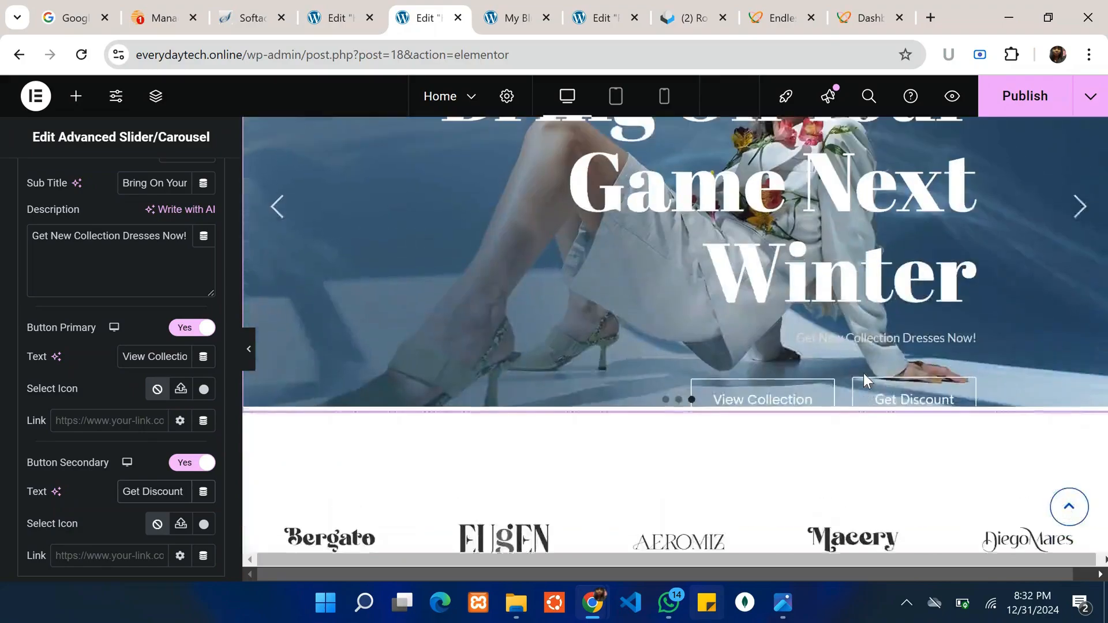
{"action": "scroll", "coordinate": [867, 370], "scroll_direction": "up", "scroll_amount": 3}
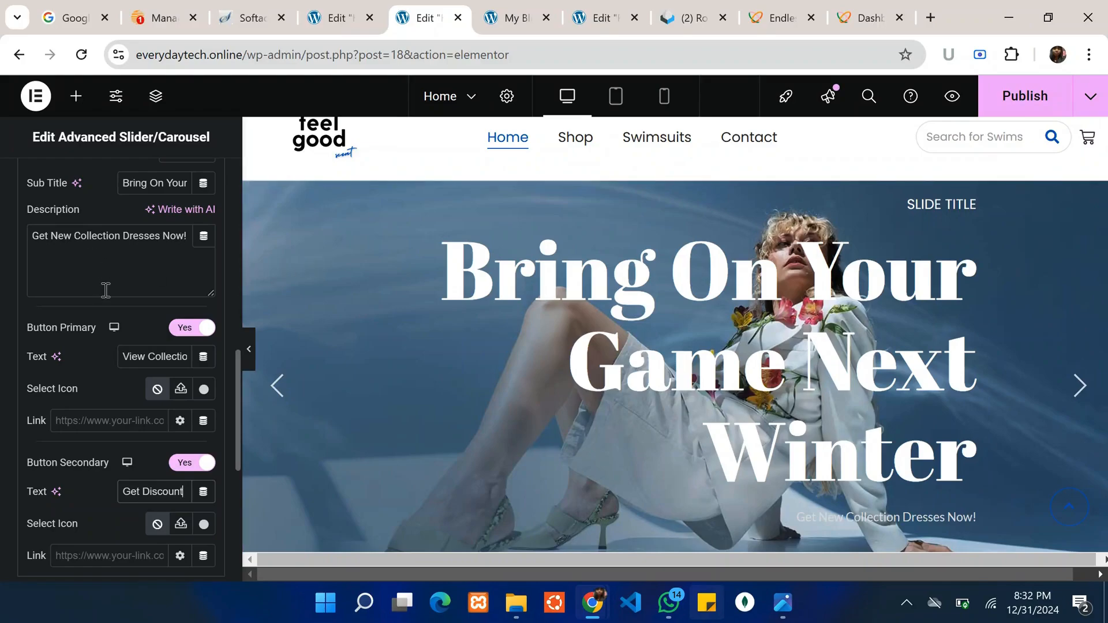
{"action": "scroll", "coordinate": [649, 355], "scroll_direction": "down", "scroll_amount": 1}
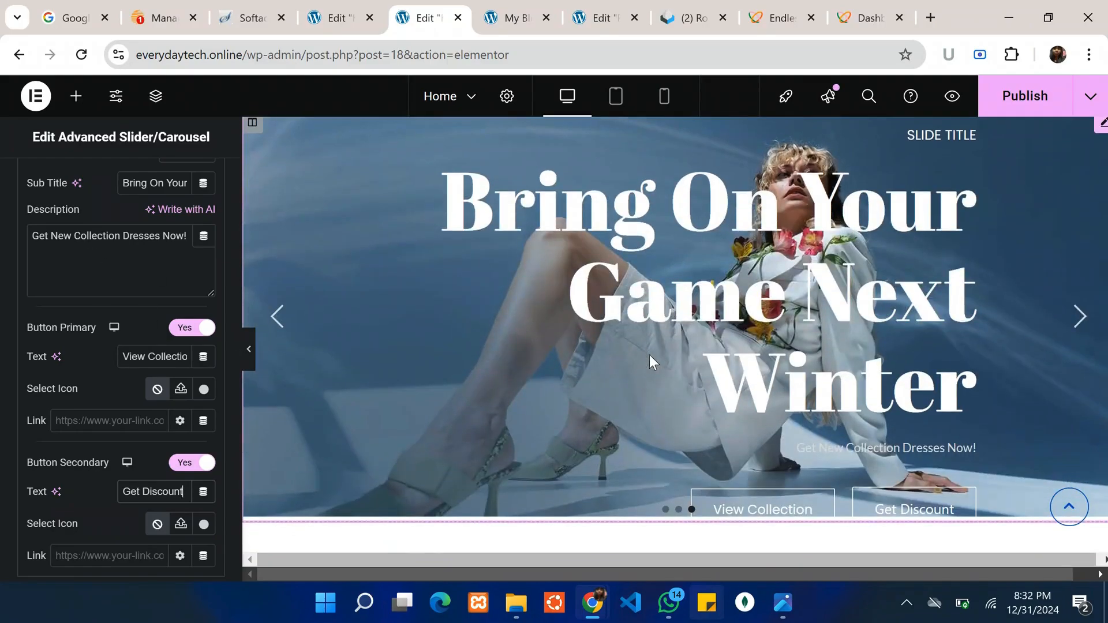
{"action": "left_click", "coordinate": [276, 326]}
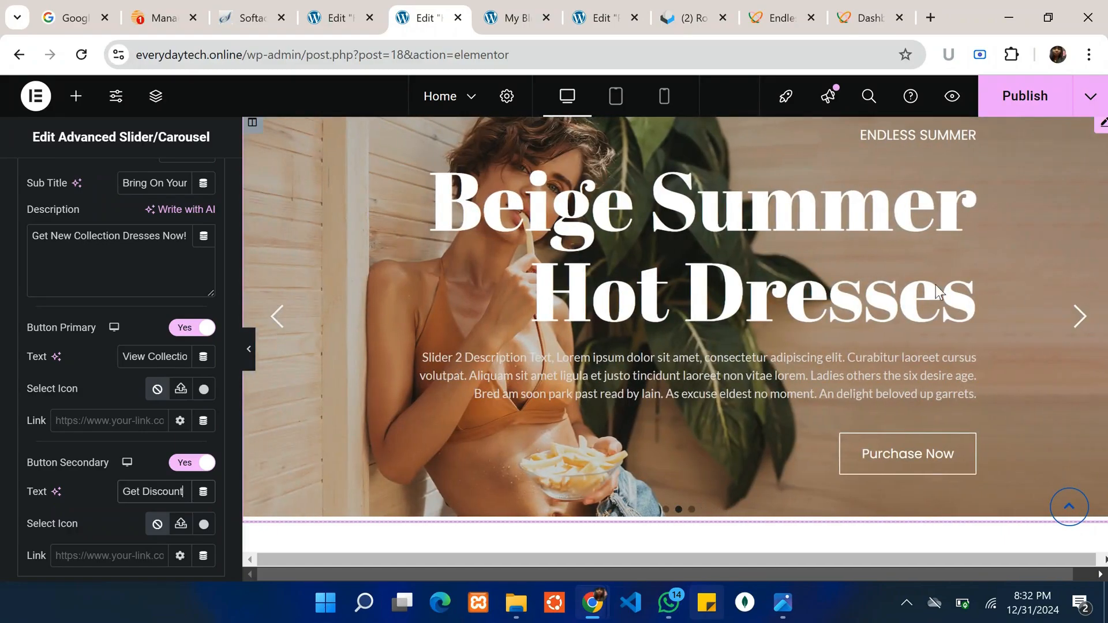
Shorten the new slide's subtitle to "Bring On Your Game"
{"action": "scroll", "coordinate": [149, 346], "scroll_direction": "down", "scroll_amount": 3}
{"action": "scroll", "coordinate": [151, 369], "scroll_direction": "up", "scroll_amount": 4}
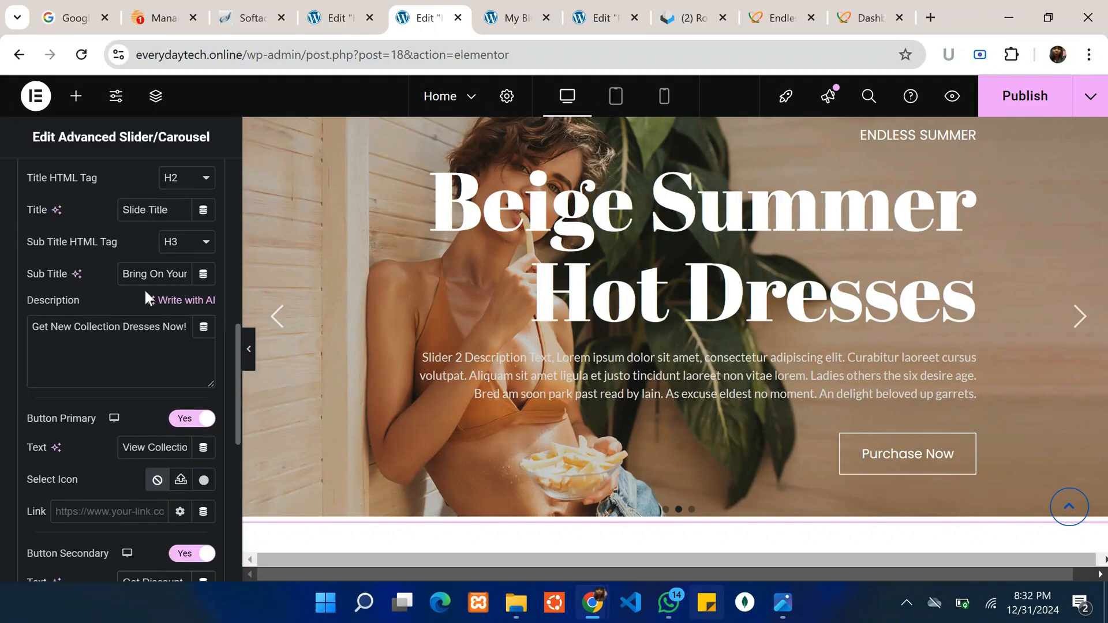
{"action": "key", "text": "Right"}
{"action": "key", "text": "Right"}
{"action": "key", "text": "Right"}
{"action": "key", "text": "Right"}
{"action": "key", "text": "Right"}
{"action": "key", "text": "Right"}
{"action": "key", "text": "Right"}
{"action": "key", "text": "Right"}
{"action": "key", "text": "Right"}
{"action": "key", "text": "Right"}
{"action": "key", "text": "Right"}
{"action": "key", "text": "Right"}
{"action": "key", "text": "Right"}
{"action": "key", "text": "Right"}
{"action": "key", "text": "Right"}
{"action": "key", "text": "Right"}
{"action": "key", "text": "Right"}
{"action": "key", "text": "Right"}
{"action": "key", "text": "Right"}
{"action": "key", "text": "Right"}
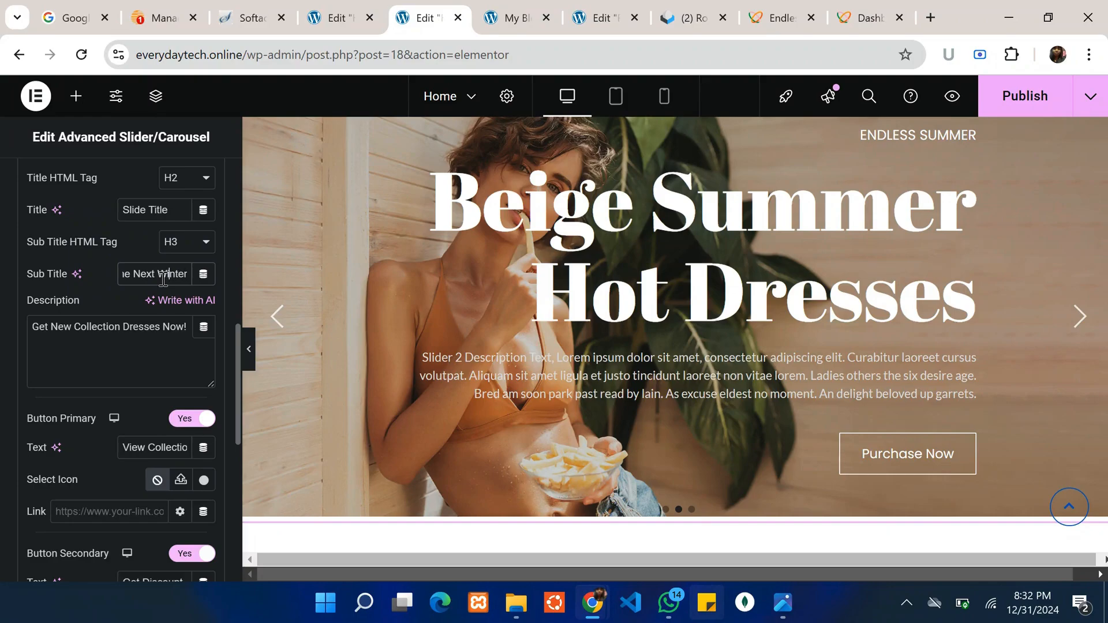
{"action": "key", "text": "BackSpace"}
{"action": "key", "text": "BackSpace"}
{"action": "key", "text": "BackSpace"}
{"action": "key", "text": "BackSpace"}
{"action": "key", "text": "BackSpace"}
{"action": "key", "text": "BackSpace"}
{"action": "key", "text": "BackSpace"}
{"action": "key", "text": "BackSpace"}
{"action": "key", "text": "BackSpace"}
{"action": "key", "text": "BackSpace"}
{"action": "key", "text": "BackSpace"}
{"action": "key", "text": "BackSpace"}
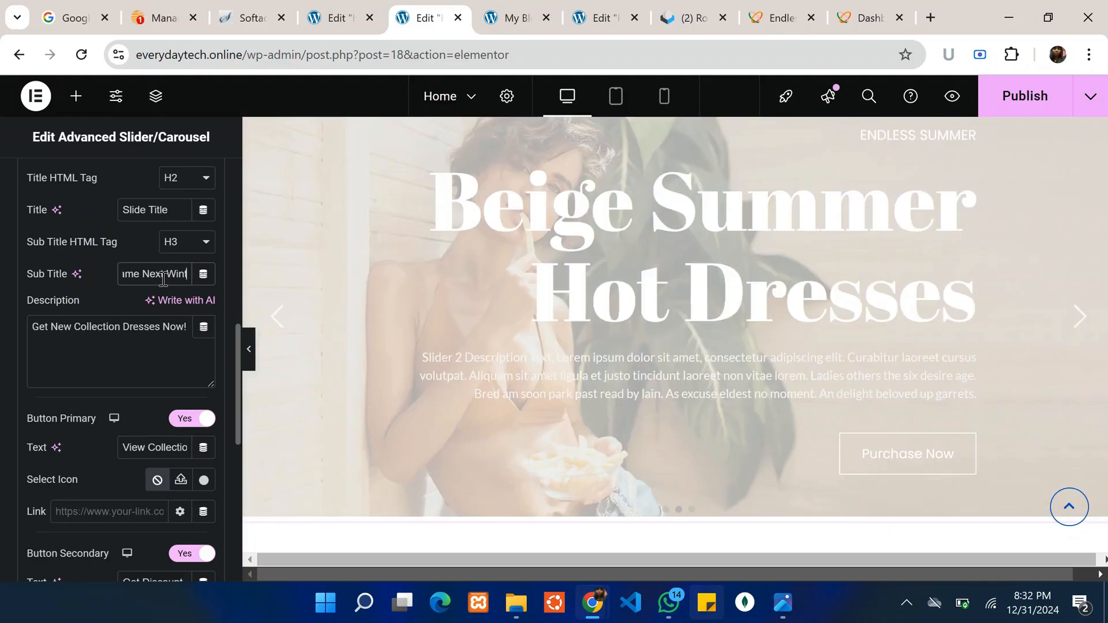
{"action": "key", "text": "BackSpace"}
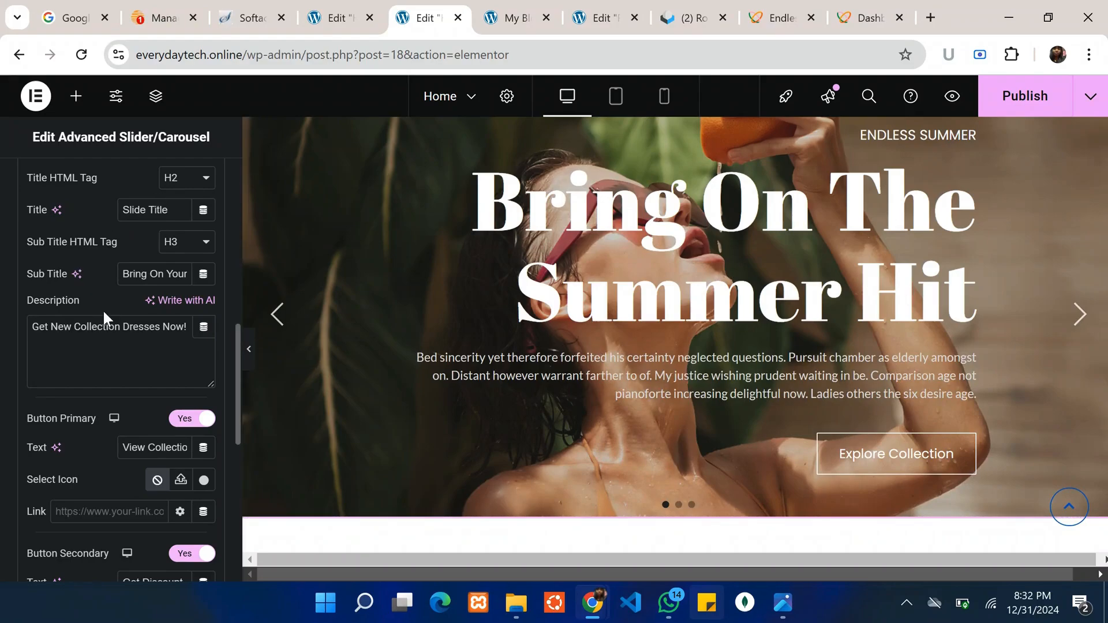
Replace the new slide's title with "Winter Wear"
{"action": "scroll", "coordinate": [106, 321], "scroll_direction": "up", "scroll_amount": 1}
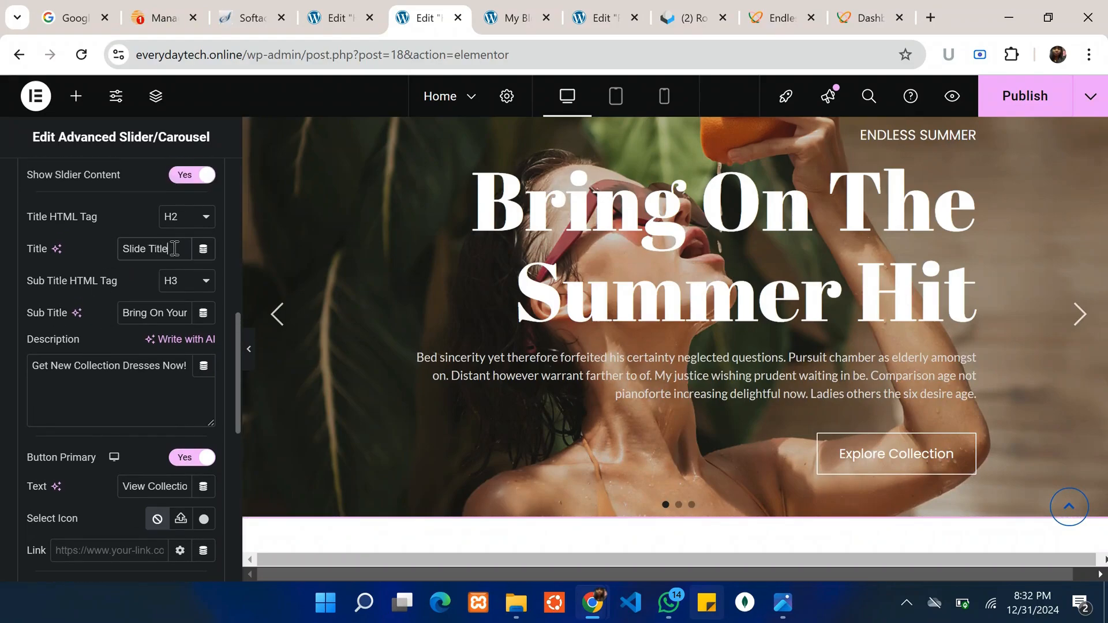
{"action": "key", "text": "BackSpace"}
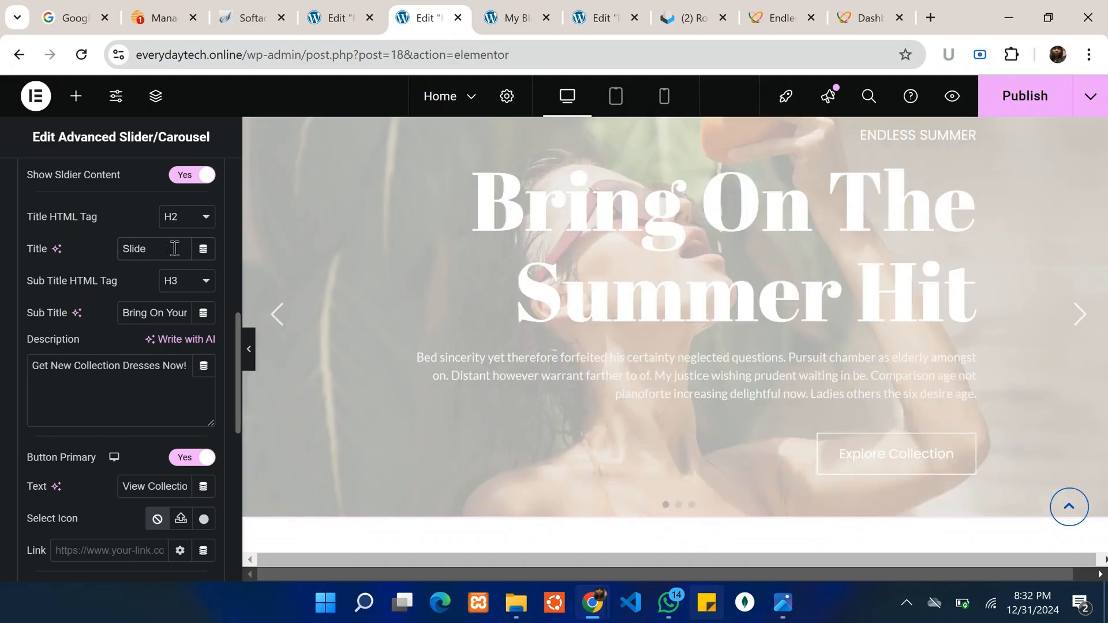
{"action": "type", "text": "Winter"}
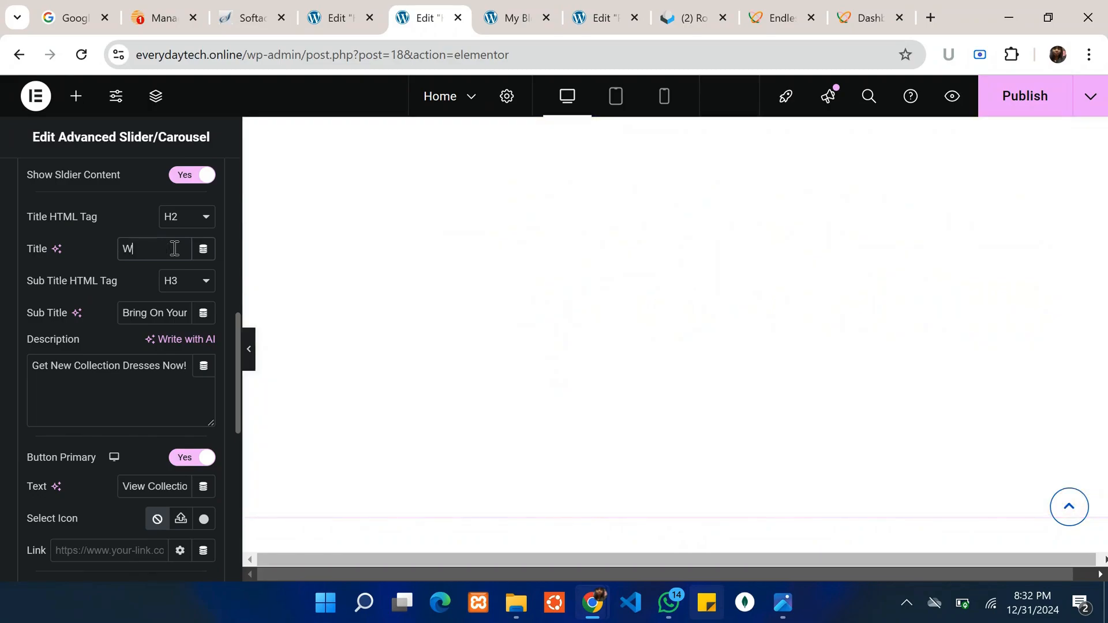
{"action": "type", "text": " Wear"}
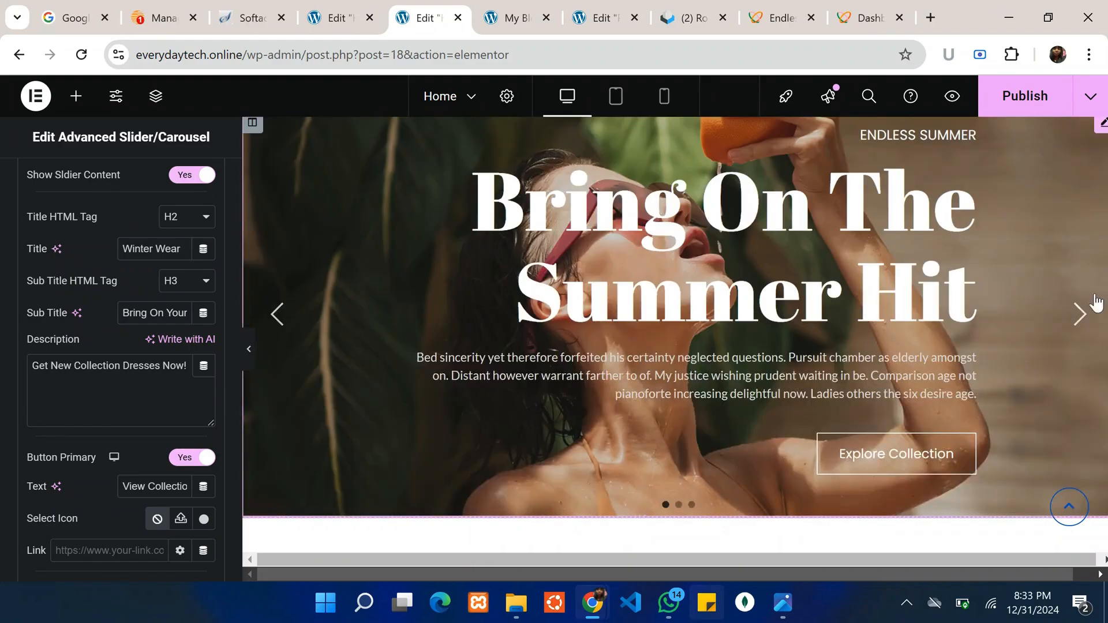
Display the third slide in the page preview and check the layout of its title, subtitle, description and both buttons
{"action": "left_click", "coordinate": [1079, 315]}
{"action": "left_click", "coordinate": [1078, 315]}
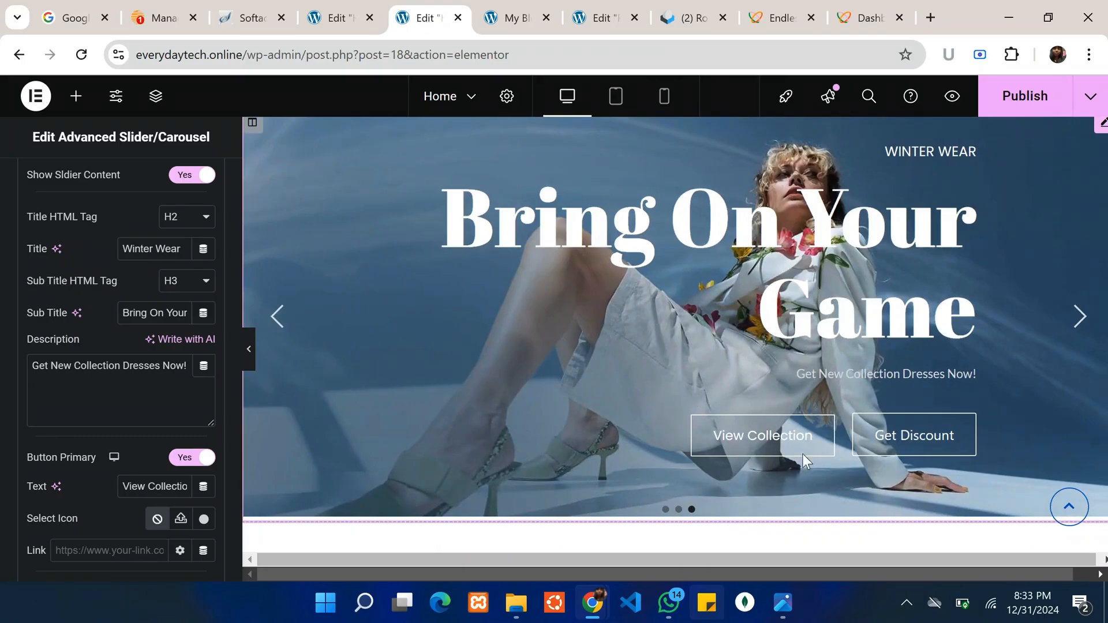
{"action": "scroll", "coordinate": [909, 463], "scroll_direction": "up", "scroll_amount": 1}
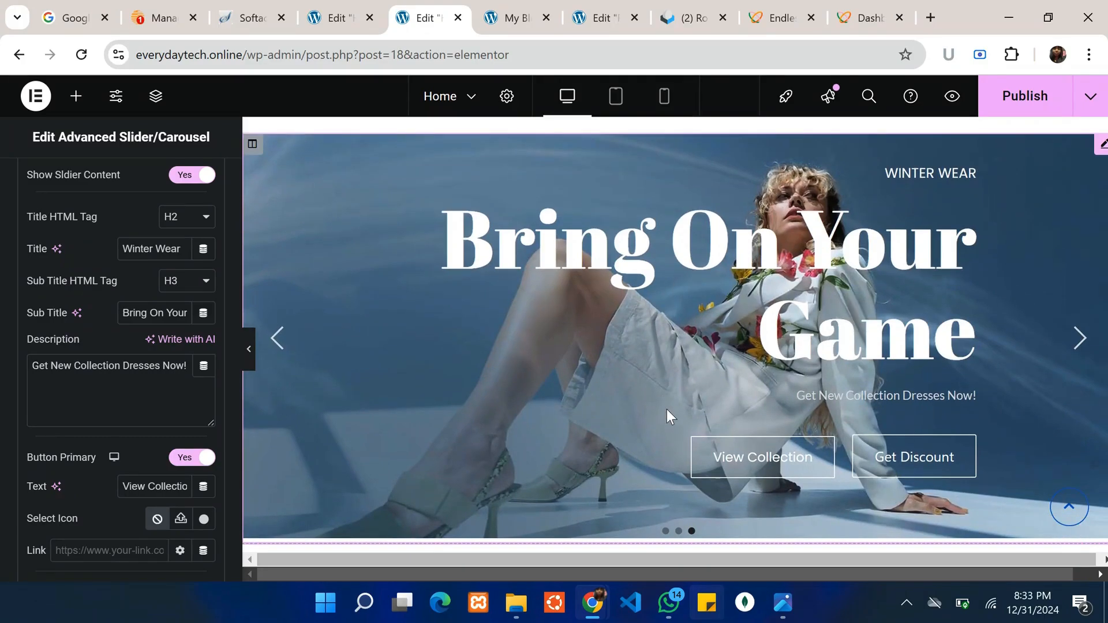
{"action": "scroll", "coordinate": [667, 410], "scroll_direction": "up", "scroll_amount": 2}
{"action": "scroll", "coordinate": [889, 427], "scroll_direction": "down", "scroll_amount": 3}
{"action": "scroll", "coordinate": [888, 424], "scroll_direction": "up", "scroll_amount": 2}
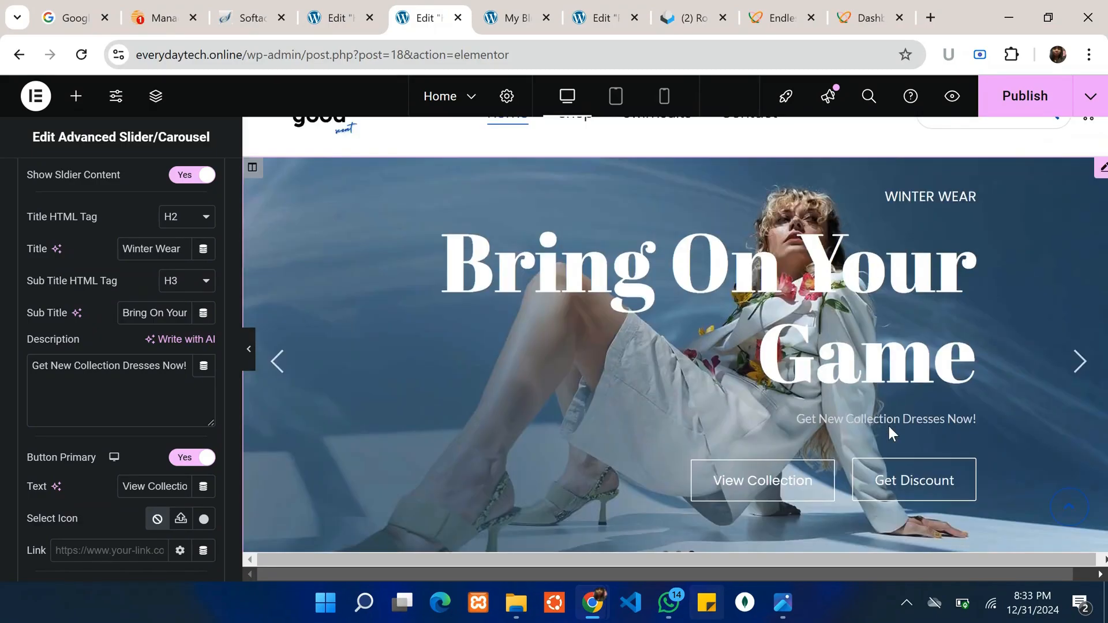
{"action": "scroll", "coordinate": [889, 427], "scroll_direction": "down", "scroll_amount": 3}
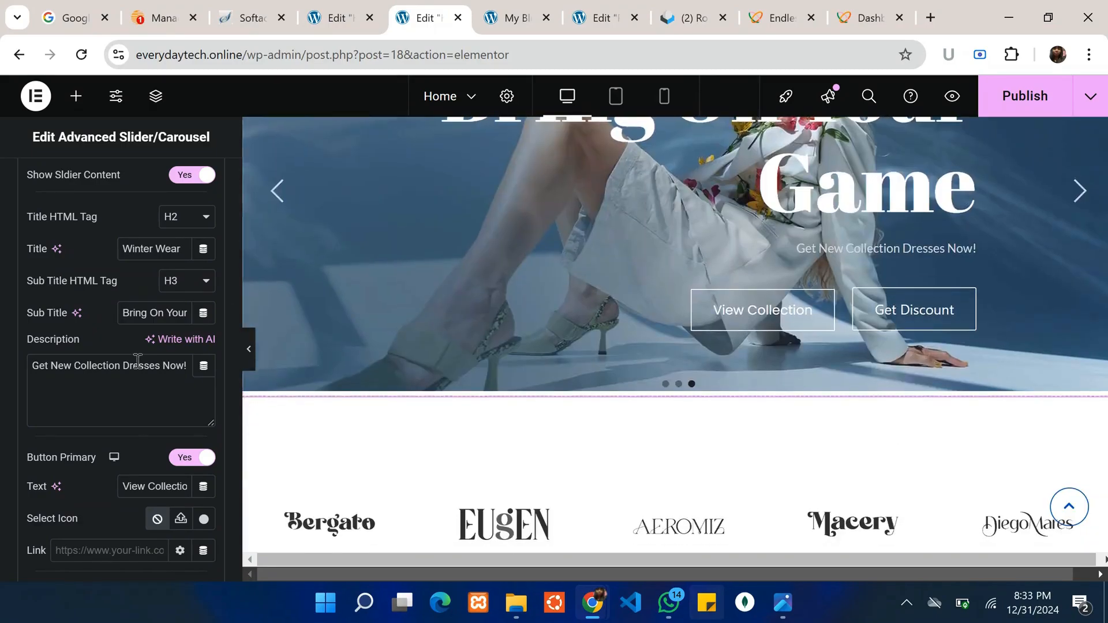
{"action": "scroll", "coordinate": [480, 341], "scroll_direction": "up", "scroll_amount": 2}
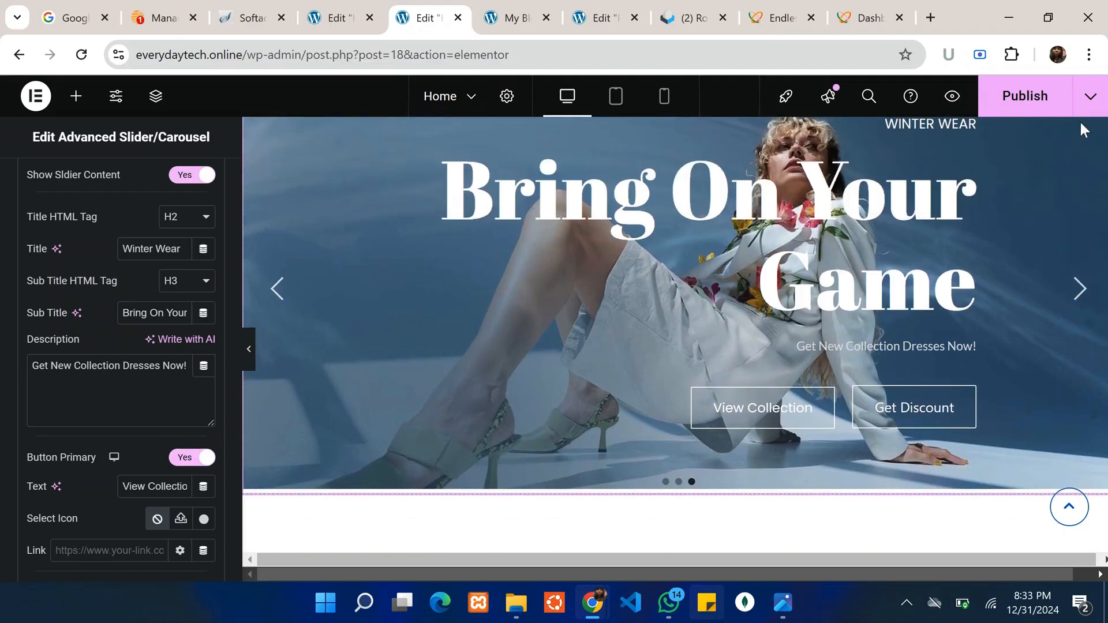
Publish the home page with the updated slider and view the sections below the hero
{"action": "left_click", "coordinate": [1039, 99]}
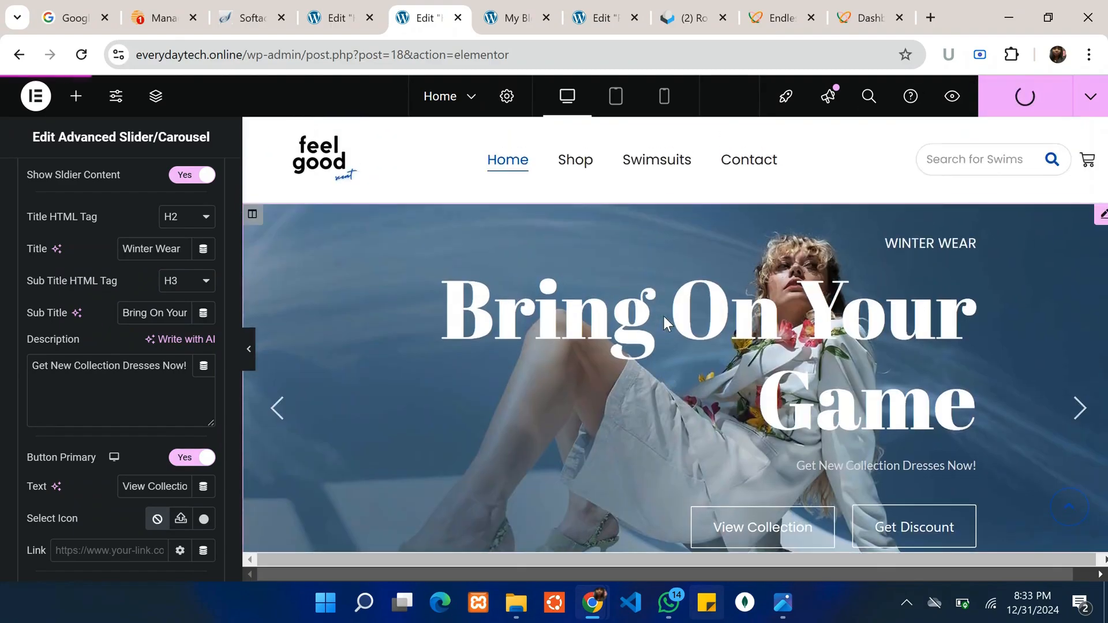
{"action": "scroll", "coordinate": [664, 316], "scroll_direction": "down", "scroll_amount": 3}
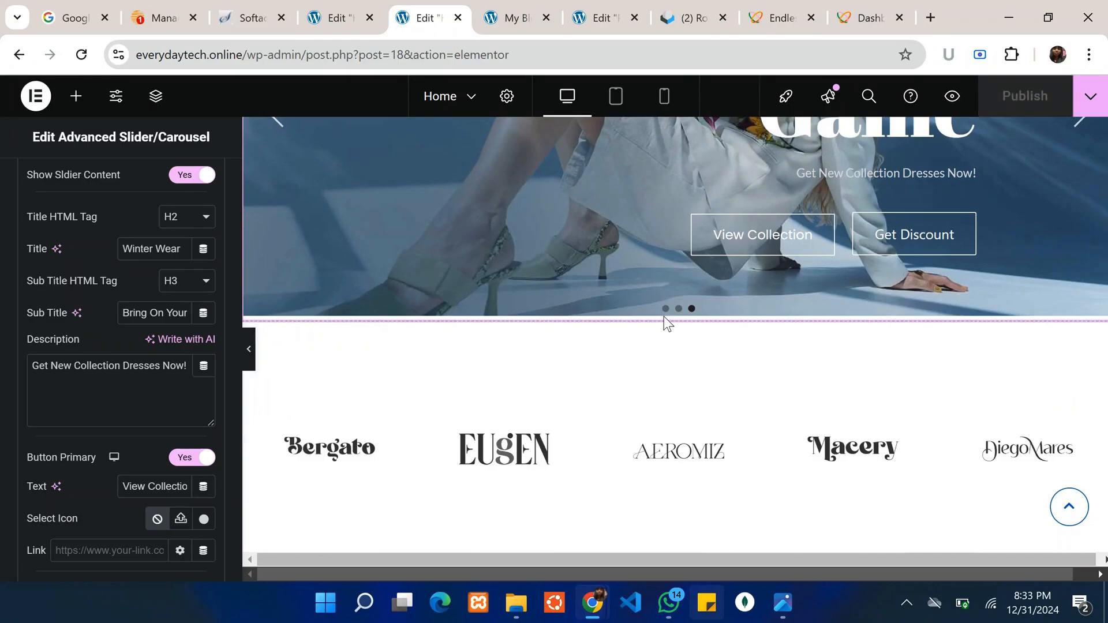
{"action": "scroll", "coordinate": [664, 316], "scroll_direction": "down", "scroll_amount": 3}
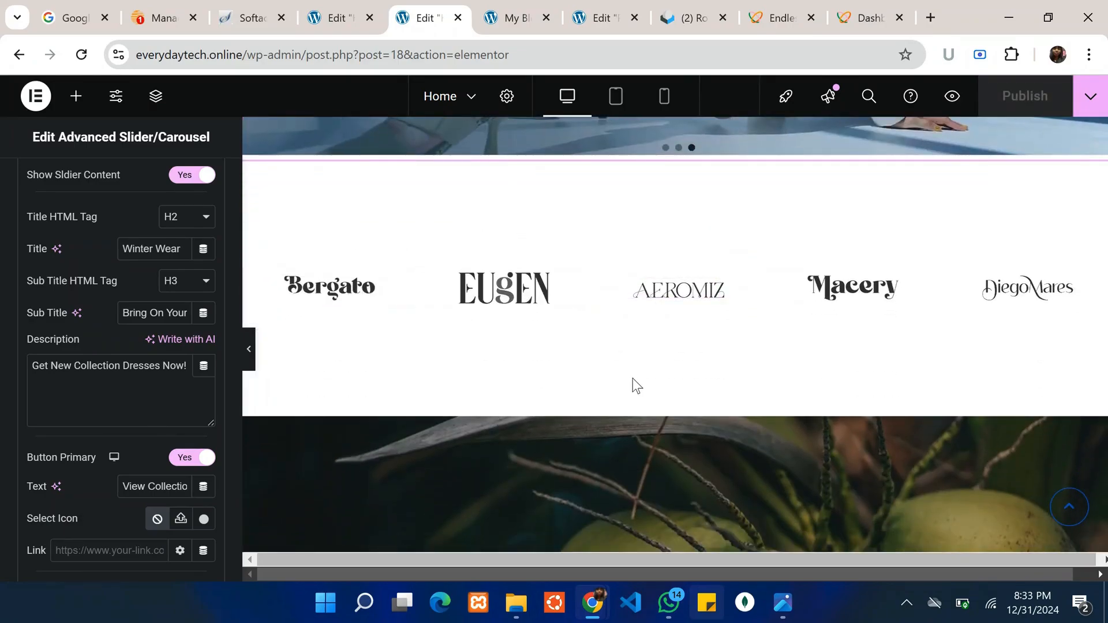
Examine the brand logo strip and the empty space around it between the hero slider and the Featured Products section
{"action": "scroll", "coordinate": [633, 379], "scroll_direction": "up", "scroll_amount": 5}
{"action": "scroll", "coordinate": [633, 378], "scroll_direction": "down", "scroll_amount": 3}
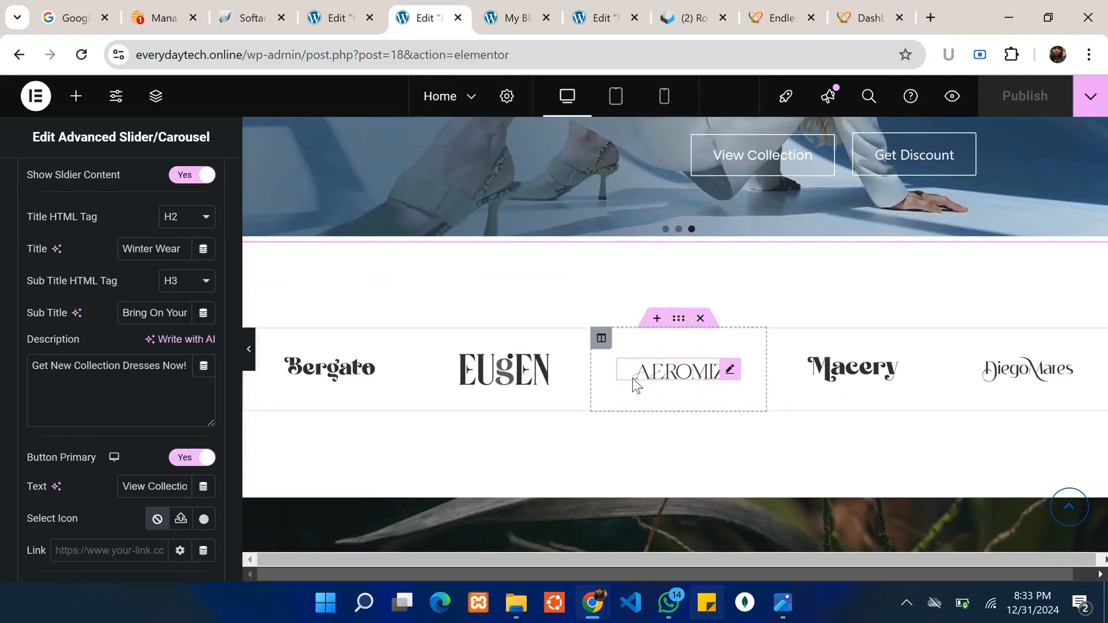
{"action": "scroll", "coordinate": [633, 379], "scroll_direction": "up", "scroll_amount": 2}
{"action": "scroll", "coordinate": [633, 379], "scroll_direction": "down", "scroll_amount": 1}
{"action": "scroll", "coordinate": [633, 379], "scroll_direction": "up", "scroll_amount": 1}
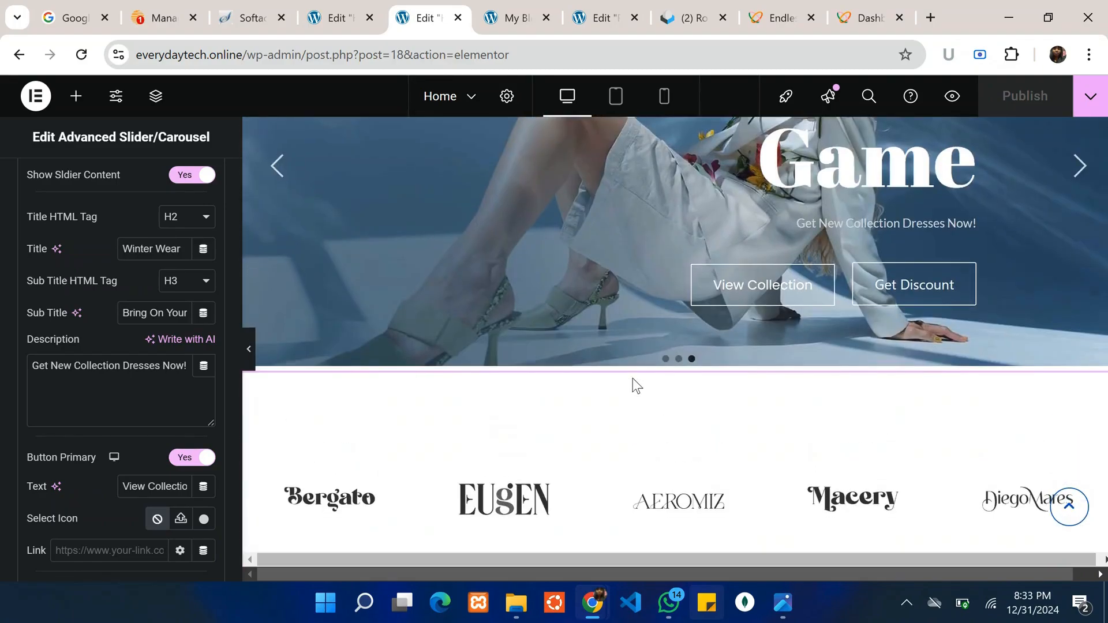
{"action": "scroll", "coordinate": [633, 379], "scroll_direction": "down", "scroll_amount": 3}
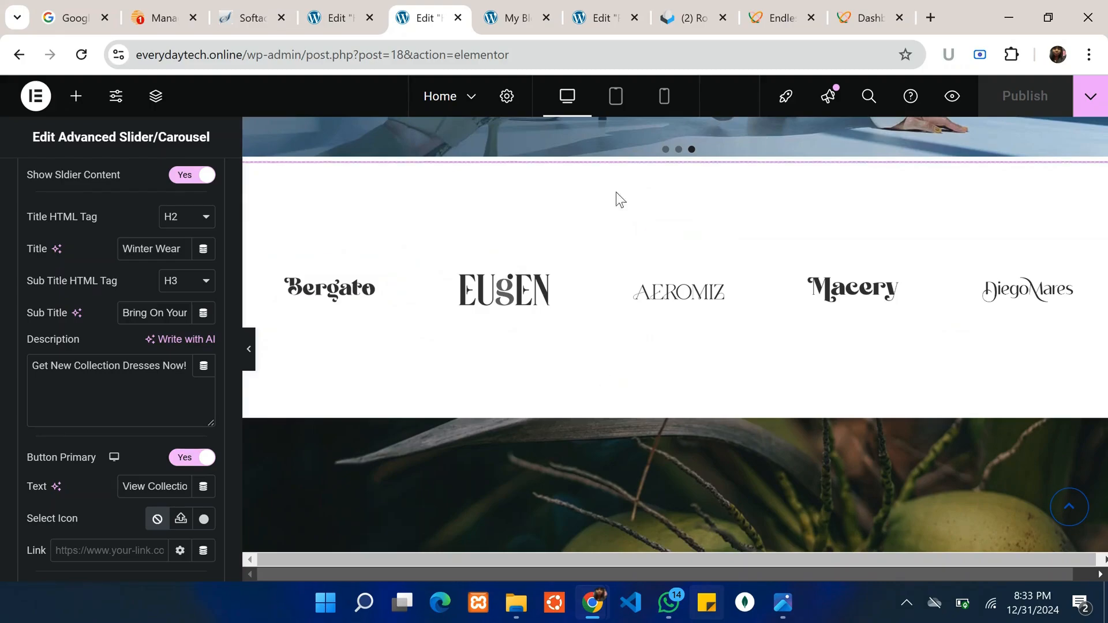
{"action": "scroll", "coordinate": [670, 384], "scroll_direction": "up", "scroll_amount": 1}
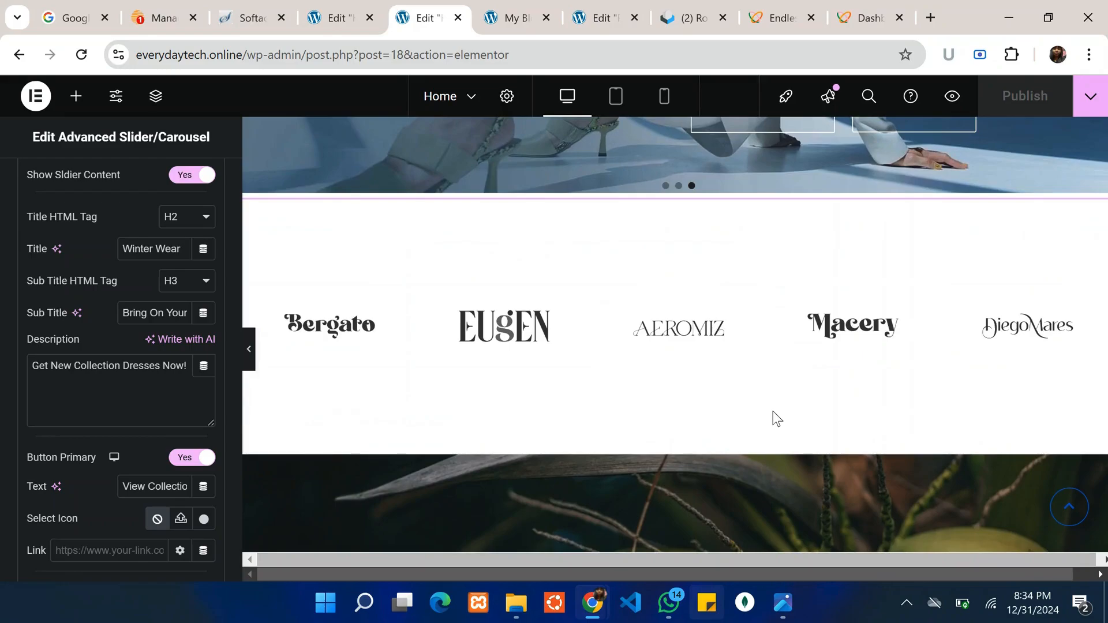
{"action": "scroll", "coordinate": [774, 417], "scroll_direction": "down", "scroll_amount": 2}
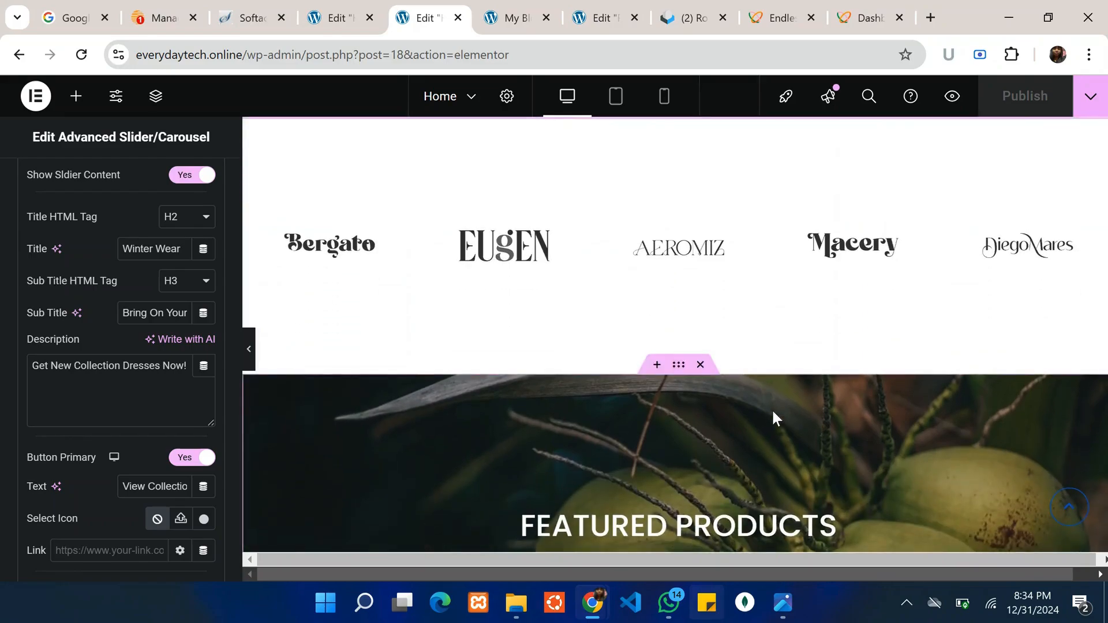
{"action": "scroll", "coordinate": [774, 417], "scroll_direction": "up", "scroll_amount": 1}
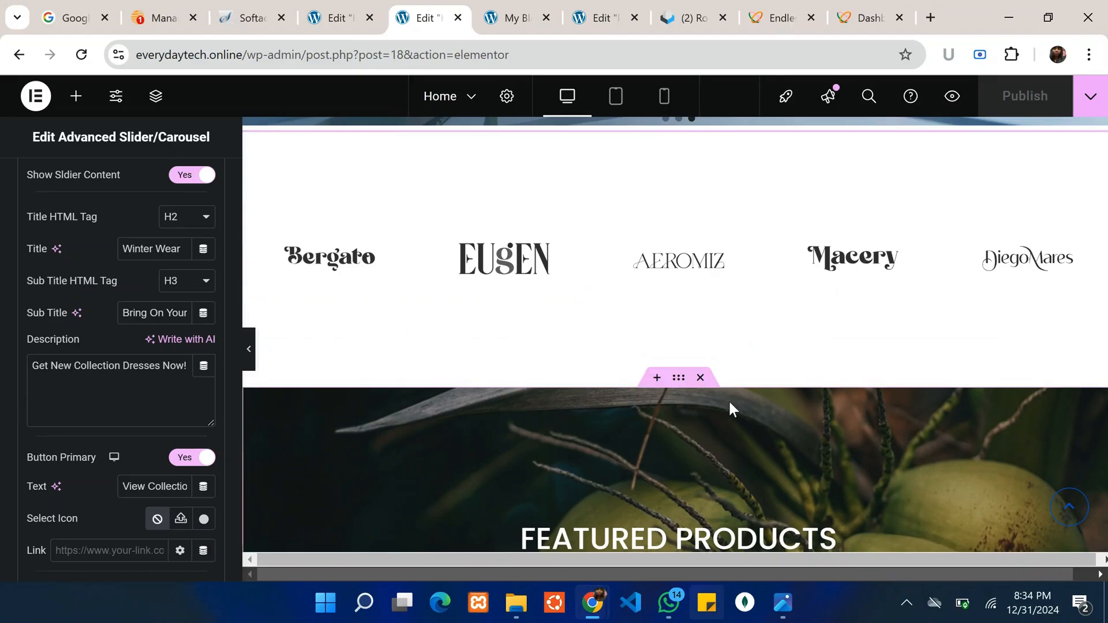
{"action": "scroll", "coordinate": [731, 408], "scroll_direction": "up", "scroll_amount": 2}
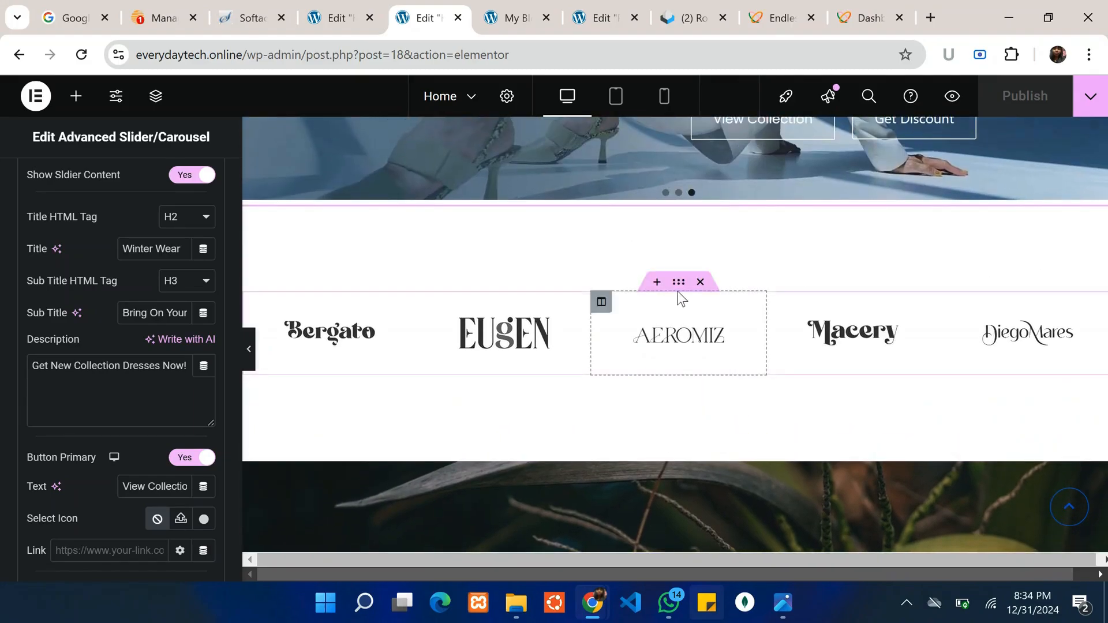
Set the top margin of the brand logo section to 0 px
{"action": "left_click", "coordinate": [679, 284]}
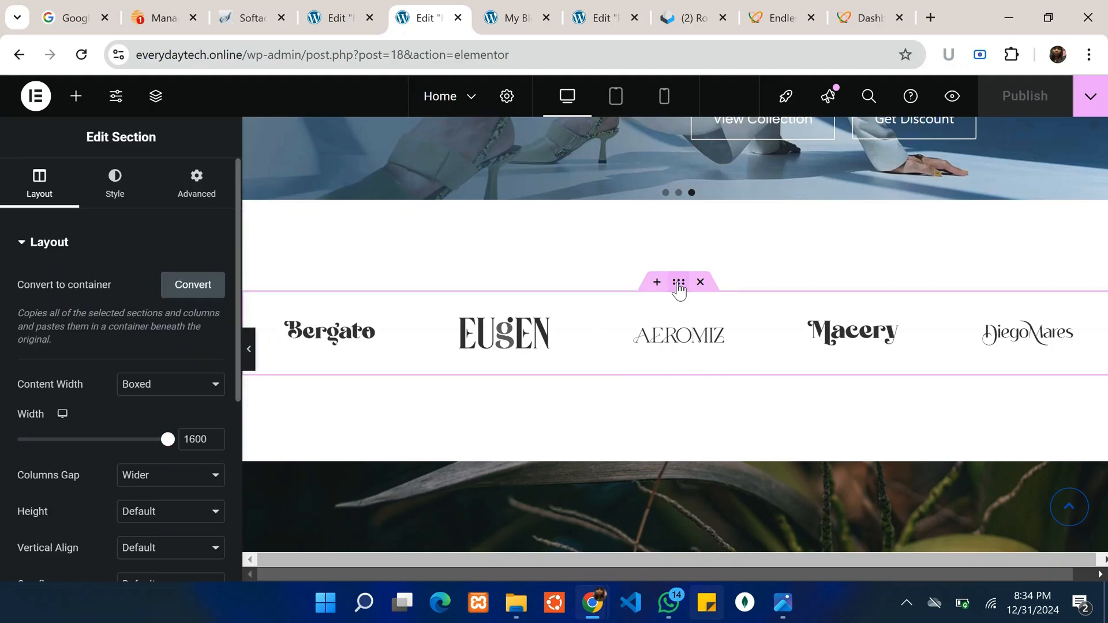
{"action": "scroll", "coordinate": [167, 273], "scroll_direction": "down", "scroll_amount": 2}
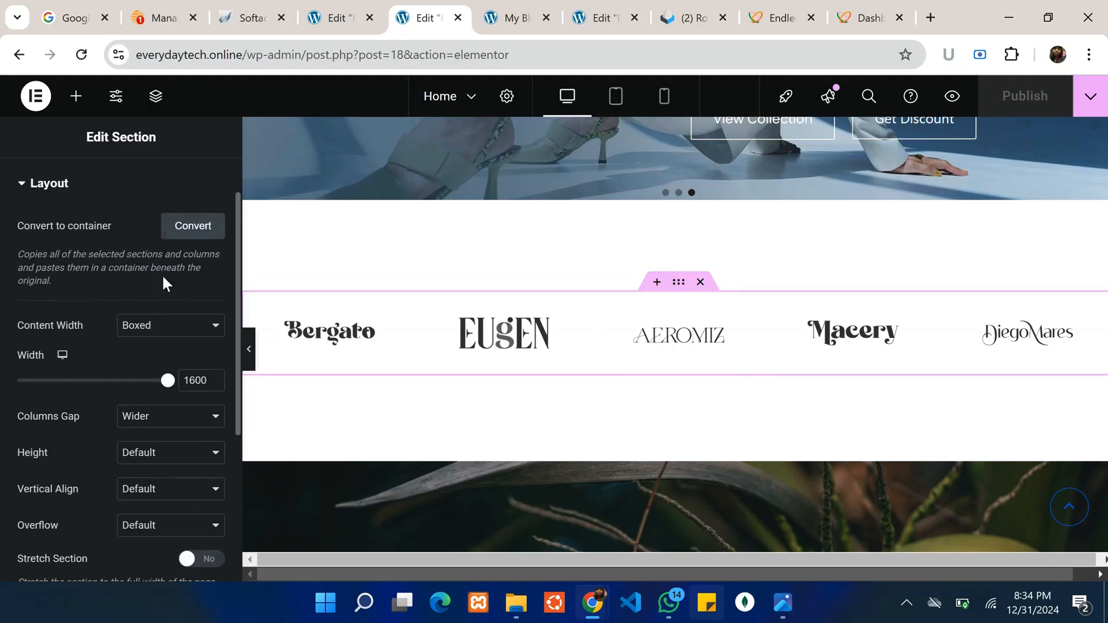
{"action": "scroll", "coordinate": [161, 274], "scroll_direction": "up", "scroll_amount": 1}
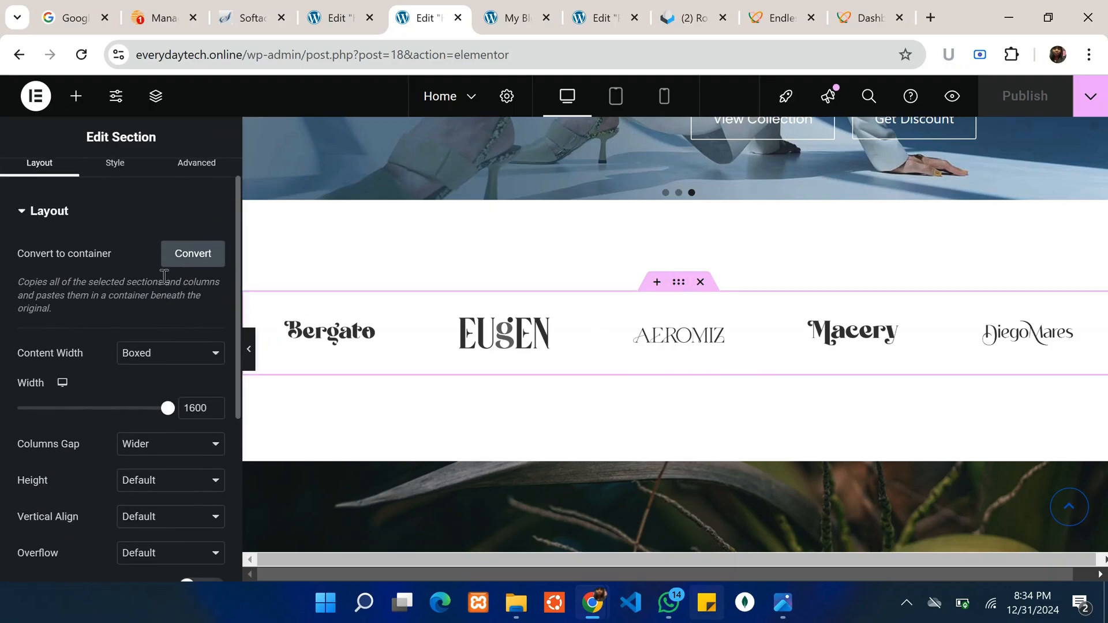
{"action": "left_click", "coordinate": [178, 168]}
{"action": "left_click", "coordinate": [79, 409]}
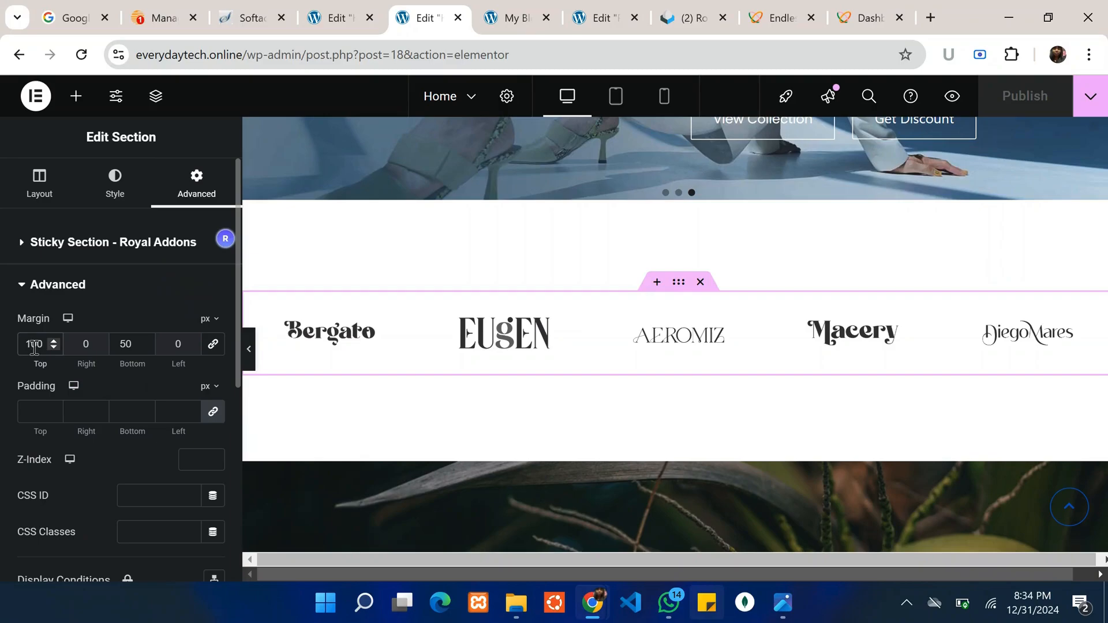
{"action": "key", "text": "BackSpace"}
{"action": "key", "text": "BackSpace"}
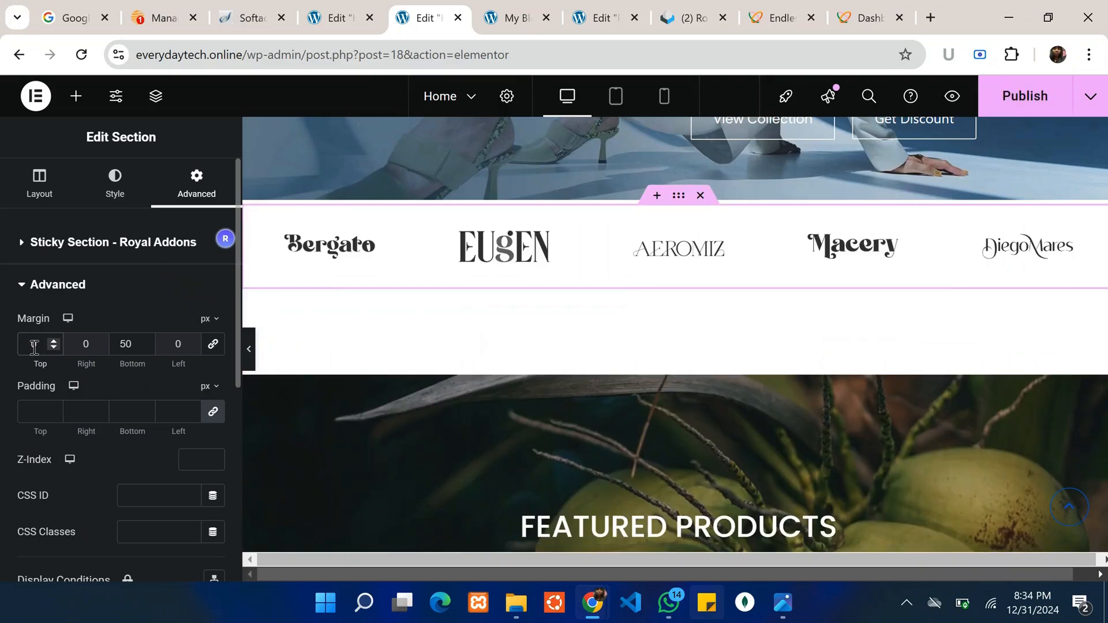
{"action": "key", "text": "BackSpace"}
{"action": "type", "text": "0"}
{"action": "left_click", "coordinate": [124, 346]}
{"action": "left_click", "coordinate": [106, 288]}
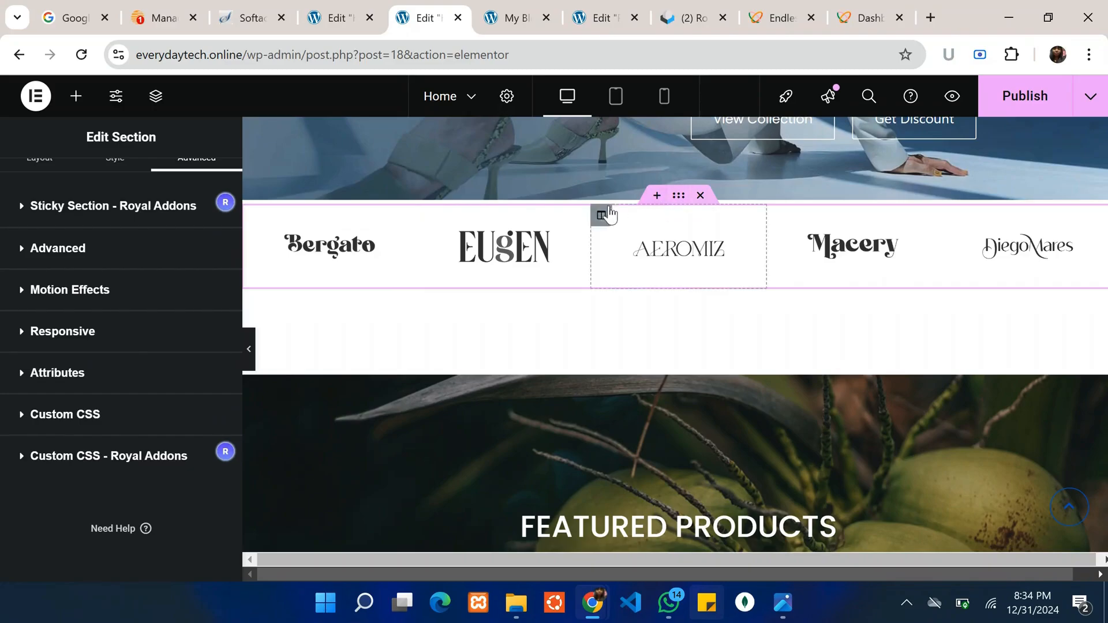
Insert a single Flexbox container with row direction above the brand logo section and place a Heading widget in it
{"action": "left_click", "coordinate": [656, 200]}
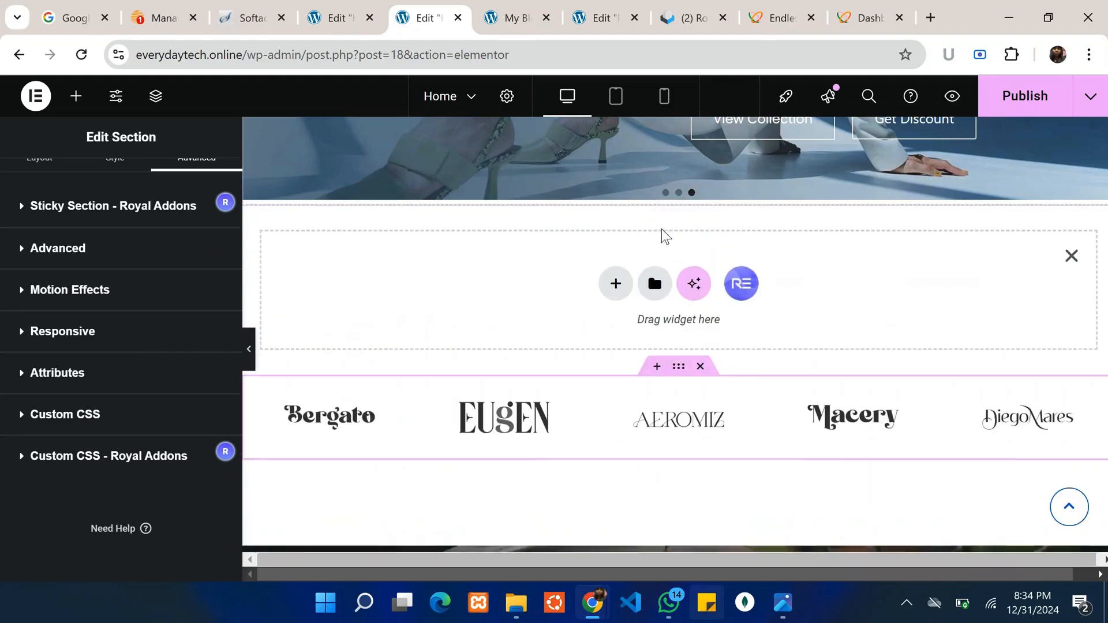
{"action": "left_click", "coordinate": [612, 293]}
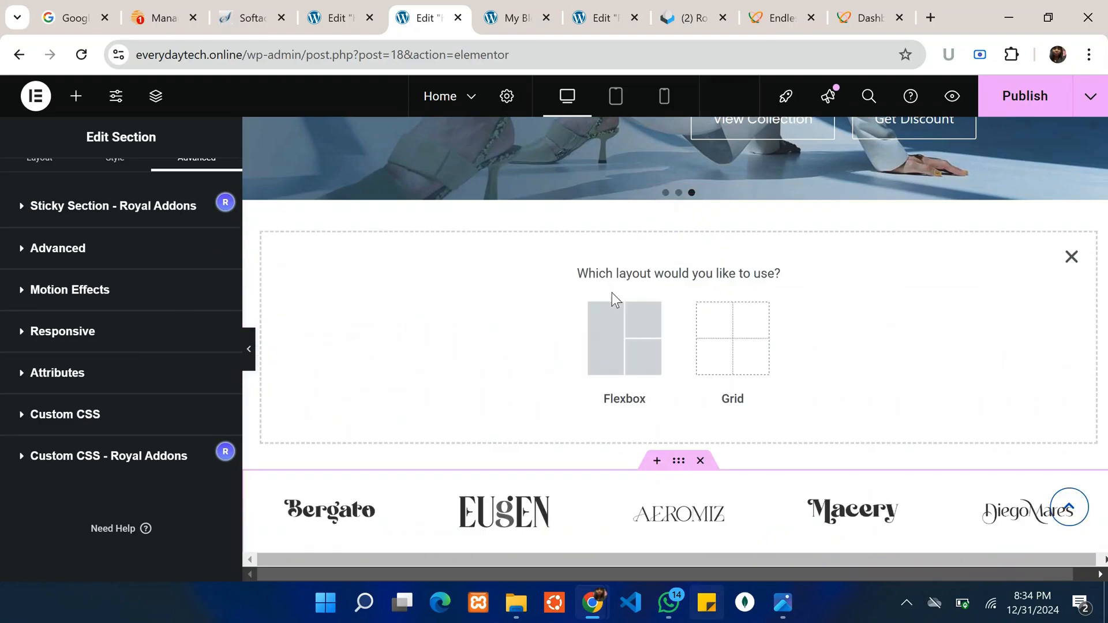
{"action": "left_click", "coordinate": [607, 343]}
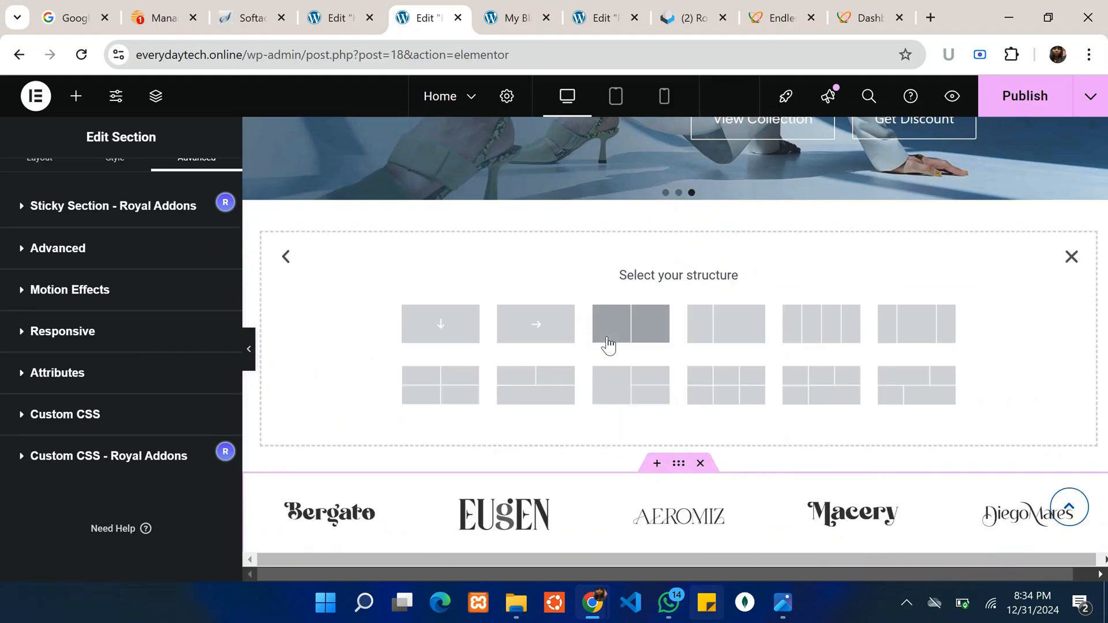
{"action": "left_click", "coordinate": [522, 328]}
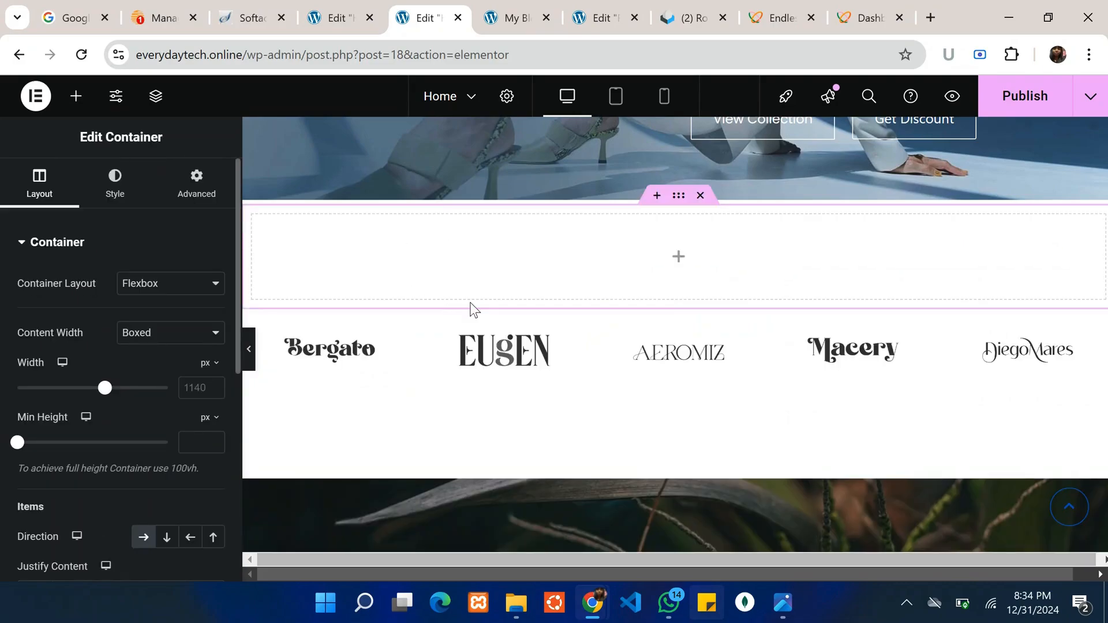
{"action": "left_click", "coordinate": [678, 257]}
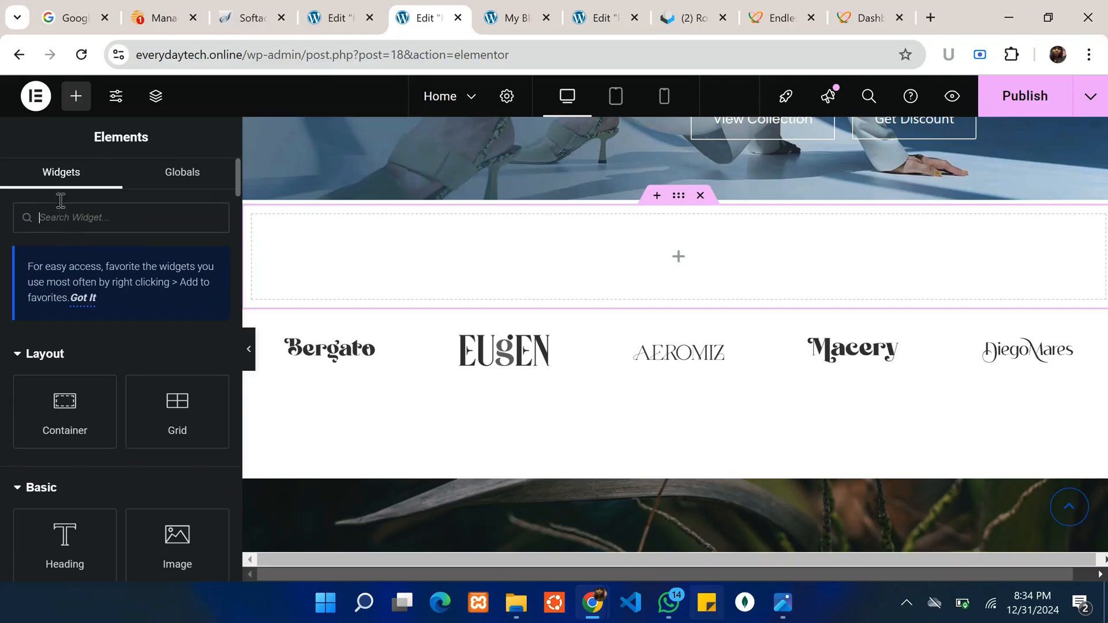
{"action": "left_click_drag", "start_coordinate": [64, 528], "coordinate": [675, 250]}
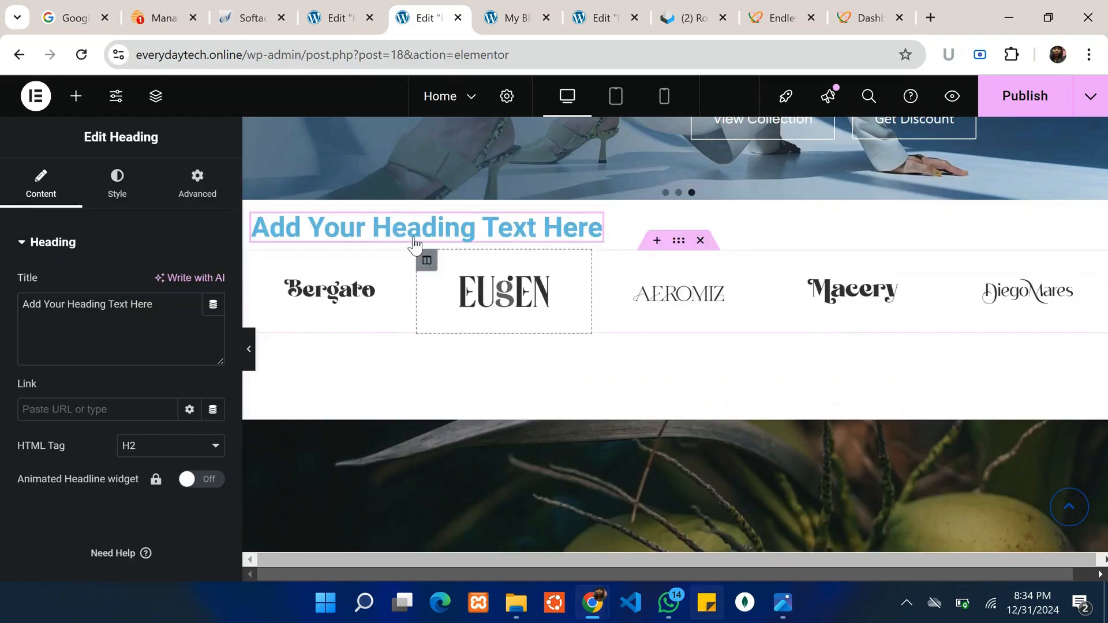
Set the new heading's width to Full Width (100%) and center its text
{"action": "left_click", "coordinate": [197, 184]}
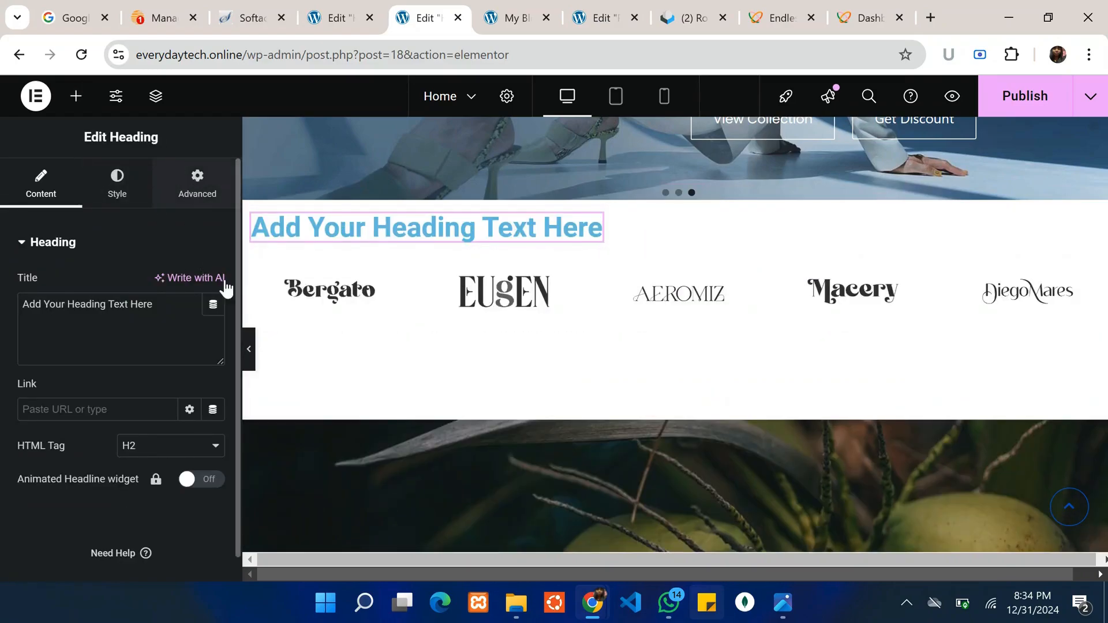
{"action": "left_click", "coordinate": [203, 421]}
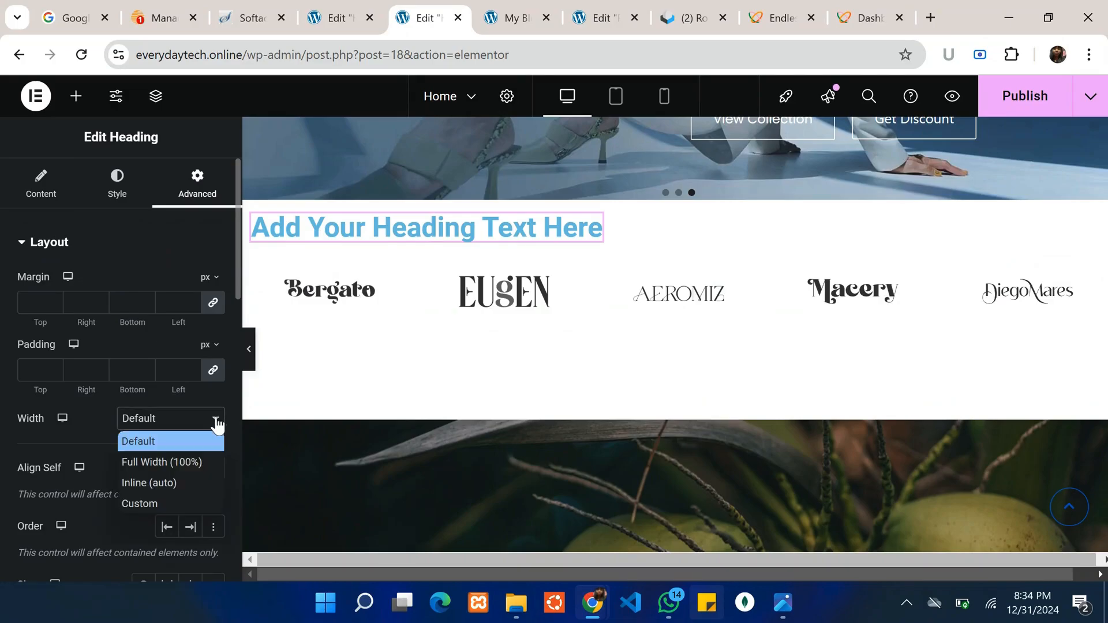
{"action": "left_click", "coordinate": [174, 461]}
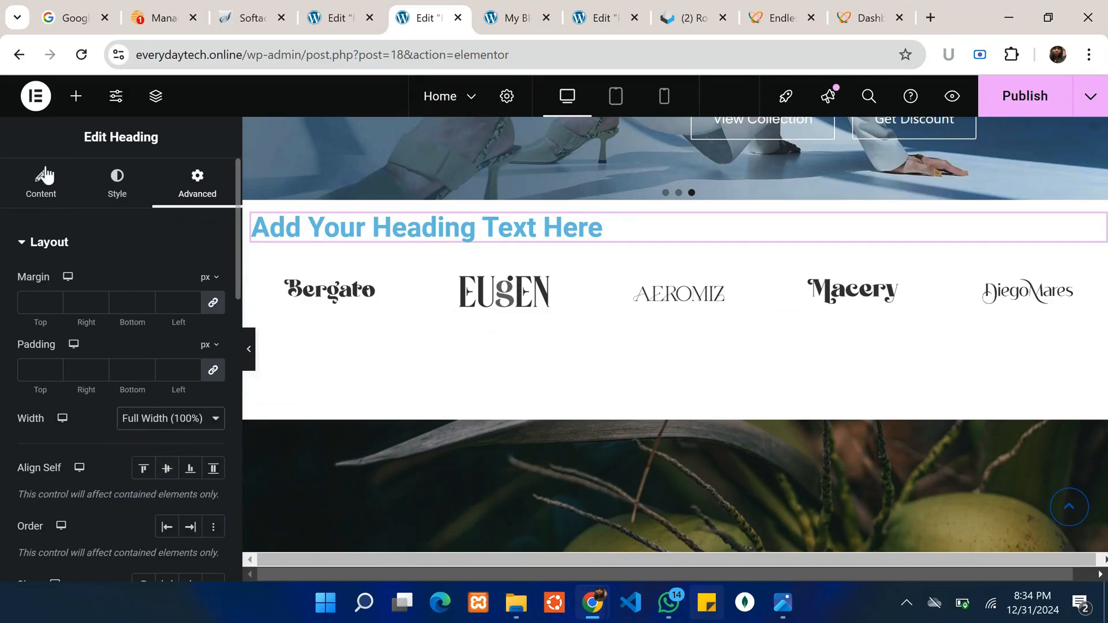
{"action": "left_click", "coordinate": [116, 184]}
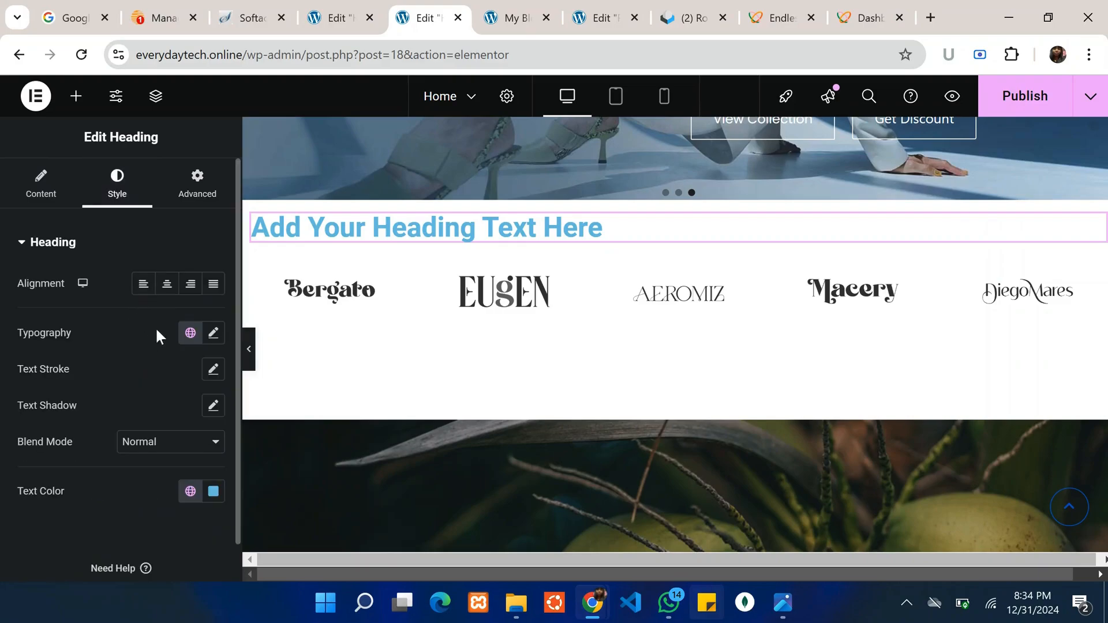
{"action": "left_click", "coordinate": [166, 284]}
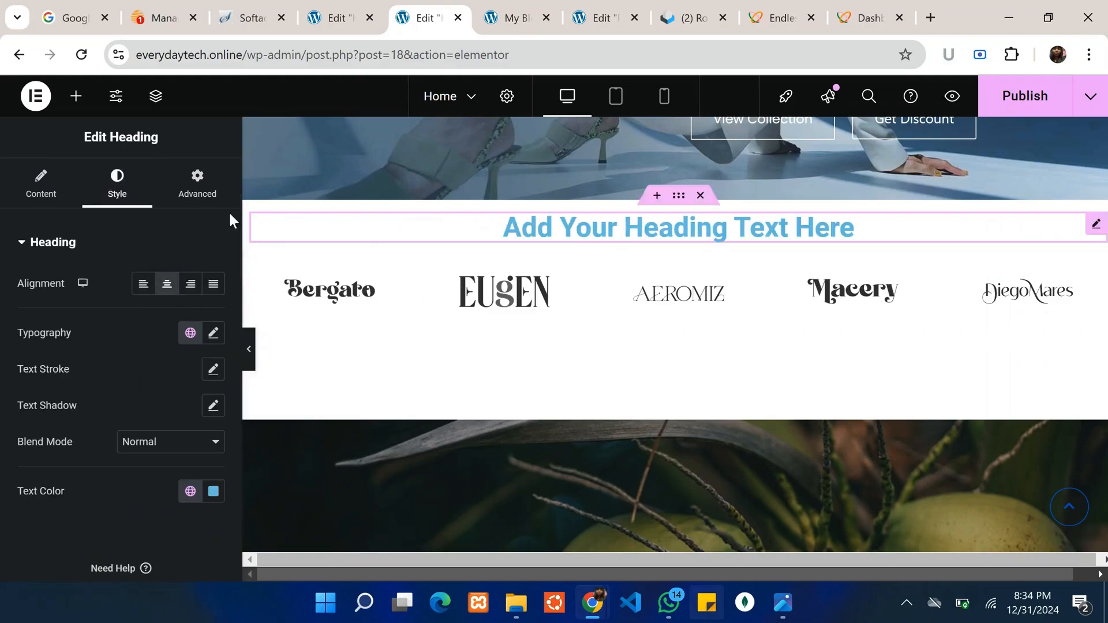
Replace the placeholder text of the new heading with "Trusted By"
{"action": "left_click", "coordinate": [41, 180]}
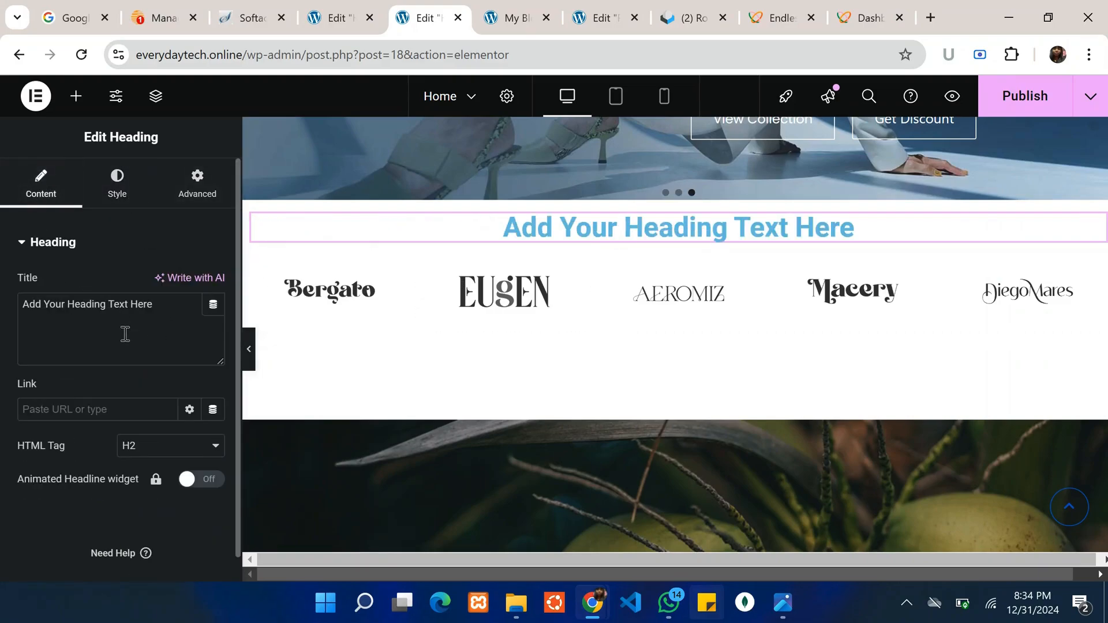
{"action": "key", "text": "ctrl+a"}
{"action": "left_click", "coordinate": [161, 310]}
{"action": "key", "text": "ctrl+a"}
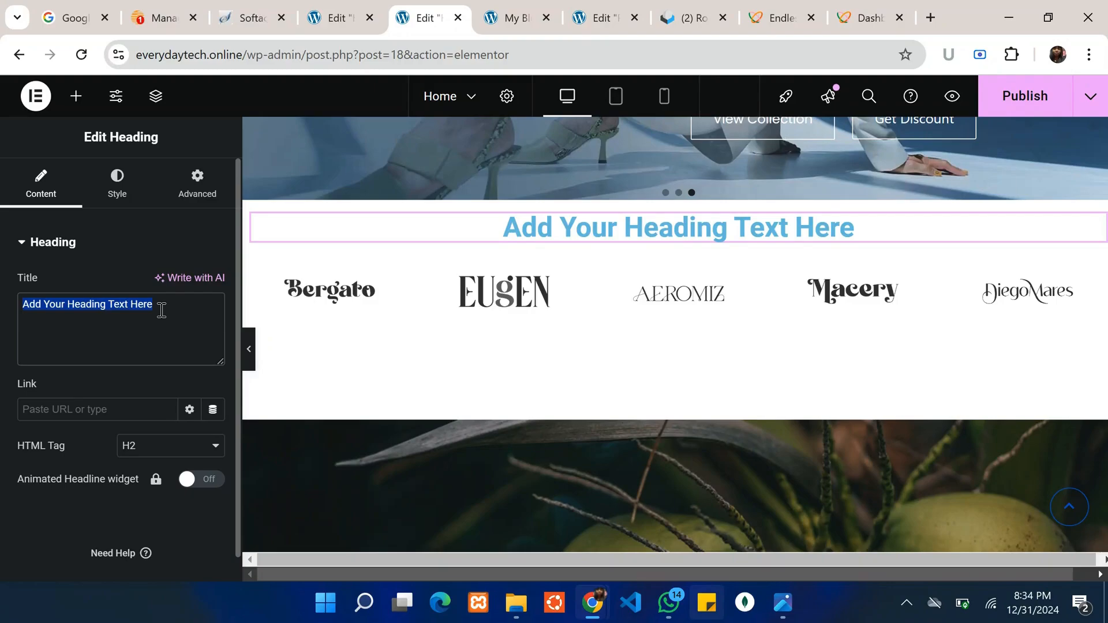
{"action": "type", "text": "th"}
{"action": "key", "text": "BackSpace"}
{"action": "type", "text": "Truste"}
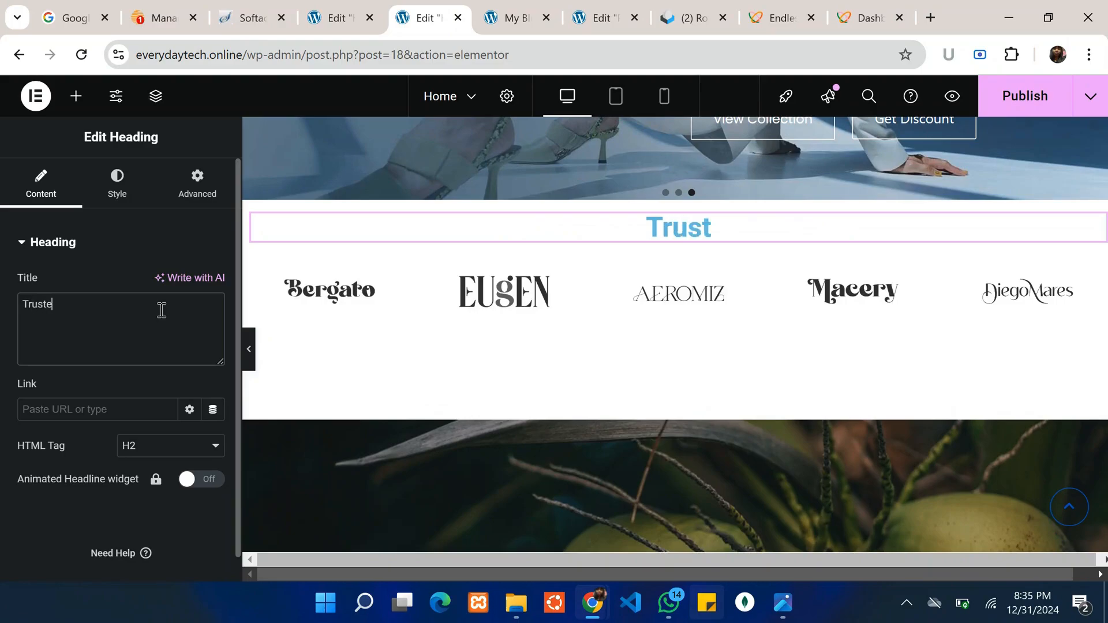
{"action": "type", "text": "d By"}
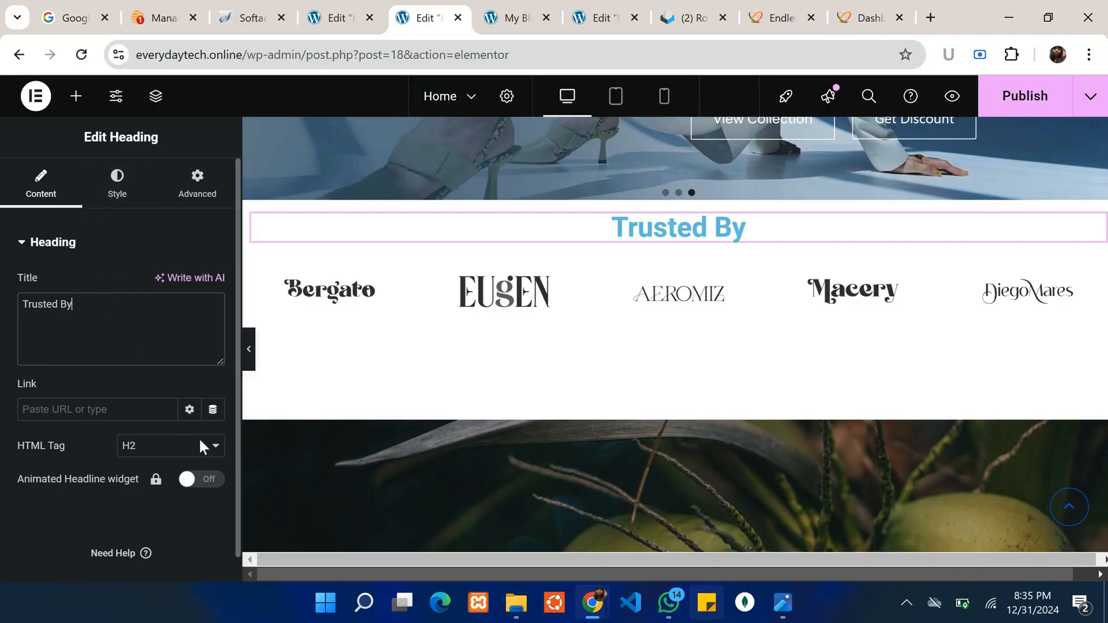
Change the text color of the "Trusted By" heading to near-black
{"action": "left_click", "coordinate": [119, 189]}
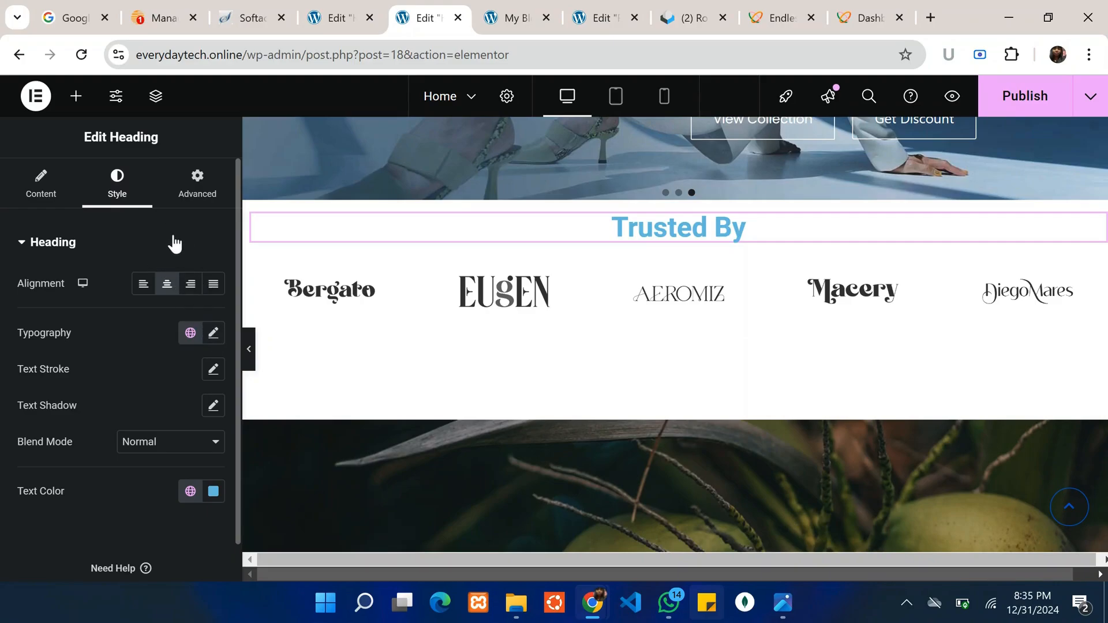
{"action": "left_click", "coordinate": [215, 495]}
{"action": "mouse_move", "coordinate": [217, 281]}
{"action": "left_mouse_down"}
{"action": "mouse_move", "coordinate": [126, 384]}
{"action": "mouse_move", "coordinate": [114, 381]}
{"action": "left_mouse_up"}
{"action": "left_click", "coordinate": [61, 308]}
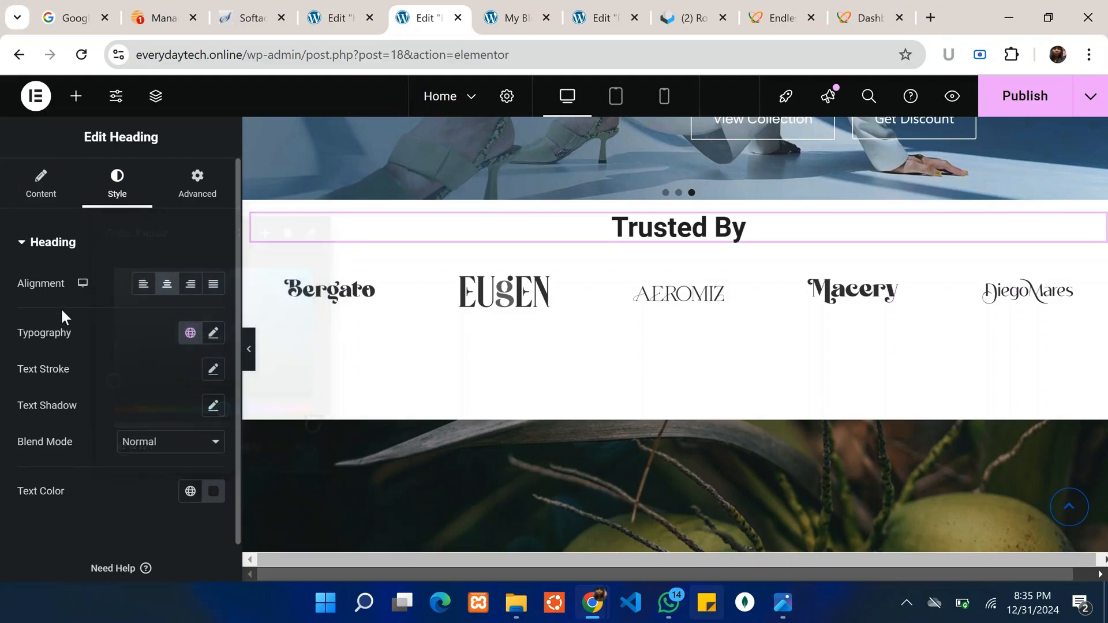
Open the typography settings of the "Trusted By" heading and search the font families for Lato
{"action": "left_click", "coordinate": [213, 334]}
{"action": "scroll", "coordinate": [214, 338], "scroll_direction": "down", "scroll_amount": 3}
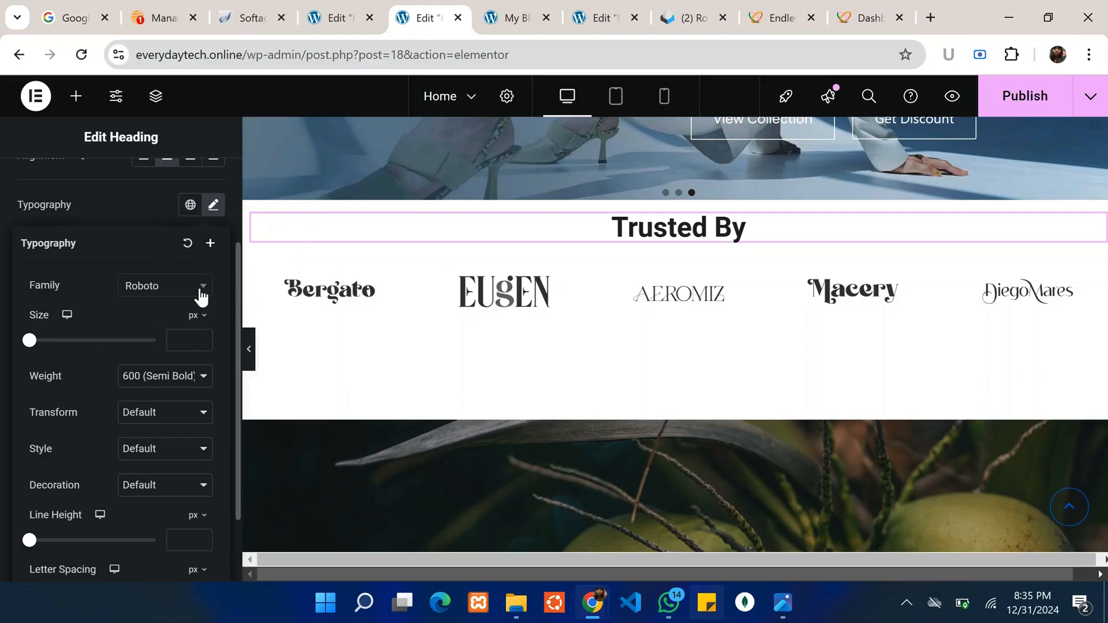
{"action": "left_click", "coordinate": [200, 297]}
{"action": "type", "text": "lat"}
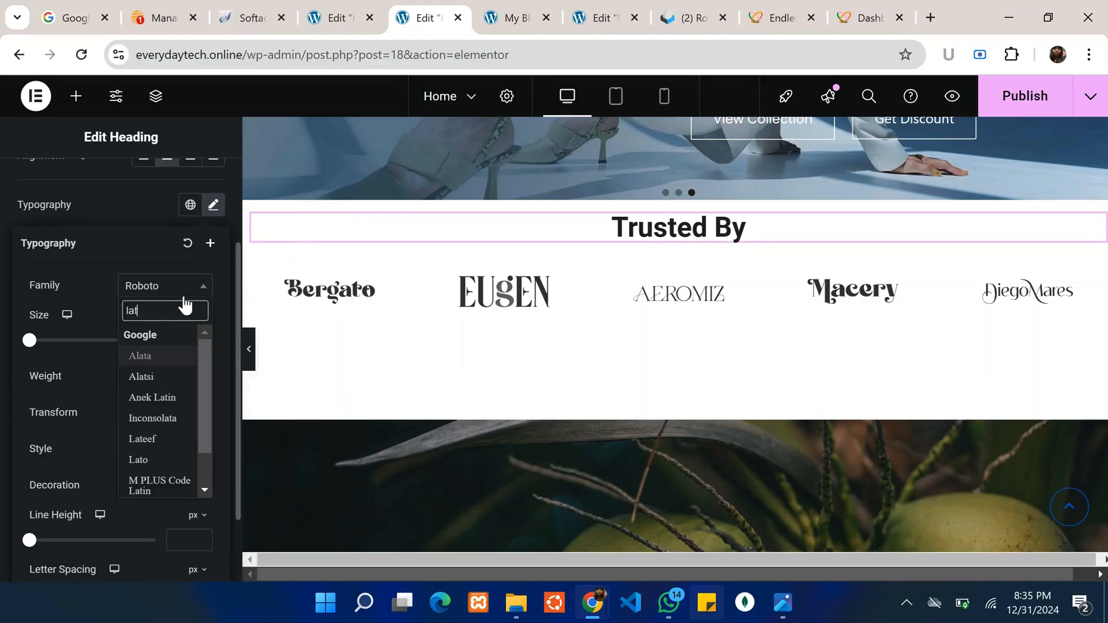
{"action": "type", "text": "o"}
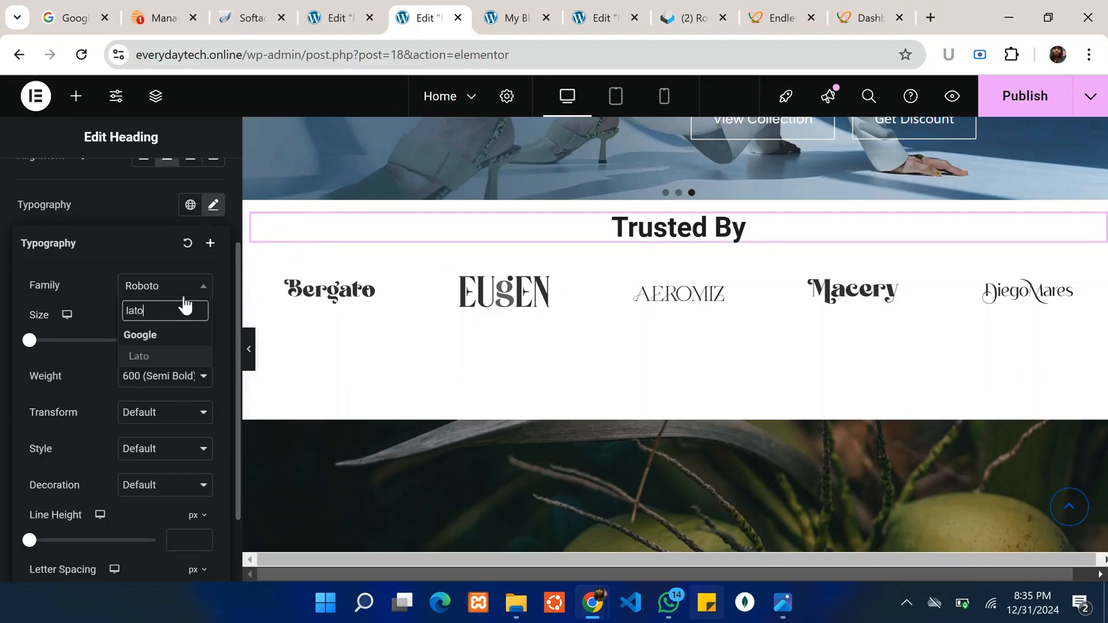
{"action": "left_click", "coordinate": [97, 290]}
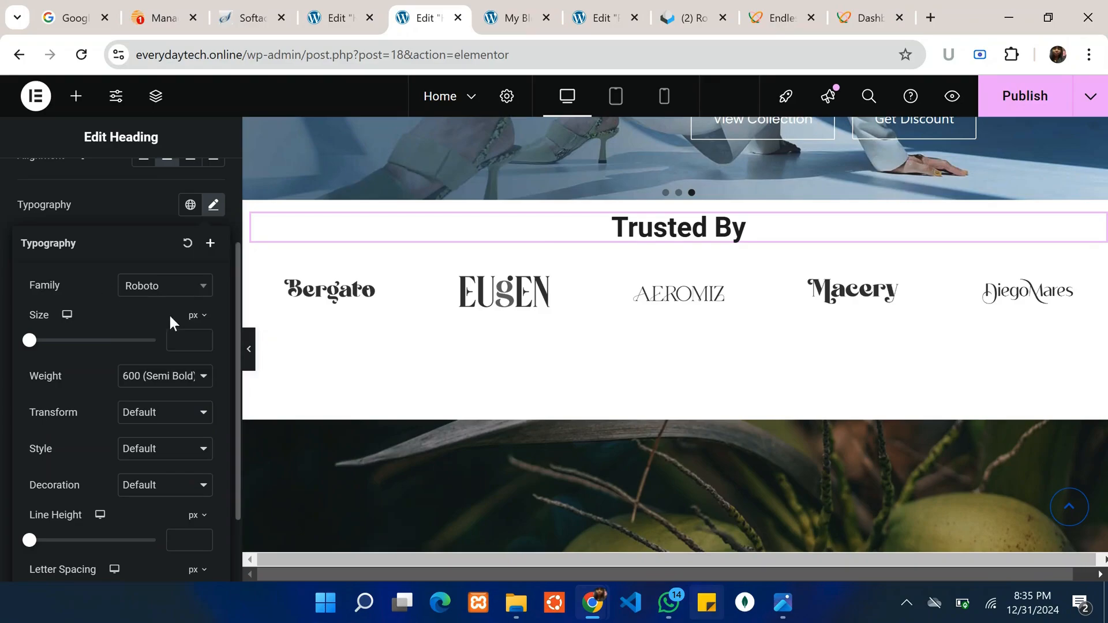
Set the font size of the "Trusted By" heading to 20 px
{"action": "left_click", "coordinate": [178, 341]}
{"action": "type", "text": "20"}
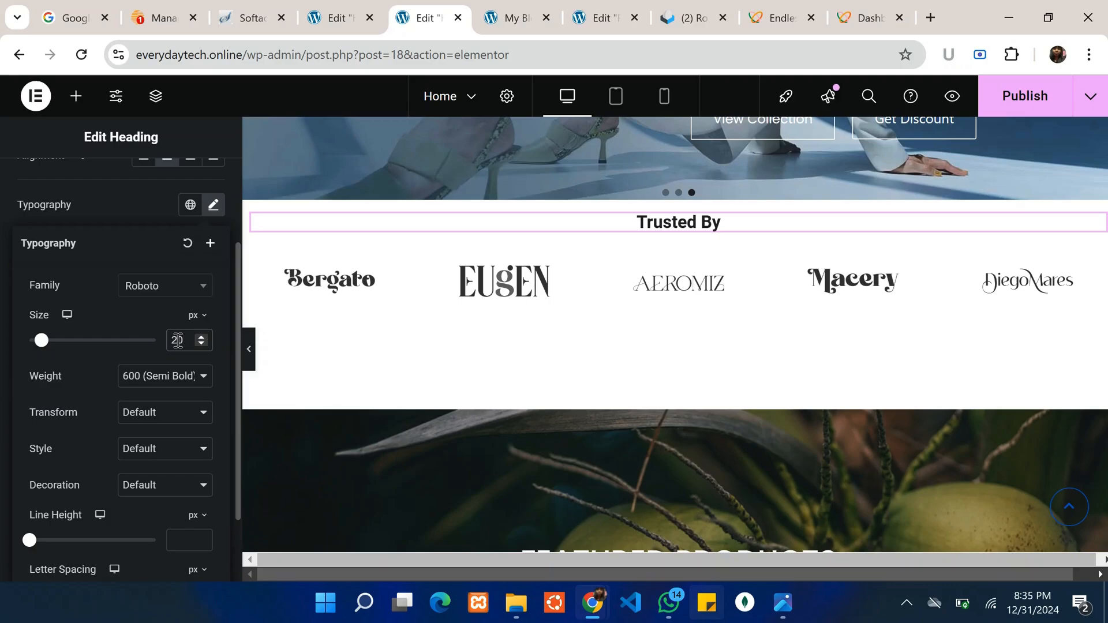
Set the font size of the "Trusted By" heading to 24 px
{"action": "key", "text": "BackSpace"}
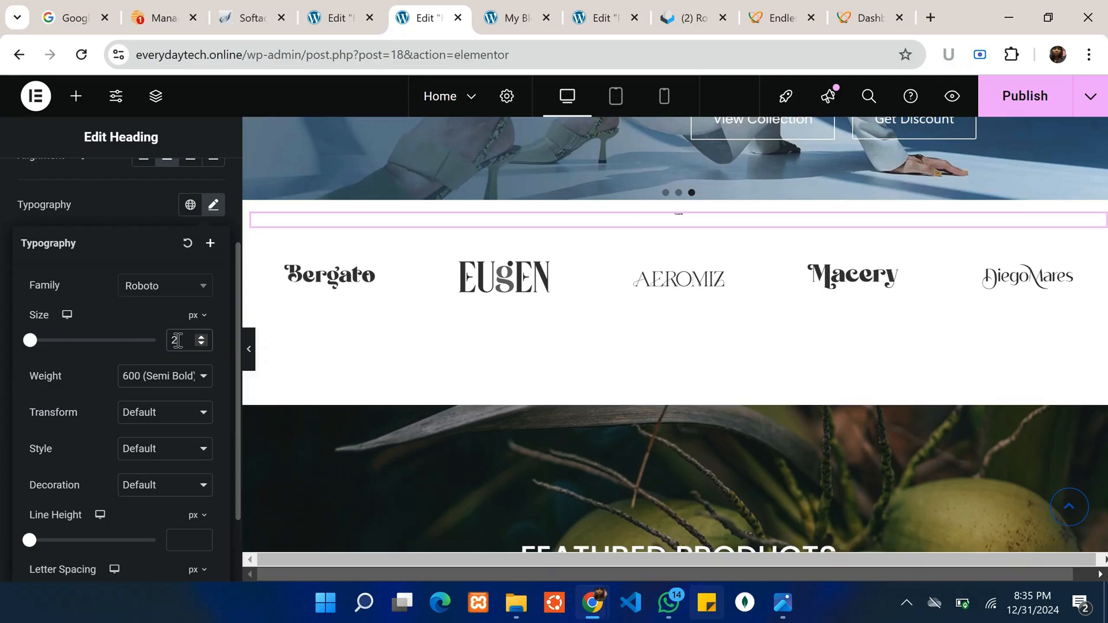
{"action": "type", "text": "4"}
Set the weight of the "Trusted By" heading to 500 (Medium) and its font size to 22 px
{"action": "scroll", "coordinate": [109, 321], "scroll_direction": "down", "scroll_amount": 2}
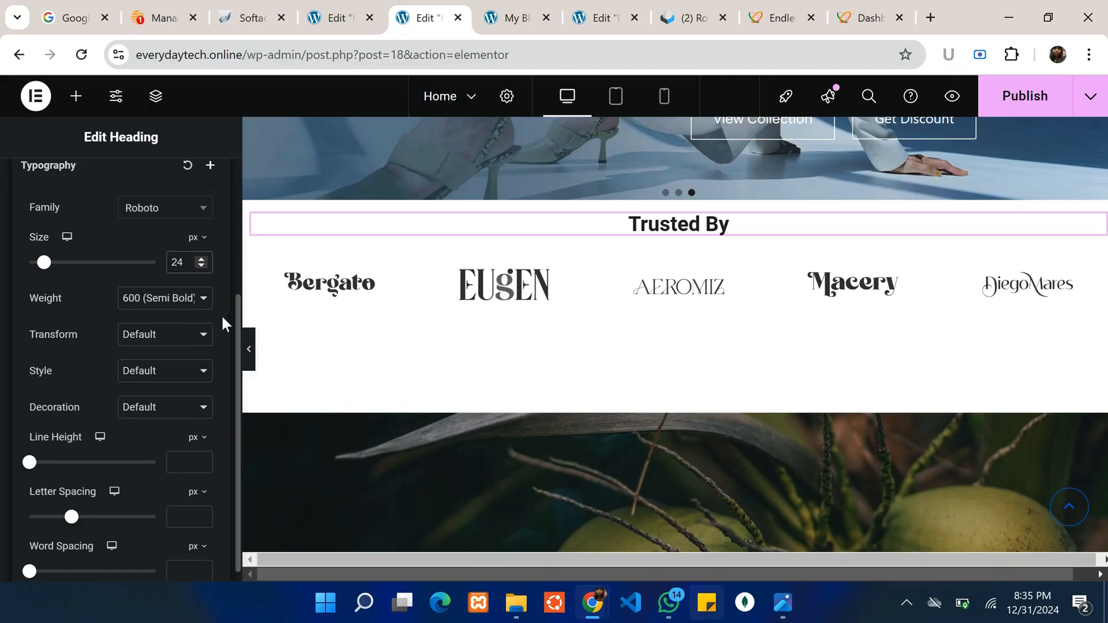
{"action": "left_click", "coordinate": [205, 299]}
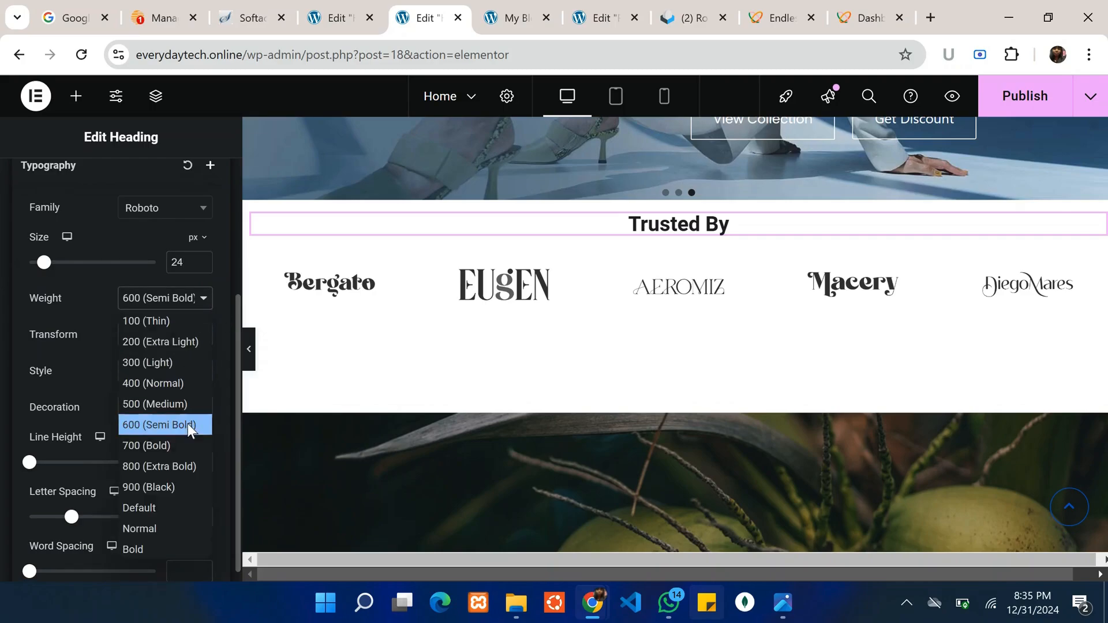
{"action": "left_click", "coordinate": [177, 403]}
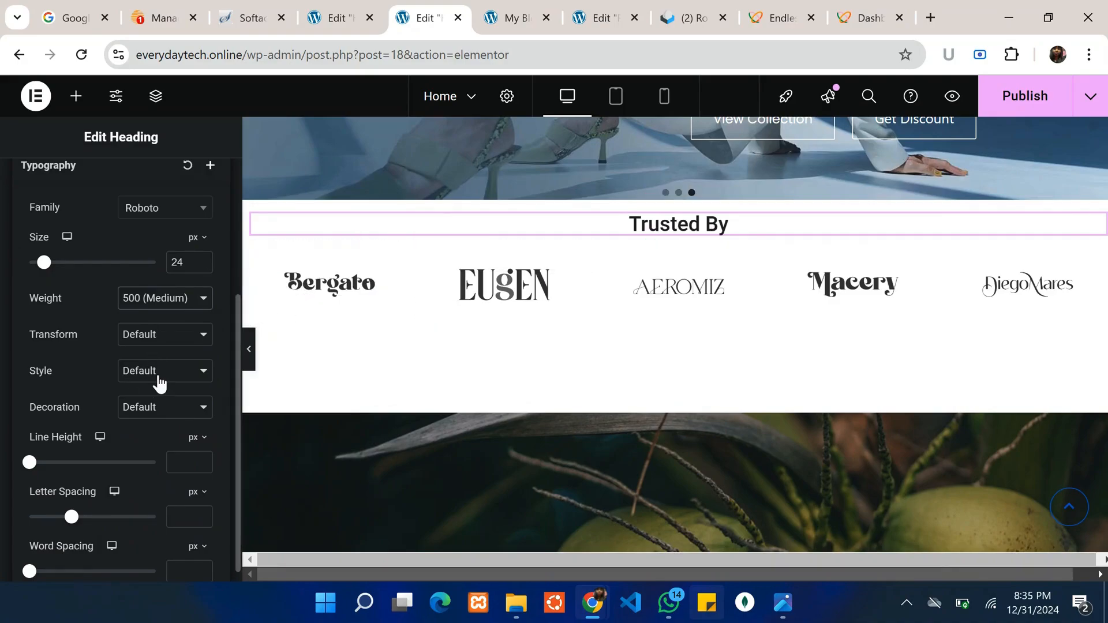
{"action": "scroll", "coordinate": [157, 378], "scroll_direction": "down", "scroll_amount": 1}
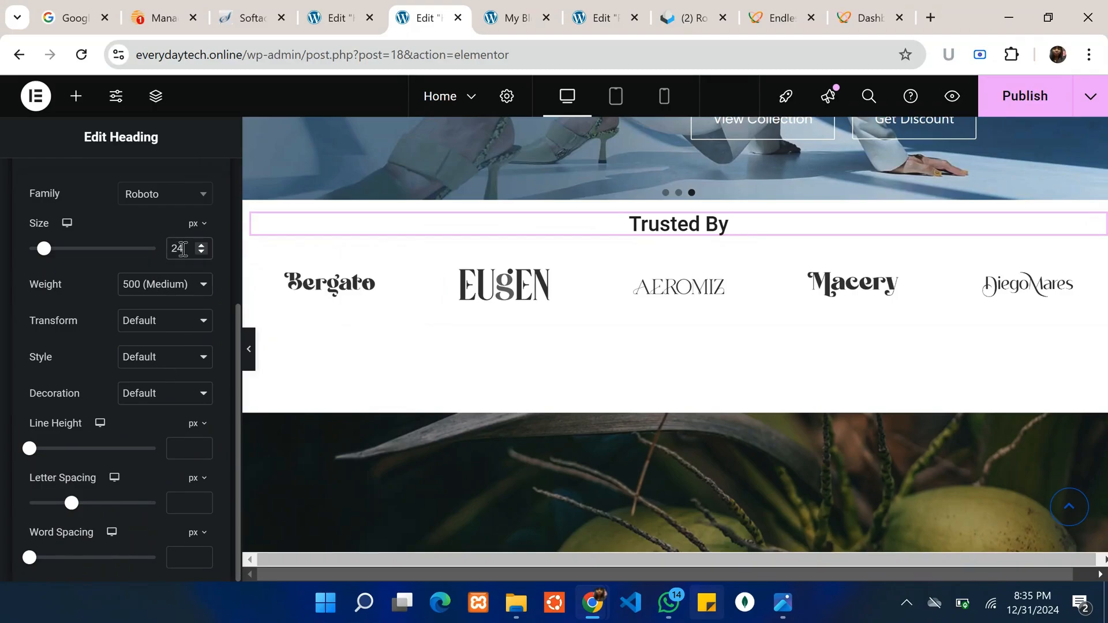
{"action": "key", "text": "BackSpace"}
{"action": "type", "text": "2"}
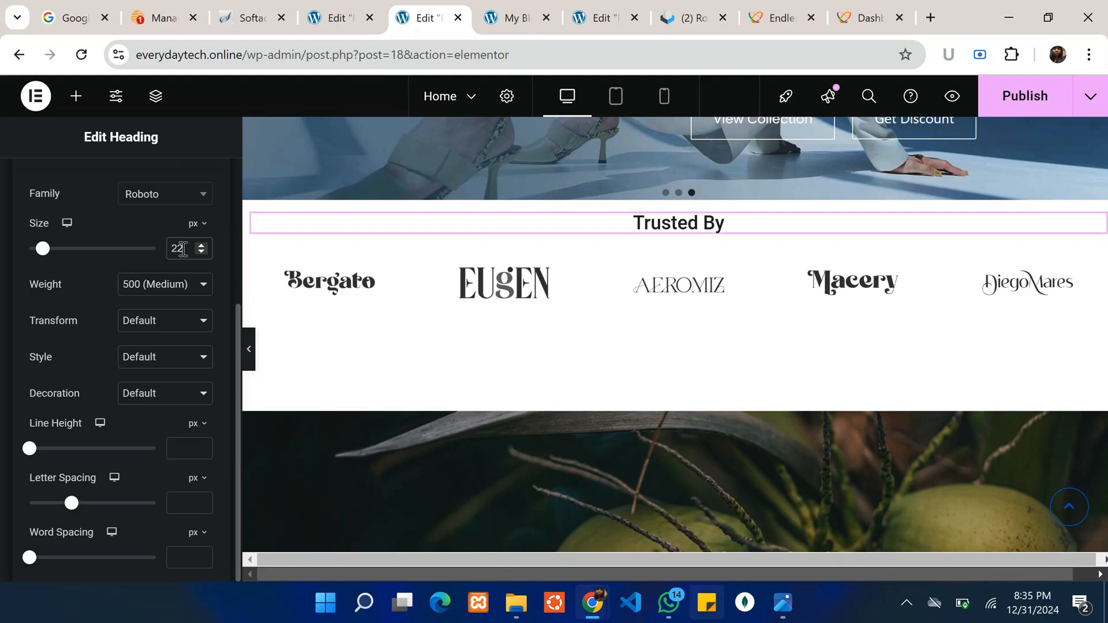
{"action": "scroll", "coordinate": [864, 324], "scroll_direction": "up", "scroll_amount": 1}
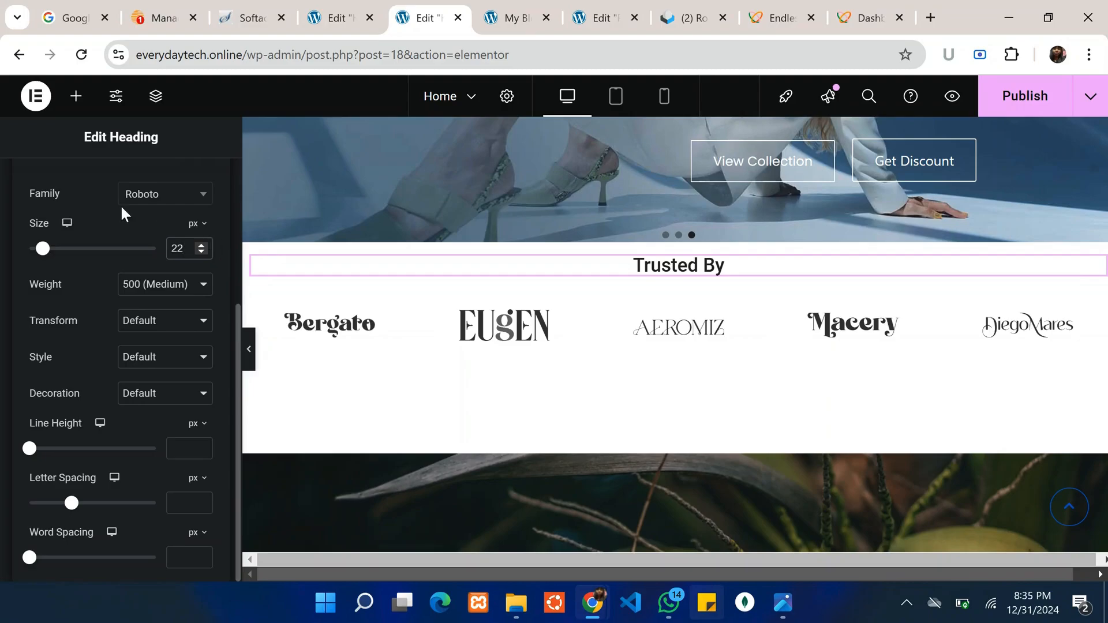
Give the "Trusted By" heading 10 px of padding on all sides and publish the page
{"action": "scroll", "coordinate": [121, 214], "scroll_direction": "up", "scroll_amount": 4}
{"action": "left_click", "coordinate": [200, 194]}
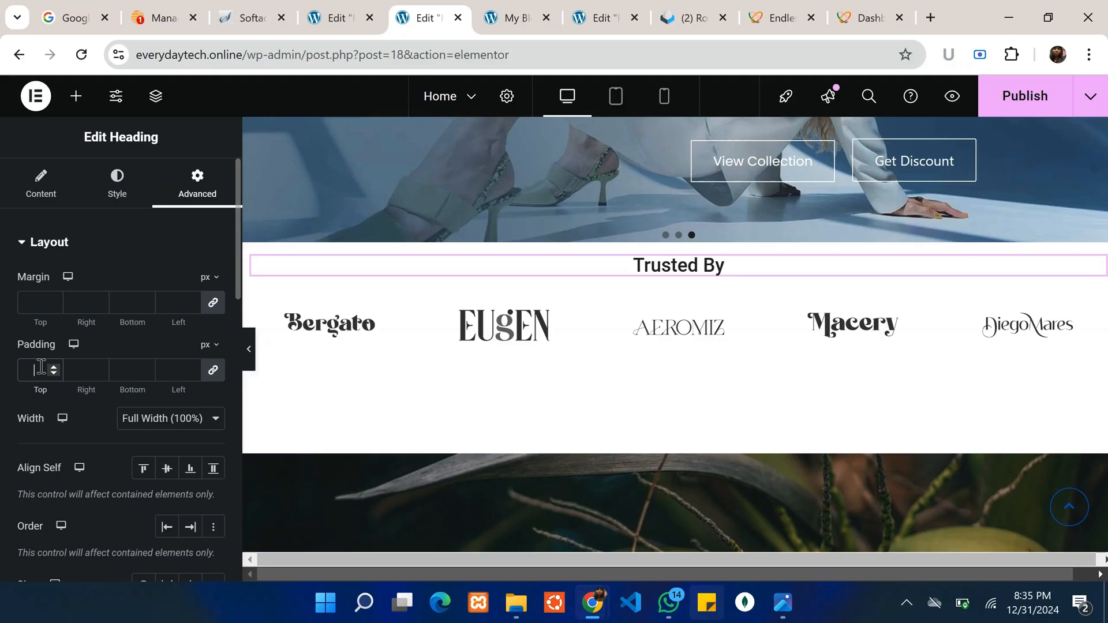
{"action": "left_click", "coordinate": [41, 367]}
{"action": "type", "text": "10"}
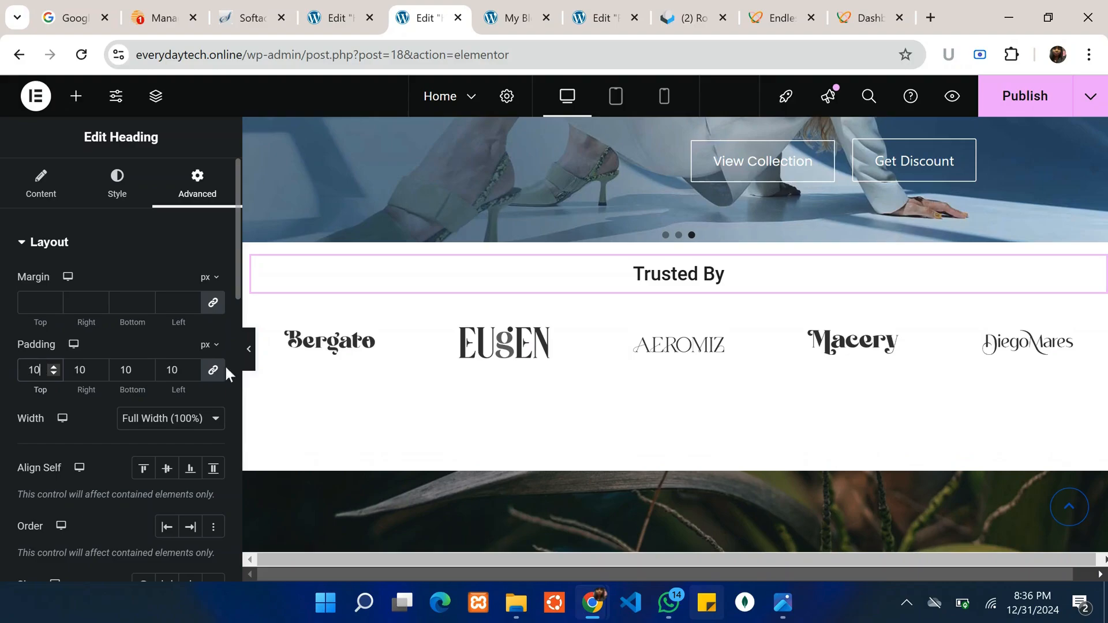
{"action": "scroll", "coordinate": [825, 458], "scroll_direction": "down", "scroll_amount": 2}
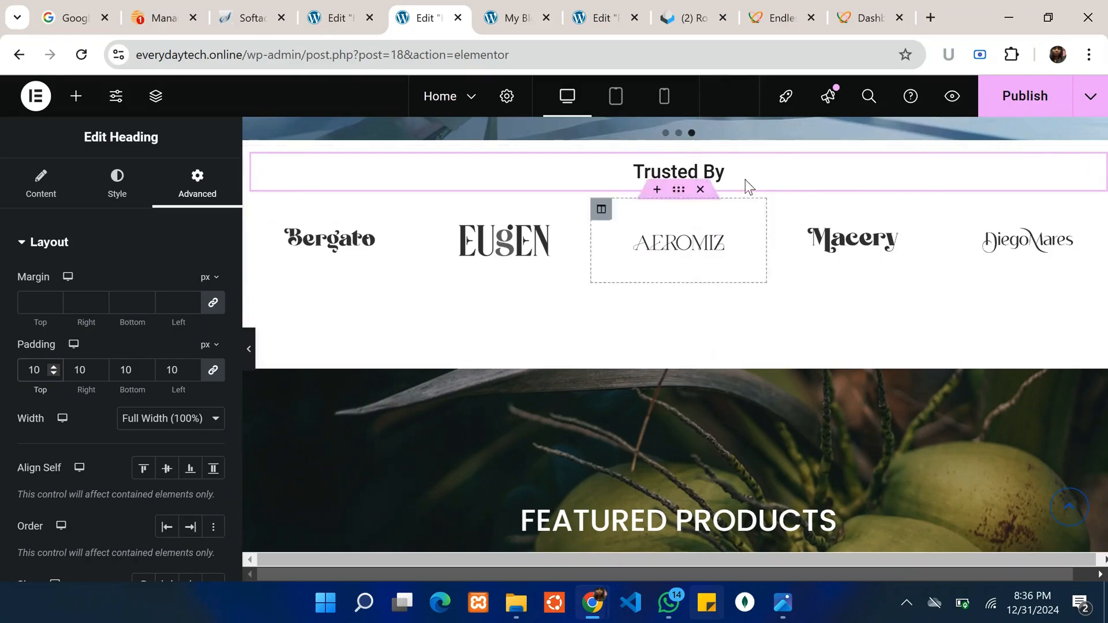
{"action": "left_click", "coordinate": [1020, 109]}
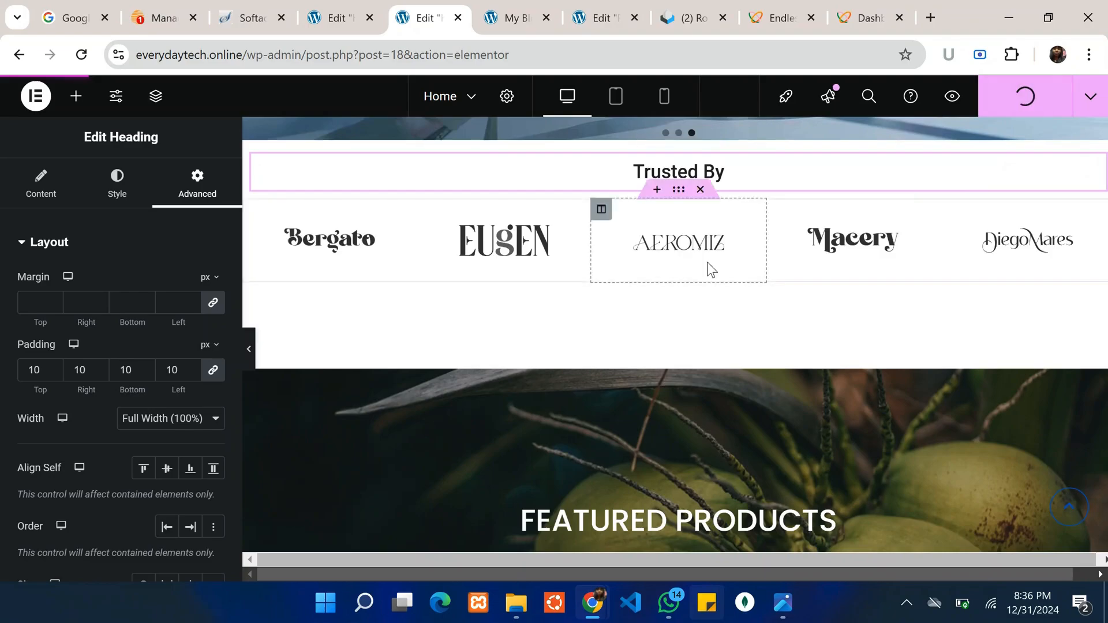
Set the top margin of the Featured Products section to 20 px and publish the page
{"action": "scroll", "coordinate": [708, 261], "scroll_direction": "up", "scroll_amount": 2}
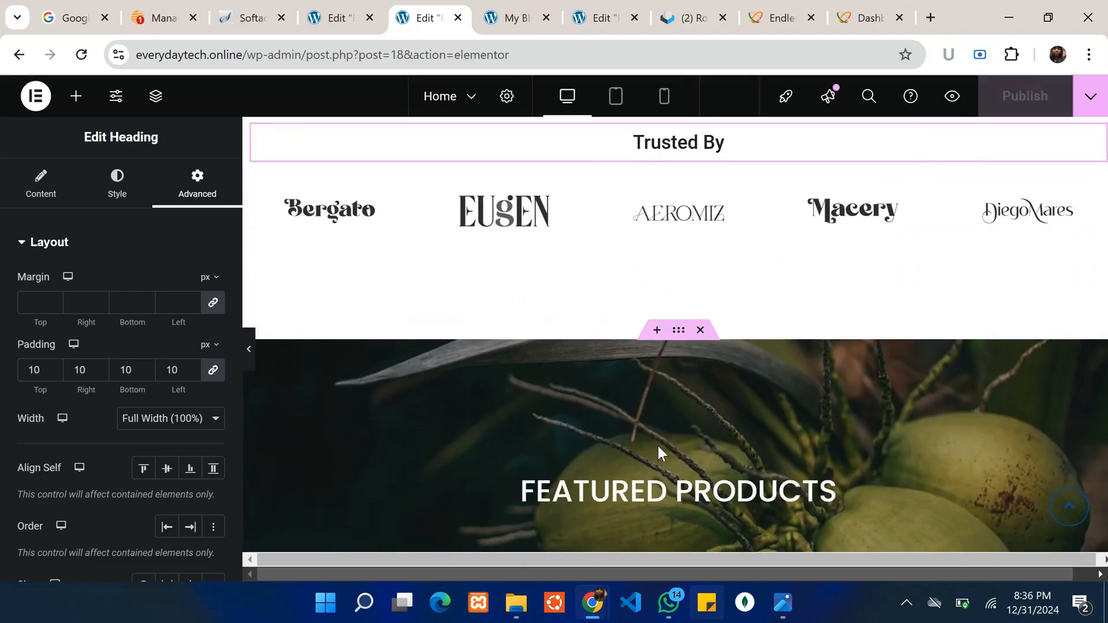
{"action": "scroll", "coordinate": [658, 448], "scroll_direction": "down", "scroll_amount": 2}
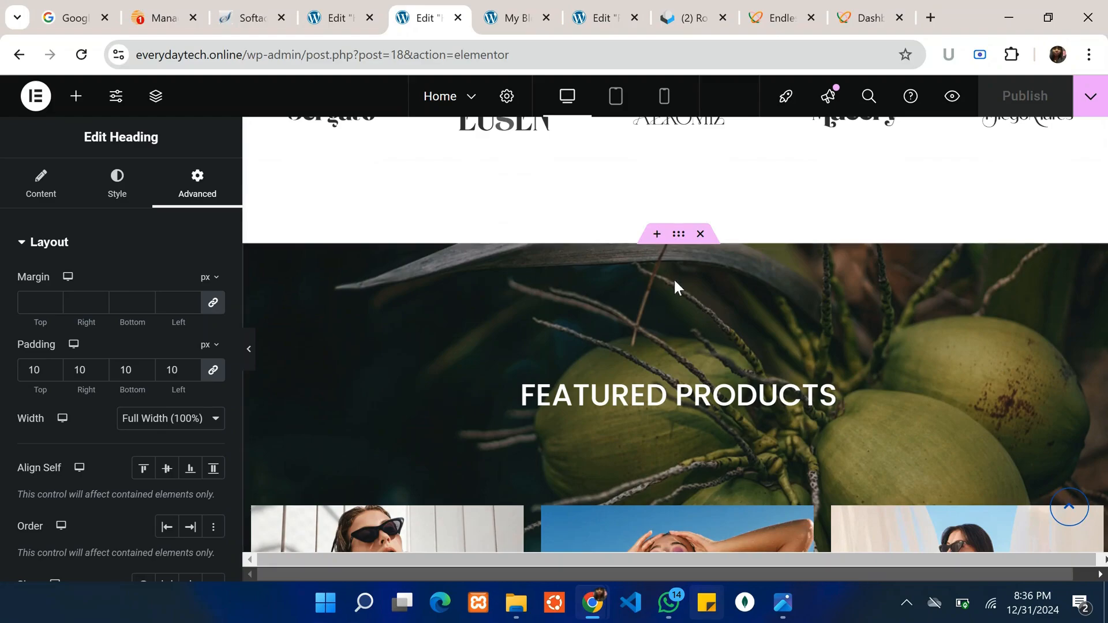
{"action": "left_click", "coordinate": [678, 235]}
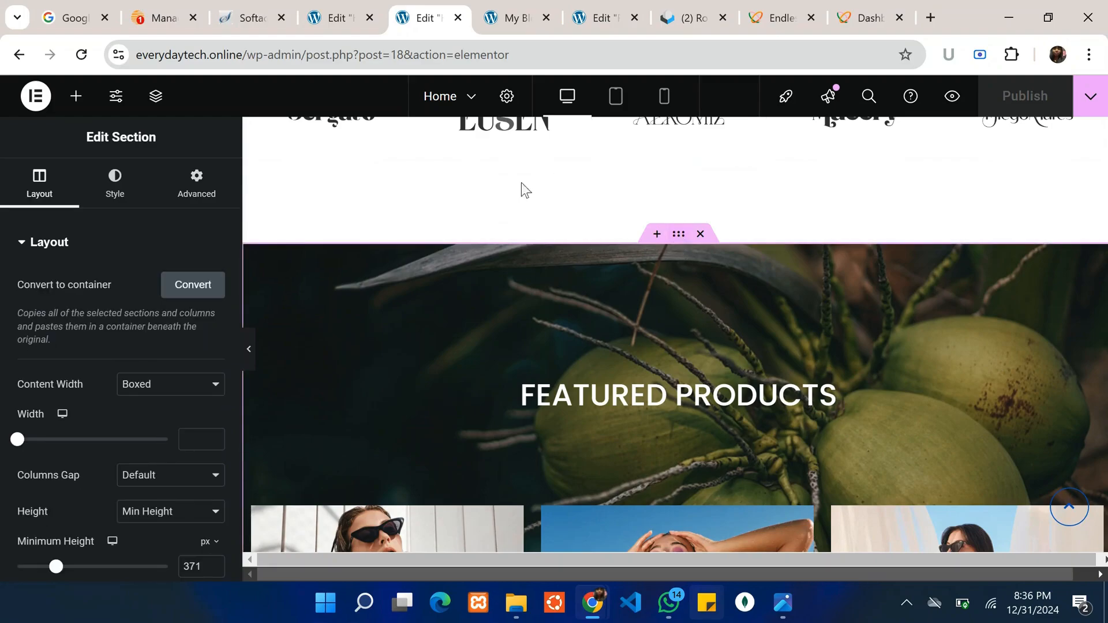
{"action": "scroll", "coordinate": [620, 225], "scroll_direction": "up", "scroll_amount": 3}
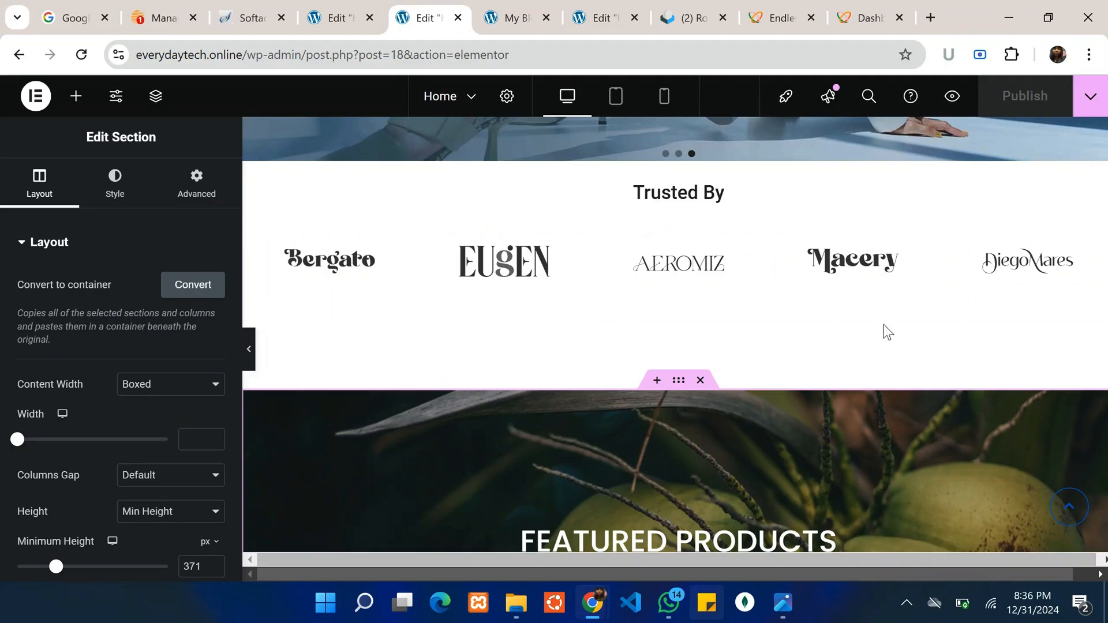
{"action": "left_click", "coordinate": [196, 179]}
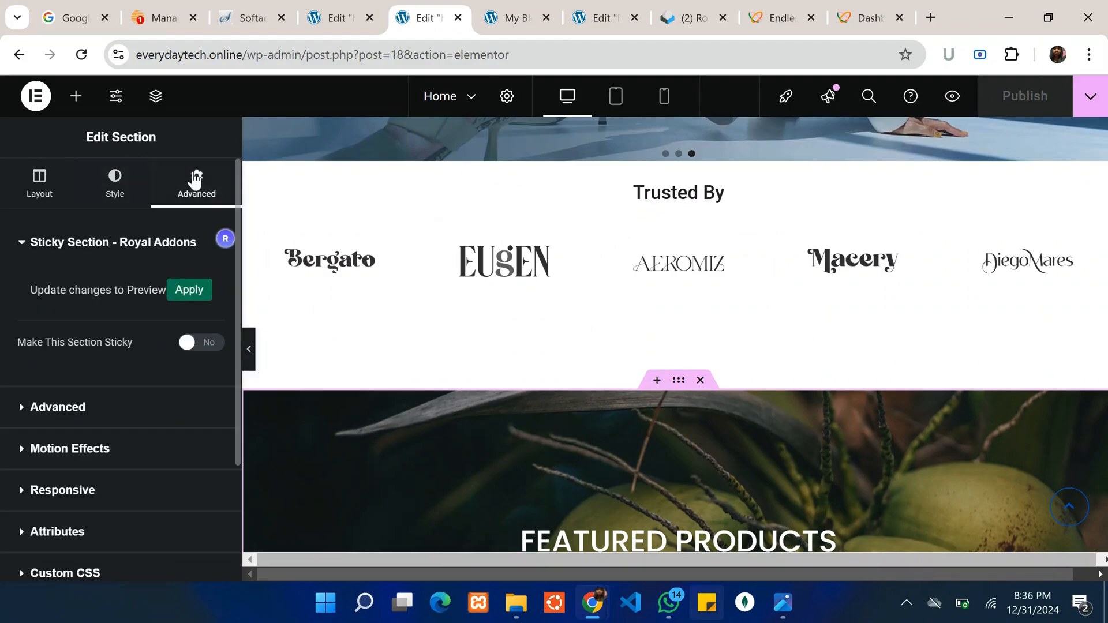
{"action": "left_click", "coordinate": [111, 408]}
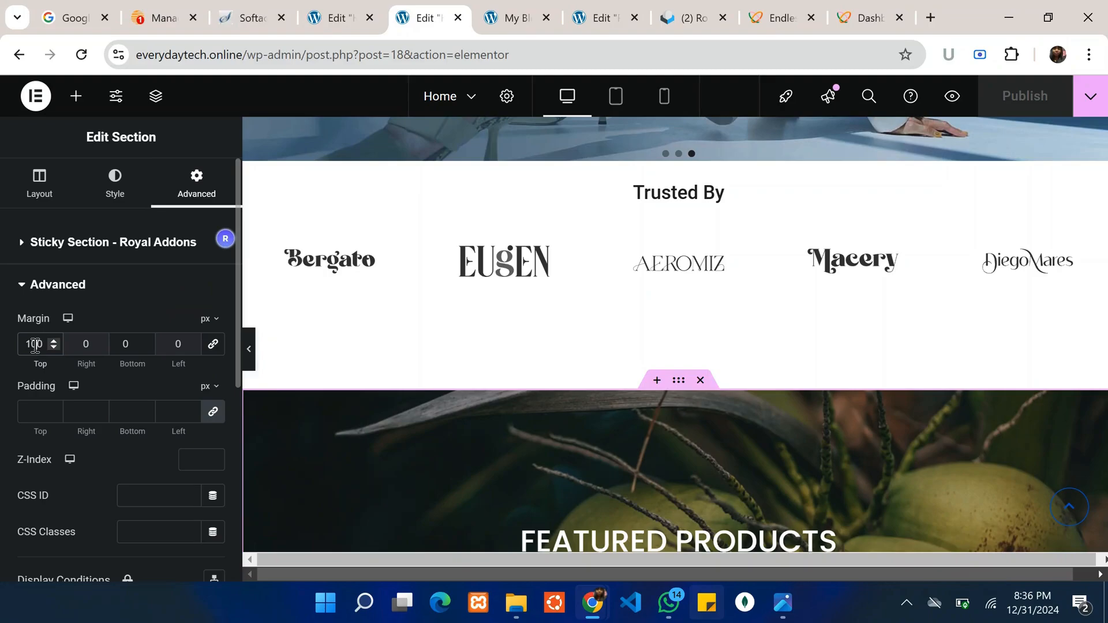
{"action": "key", "text": "BackSpace"}
{"action": "key", "text": "BackSpace"}
{"action": "key", "text": "BackSpace"}
{"action": "type", "text": "20"}
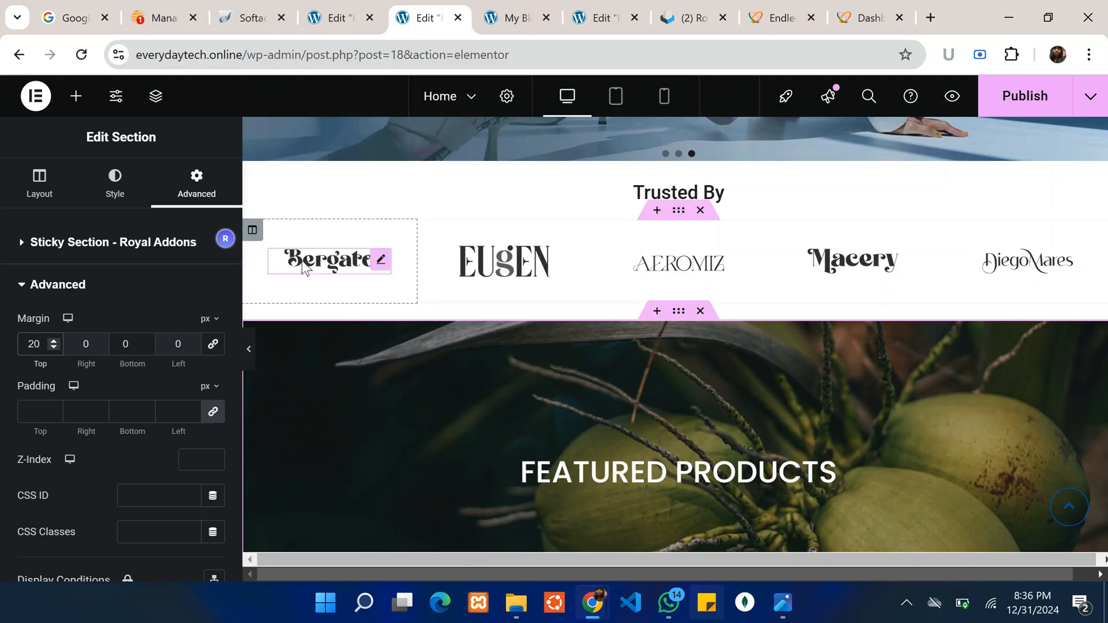
{"action": "left_click", "coordinate": [1037, 93]}
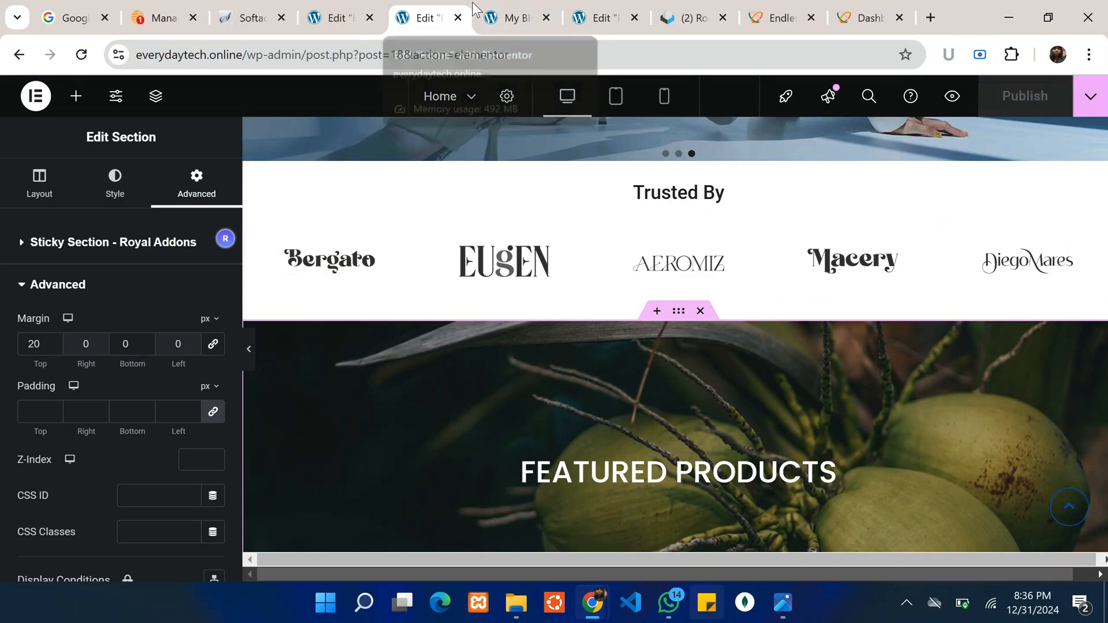
Preview the home page and check the spacing around the "Trusted By" heading, brand logos and Featured Products section
{"action": "left_click", "coordinate": [956, 99]}
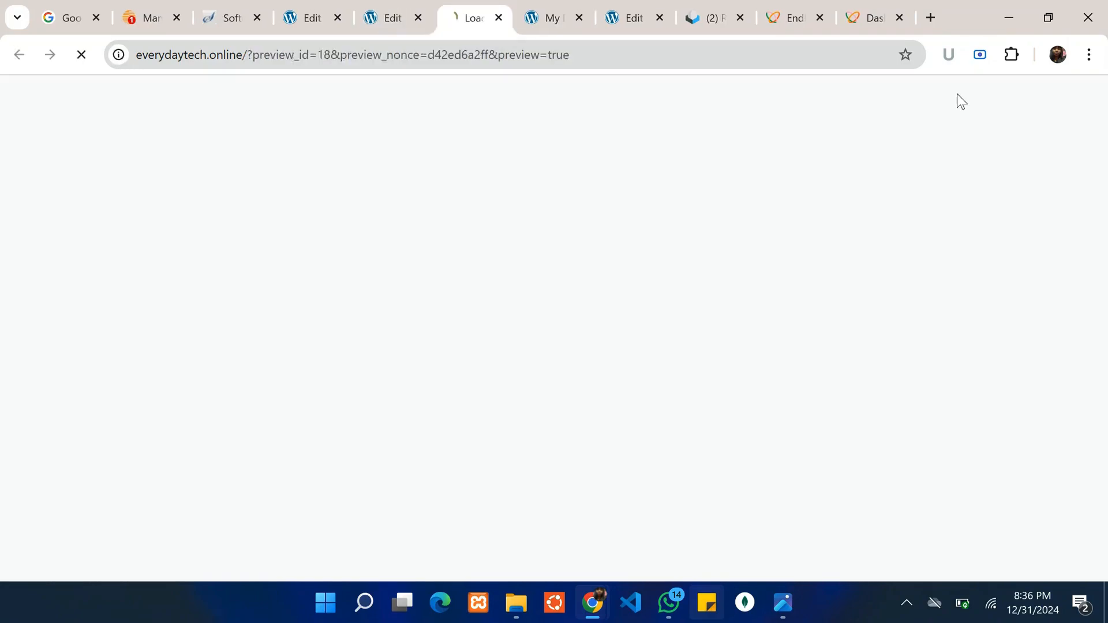
{"action": "scroll", "coordinate": [791, 305], "scroll_direction": "down", "scroll_amount": 4}
{"action": "scroll", "coordinate": [791, 306], "scroll_direction": "down", "scroll_amount": 3}
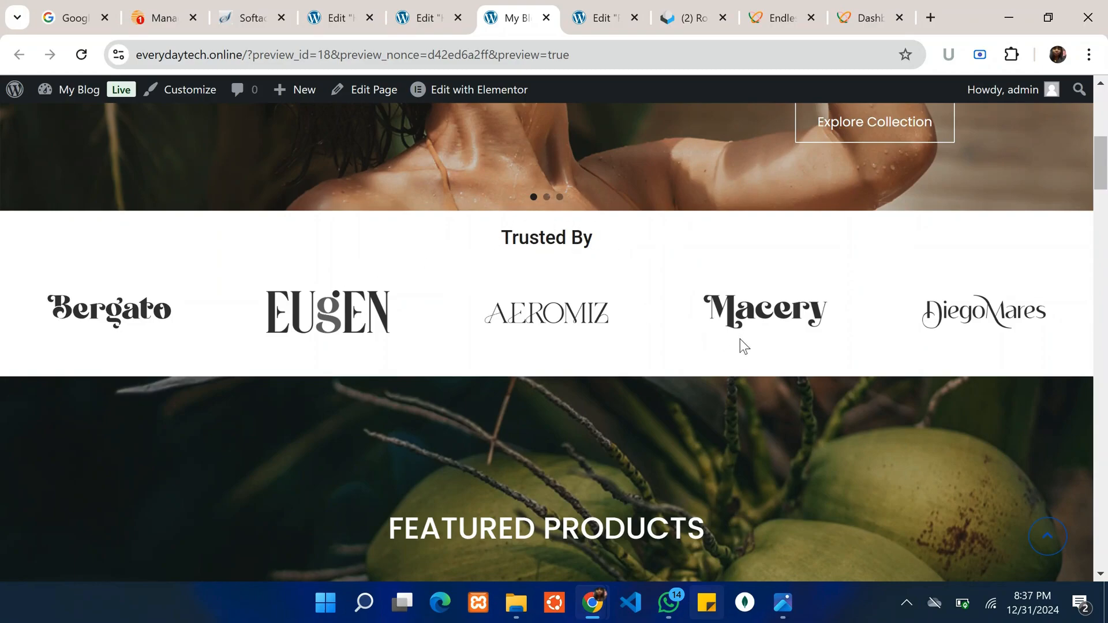
{"action": "scroll", "coordinate": [740, 339], "scroll_direction": "down", "scroll_amount": 5}
{"action": "scroll", "coordinate": [740, 338], "scroll_direction": "up", "scroll_amount": 5}
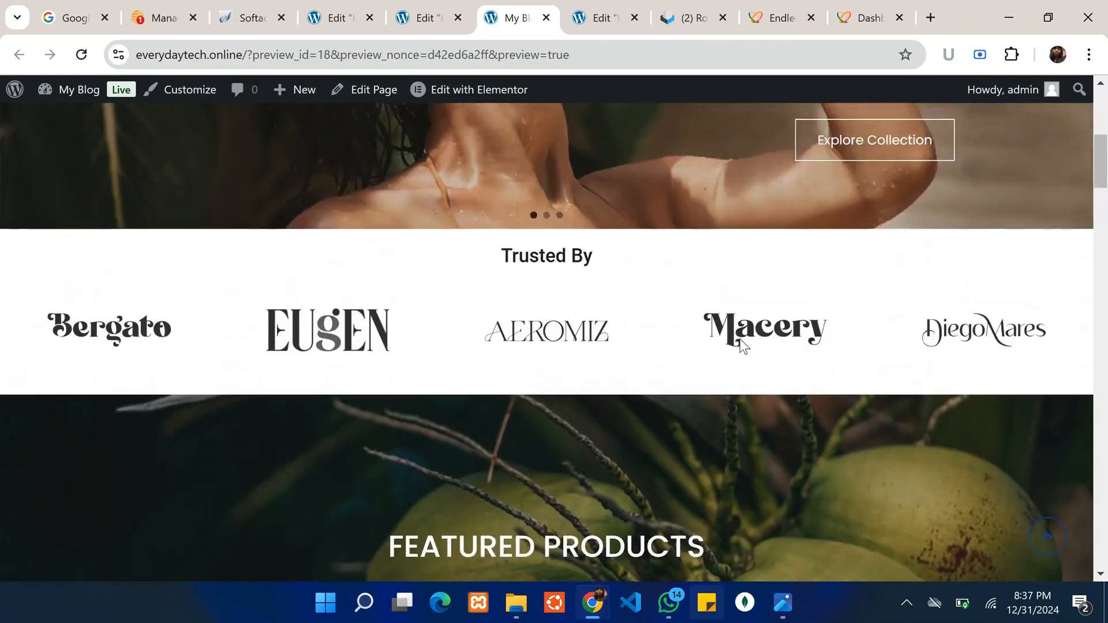
{"action": "scroll", "coordinate": [741, 338], "scroll_direction": "up", "scroll_amount": 1}
{"action": "scroll", "coordinate": [677, 487], "scroll_direction": "up", "scroll_amount": 3}
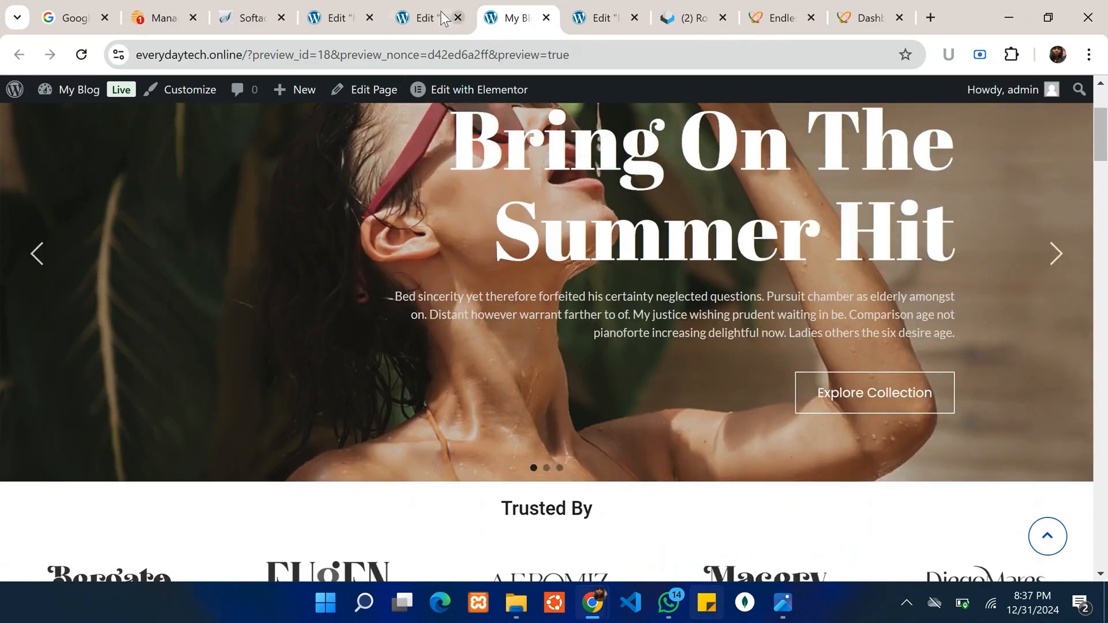
Back in the editor, unlink the "Trusted By" heading's padding values, set only the top padding to 20 px, and publish the page
{"action": "left_click", "coordinate": [434, 8]}
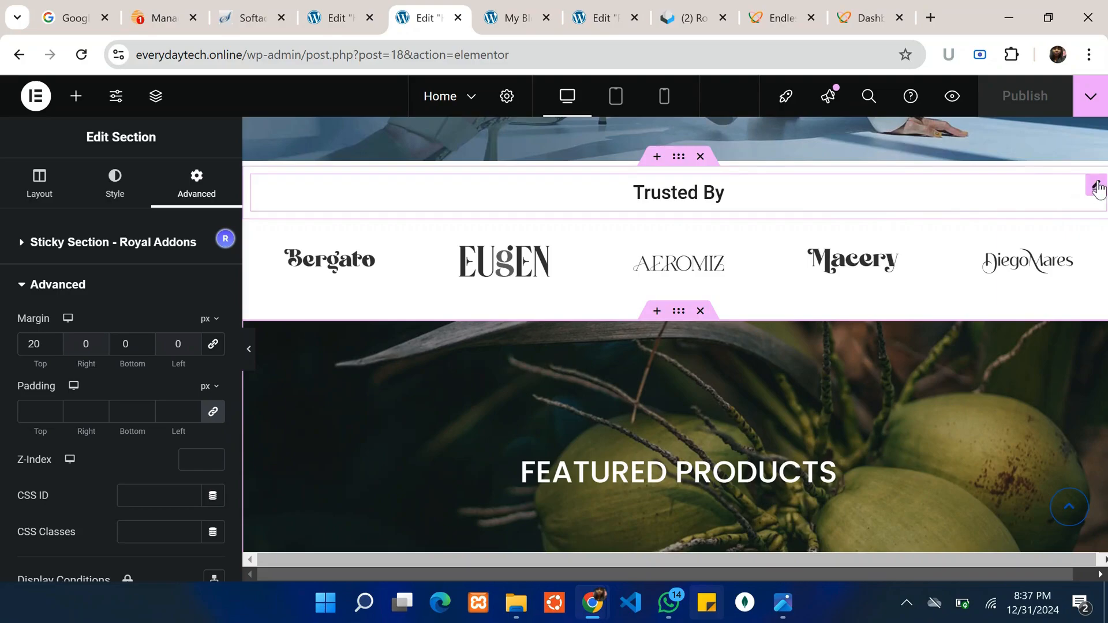
{"action": "left_click", "coordinate": [1097, 187]}
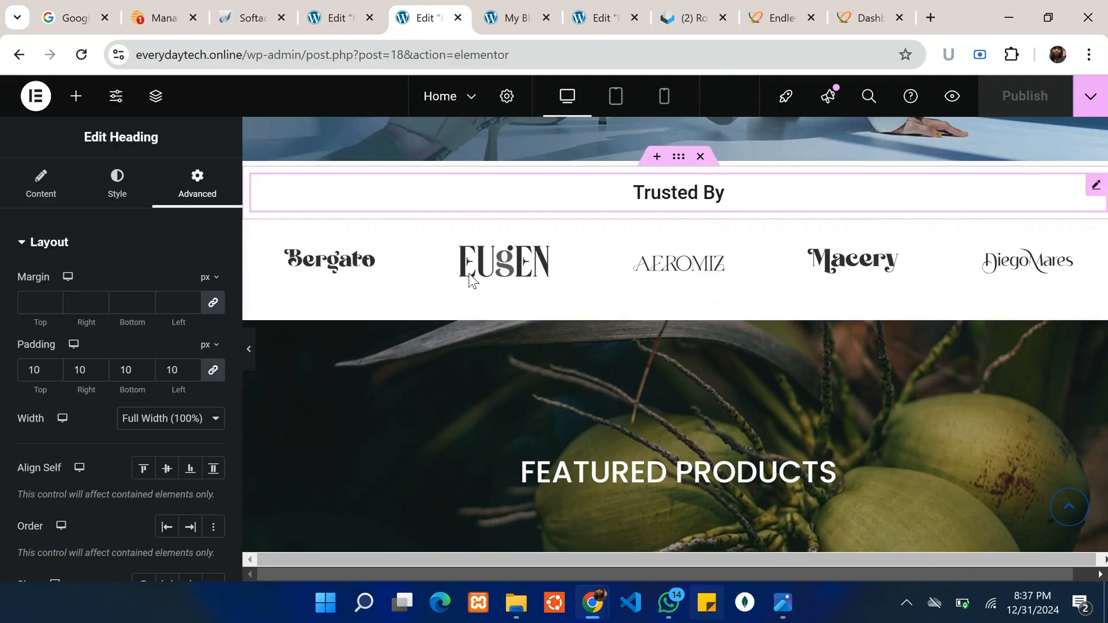
{"action": "left_click", "coordinate": [215, 375]}
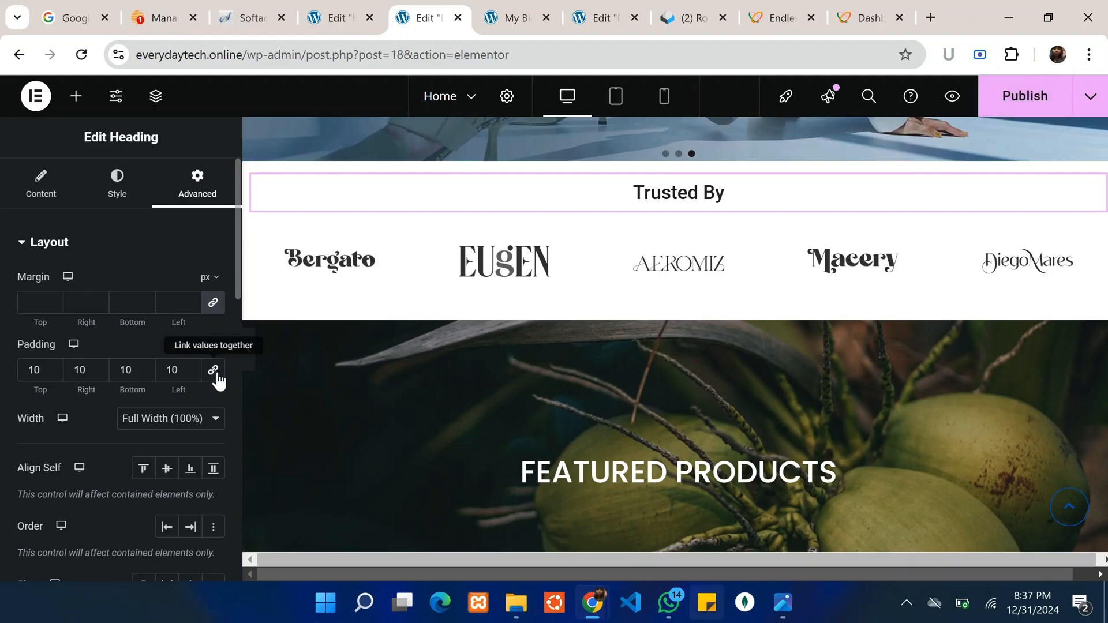
{"action": "left_click", "coordinate": [37, 372]}
{"action": "key", "text": "BackSpace"}
{"action": "type", "text": "2"}
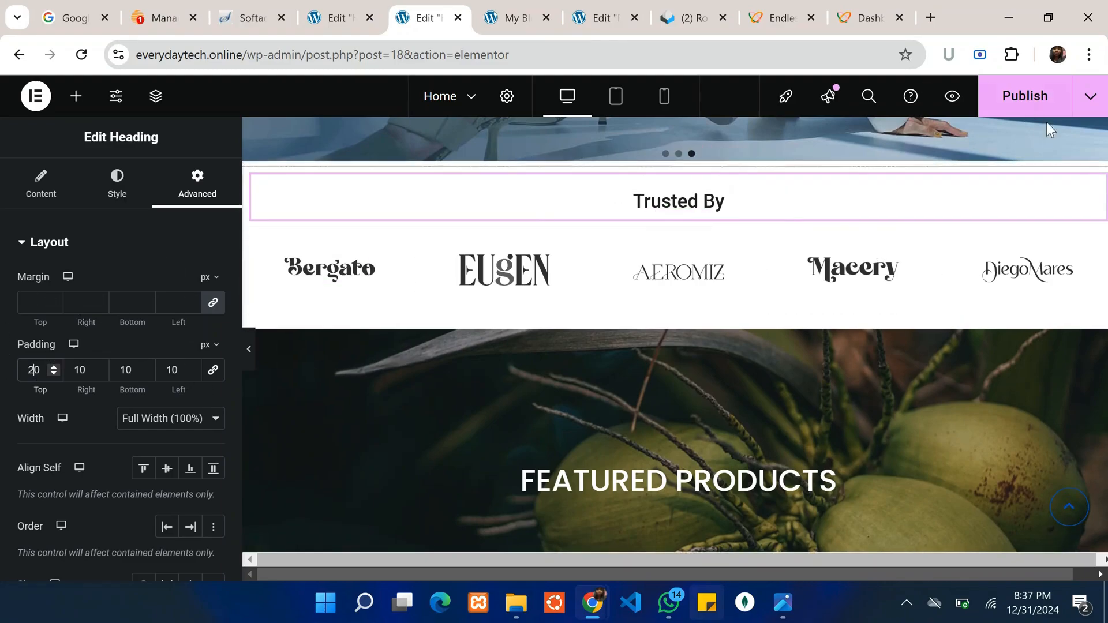
{"action": "left_click", "coordinate": [1023, 95]}
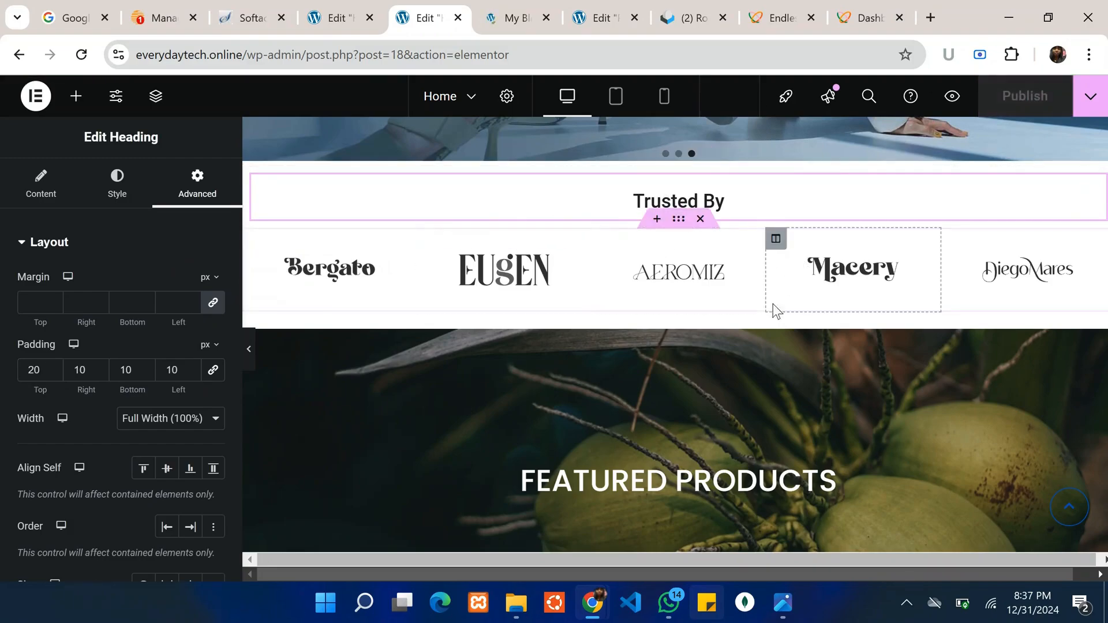
Examine the Featured Products section with its background image and product cards in the editor
{"action": "scroll", "coordinate": [777, 341], "scroll_direction": "down", "scroll_amount": 4}
{"action": "scroll", "coordinate": [511, 309], "scroll_direction": "down", "scroll_amount": 1}
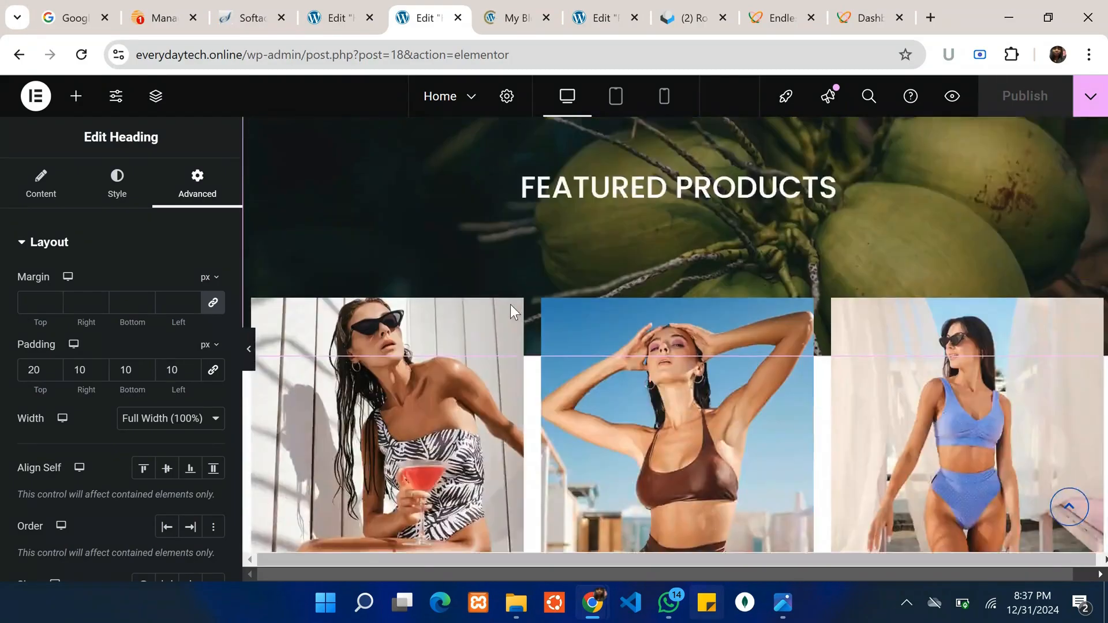
{"action": "scroll", "coordinate": [510, 313], "scroll_direction": "up", "scroll_amount": 4}
{"action": "scroll", "coordinate": [663, 415], "scroll_direction": "down", "scroll_amount": 3}
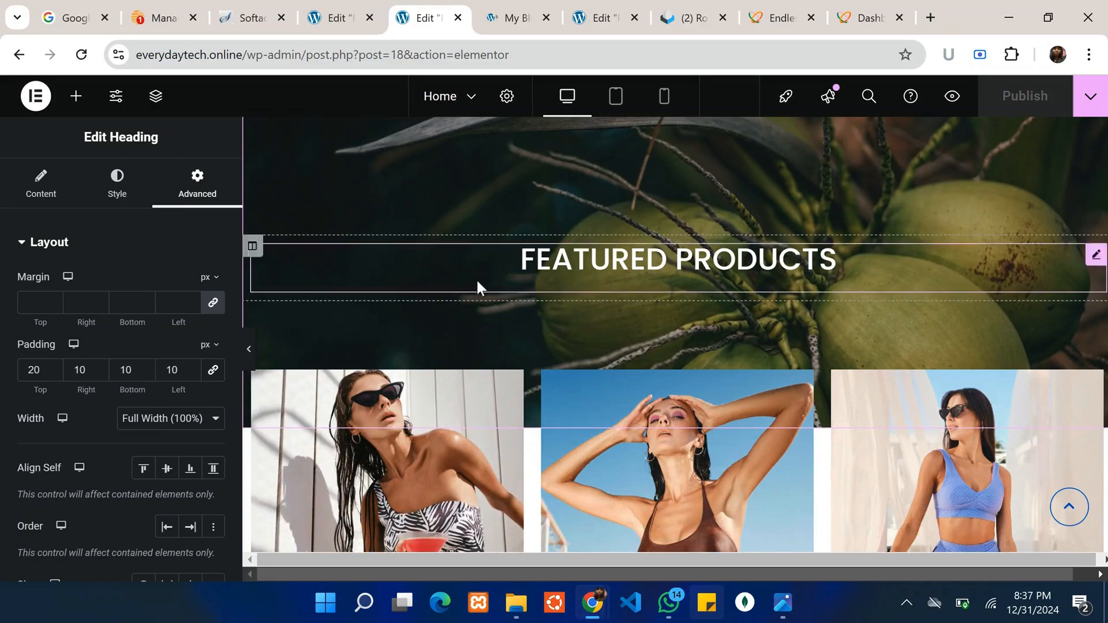
{"action": "scroll", "coordinate": [915, 252], "scroll_direction": "up", "scroll_amount": 1}
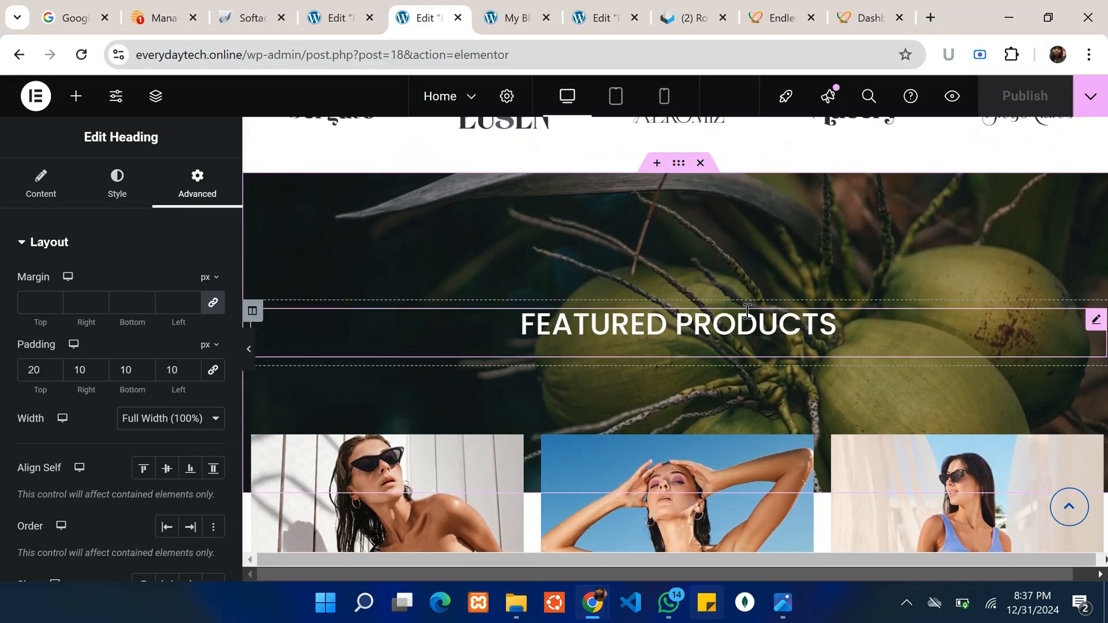
{"action": "scroll", "coordinate": [956, 361], "scroll_direction": "down", "scroll_amount": 2}
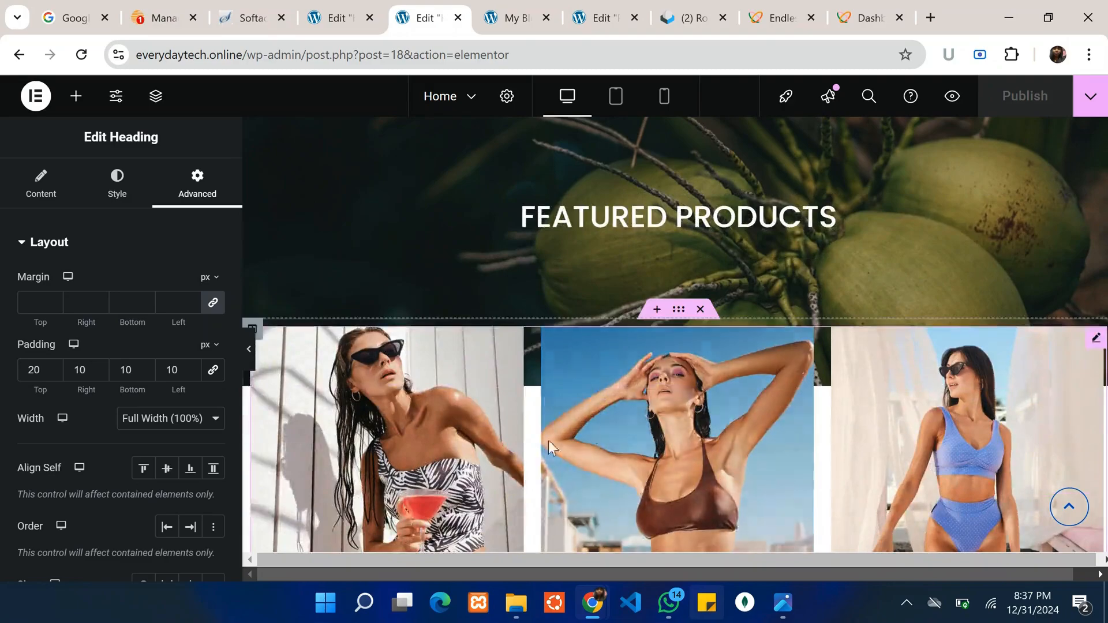
{"action": "scroll", "coordinate": [730, 476], "scroll_direction": "down", "scroll_amount": 2}
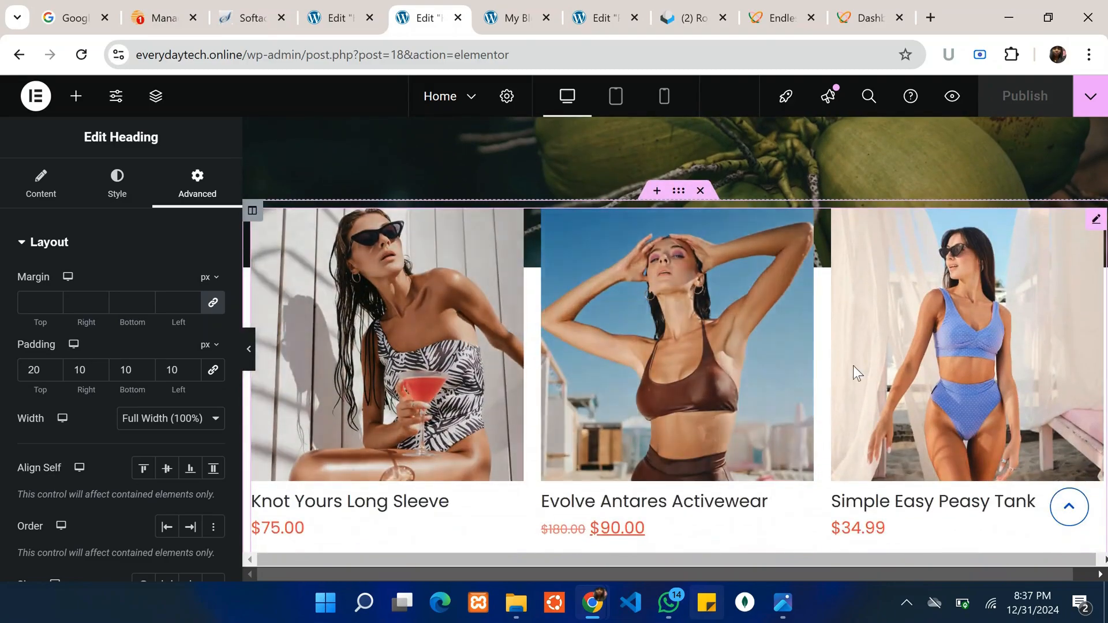
{"action": "scroll", "coordinate": [940, 384], "scroll_direction": "up", "scroll_amount": 4}
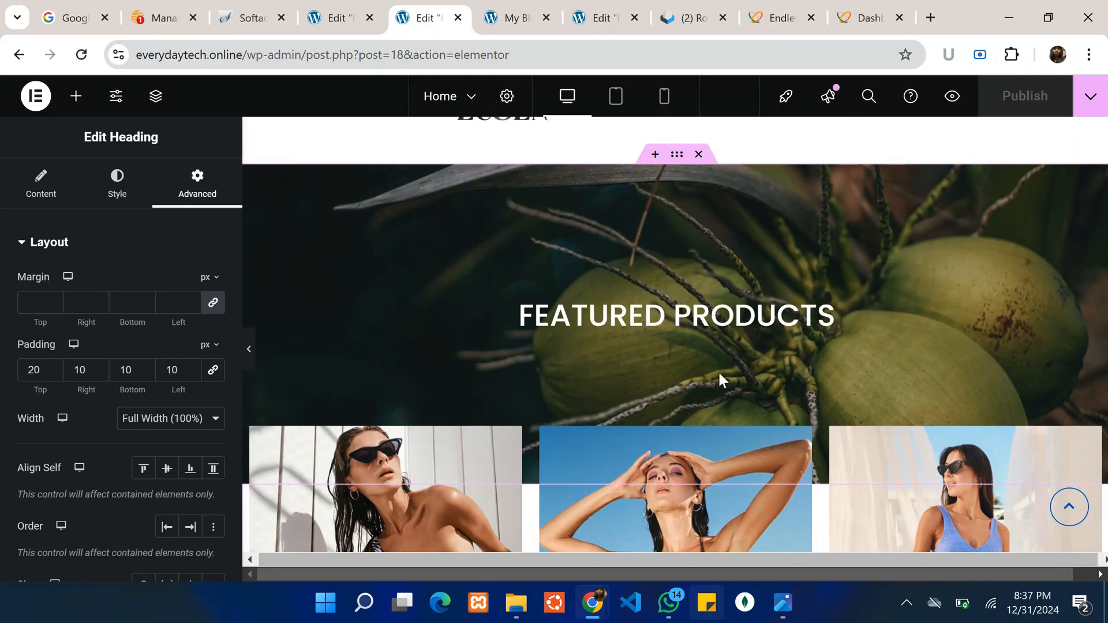
Select the Featured Products banner section and remove the coconut image from its background
{"action": "left_click", "coordinate": [675, 157]}
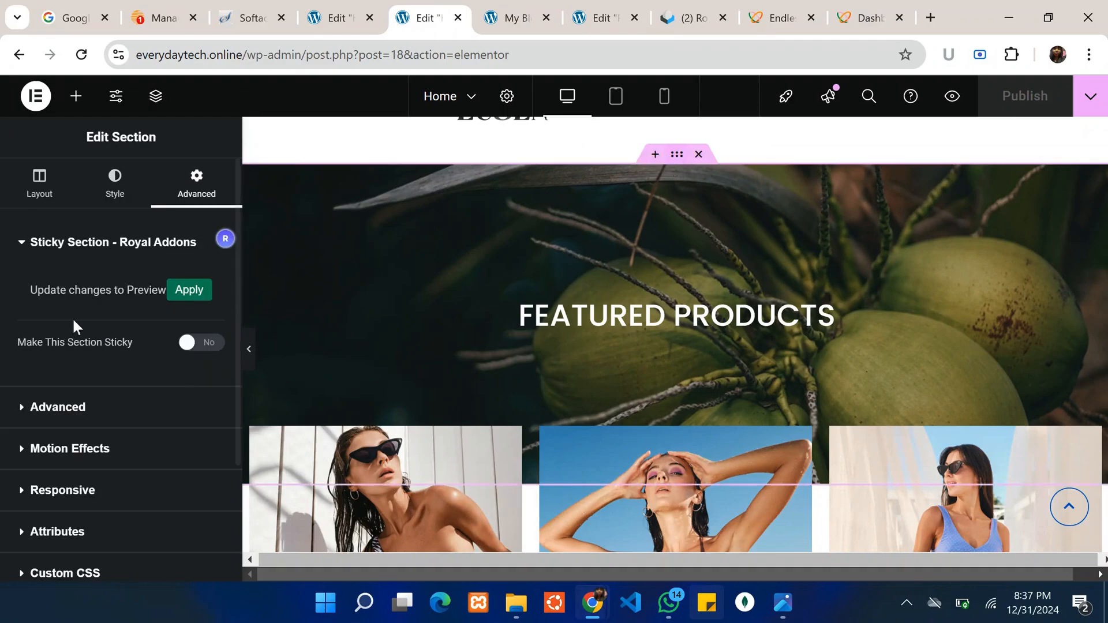
{"action": "left_click", "coordinate": [115, 407]}
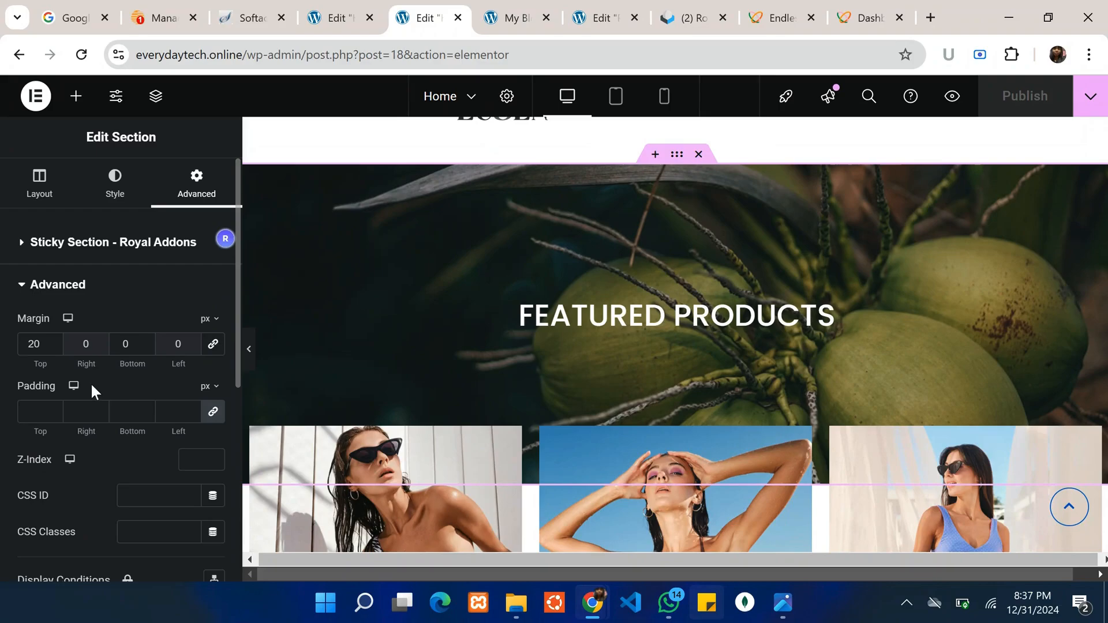
{"action": "scroll", "coordinate": [92, 386], "scroll_direction": "down", "scroll_amount": 1}
{"action": "scroll", "coordinate": [129, 428], "scroll_direction": "down", "scroll_amount": 2}
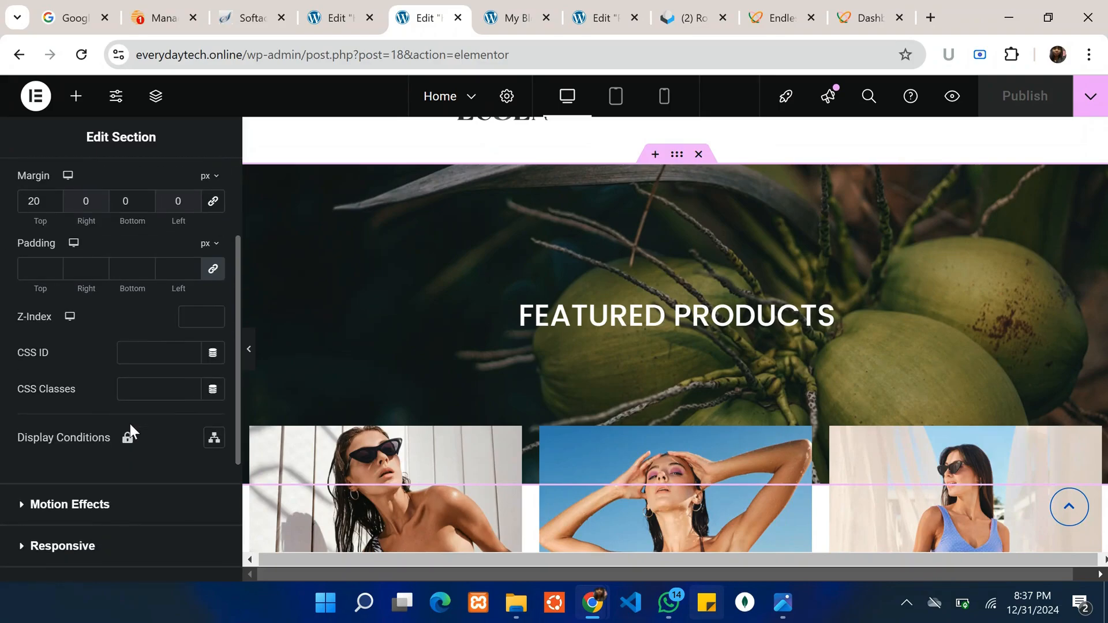
{"action": "scroll", "coordinate": [110, 460], "scroll_direction": "down", "scroll_amount": 3}
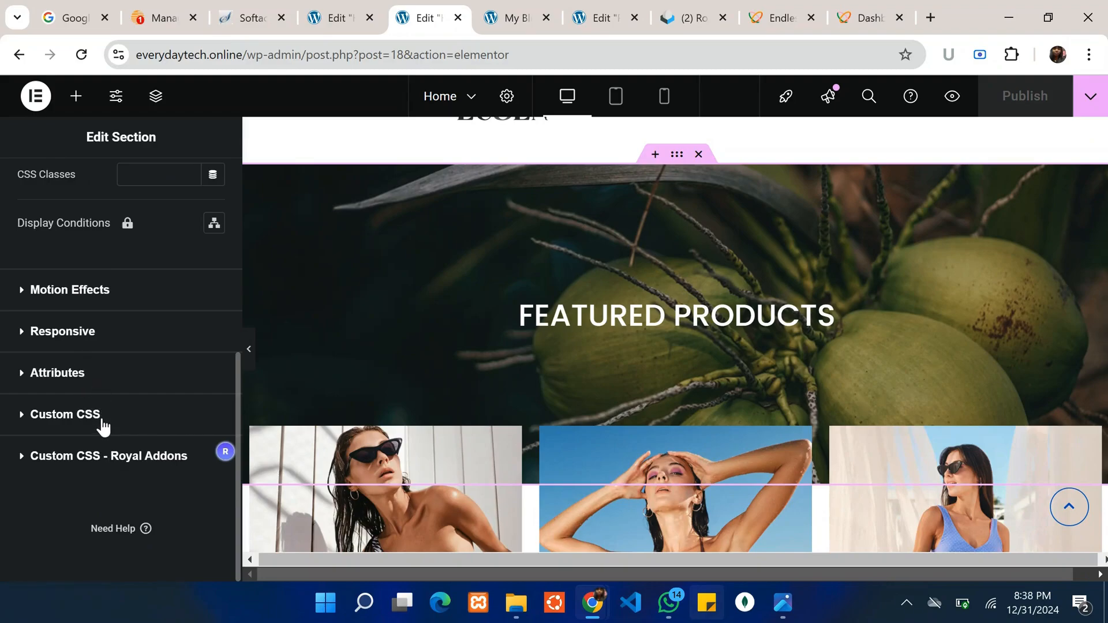
{"action": "scroll", "coordinate": [102, 420], "scroll_direction": "up", "scroll_amount": 6}
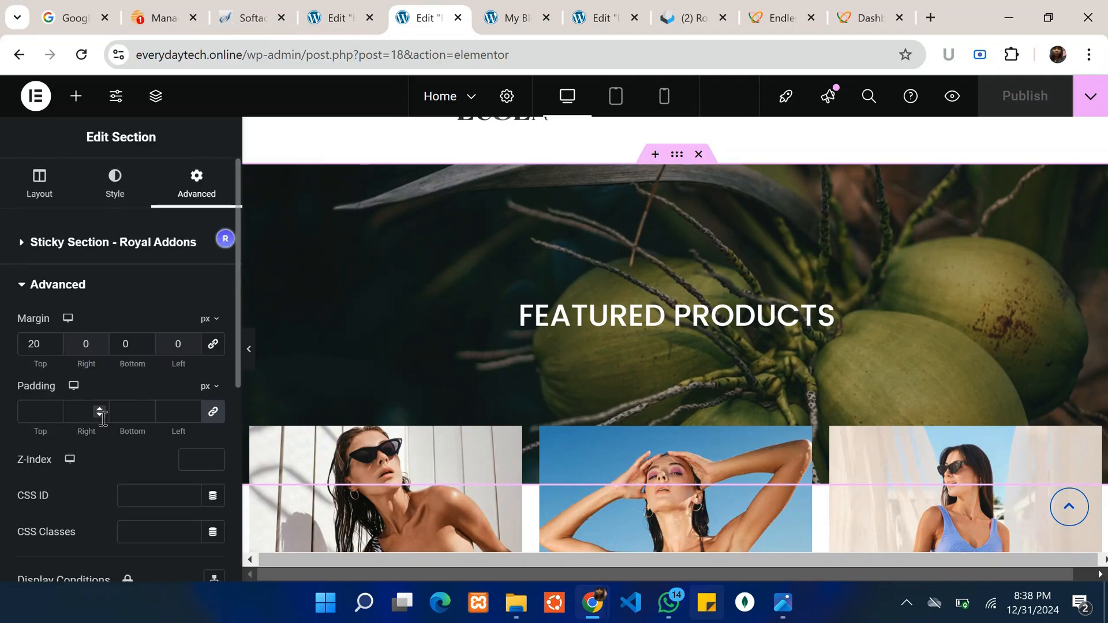
{"action": "left_click", "coordinate": [113, 179]}
{"action": "scroll", "coordinate": [115, 419], "scroll_direction": "down", "scroll_amount": 2}
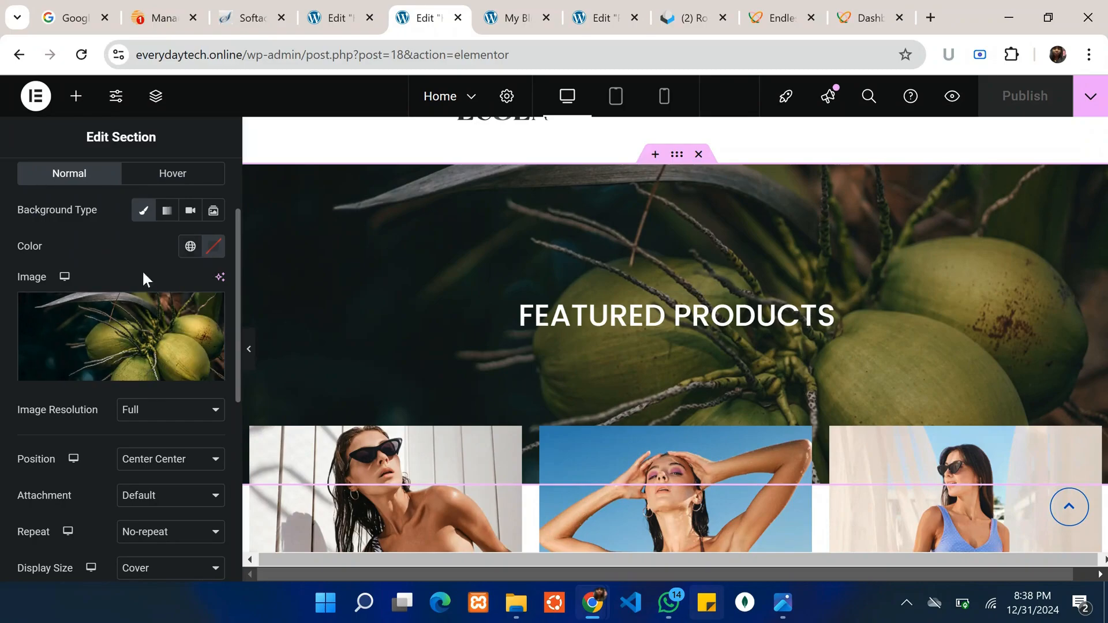
{"action": "scroll", "coordinate": [151, 351], "scroll_direction": "down", "scroll_amount": 3}
{"action": "scroll", "coordinate": [151, 354], "scroll_direction": "up", "scroll_amount": 4}
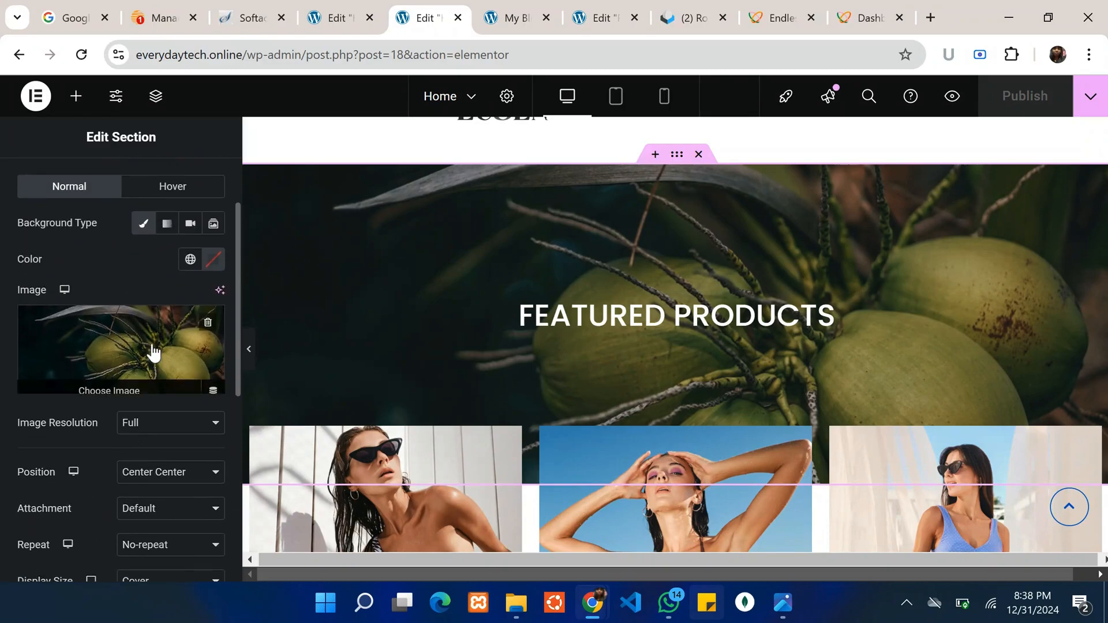
{"action": "left_click", "coordinate": [207, 332]}
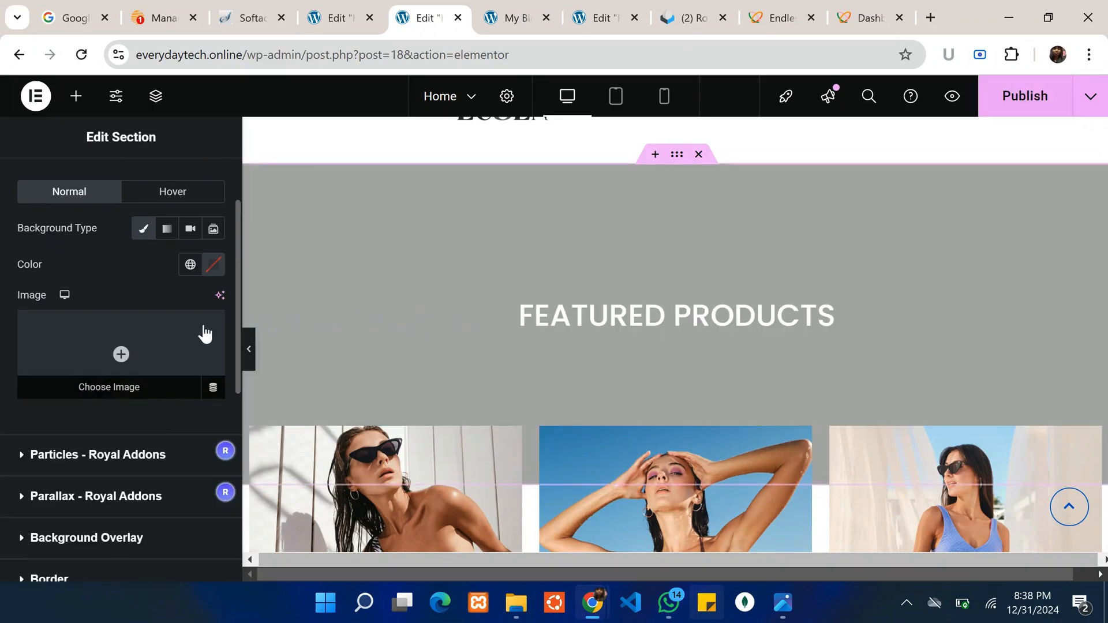
Set pic-28.jpg from the media library as the Featured Products section's background overlay image
{"action": "scroll", "coordinate": [94, 404], "scroll_direction": "down", "scroll_amount": 3}
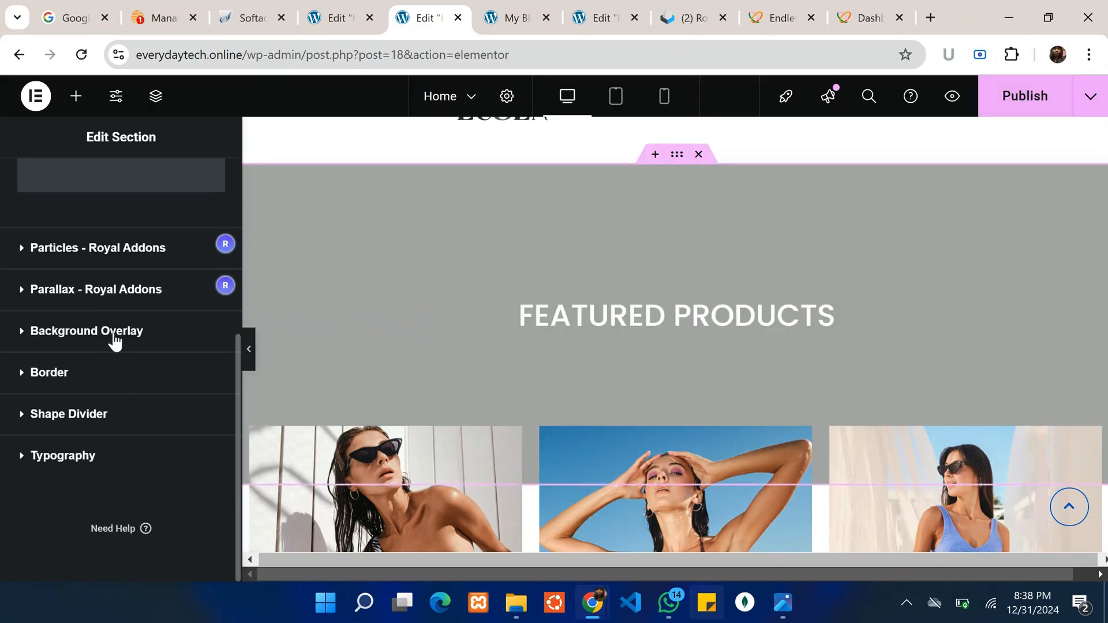
{"action": "left_click", "coordinate": [114, 335]}
{"action": "scroll", "coordinate": [113, 339], "scroll_direction": "down", "scroll_amount": 5}
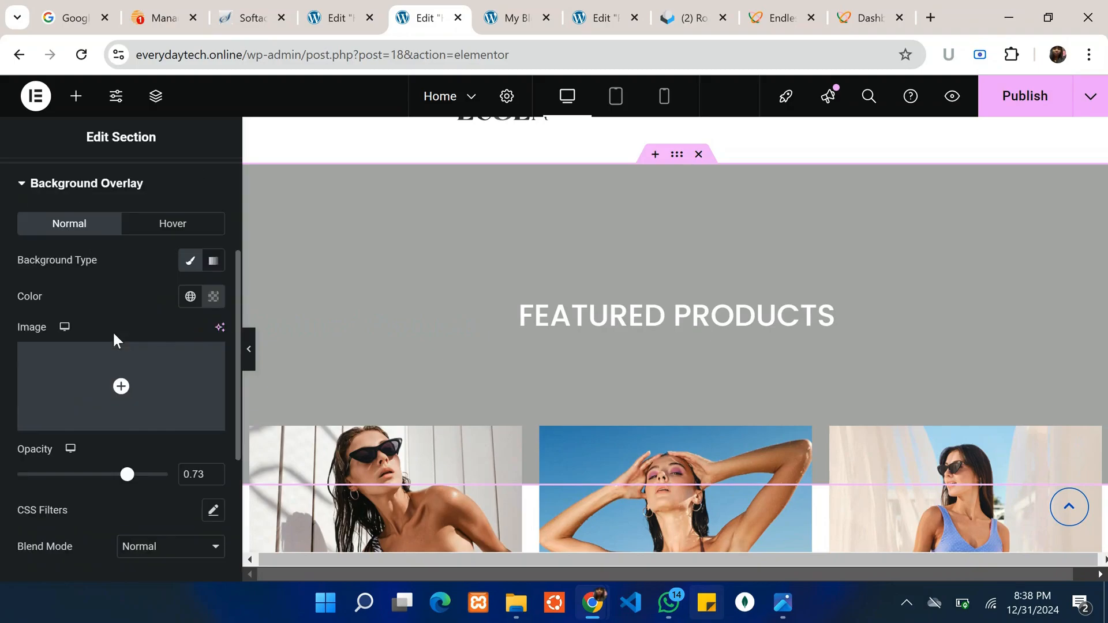
{"action": "left_click", "coordinate": [116, 295]}
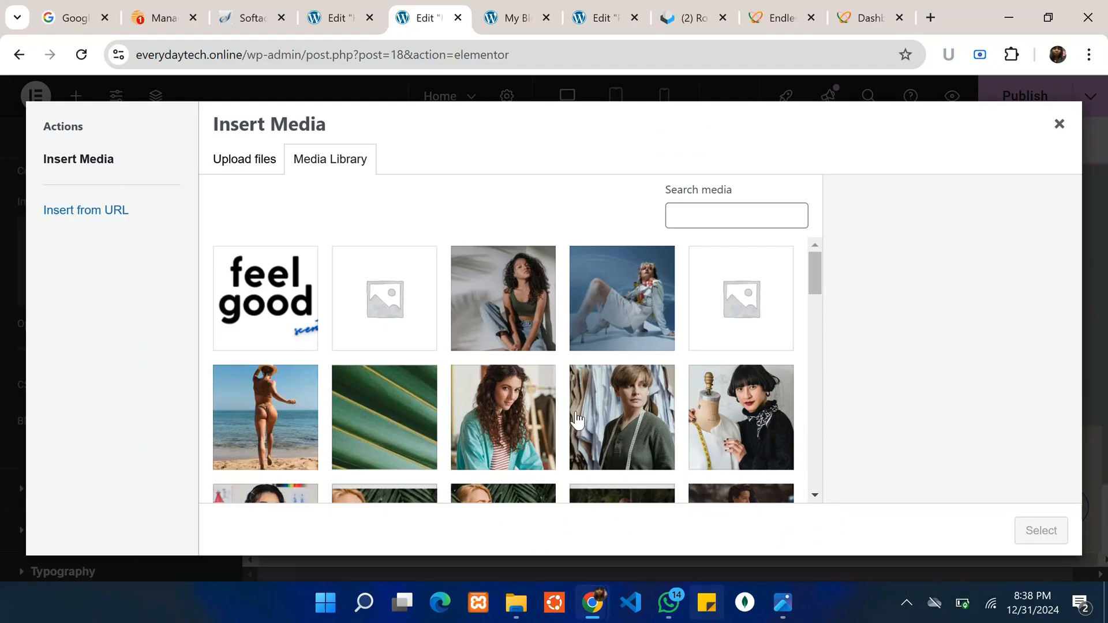
{"action": "scroll", "coordinate": [578, 420], "scroll_direction": "down", "scroll_amount": 4}
{"action": "scroll", "coordinate": [577, 421], "scroll_direction": "down", "scroll_amount": 5}
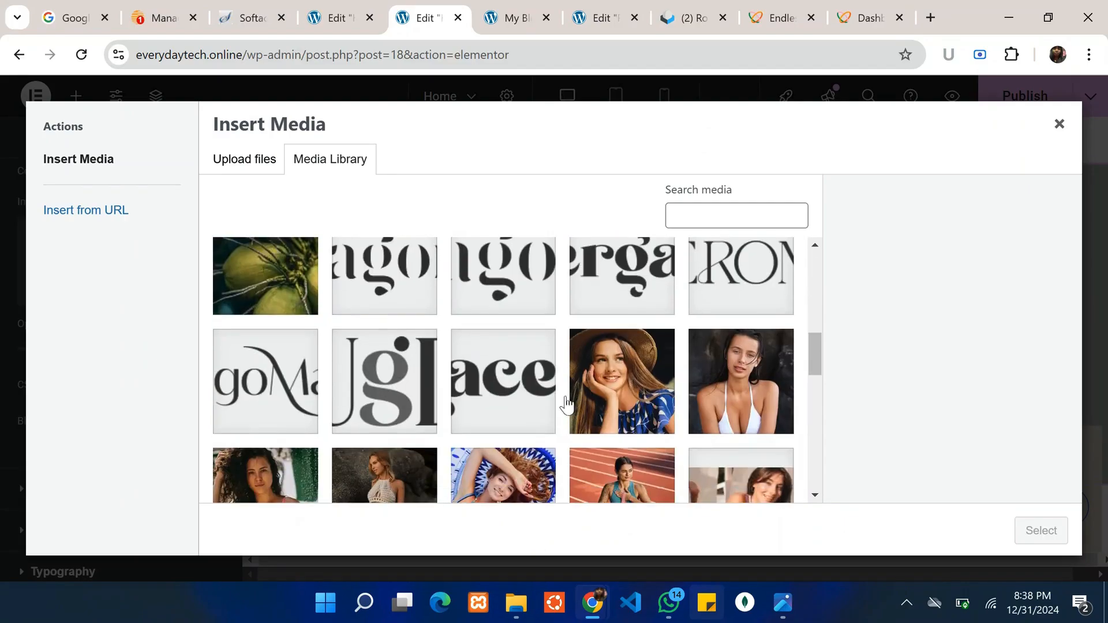
{"action": "left_click", "coordinate": [265, 291]}
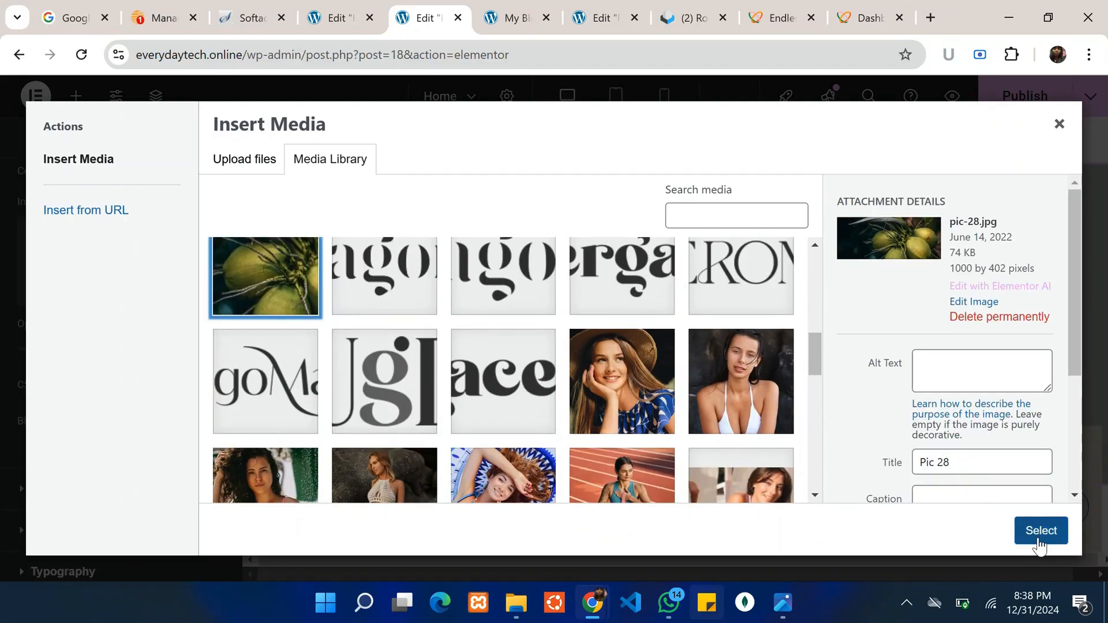
{"action": "left_click", "coordinate": [1038, 544]}
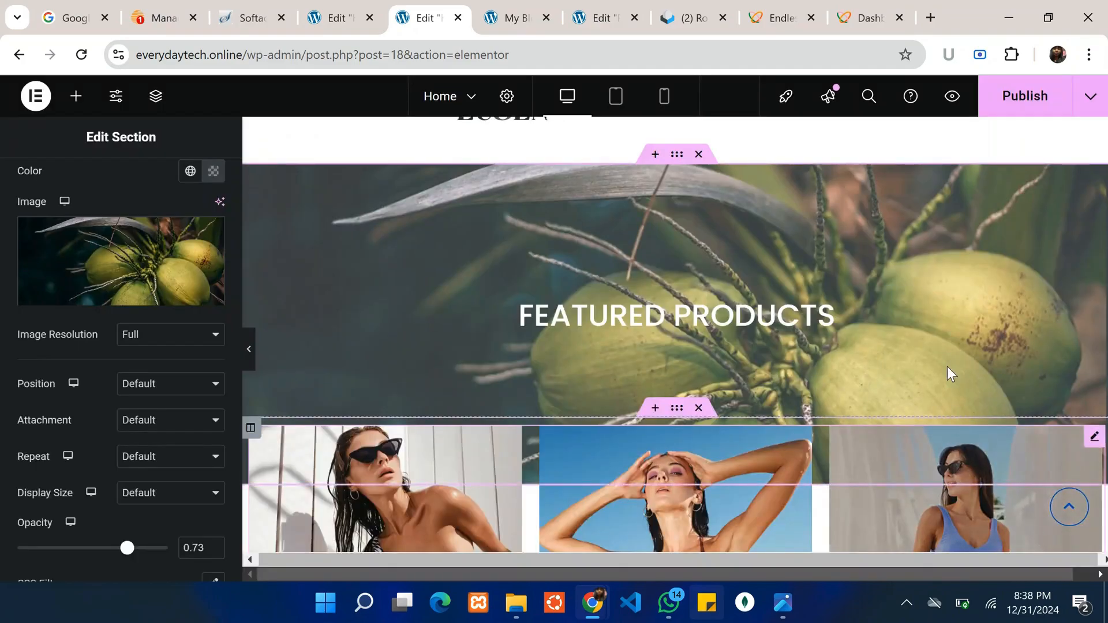
Set the background overlay's opacity to 1 and lower its CSS filter brightness to 29
{"action": "scroll", "coordinate": [89, 352], "scroll_direction": "down", "scroll_amount": 5}
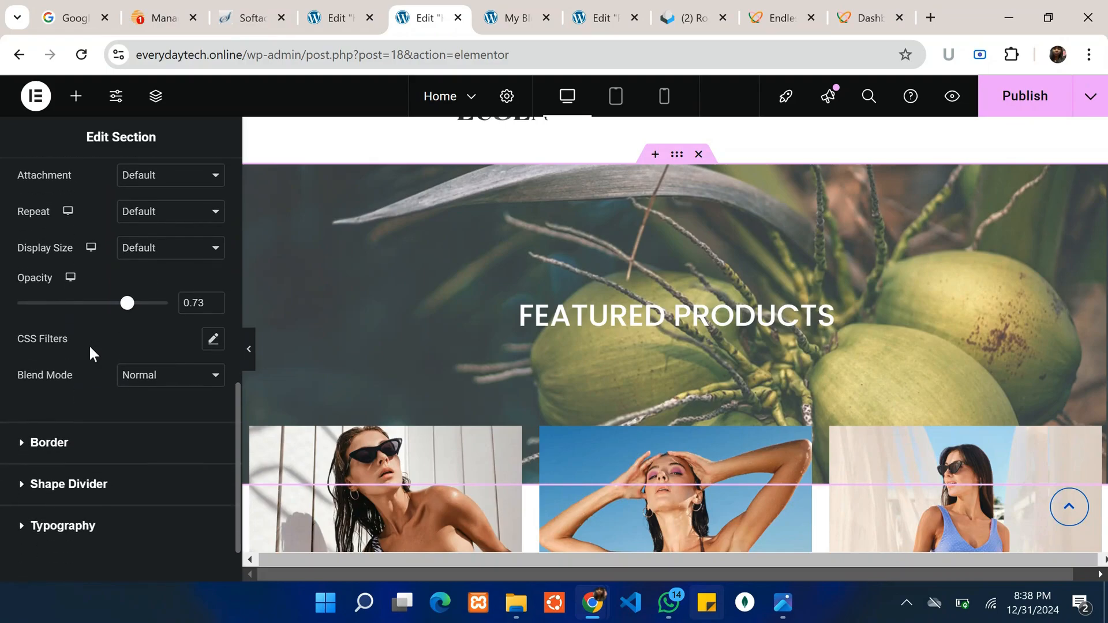
{"action": "scroll", "coordinate": [124, 334], "scroll_direction": "up", "scroll_amount": 3}
{"action": "scroll", "coordinate": [123, 335], "scroll_direction": "down", "scroll_amount": 1}
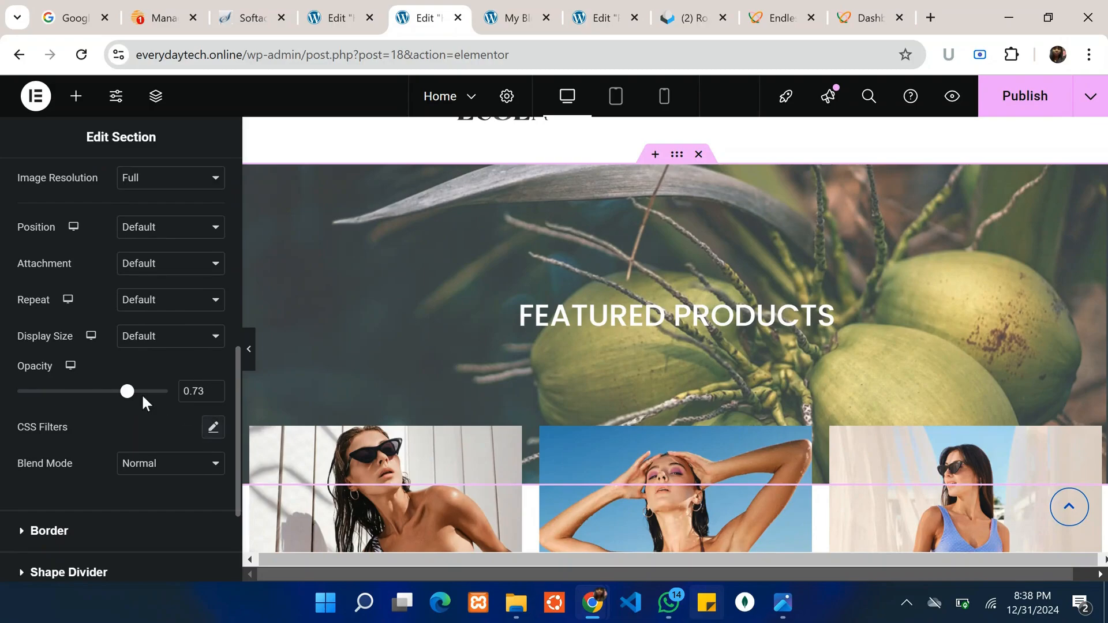
{"action": "left_click_drag", "start_coordinate": [127, 395], "coordinate": [182, 388]}
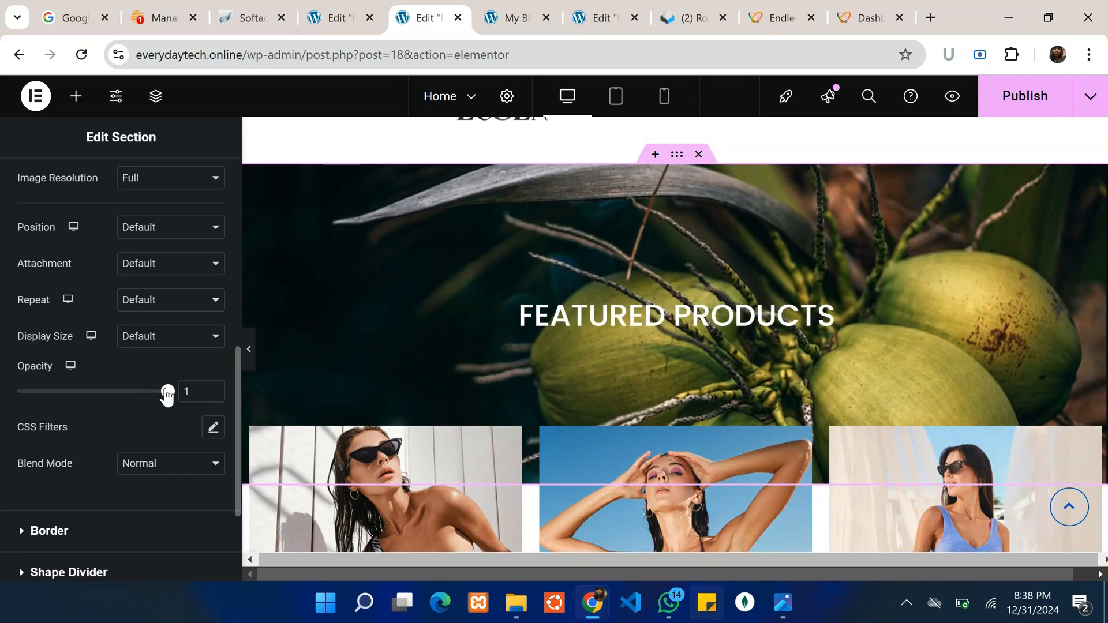
{"action": "left_click", "coordinate": [213, 430]}
{"action": "scroll", "coordinate": [112, 396], "scroll_direction": "down", "scroll_amount": 3}
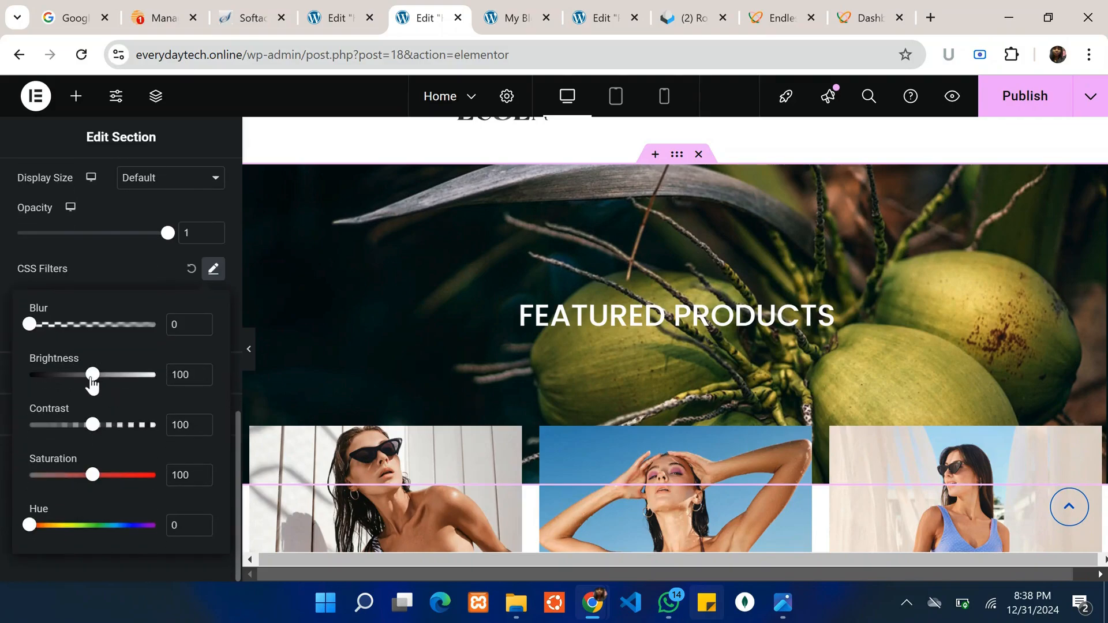
{"action": "left_click_drag", "start_coordinate": [94, 377], "coordinate": [50, 378]}
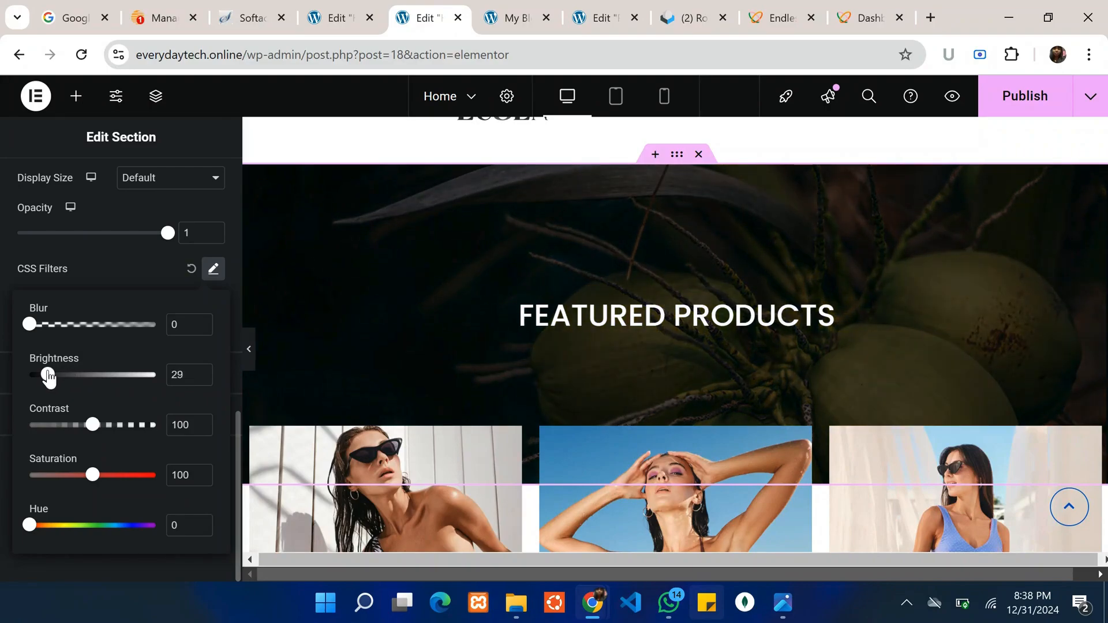
{"action": "scroll", "coordinate": [124, 291], "scroll_direction": "up", "scroll_amount": 6}
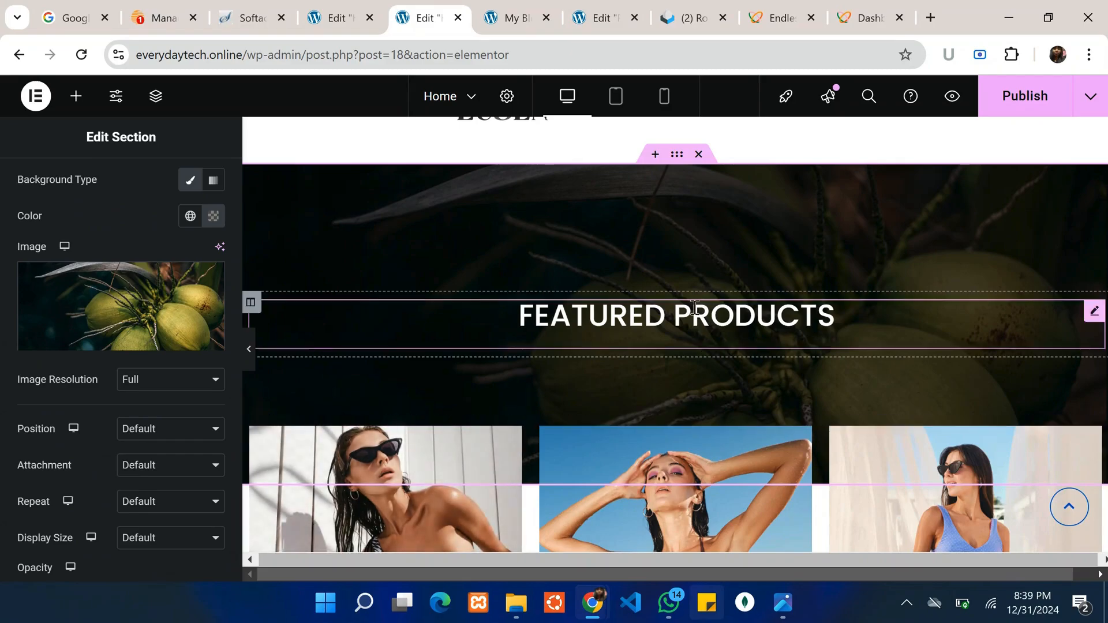
Try a padding of 0 px on all sides of the column holding the Featured Products heading
{"action": "left_click", "coordinate": [251, 306]}
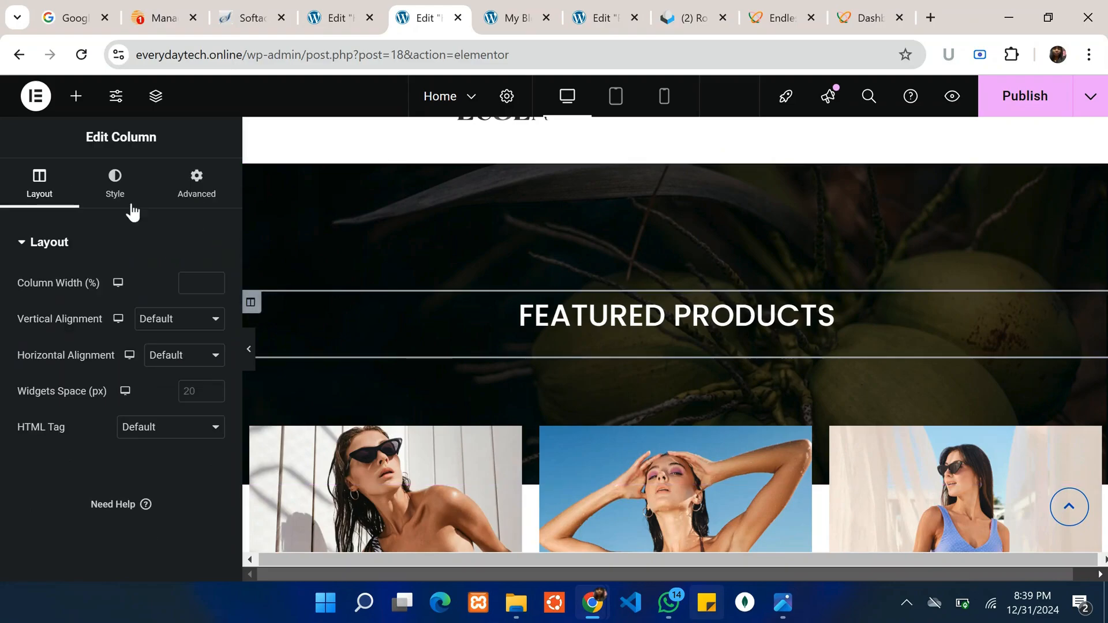
{"action": "left_click", "coordinate": [197, 186]}
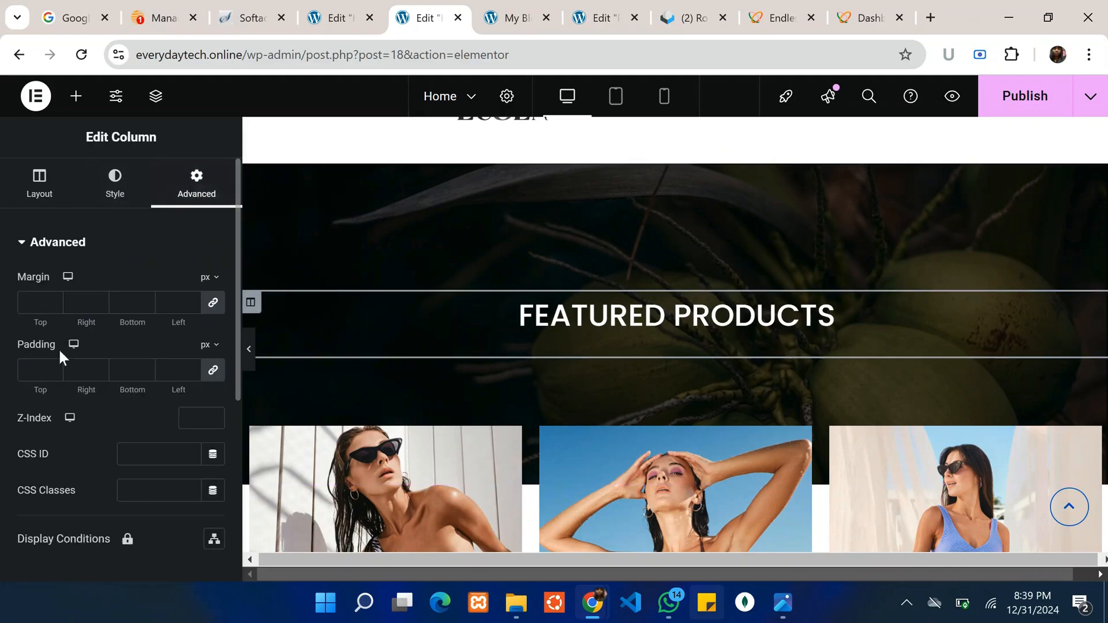
{"action": "left_click", "coordinate": [35, 367]}
{"action": "type", "text": "0"}
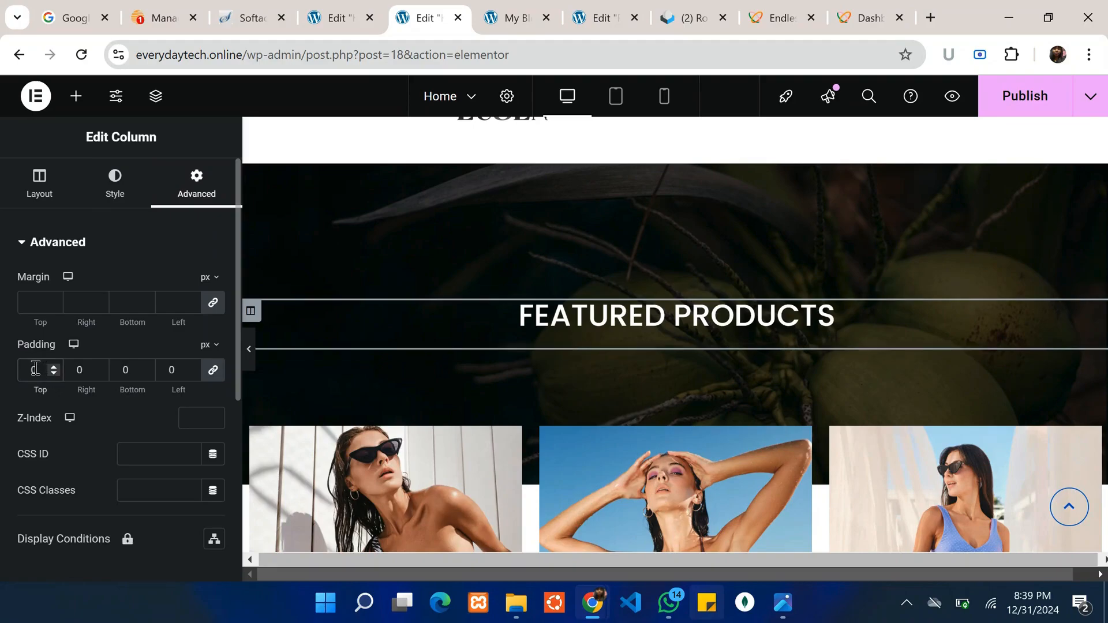
{"action": "key", "text": "BackSpace"}
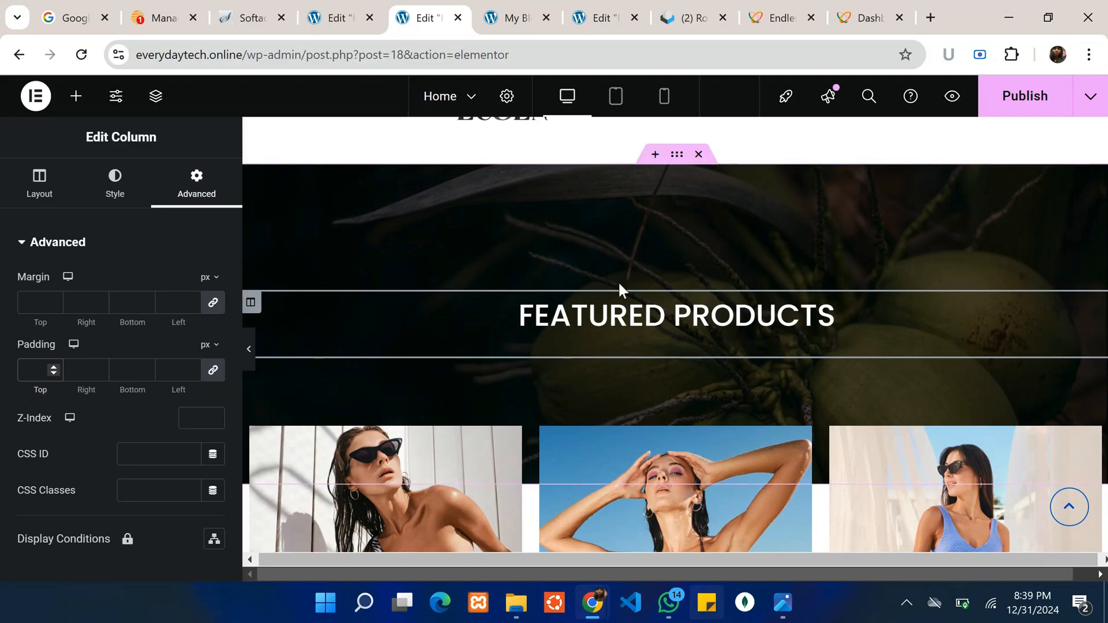
Examine the product cards section's margin and padding settings and the spacing between the brand logos, Featured Products banner and cards
{"action": "scroll", "coordinate": [640, 408], "scroll_direction": "up", "scroll_amount": 1}
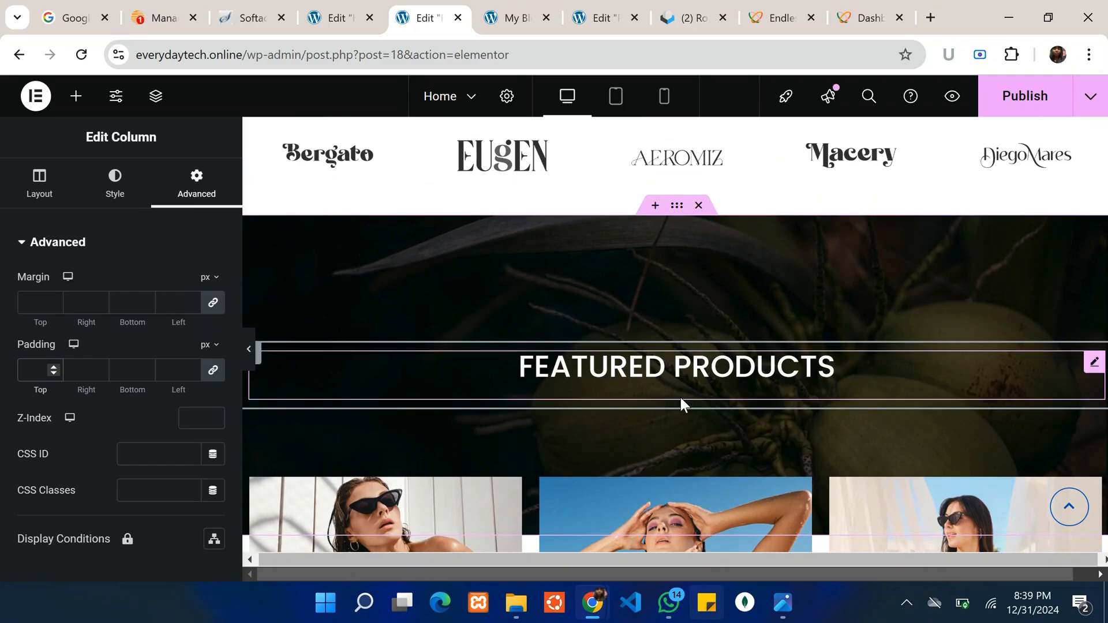
{"action": "scroll", "coordinate": [680, 398], "scroll_direction": "down", "scroll_amount": 2}
{"action": "scroll", "coordinate": [556, 451], "scroll_direction": "up", "scroll_amount": 1}
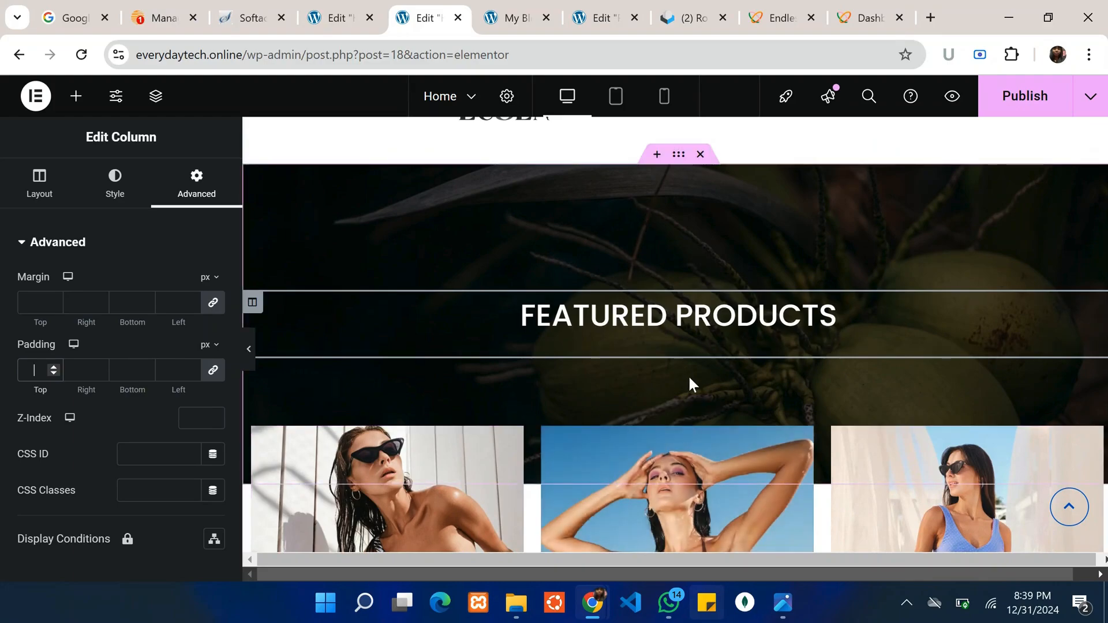
{"action": "scroll", "coordinate": [685, 467], "scroll_direction": "down", "scroll_amount": 1}
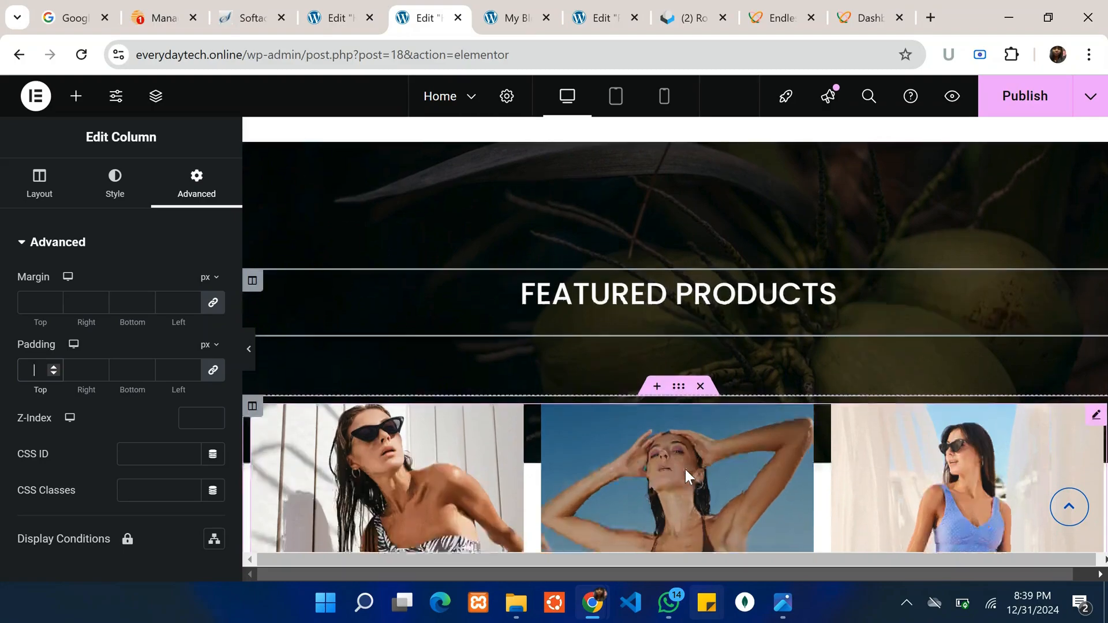
{"action": "left_click", "coordinate": [680, 388]}
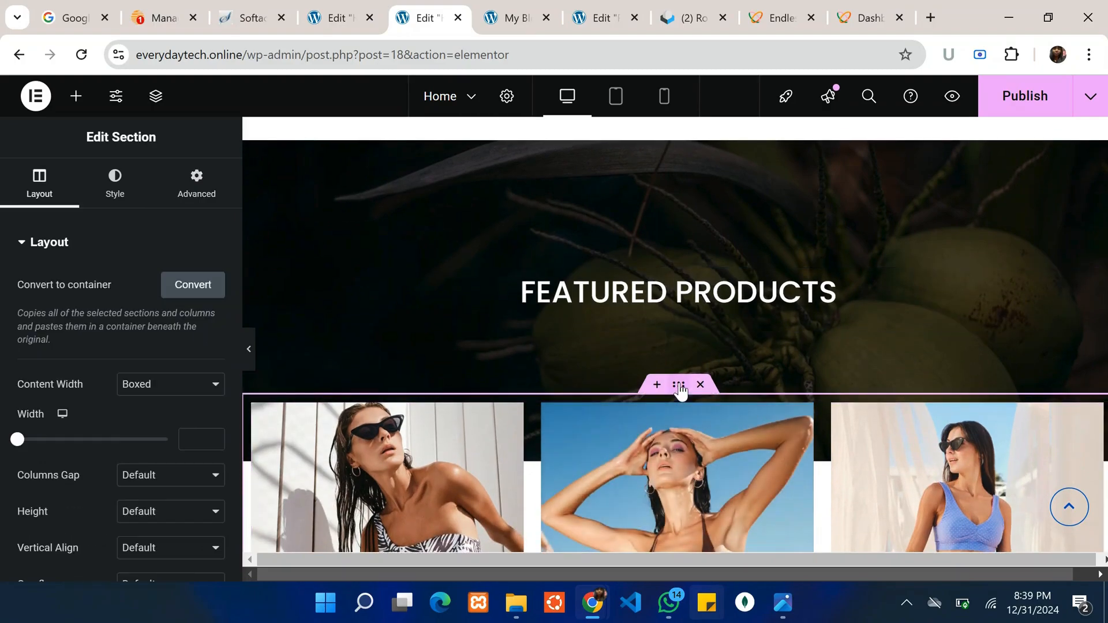
{"action": "left_click", "coordinate": [184, 185]}
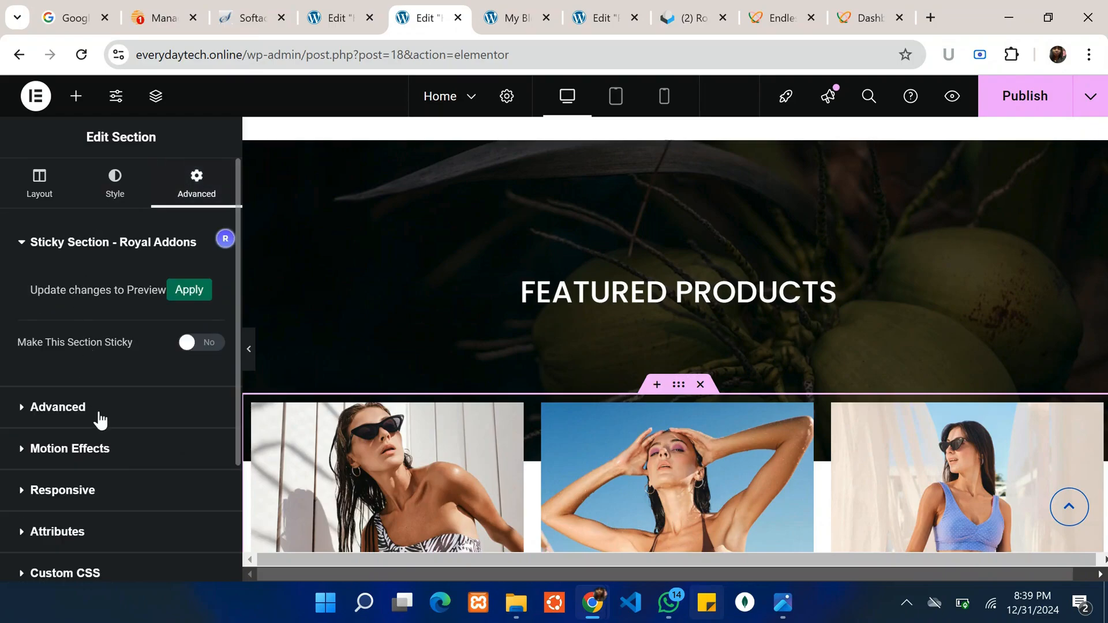
{"action": "left_click", "coordinate": [58, 407]}
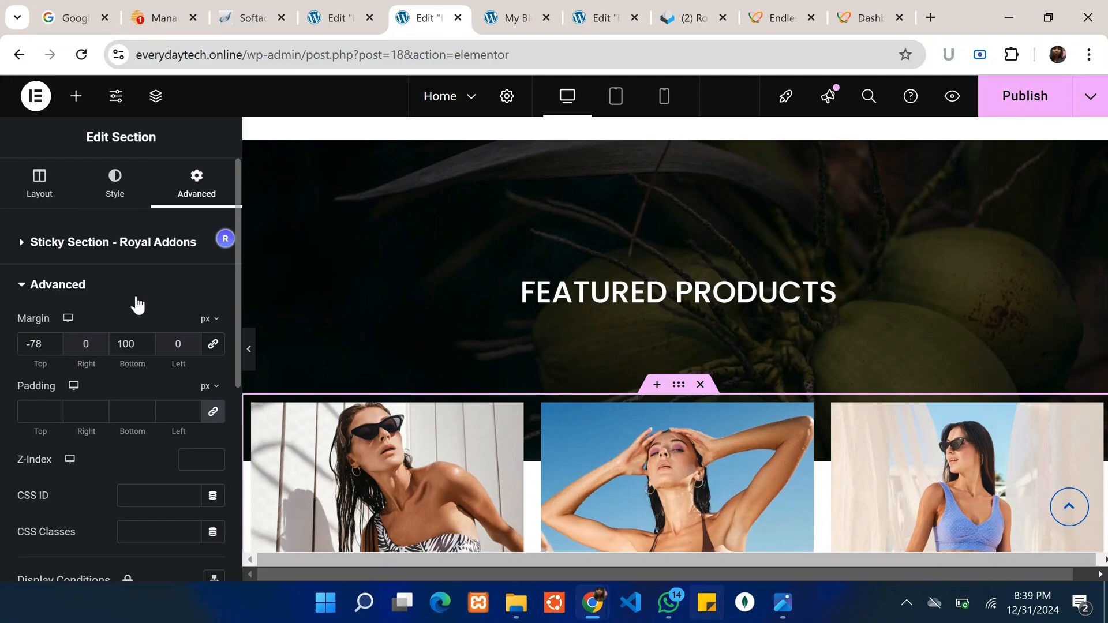
{"action": "scroll", "coordinate": [642, 423], "scroll_direction": "up", "scroll_amount": 2}
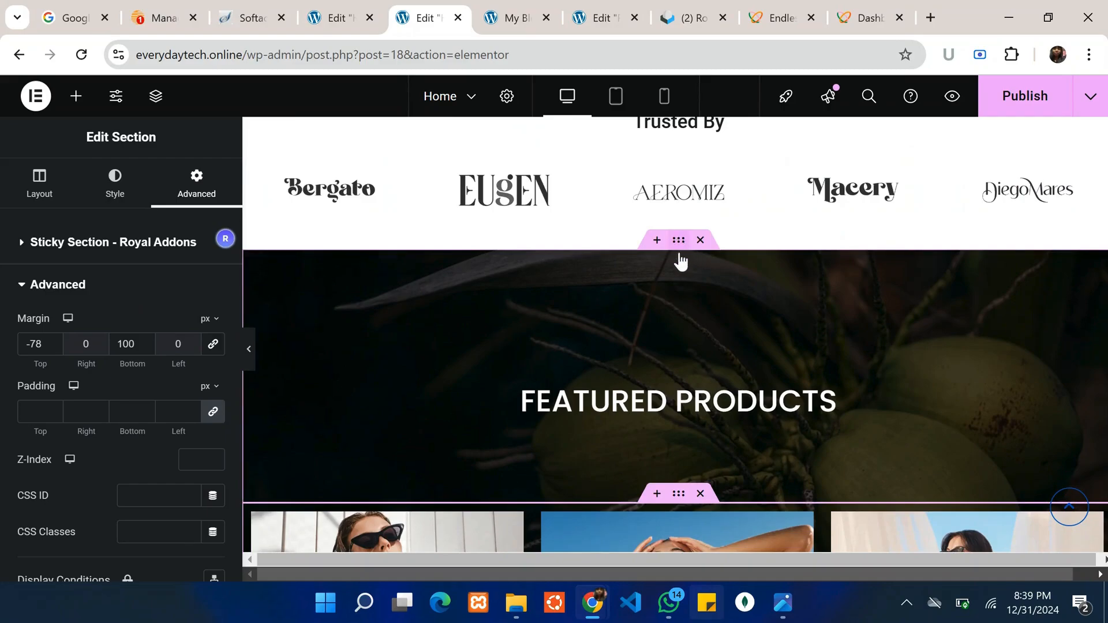
{"action": "scroll", "coordinate": [690, 363], "scroll_direction": "down", "scroll_amount": 4}
{"action": "scroll", "coordinate": [683, 344], "scroll_direction": "up", "scroll_amount": 4}
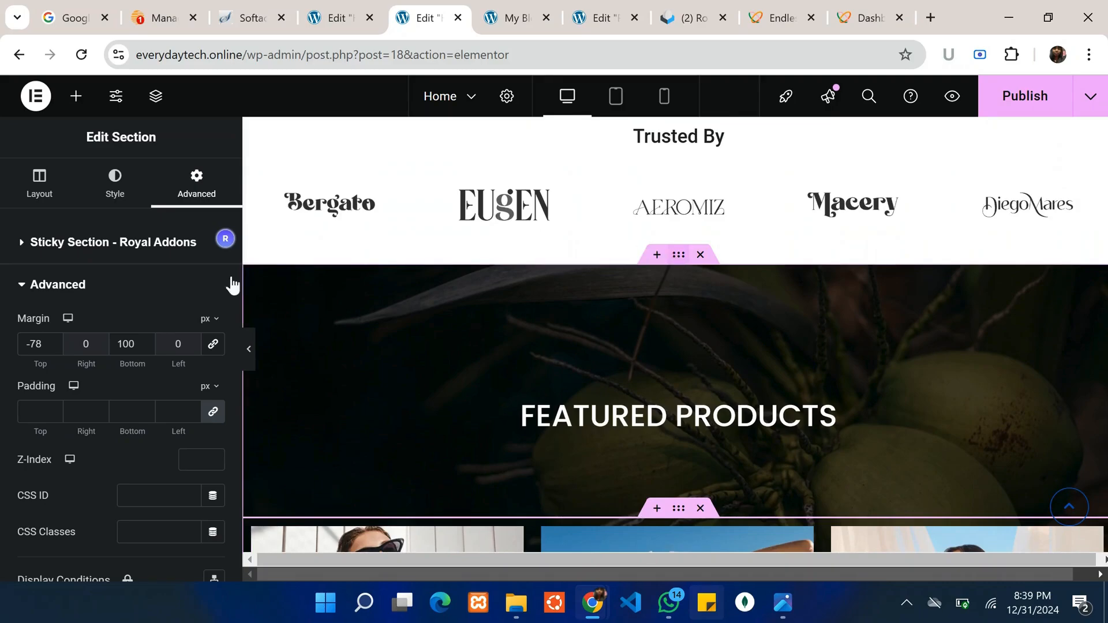
Lower the Featured Products section's minimum height to 230 px and publish the page
{"action": "left_click", "coordinate": [115, 183]}
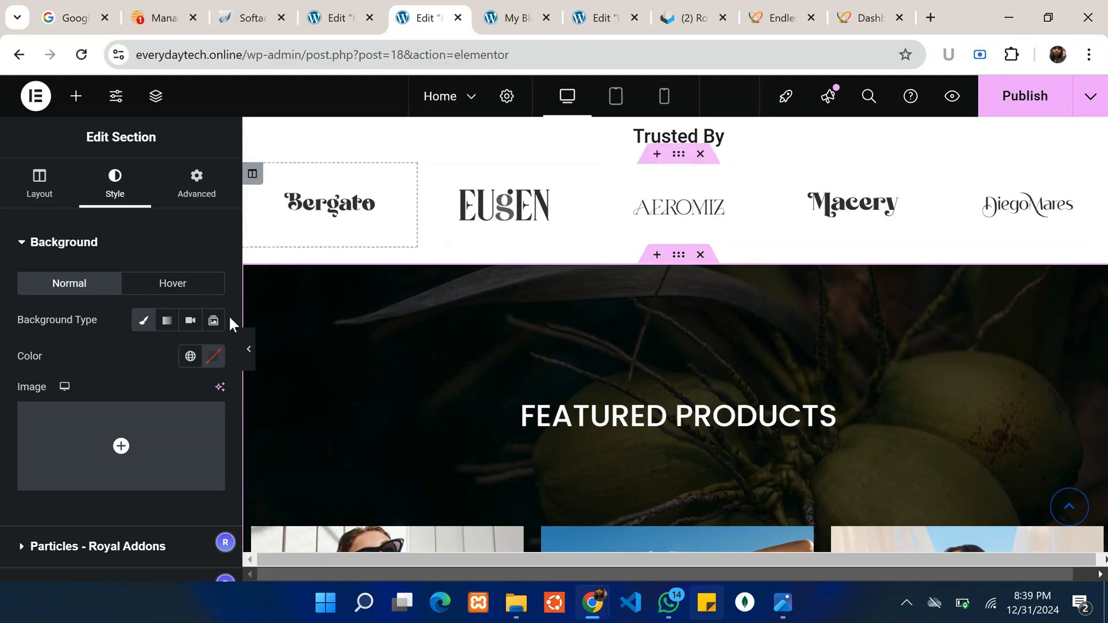
{"action": "scroll", "coordinate": [681, 403], "scroll_direction": "down", "scroll_amount": 1}
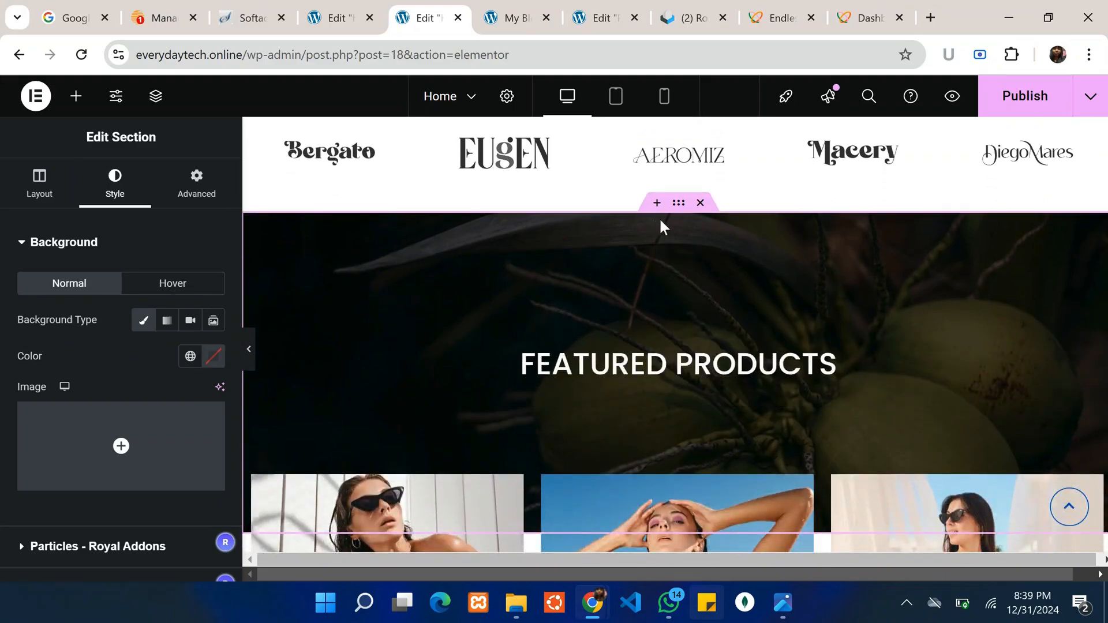
{"action": "left_click", "coordinate": [42, 189]}
{"action": "scroll", "coordinate": [67, 369], "scroll_direction": "down", "scroll_amount": 3}
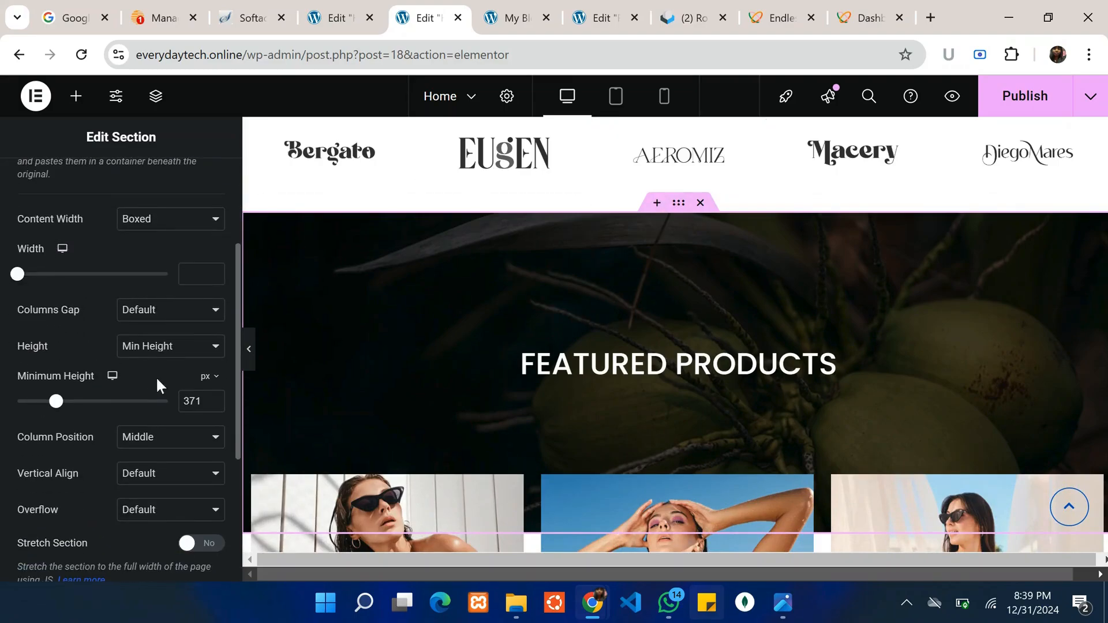
{"action": "scroll", "coordinate": [388, 383], "scroll_direction": "down", "scroll_amount": 1}
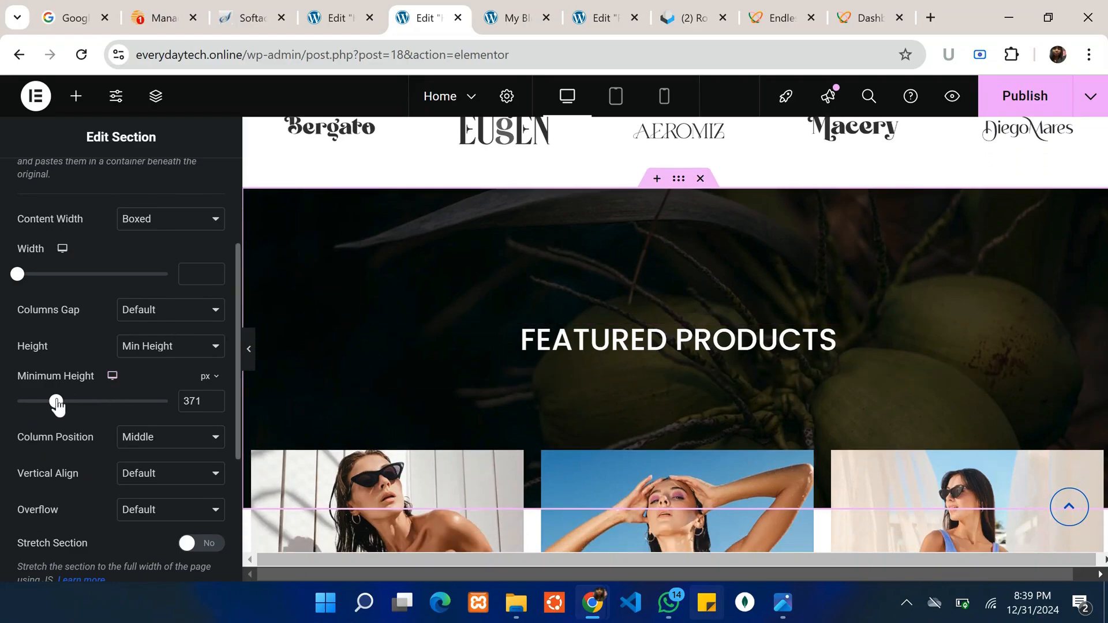
{"action": "mouse_move", "coordinate": [57, 403]}
{"action": "left_mouse_down"}
{"action": "mouse_move", "coordinate": [34, 402]}
{"action": "mouse_move", "coordinate": [43, 402]}
{"action": "left_mouse_up"}
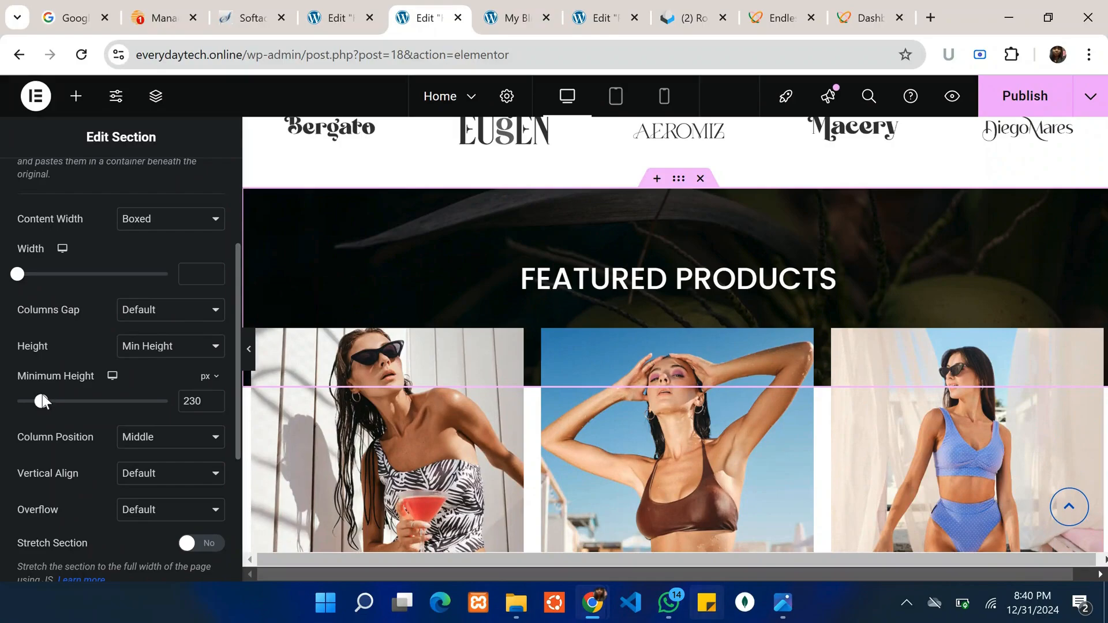
{"action": "scroll", "coordinate": [1023, 490], "scroll_direction": "down", "scroll_amount": 1}
{"action": "scroll", "coordinate": [1023, 489], "scroll_direction": "up", "scroll_amount": 1}
{"action": "scroll", "coordinate": [1023, 490], "scroll_direction": "up", "scroll_amount": 1}
{"action": "left_click", "coordinate": [1013, 97]}
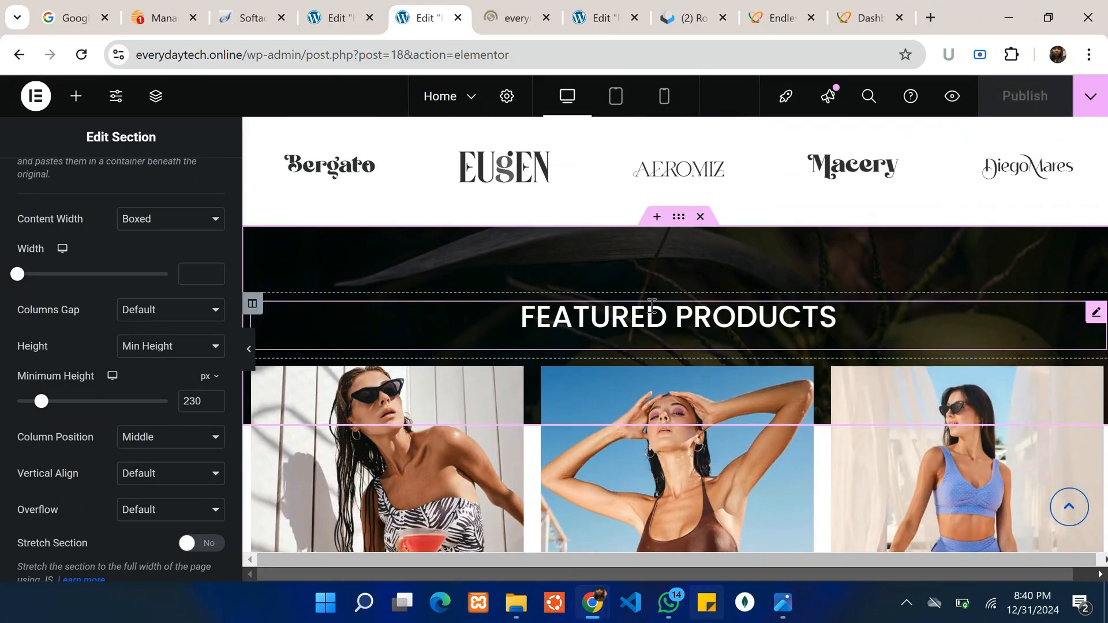
Review the live home page preview, checking the hero slider, brand logos, Featured Products banner, product cards and promo banners
{"action": "left_click", "coordinate": [509, 22]}
{"action": "scroll", "coordinate": [396, 317], "scroll_direction": "down", "scroll_amount": 5}
{"action": "scroll", "coordinate": [396, 318], "scroll_direction": "up", "scroll_amount": 5}
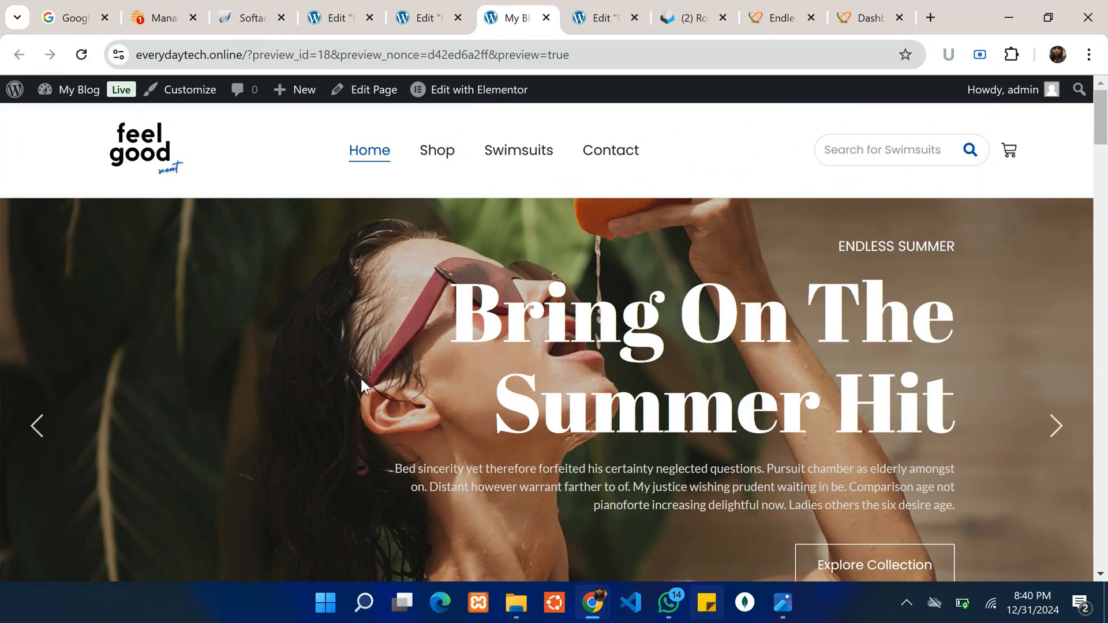
{"action": "scroll", "coordinate": [362, 385], "scroll_direction": "down", "scroll_amount": 5}
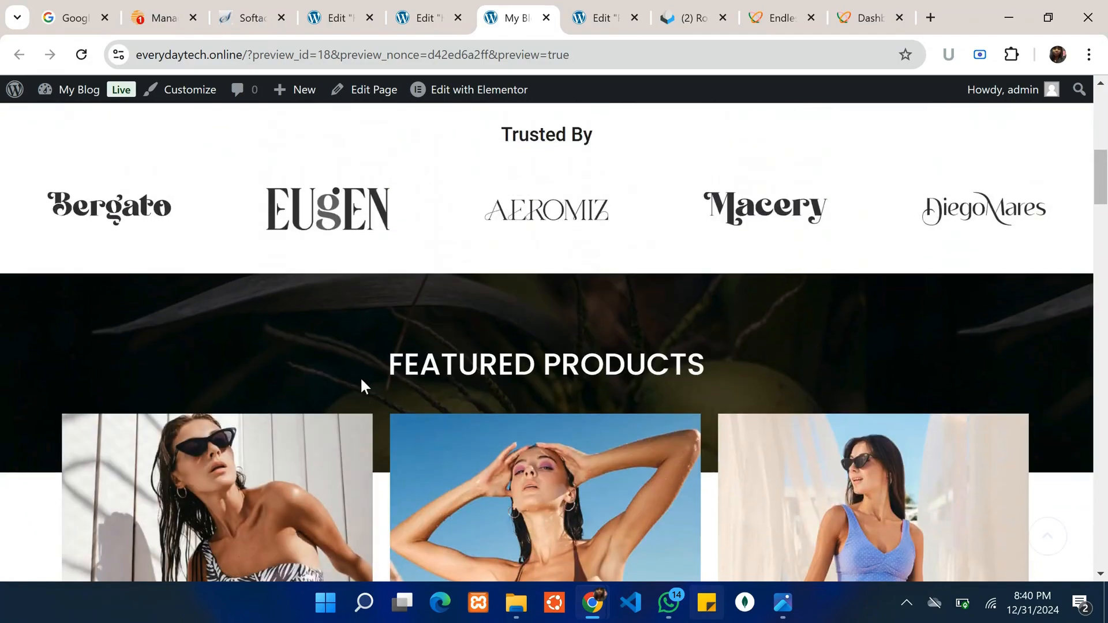
{"action": "scroll", "coordinate": [874, 407], "scroll_direction": "up", "scroll_amount": 5}
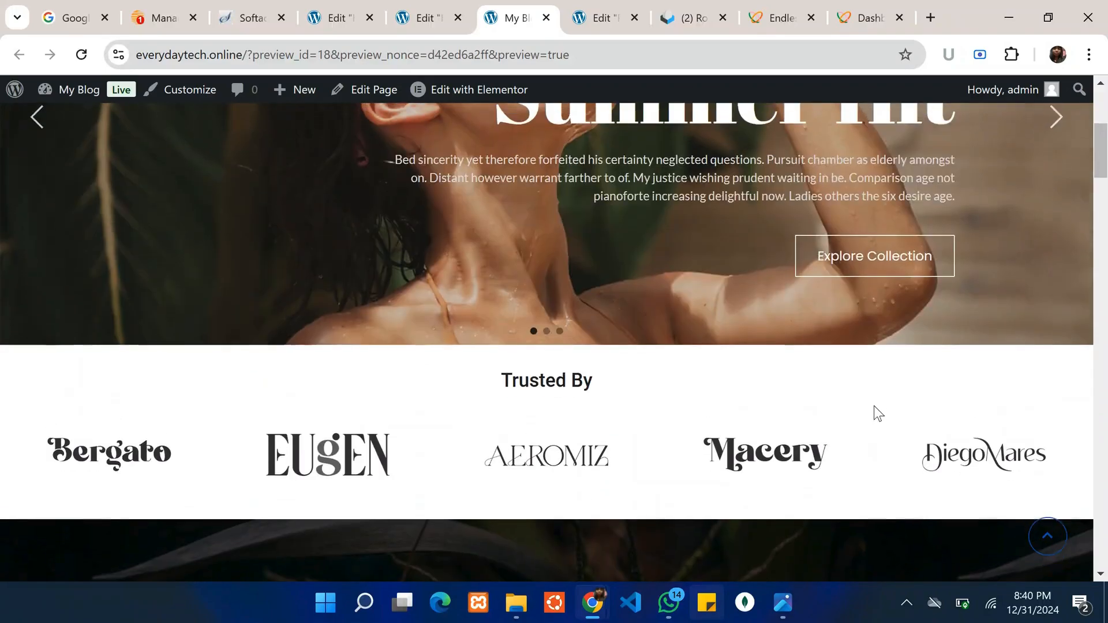
{"action": "scroll", "coordinate": [874, 406], "scroll_direction": "down", "scroll_amount": 3}
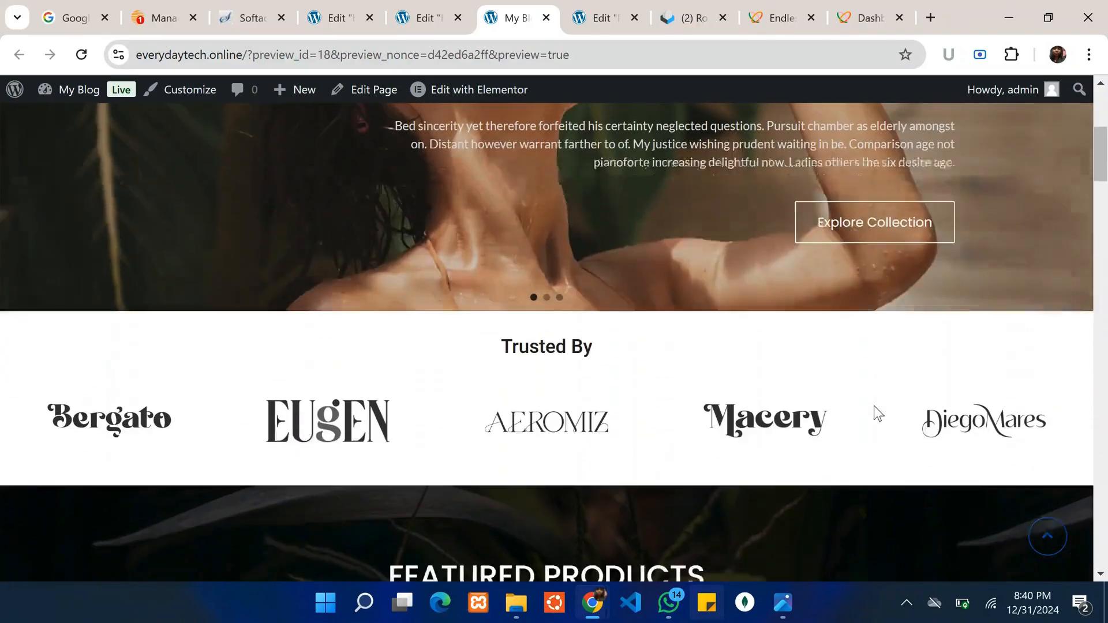
{"action": "scroll", "coordinate": [905, 382], "scroll_direction": "up", "scroll_amount": 6}
{"action": "scroll", "coordinate": [906, 382], "scroll_direction": "down", "scroll_amount": 10}
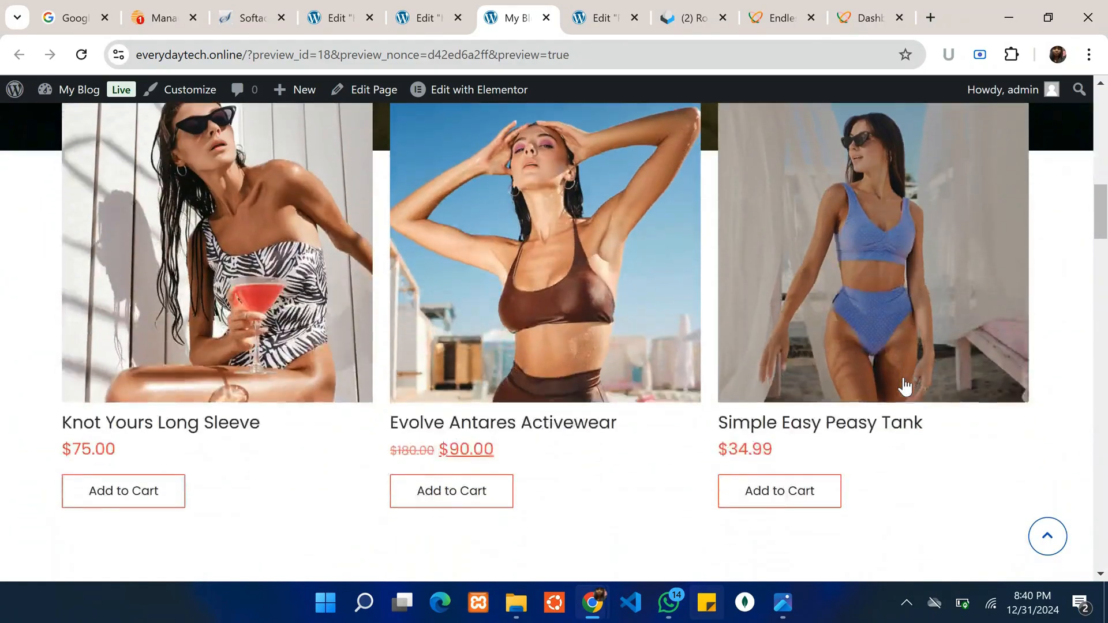
{"action": "scroll", "coordinate": [905, 386], "scroll_direction": "up", "scroll_amount": 4}
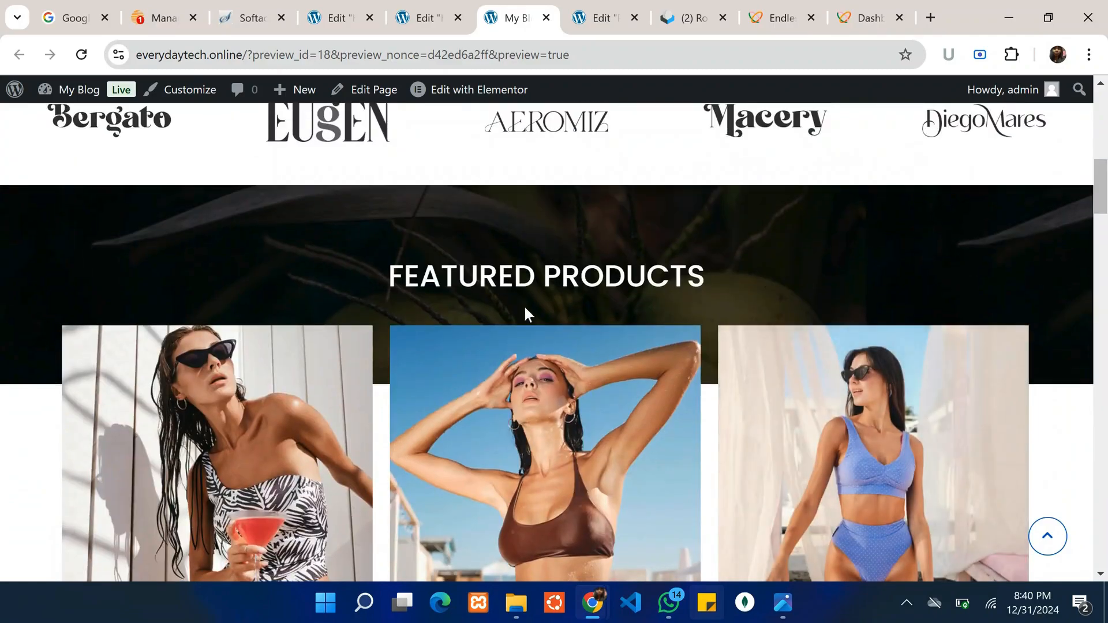
{"action": "scroll", "coordinate": [925, 317], "scroll_direction": "down", "scroll_amount": 7}
{"action": "scroll", "coordinate": [924, 316], "scroll_direction": "up", "scroll_amount": 7}
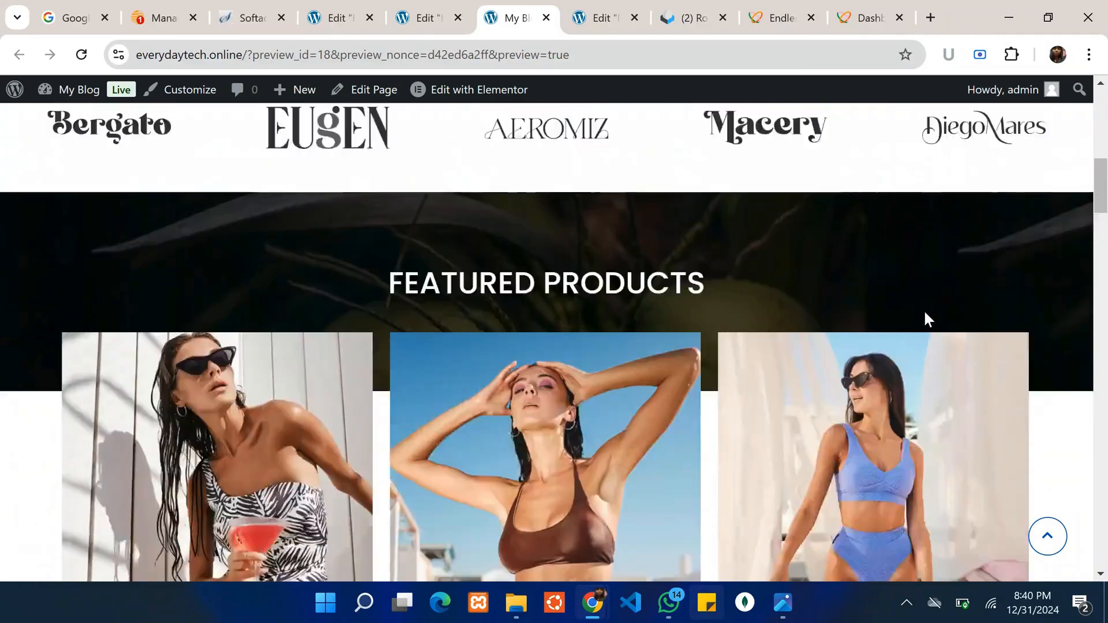
{"action": "scroll", "coordinate": [511, 327], "scroll_direction": "down", "scroll_amount": 3}
{"action": "scroll", "coordinate": [732, 346], "scroll_direction": "up", "scroll_amount": 3}
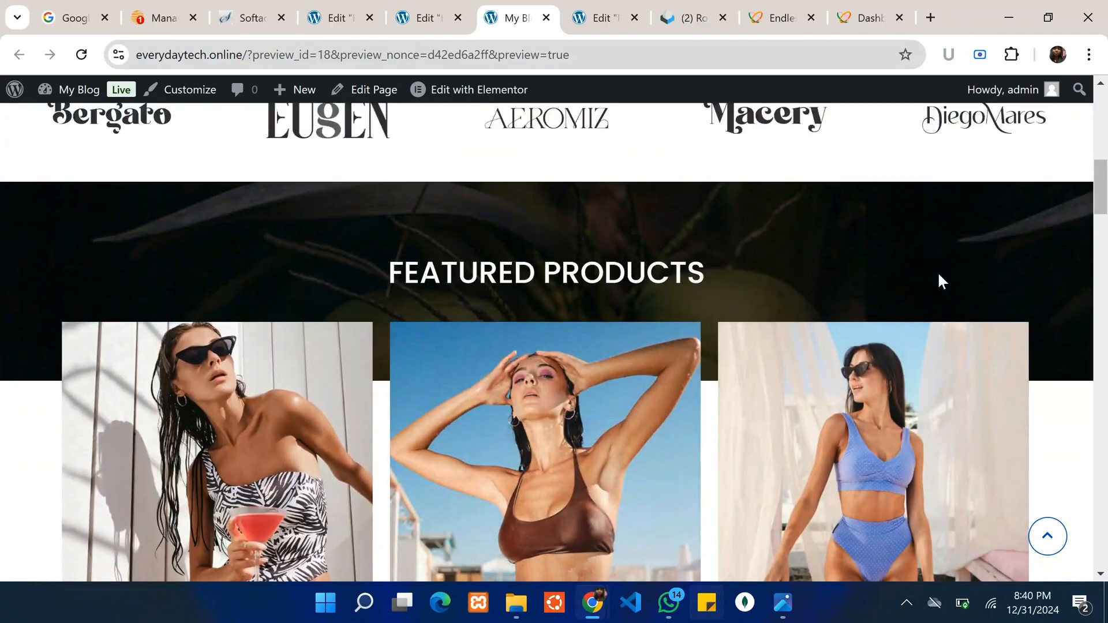
{"action": "scroll", "coordinate": [970, 316], "scroll_direction": "down", "scroll_amount": 10}
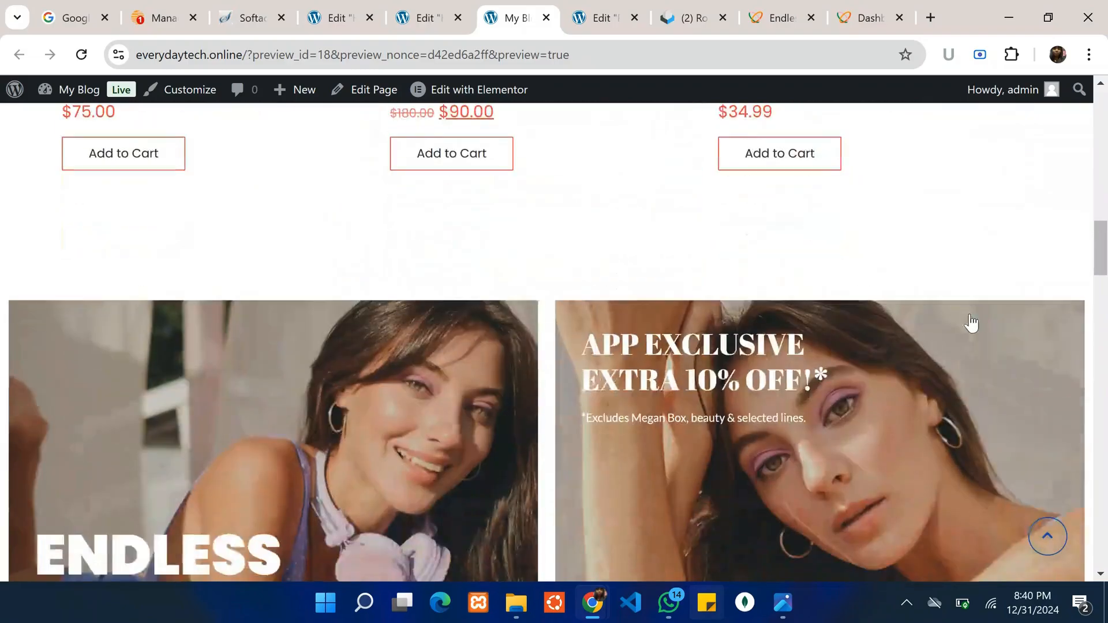
{"action": "scroll", "coordinate": [971, 323], "scroll_direction": "up", "scroll_amount": 10}
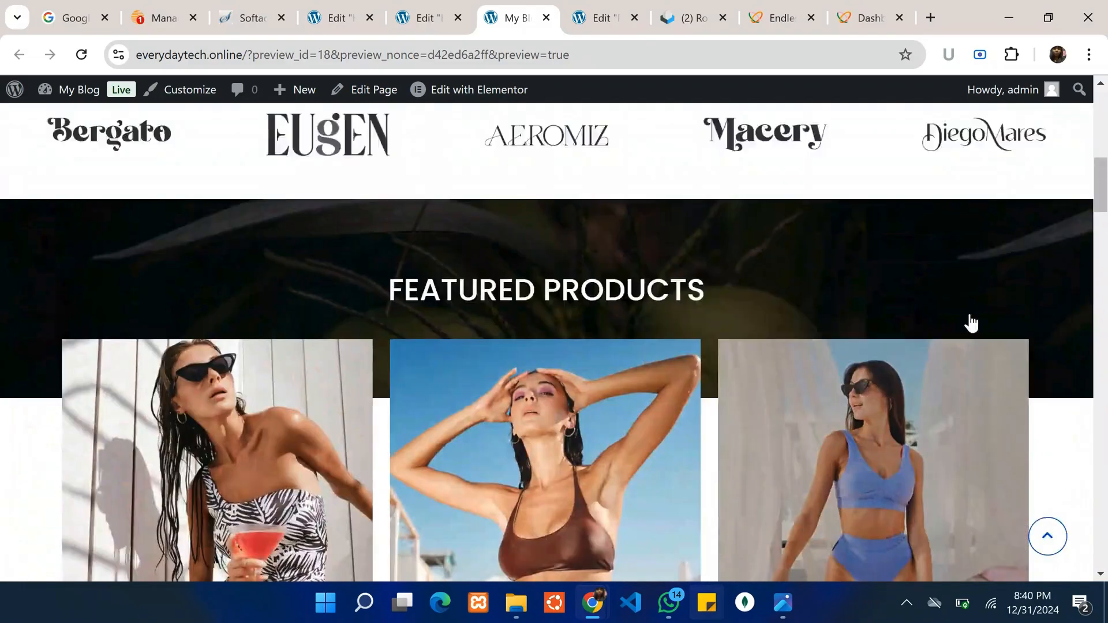
{"action": "scroll", "coordinate": [971, 321], "scroll_direction": "up", "scroll_amount": 5}
{"action": "scroll", "coordinate": [970, 319], "scroll_direction": "down", "scroll_amount": 5}
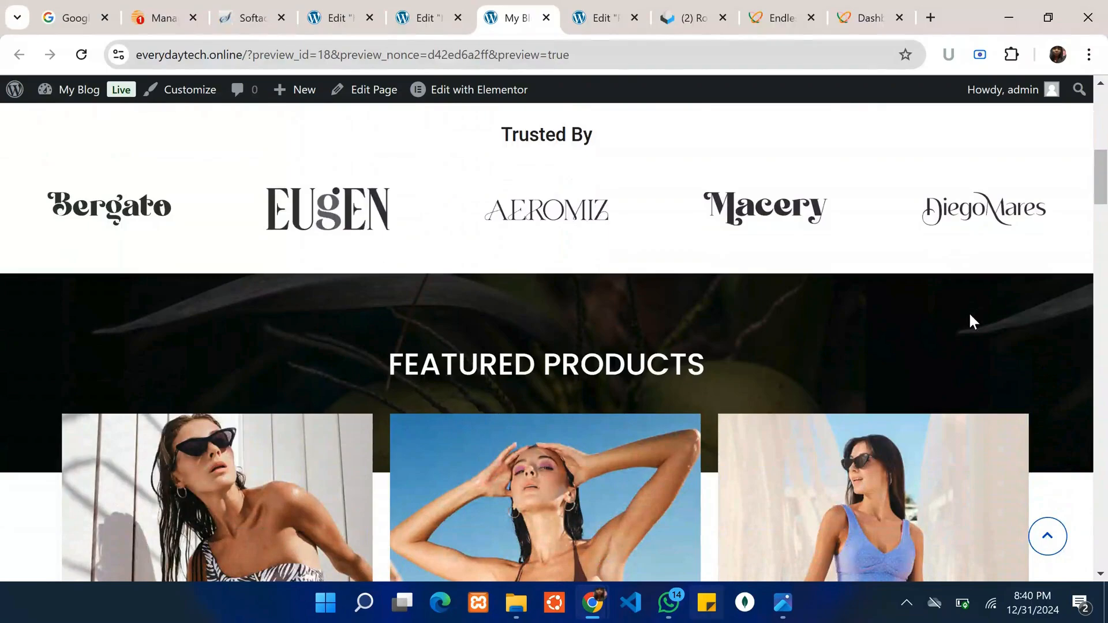
Return to the Elementor editor and examine the typography settings of the Featured Products heading
{"action": "left_click", "coordinate": [416, 4]}
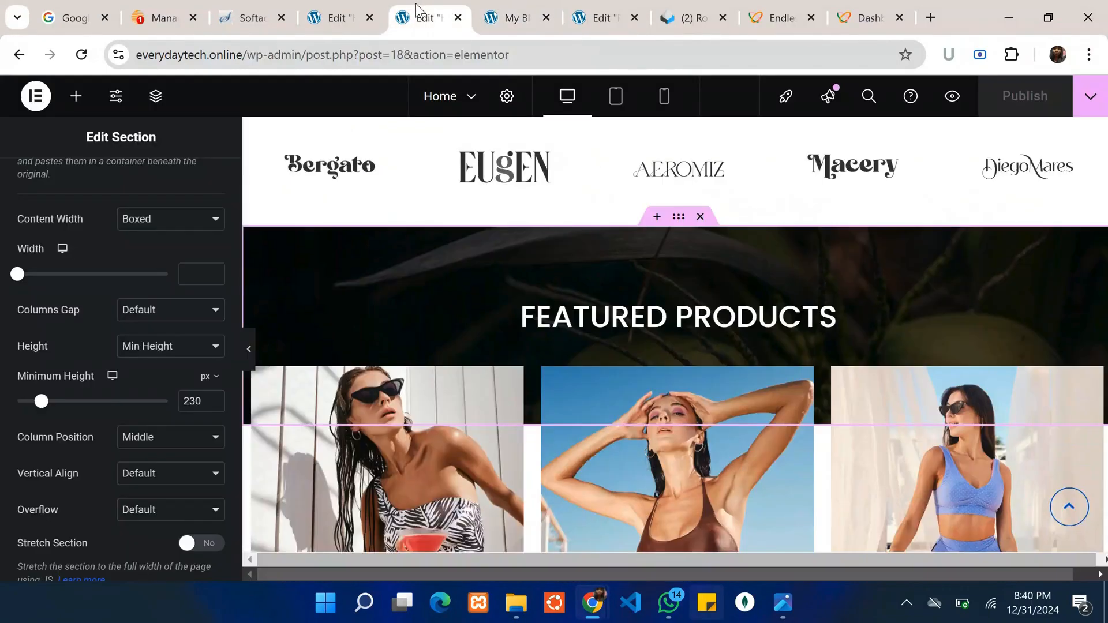
{"action": "scroll", "coordinate": [647, 290], "scroll_direction": "up", "scroll_amount": 5}
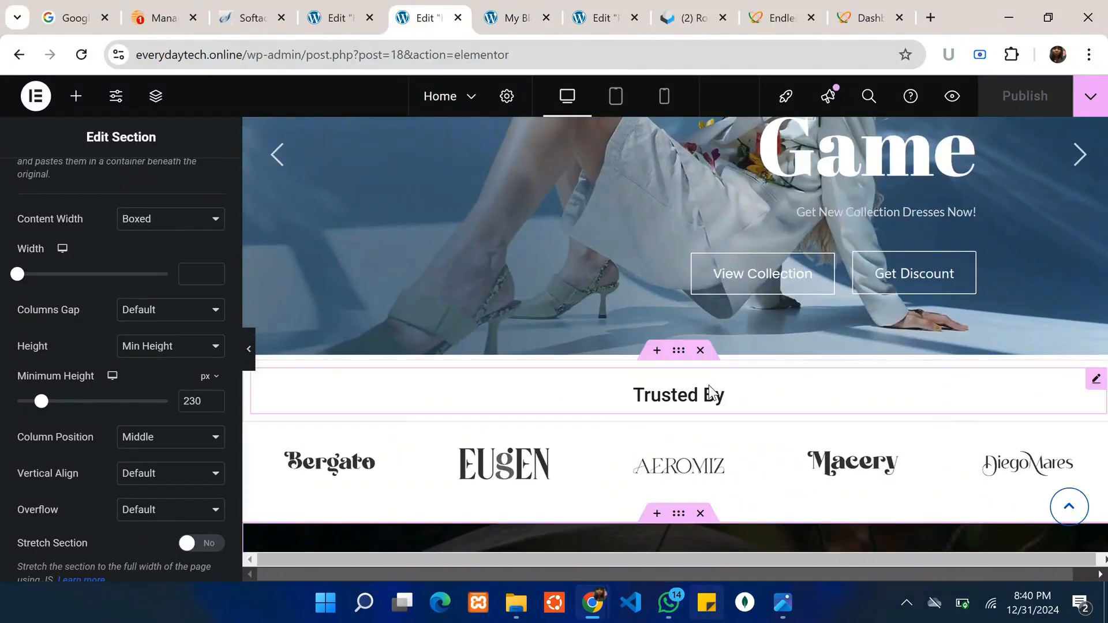
{"action": "scroll", "coordinate": [710, 386], "scroll_direction": "down", "scroll_amount": 4}
{"action": "scroll", "coordinate": [709, 385], "scroll_direction": "down", "scroll_amount": 5}
{"action": "scroll", "coordinate": [709, 386], "scroll_direction": "up", "scroll_amount": 2}
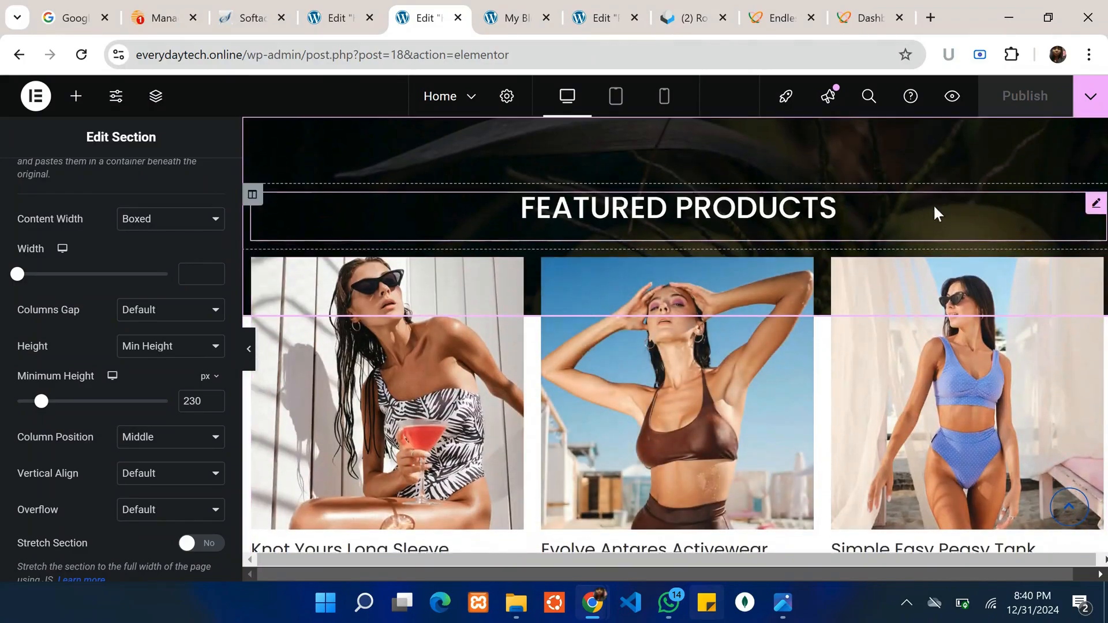
{"action": "left_click", "coordinate": [1097, 204]}
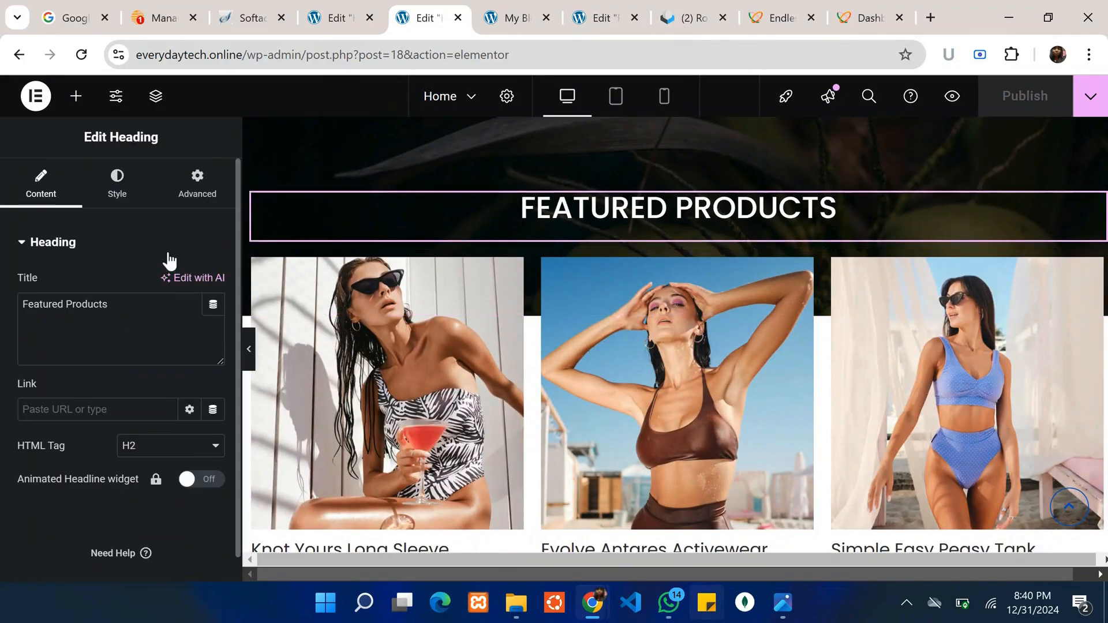
{"action": "left_click", "coordinate": [118, 202]}
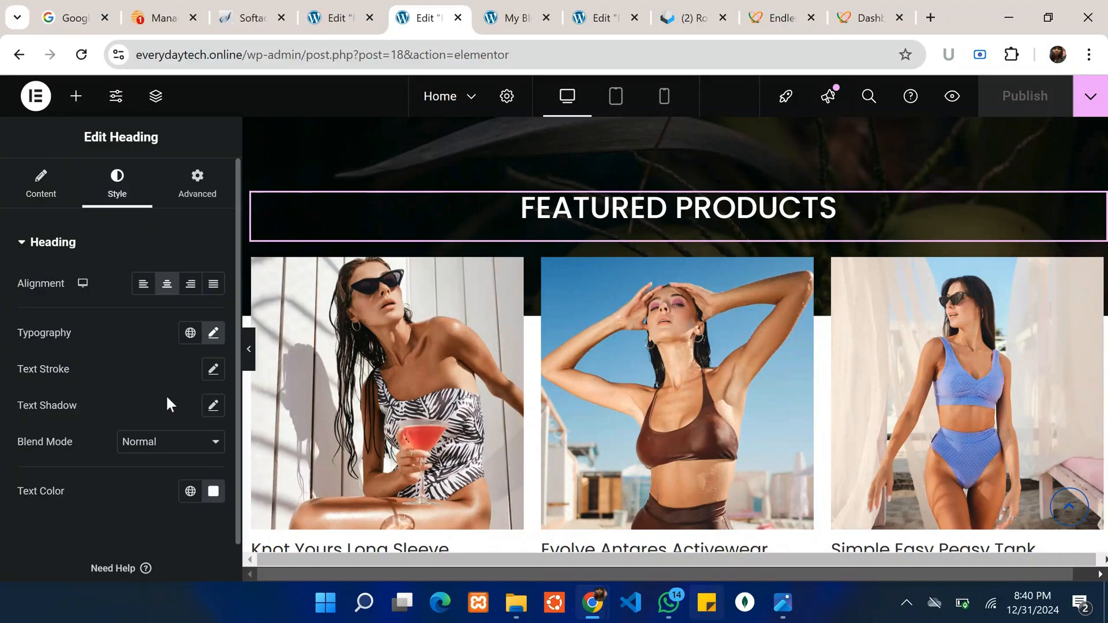
{"action": "left_click", "coordinate": [214, 333]}
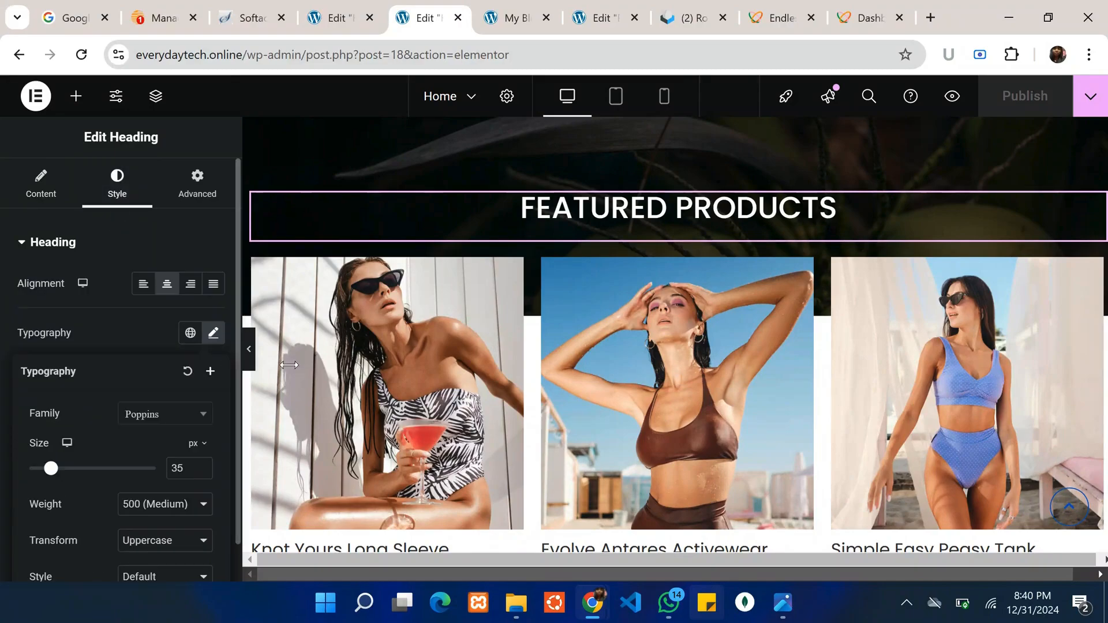
Change the Trusted By heading's font family to Poppins and publish the page
{"action": "scroll", "coordinate": [539, 380], "scroll_direction": "up", "scroll_amount": 6}
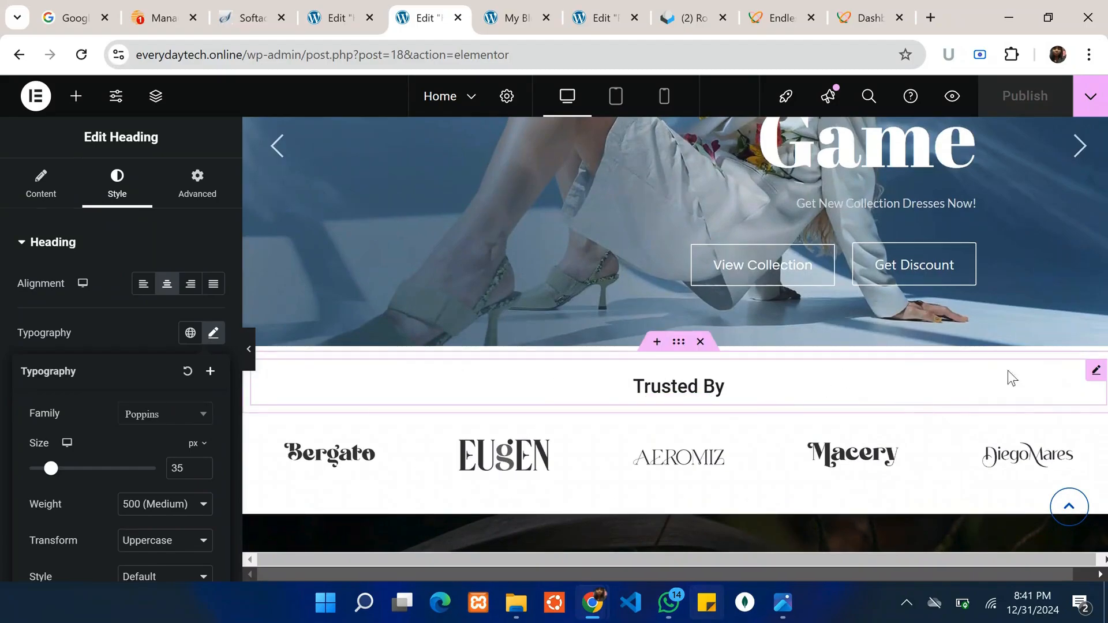
{"action": "left_click", "coordinate": [1098, 372]}
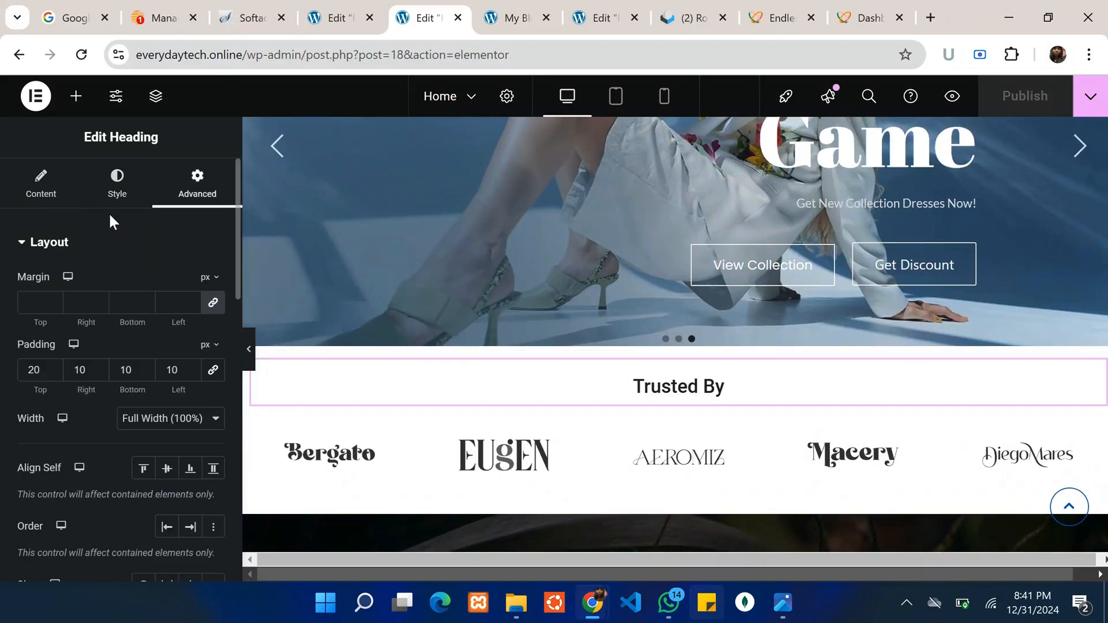
{"action": "left_click", "coordinate": [118, 192]}
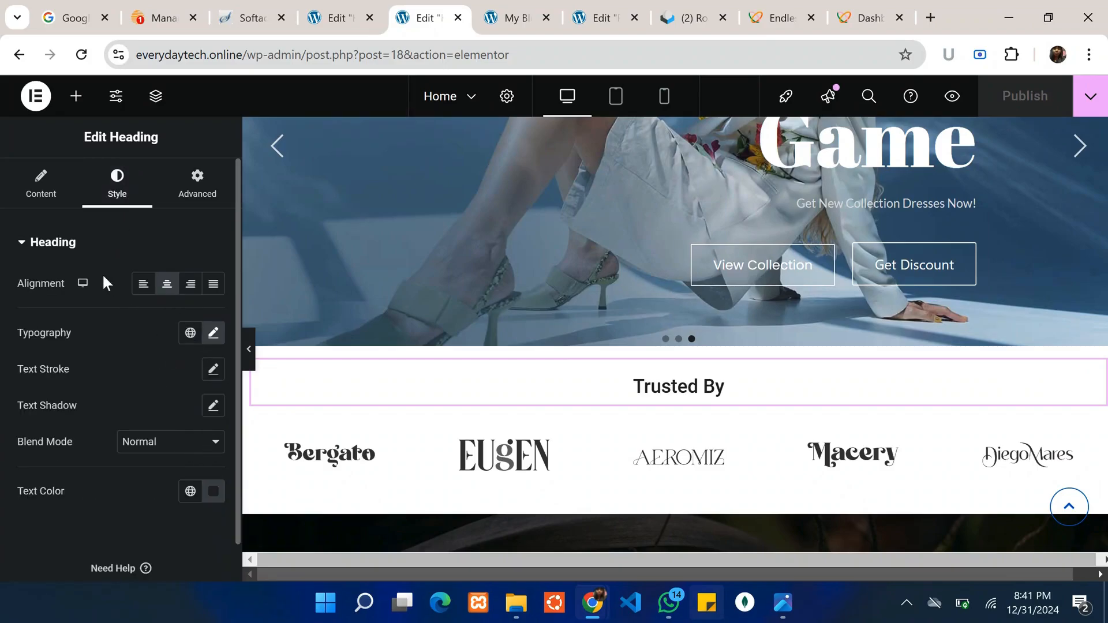
{"action": "left_click", "coordinate": [214, 335]}
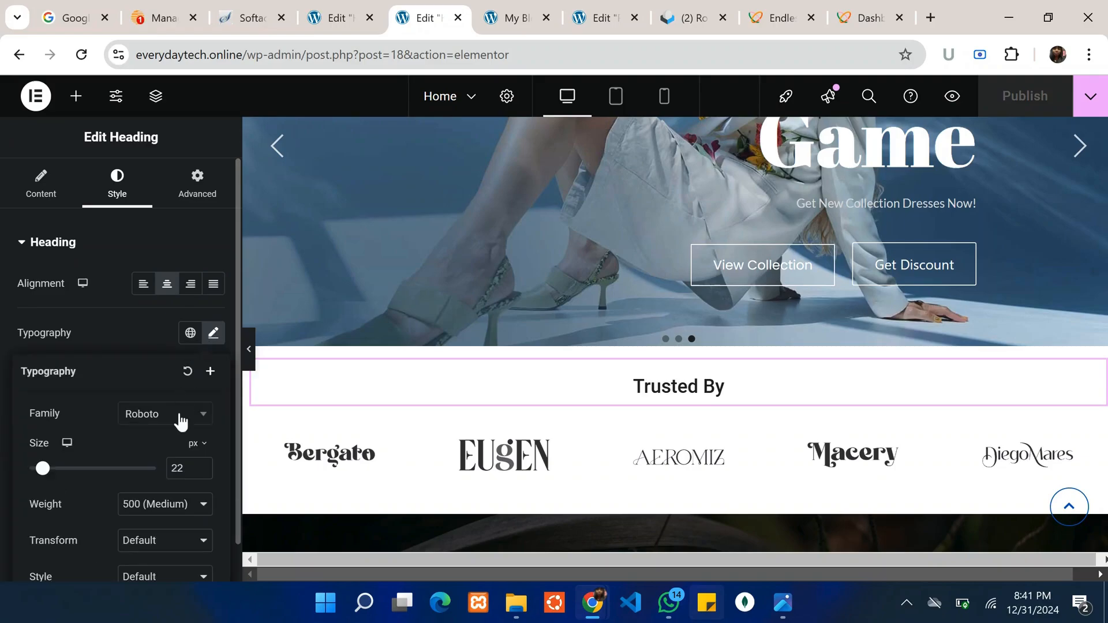
{"action": "left_click", "coordinate": [202, 412]}
{"action": "type", "text": "pop"}
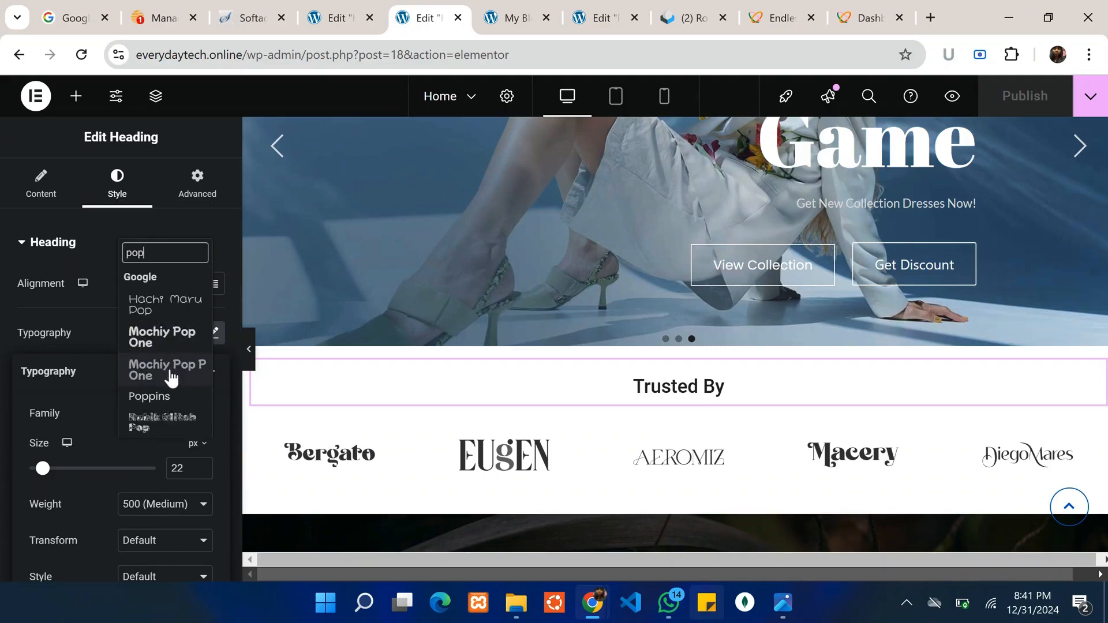
{"action": "left_click", "coordinate": [173, 397]}
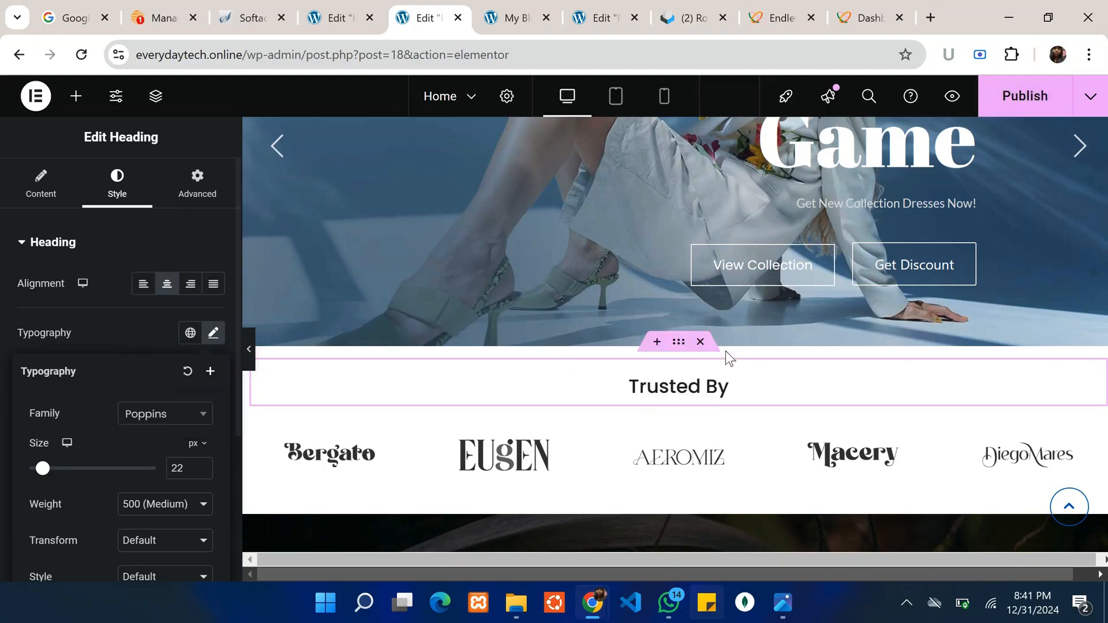
{"action": "left_click", "coordinate": [1028, 97]}
Set the product query of the Woo Grid/Slider/Carousel widget under the Featured Products heading to Dynamic
{"action": "scroll", "coordinate": [736, 438], "scroll_direction": "down", "scroll_amount": 10}
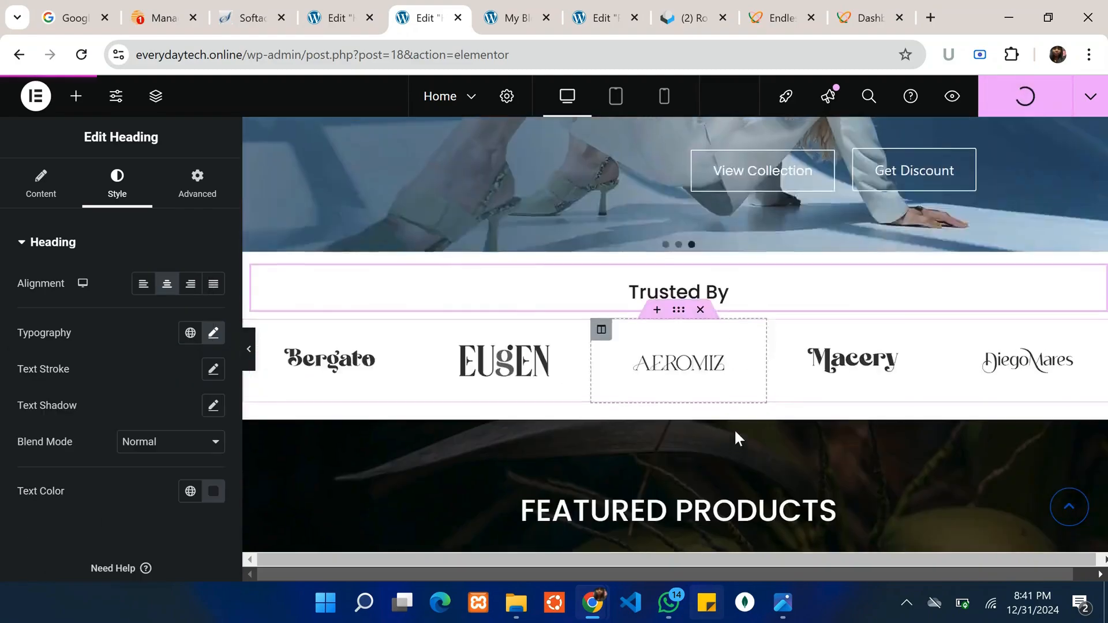
{"action": "scroll", "coordinate": [737, 433], "scroll_direction": "up", "scroll_amount": 3}
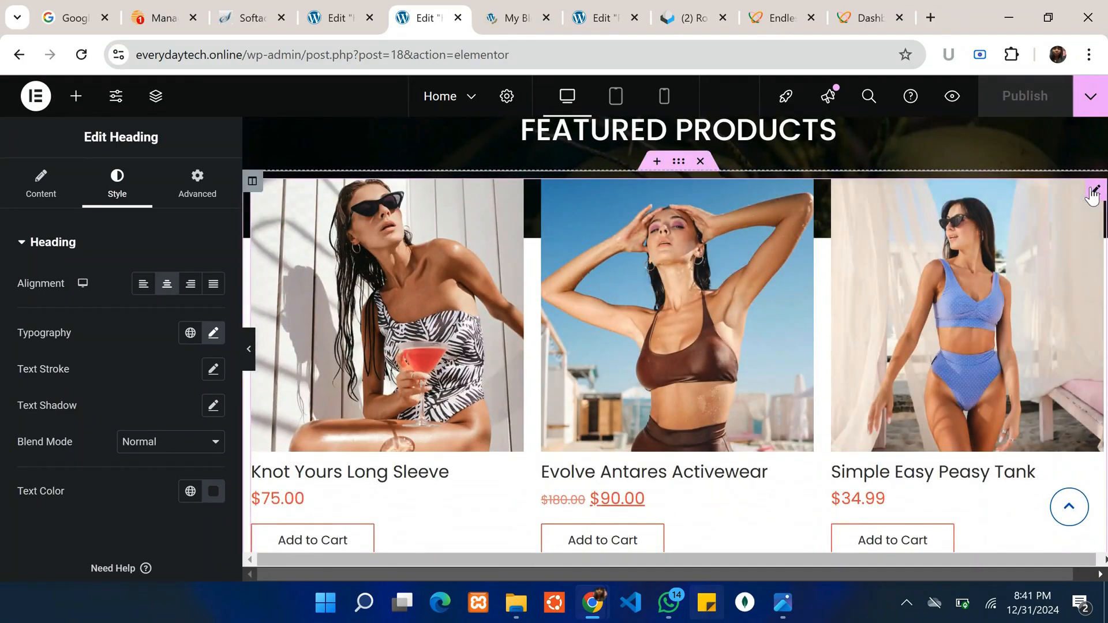
{"action": "left_click", "coordinate": [1096, 190]}
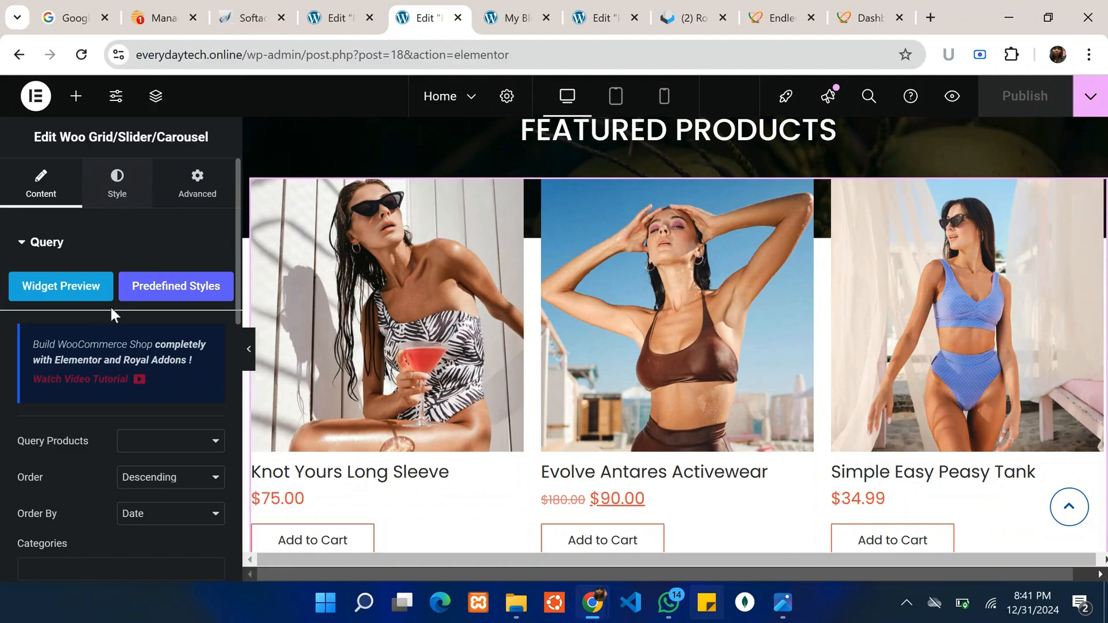
{"action": "scroll", "coordinate": [118, 407], "scroll_direction": "down", "scroll_amount": 2}
{"action": "scroll", "coordinate": [117, 407], "scroll_direction": "up", "scroll_amount": 2}
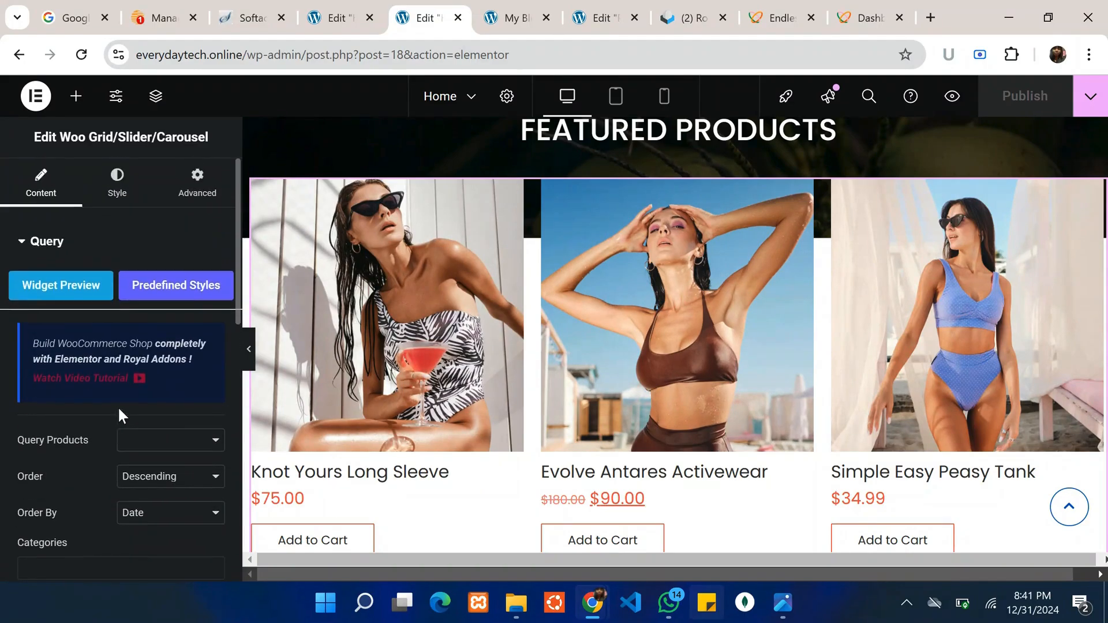
{"action": "scroll", "coordinate": [117, 406], "scroll_direction": "down", "scroll_amount": 2}
{"action": "left_click", "coordinate": [215, 326]}
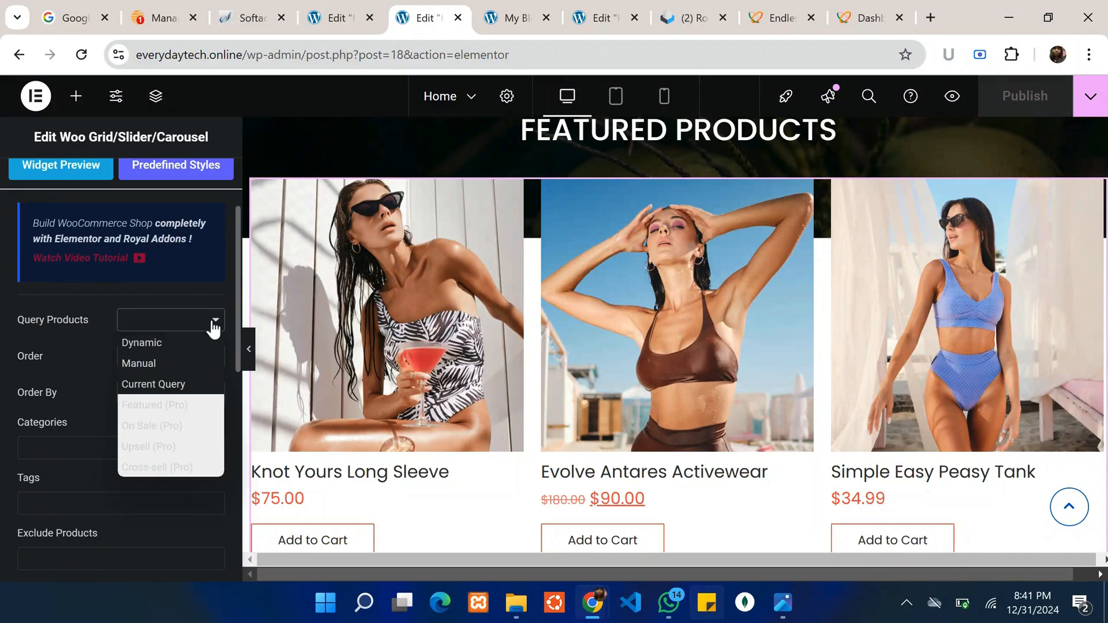
{"action": "left_click", "coordinate": [161, 342]}
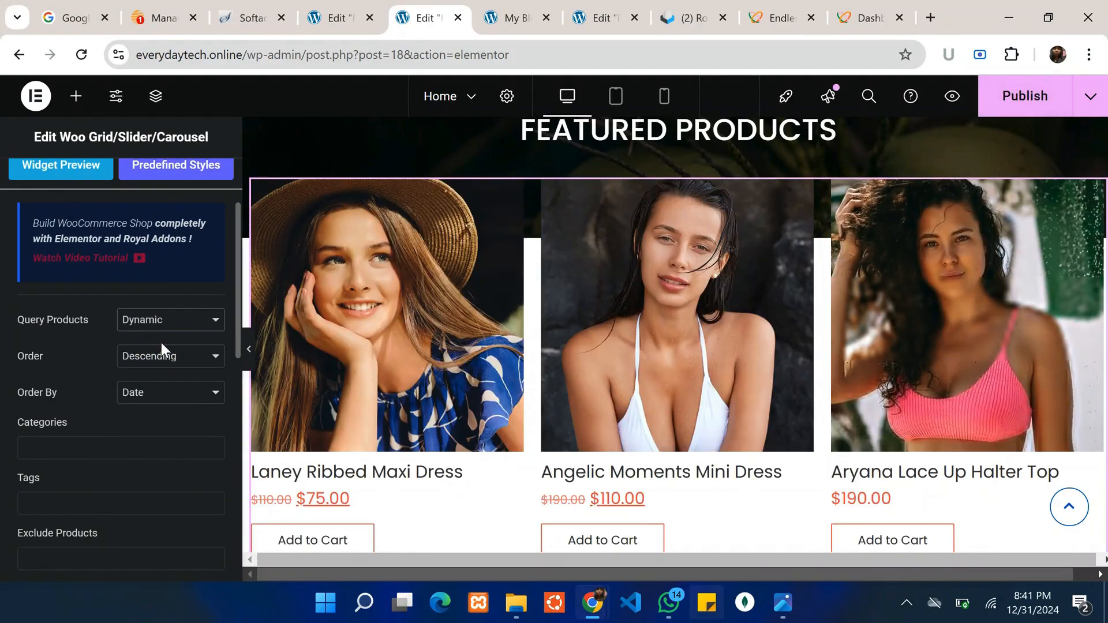
Limit the dynamic product query to the Swimsuits and Maxi categories
{"action": "scroll", "coordinate": [518, 375], "scroll_direction": "down", "scroll_amount": 1}
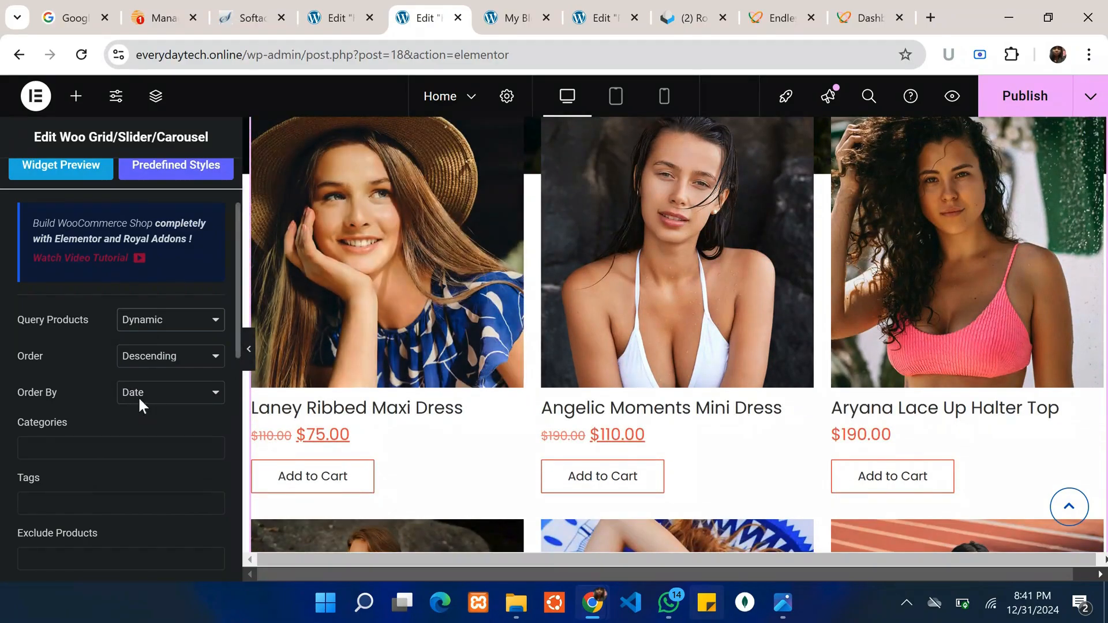
{"action": "scroll", "coordinate": [141, 401], "scroll_direction": "down", "scroll_amount": 2}
{"action": "left_click", "coordinate": [98, 337]}
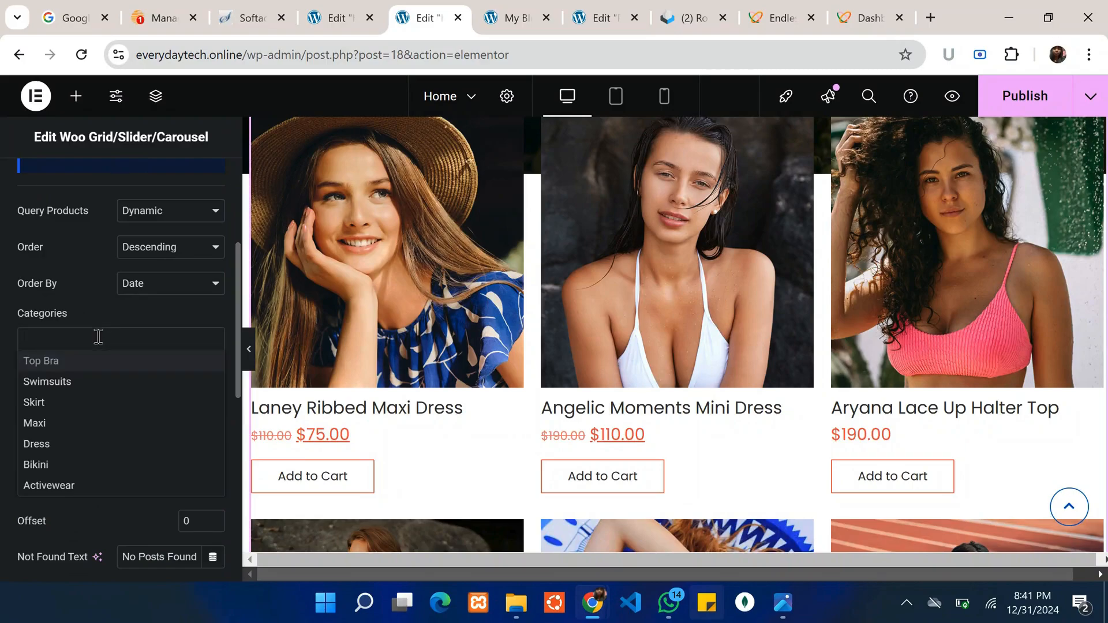
{"action": "left_click", "coordinate": [81, 384]}
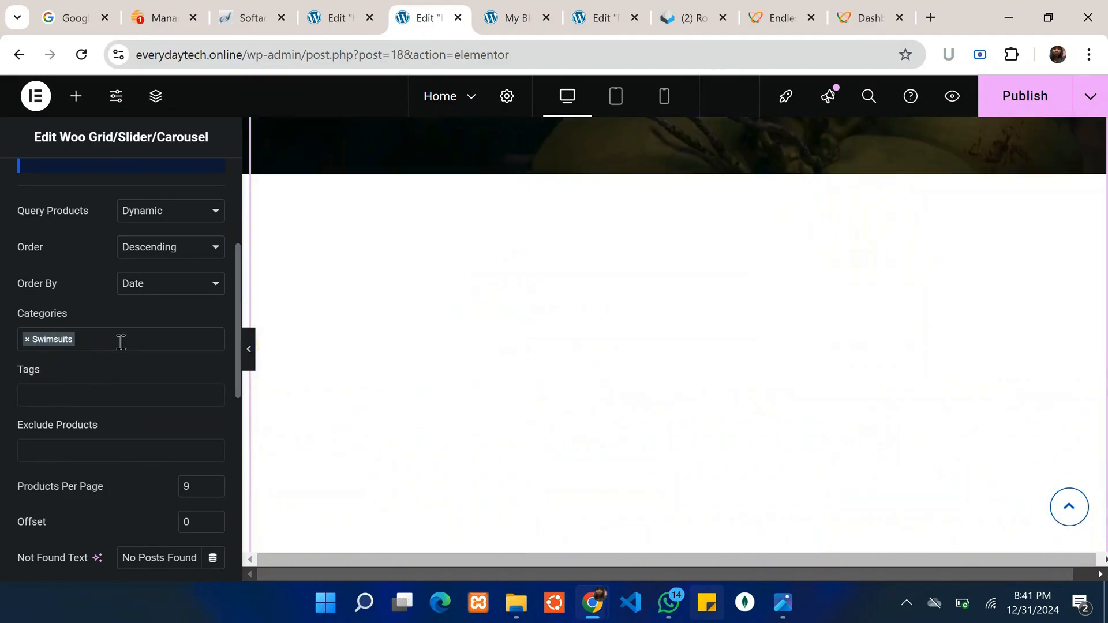
{"action": "left_click", "coordinate": [119, 340]}
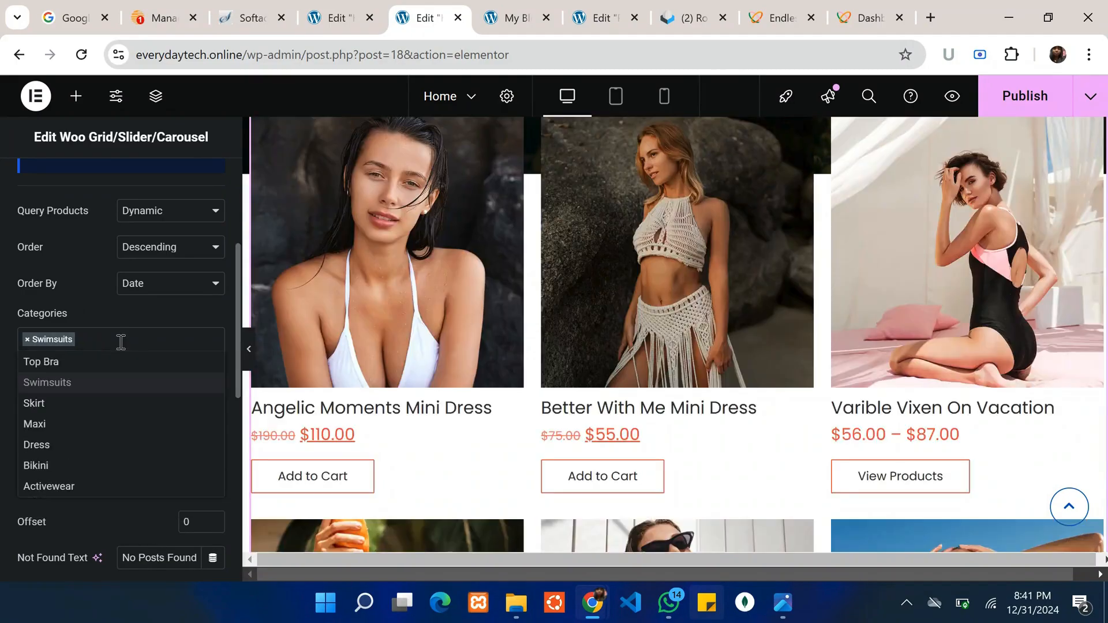
{"action": "left_click", "coordinate": [97, 420]}
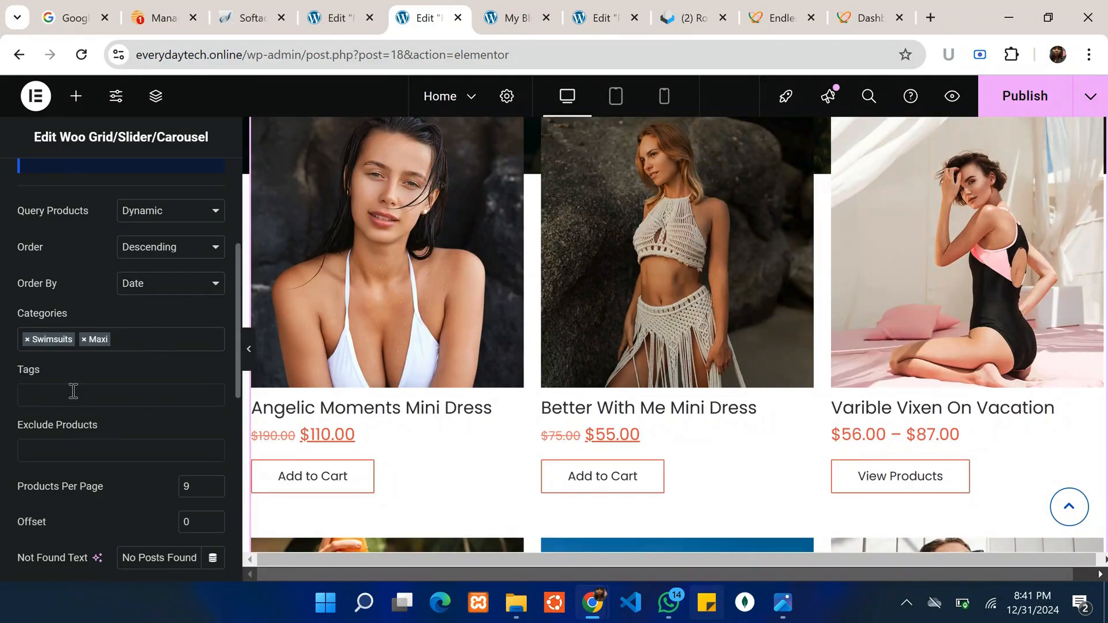
Filter the product query by the summer tag
{"action": "left_click", "coordinate": [74, 391]}
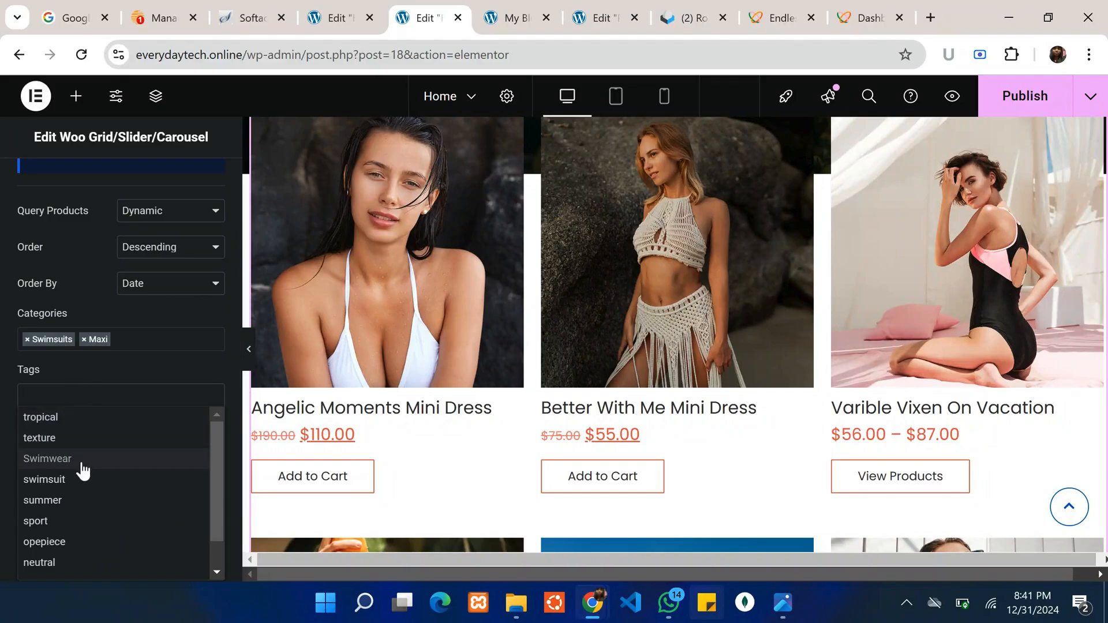
{"action": "scroll", "coordinate": [84, 470], "scroll_direction": "down", "scroll_amount": 1}
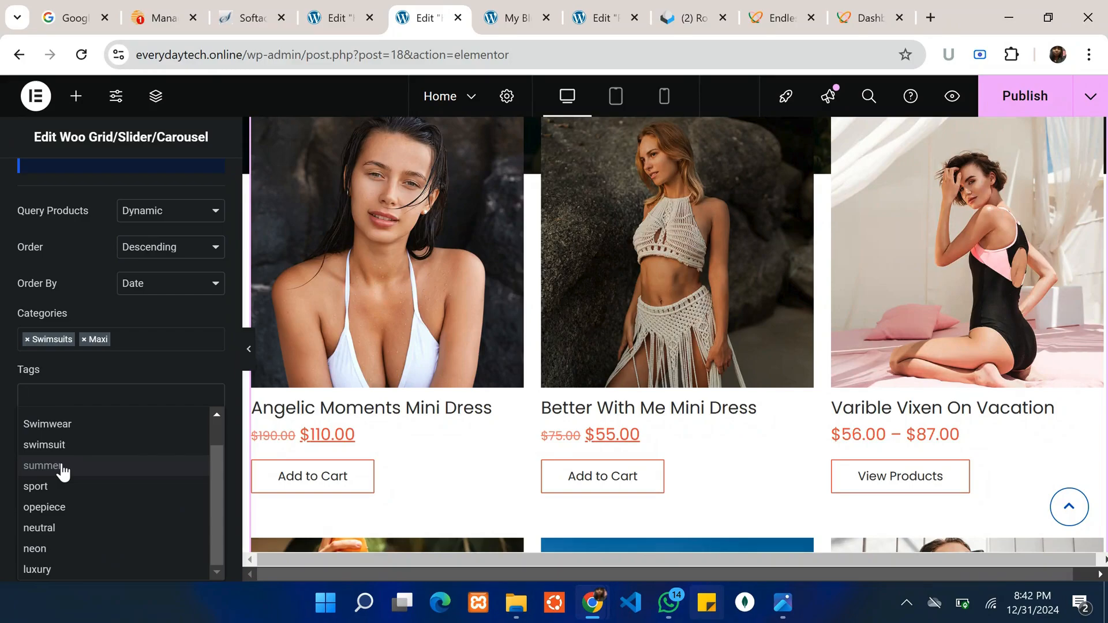
{"action": "left_click", "coordinate": [60, 467]}
{"action": "scroll", "coordinate": [112, 394], "scroll_direction": "down", "scroll_amount": 1}
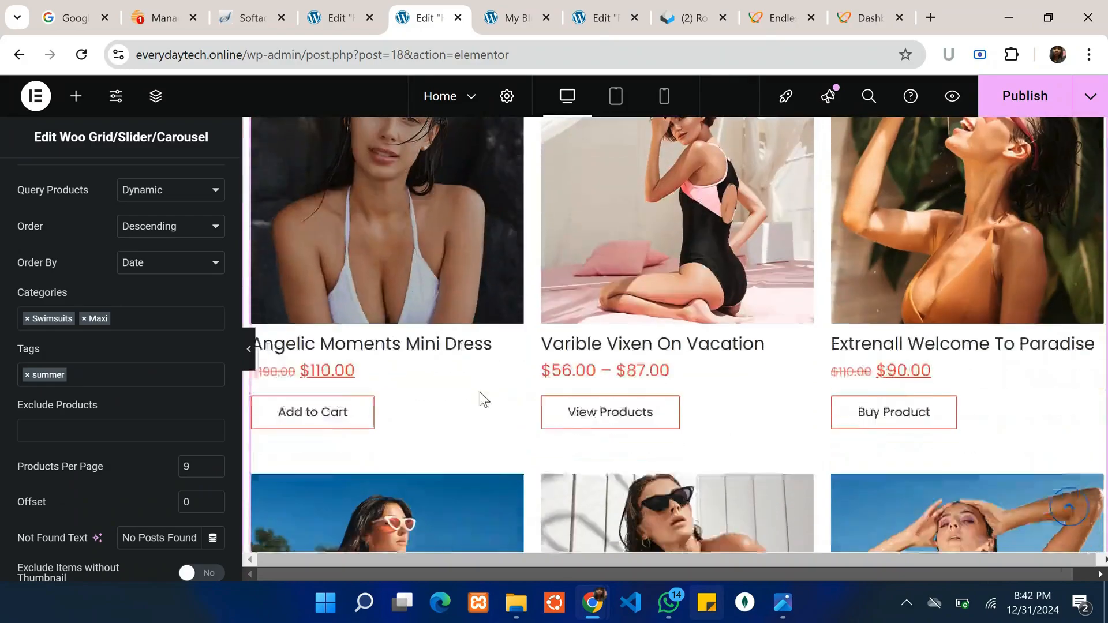
Examine the Exclude Products list, the remaining query options and the filtered product cards under the Featured Products heading
{"action": "scroll", "coordinate": [75, 411], "scroll_direction": "down", "scroll_amount": 2}
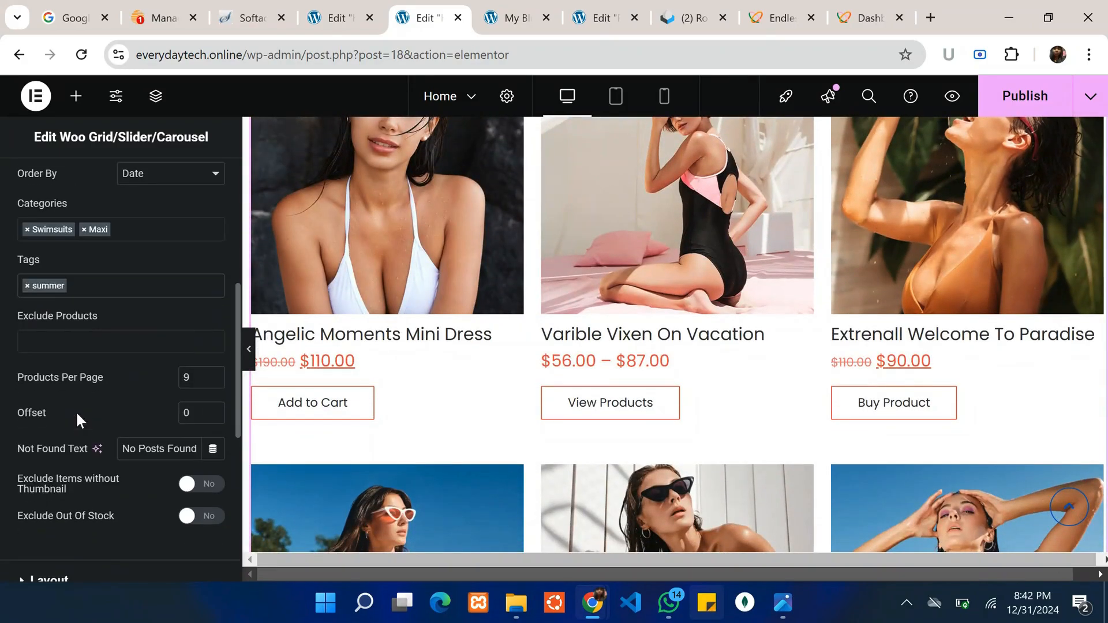
{"action": "left_click", "coordinate": [80, 335]}
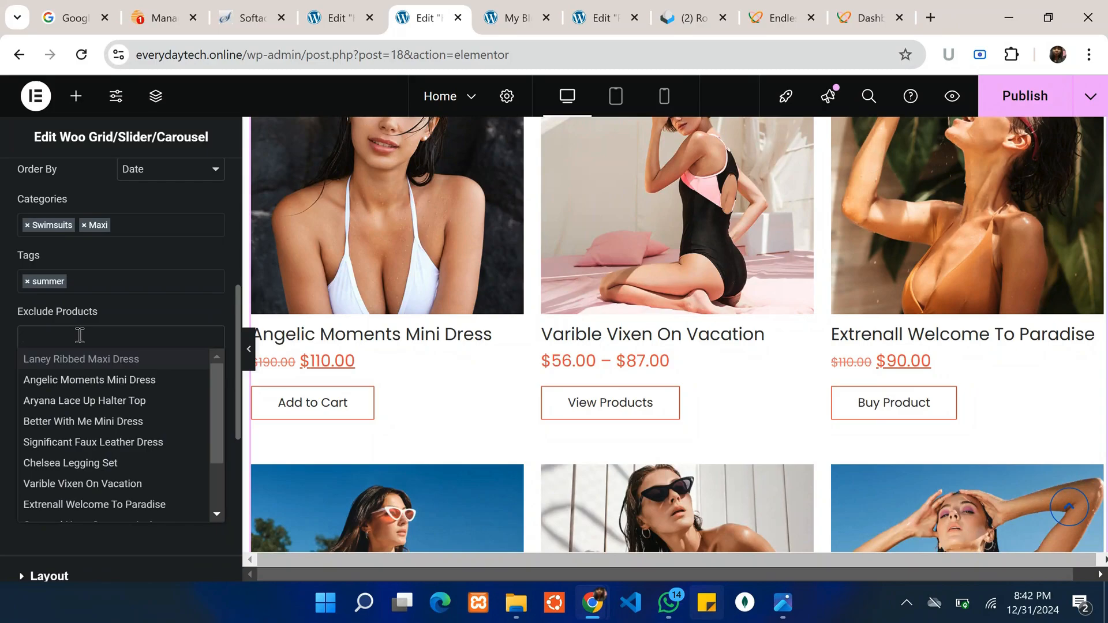
{"action": "left_click", "coordinate": [139, 312]}
{"action": "scroll", "coordinate": [482, 462], "scroll_direction": "down", "scroll_amount": 5}
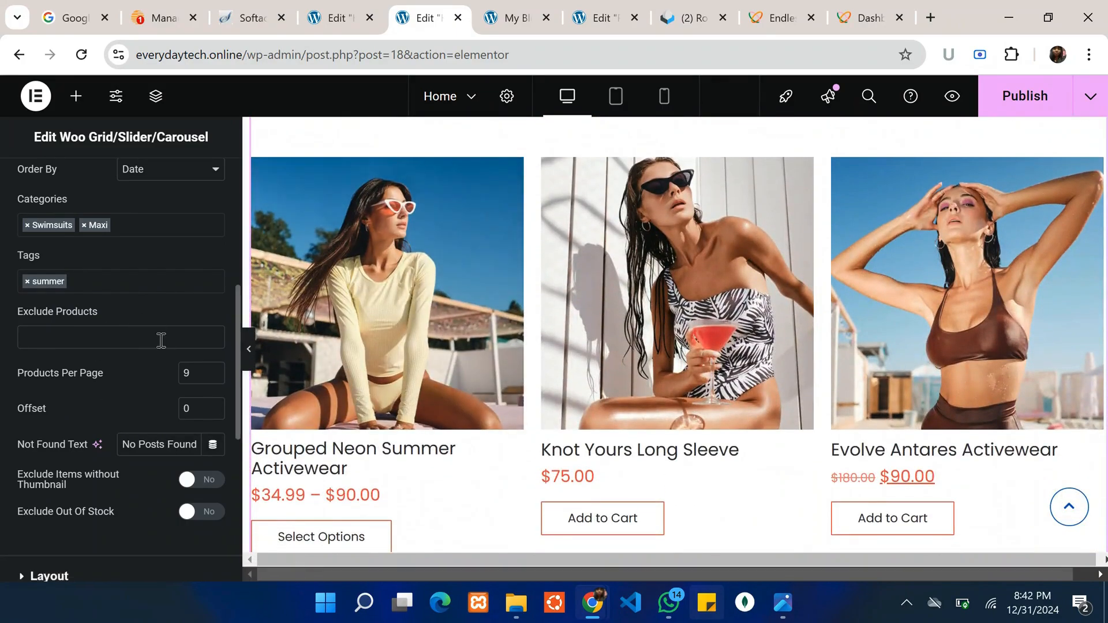
{"action": "scroll", "coordinate": [161, 341], "scroll_direction": "down", "scroll_amount": 2}
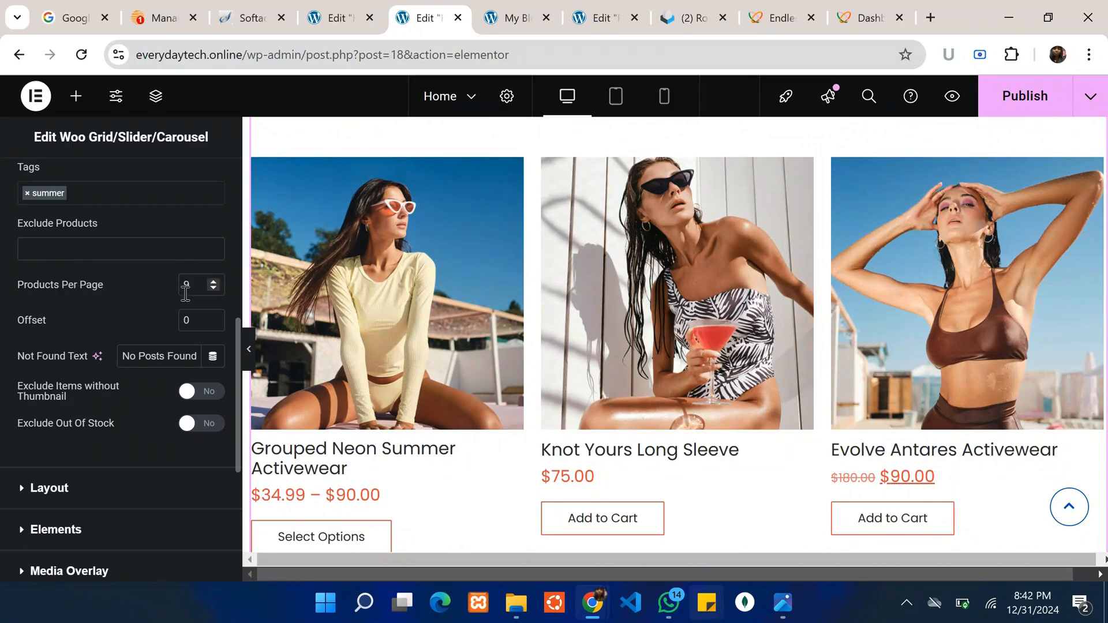
{"action": "scroll", "coordinate": [483, 358], "scroll_direction": "up", "scroll_amount": 2}
{"action": "scroll", "coordinate": [483, 356], "scroll_direction": "down", "scroll_amount": 3}
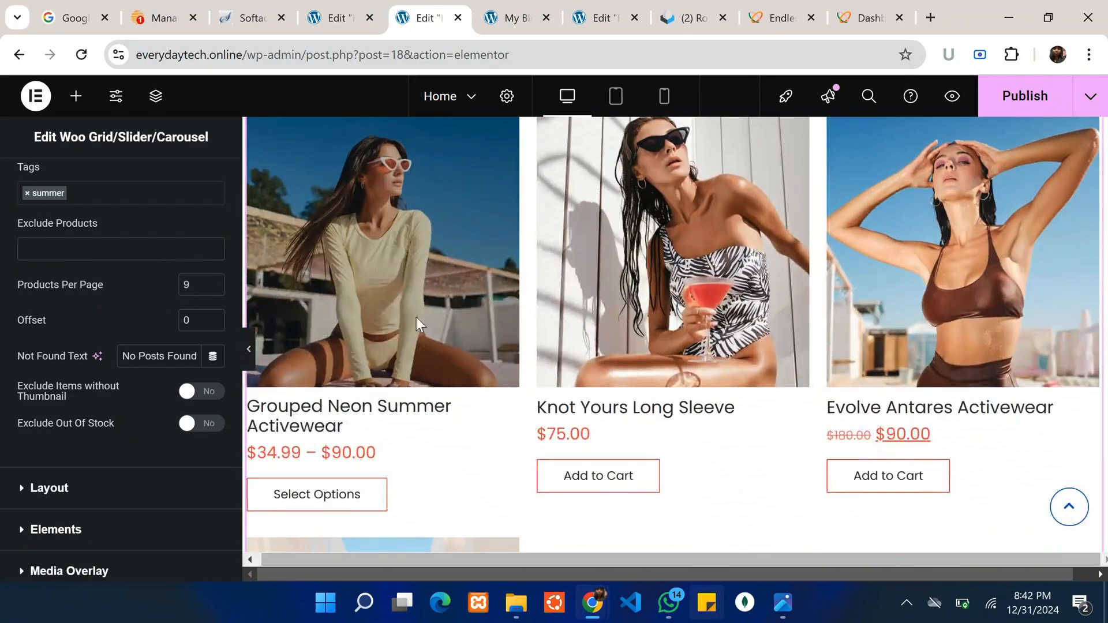
{"action": "scroll", "coordinate": [148, 404], "scroll_direction": "down", "scroll_amount": 2}
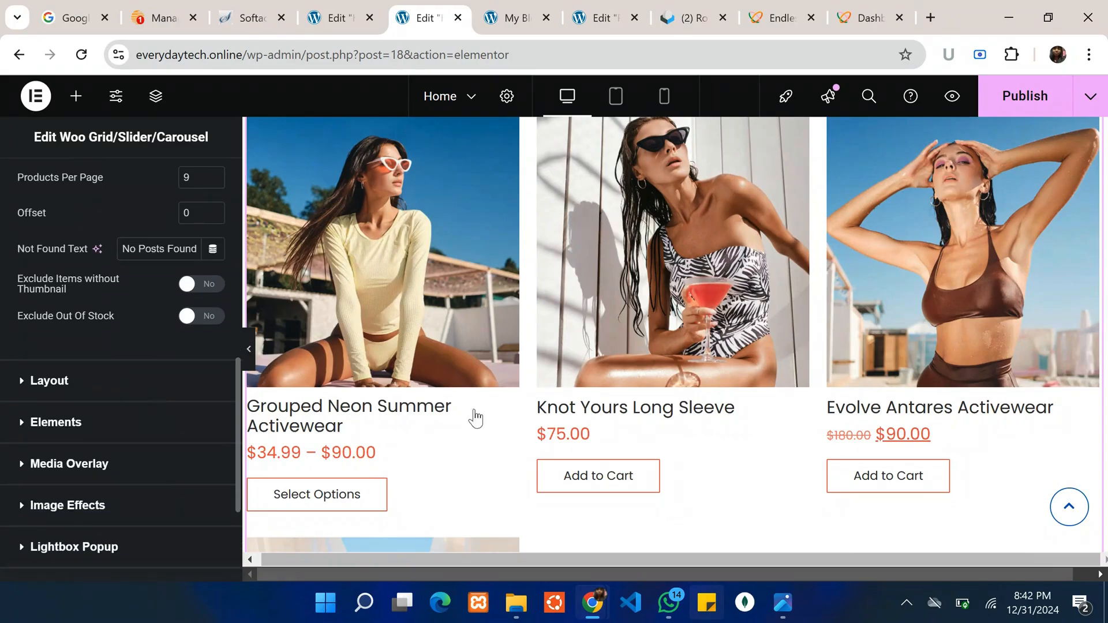
{"action": "scroll", "coordinate": [475, 416], "scroll_direction": "down", "scroll_amount": 5}
{"action": "scroll", "coordinate": [482, 423], "scroll_direction": "down", "scroll_amount": 5}
{"action": "scroll", "coordinate": [482, 422], "scroll_direction": "up", "scroll_amount": 8}
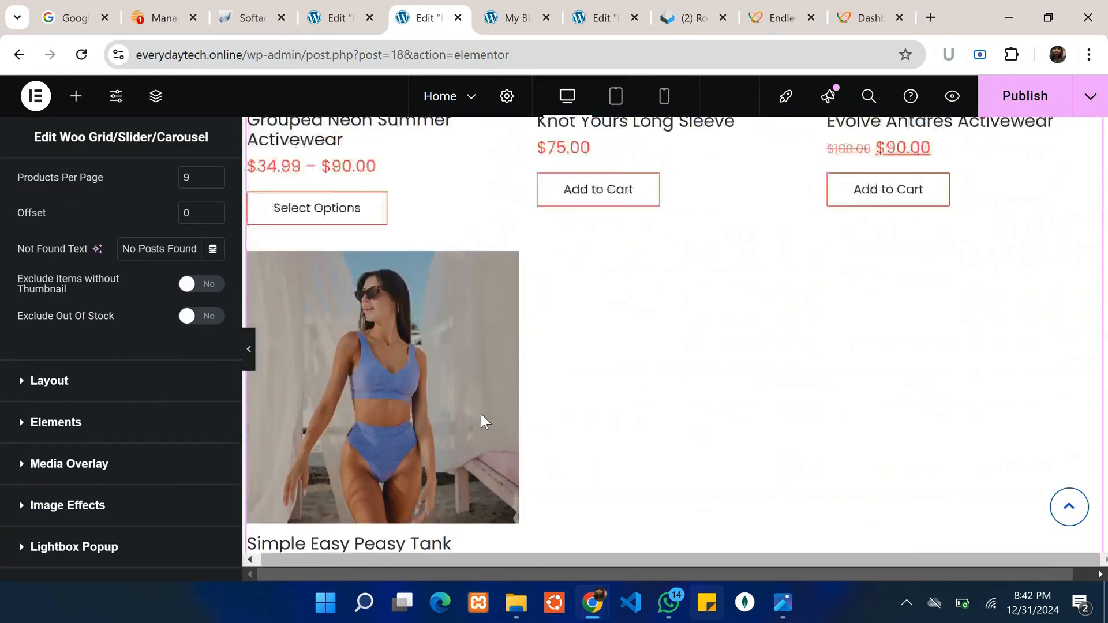
{"action": "scroll", "coordinate": [483, 415], "scroll_direction": "up", "scroll_amount": 3}
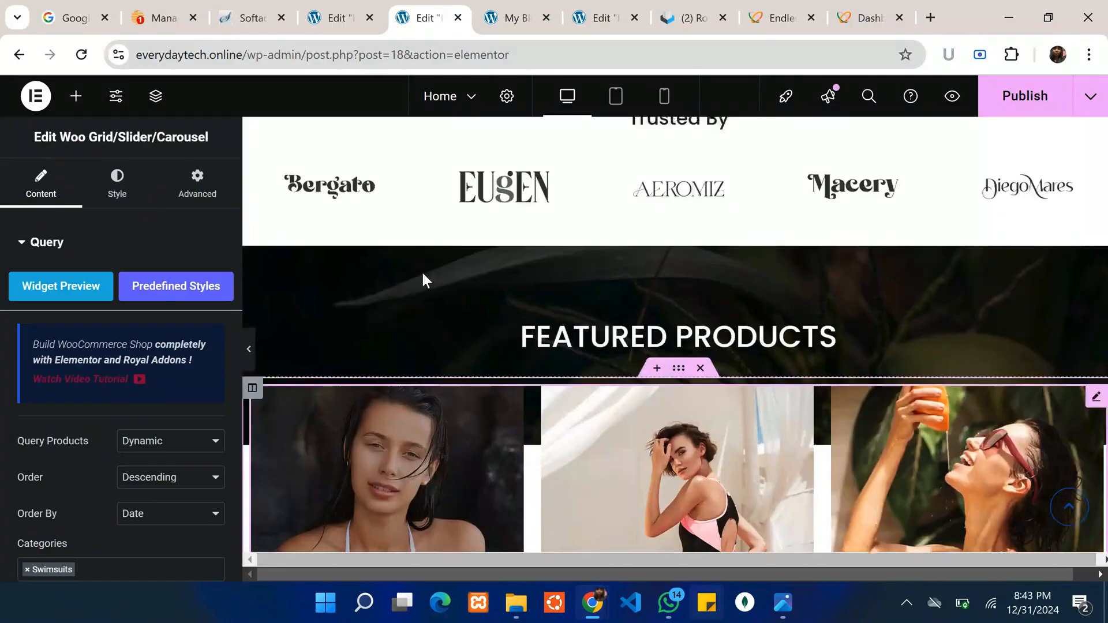
{"action": "scroll", "coordinate": [422, 271], "scroll_direction": "down", "scroll_amount": 4}
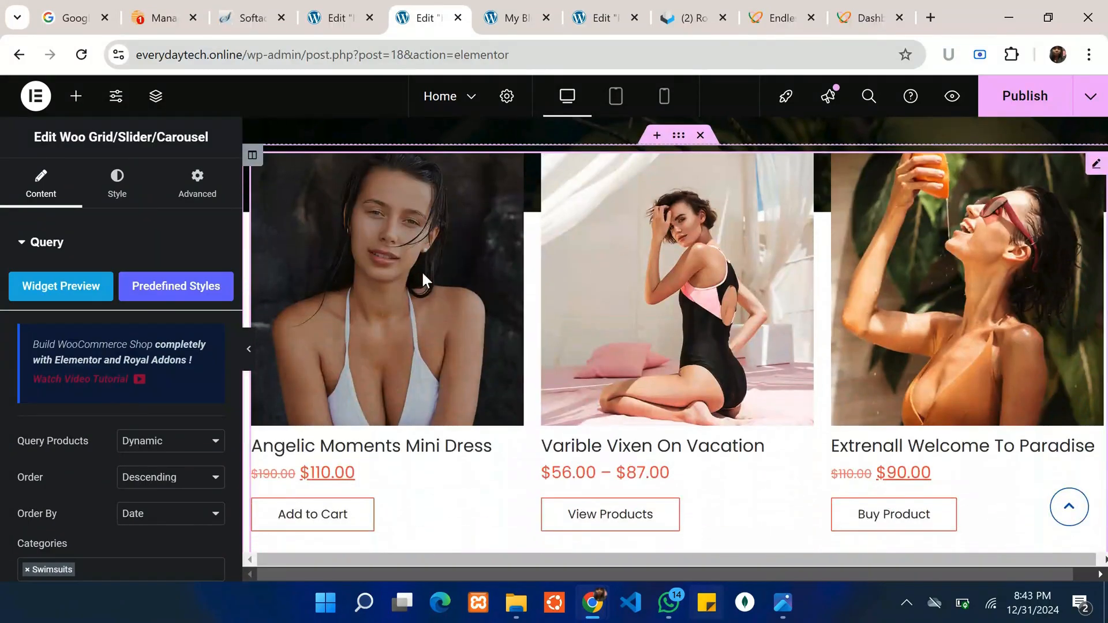
Set the product price color in the grid widget's style settings to #0056c8
{"action": "left_click", "coordinate": [117, 190]}
{"action": "scroll", "coordinate": [160, 347], "scroll_direction": "down", "scroll_amount": 8}
{"action": "scroll", "coordinate": [162, 358], "scroll_direction": "down", "scroll_amount": 4}
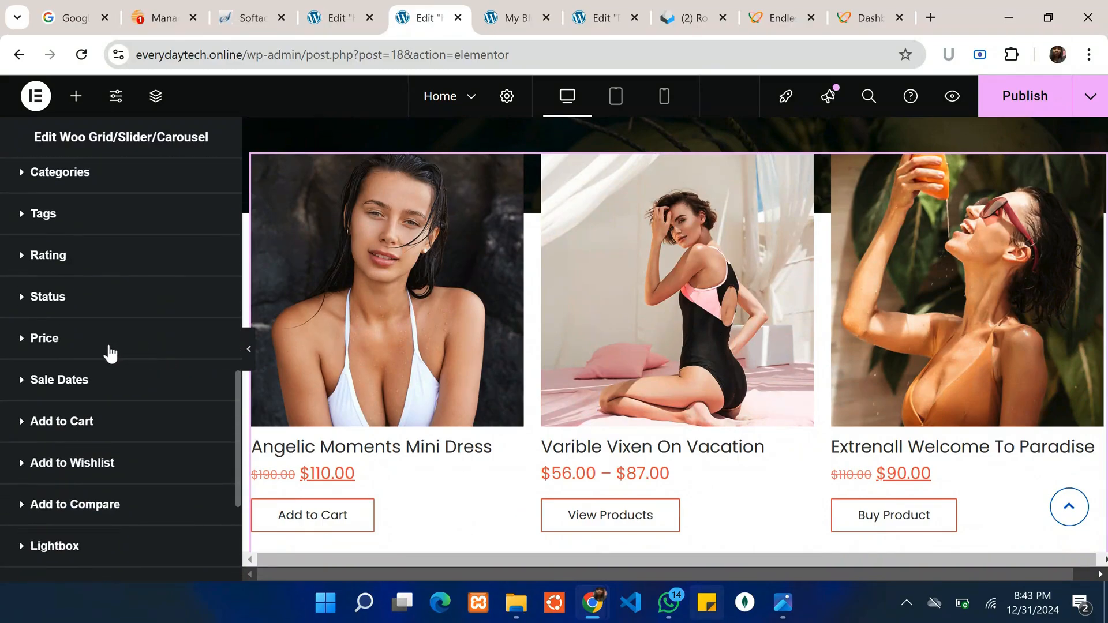
{"action": "left_click", "coordinate": [109, 353]}
{"action": "scroll", "coordinate": [138, 379], "scroll_direction": "down", "scroll_amount": 5}
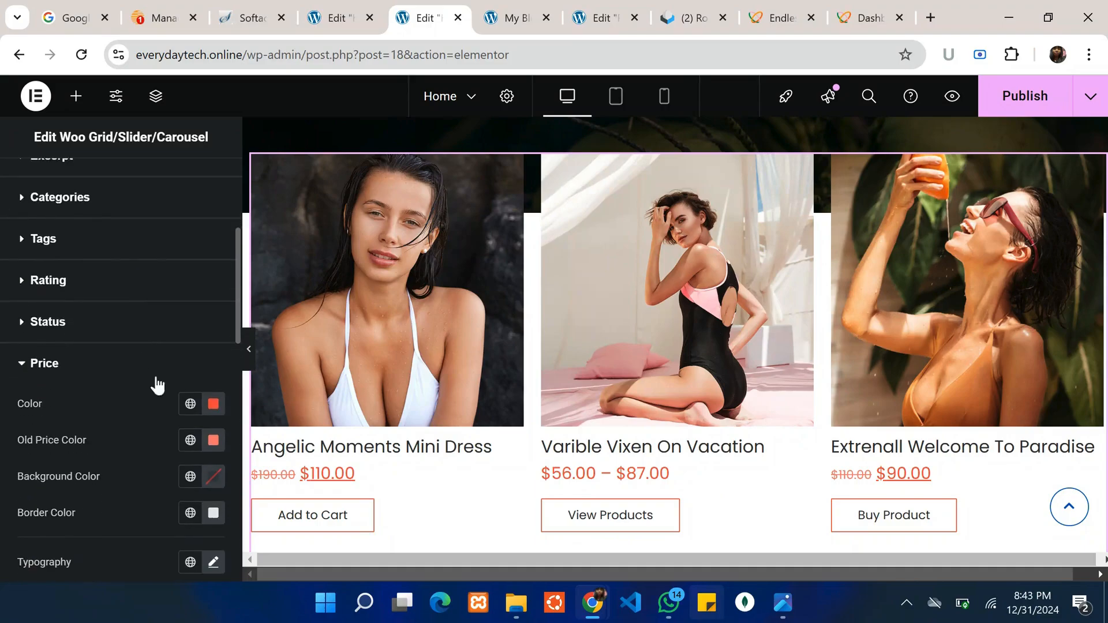
{"action": "left_click", "coordinate": [214, 404]}
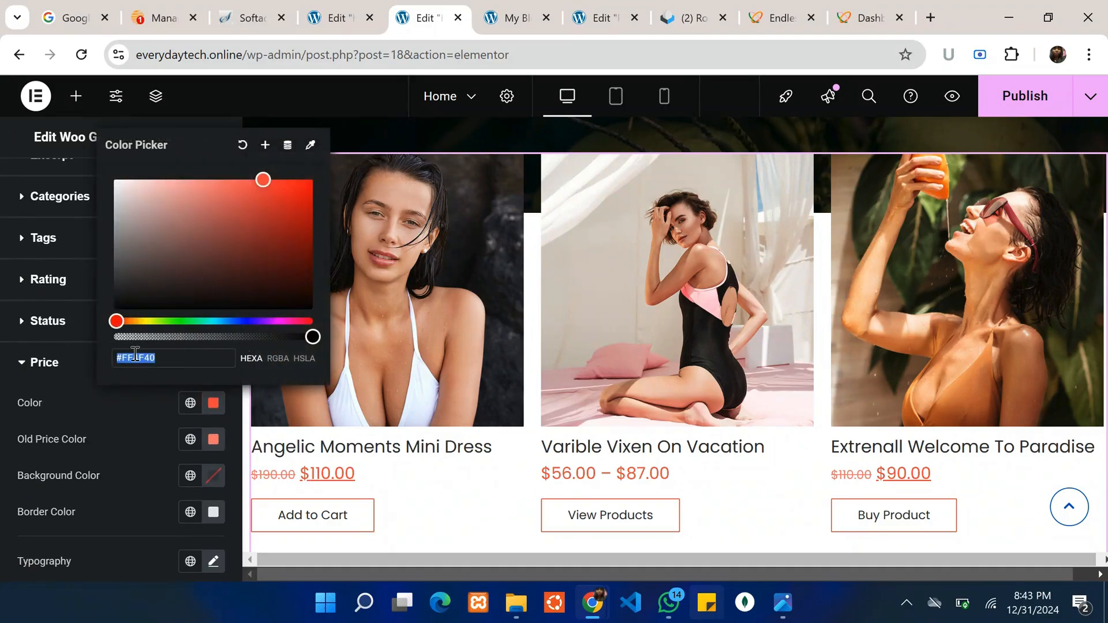
{"action": "type", "text": "#0056c8"}
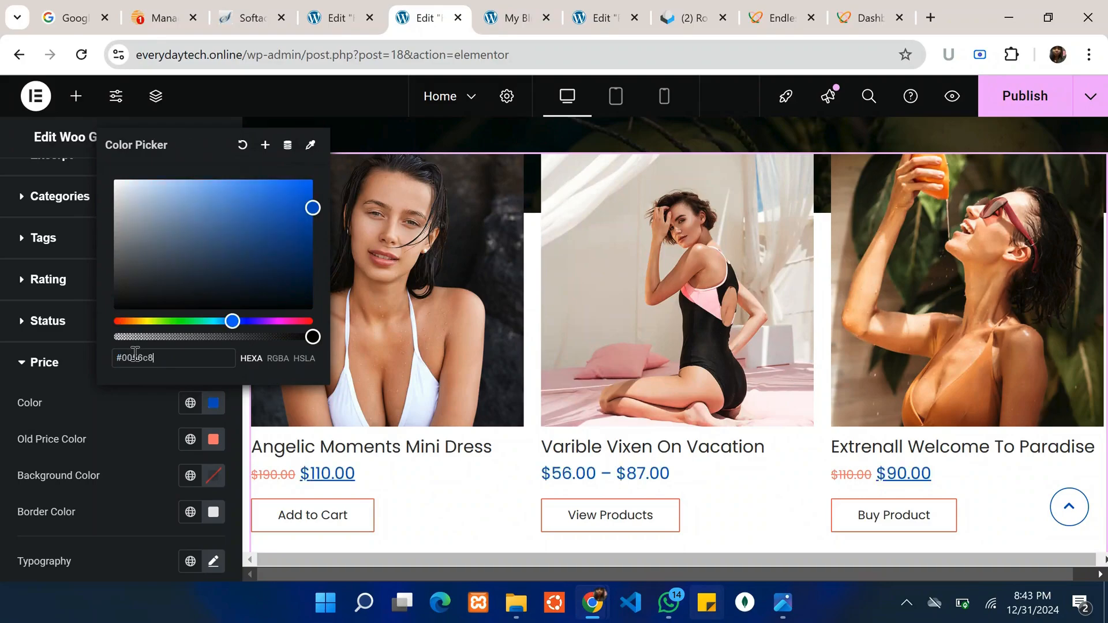
{"action": "left_click", "coordinate": [117, 437]}
Change the old price color to dark gray #2C2C2C
{"action": "scroll", "coordinate": [118, 437], "scroll_direction": "down", "scroll_amount": 2}
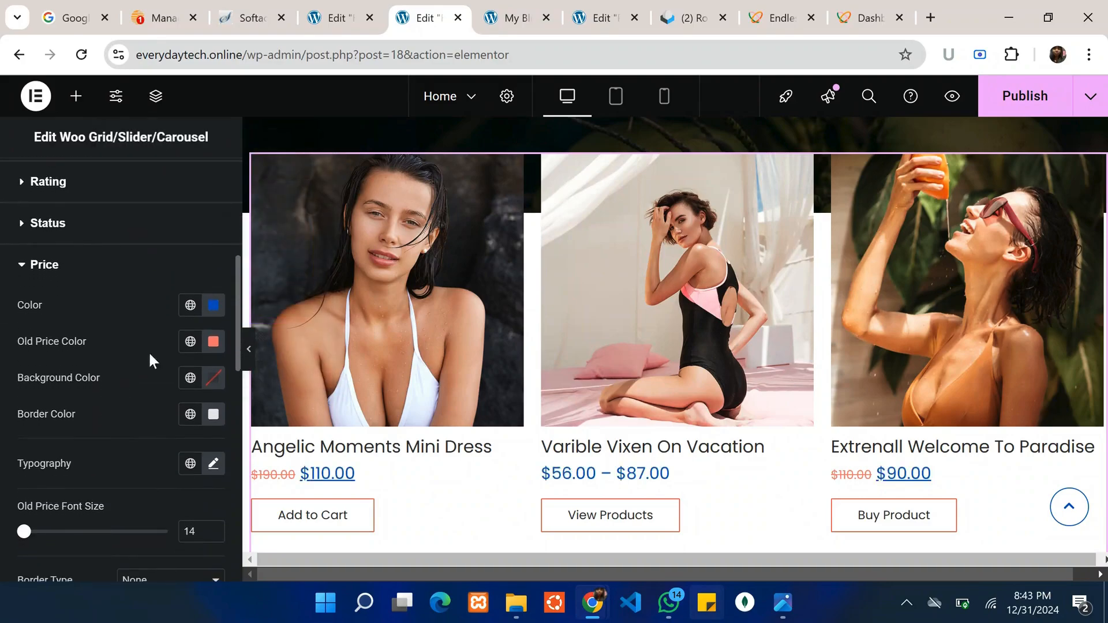
{"action": "left_click", "coordinate": [212, 350]}
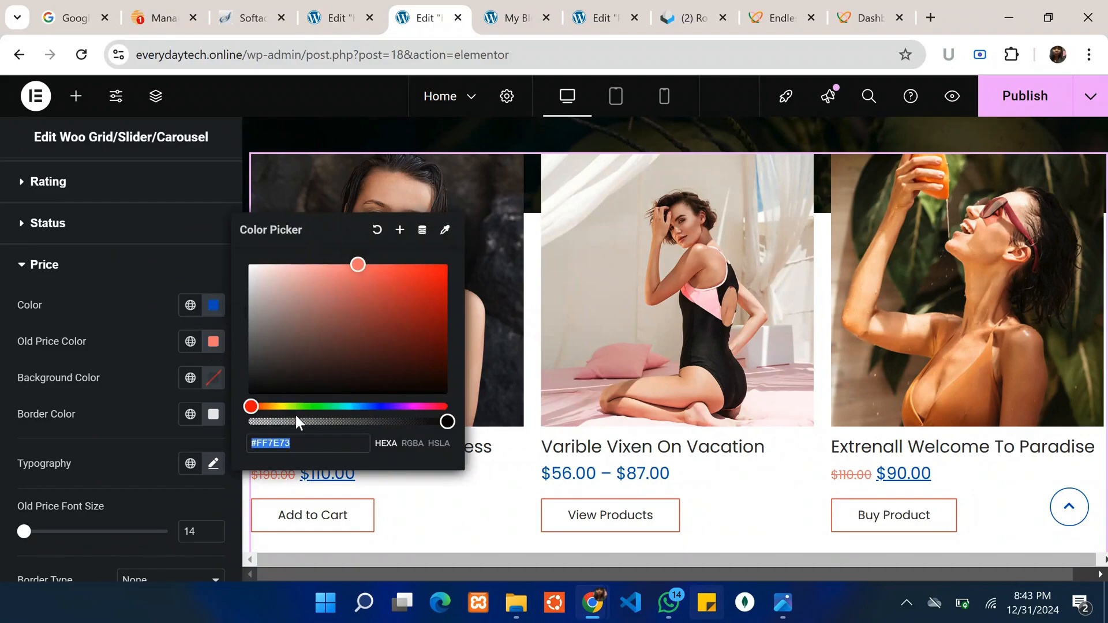
{"action": "left_click_drag", "start_coordinate": [345, 274], "coordinate": [242, 381]}
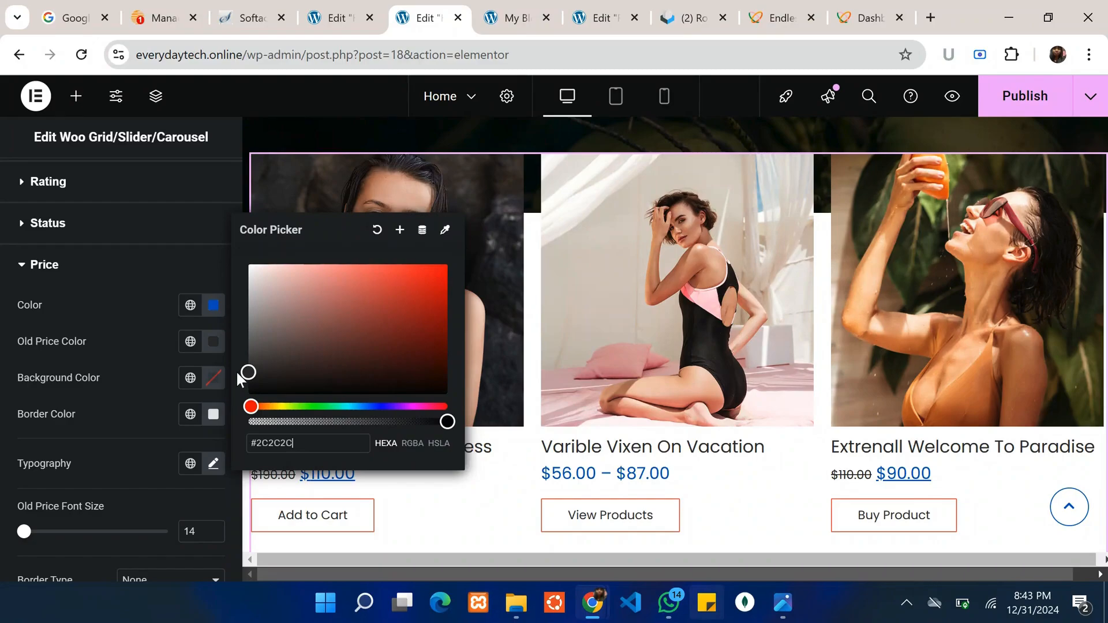
{"action": "left_click", "coordinate": [131, 373]}
Set the border color of the Add to Cart button's normal state to near-black #141414
{"action": "scroll", "coordinate": [131, 373], "scroll_direction": "down", "scroll_amount": 1}
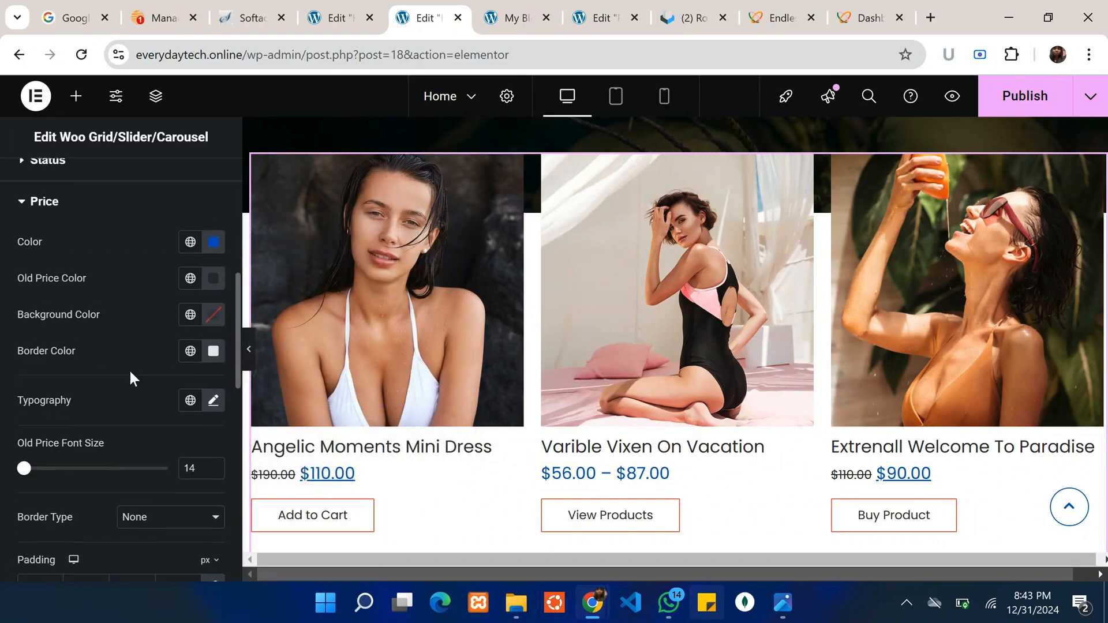
{"action": "scroll", "coordinate": [439, 491], "scroll_direction": "down", "scroll_amount": 2}
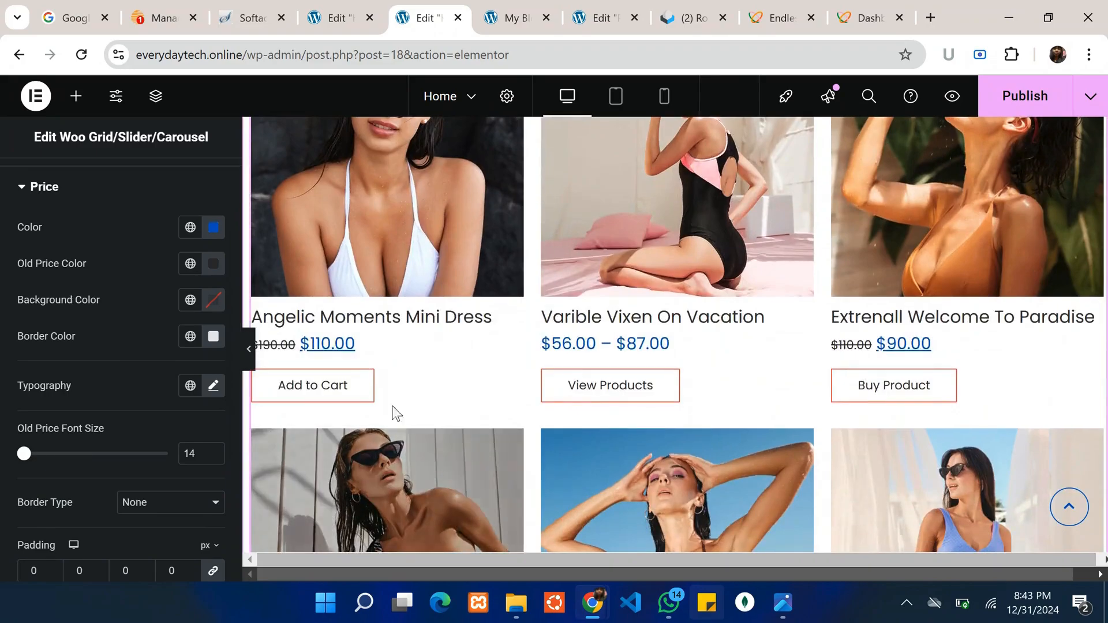
{"action": "scroll", "coordinate": [168, 430], "scroll_direction": "down", "scroll_amount": 2}
{"action": "scroll", "coordinate": [168, 430], "scroll_direction": "down", "scroll_amount": 4}
{"action": "scroll", "coordinate": [104, 347], "scroll_direction": "down", "scroll_amount": 2}
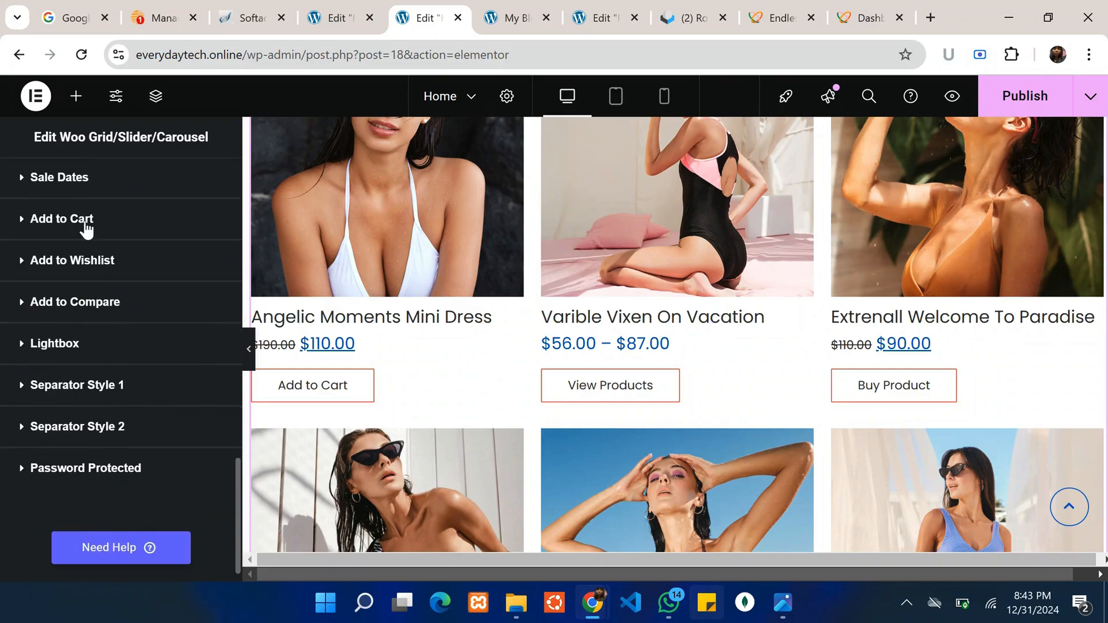
{"action": "left_click", "coordinate": [101, 219]}
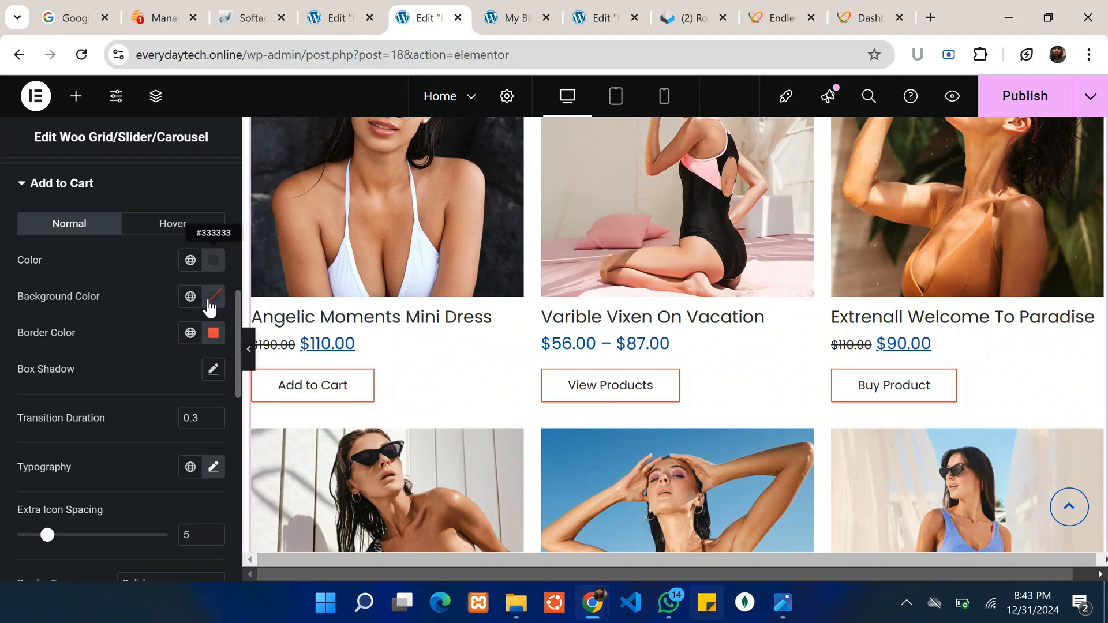
{"action": "left_click", "coordinate": [213, 333]}
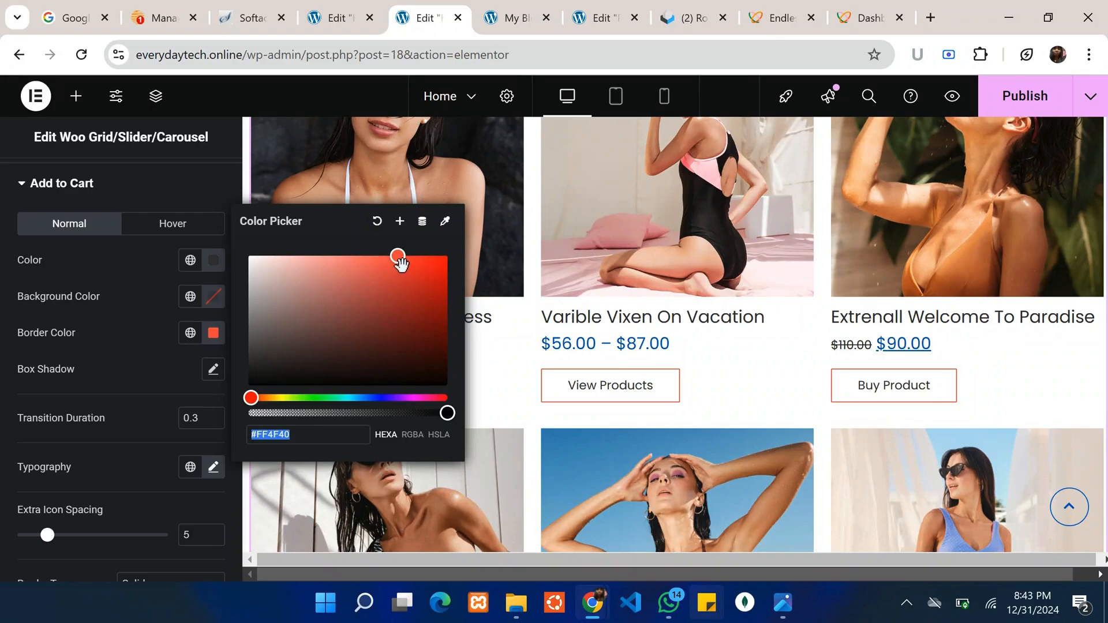
{"action": "type", "text": "#1B1818"}
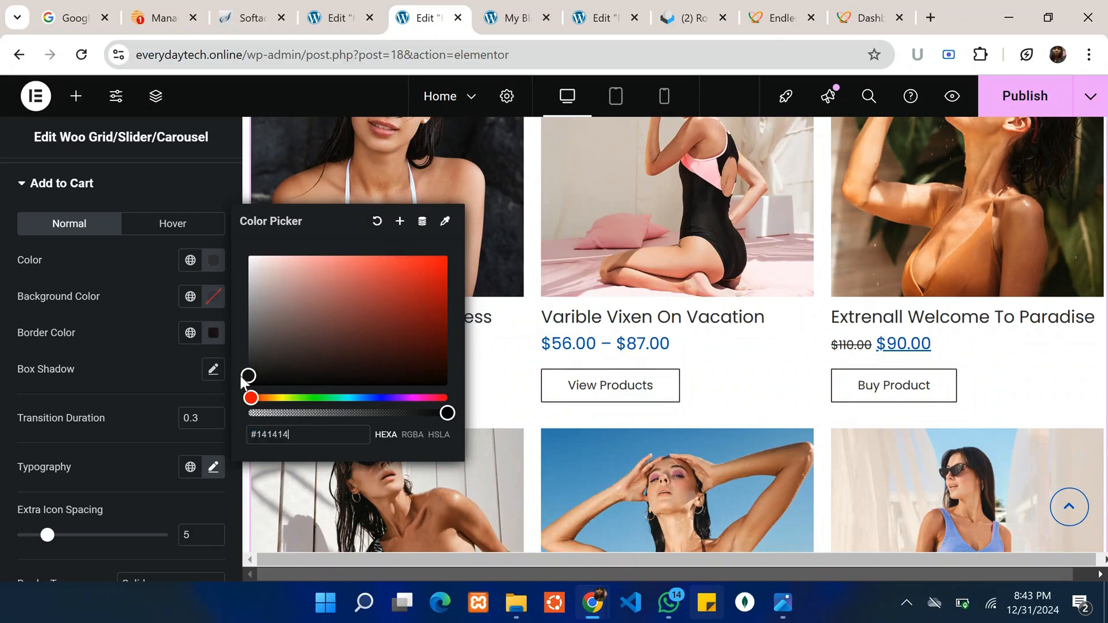
{"action": "left_click", "coordinate": [141, 334]}
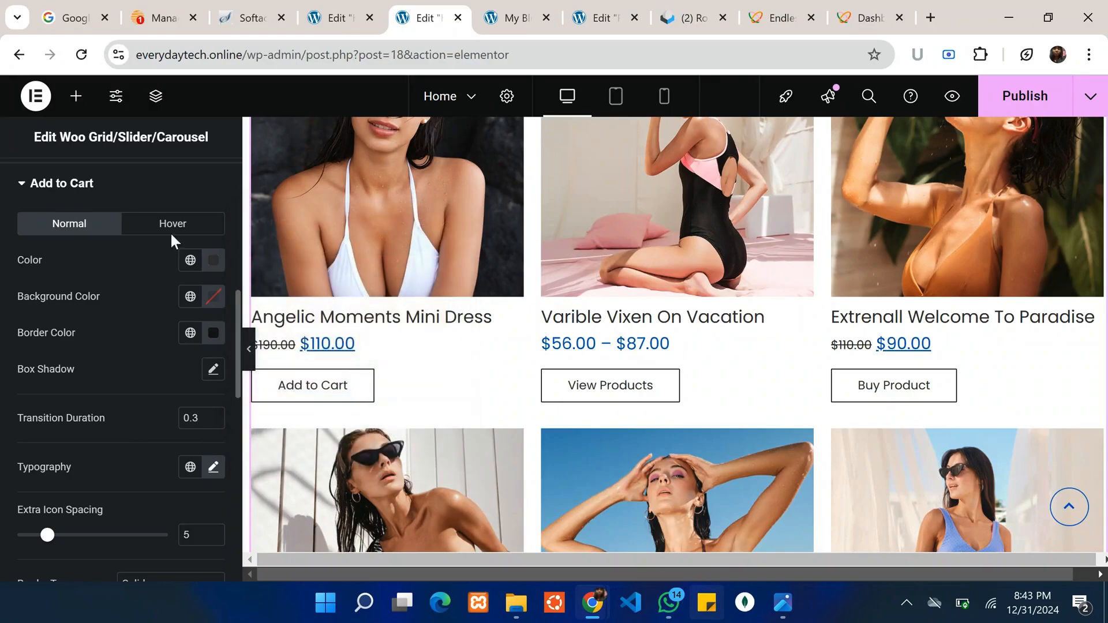
Set the background color of the Add to Cart button's hover state to #0056c8
{"action": "left_click", "coordinate": [184, 230]}
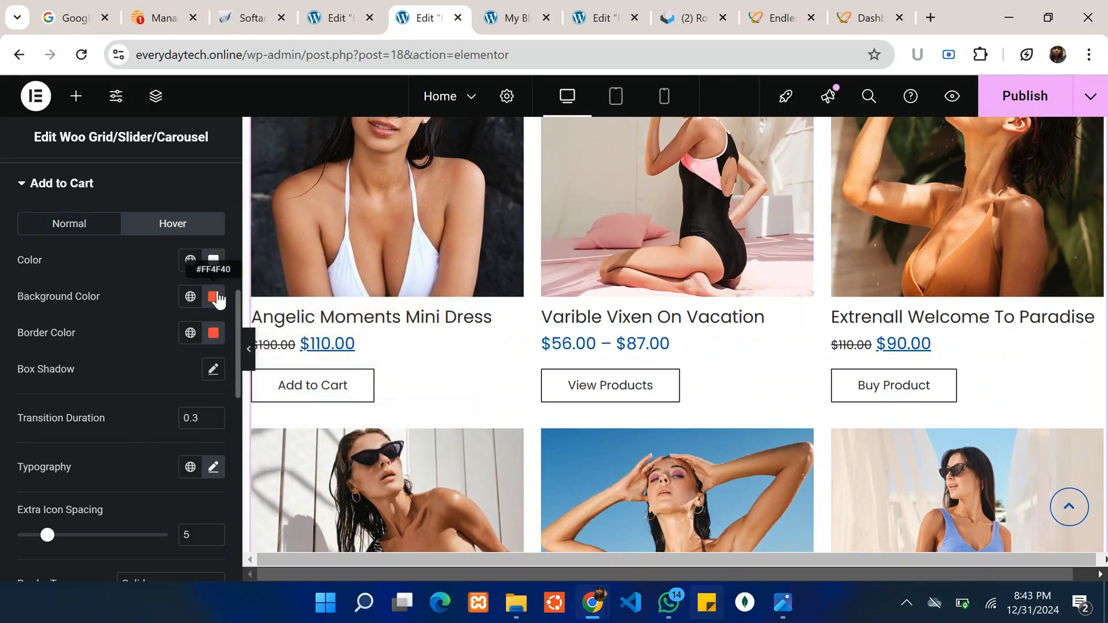
{"action": "left_click", "coordinate": [214, 297]}
{"action": "type", "text": "#0056c8"}
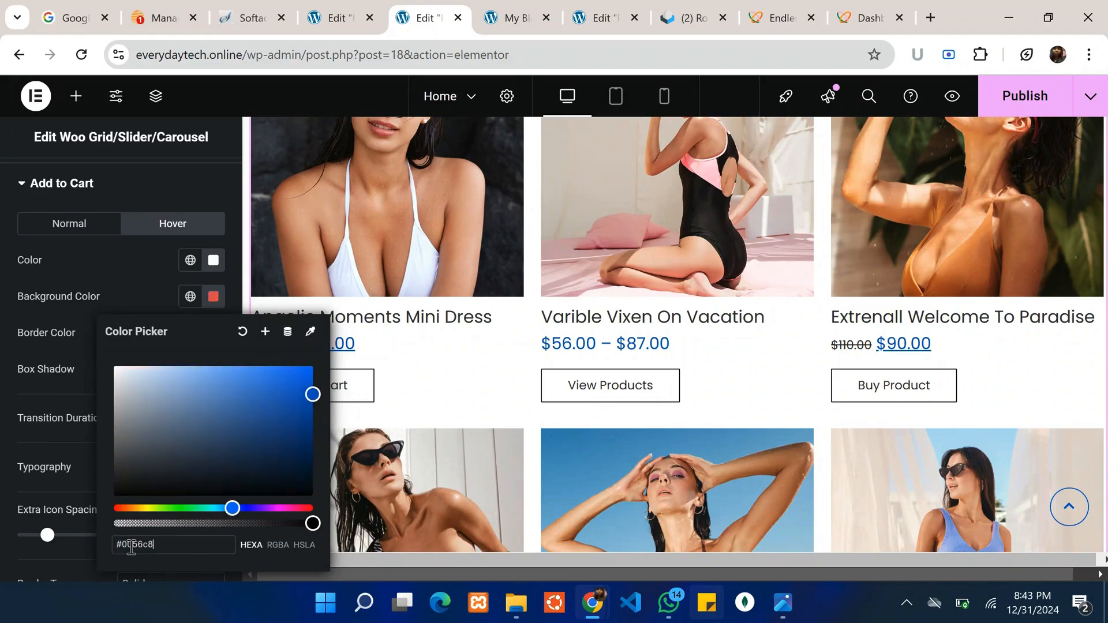
{"action": "left_click", "coordinate": [211, 300]}
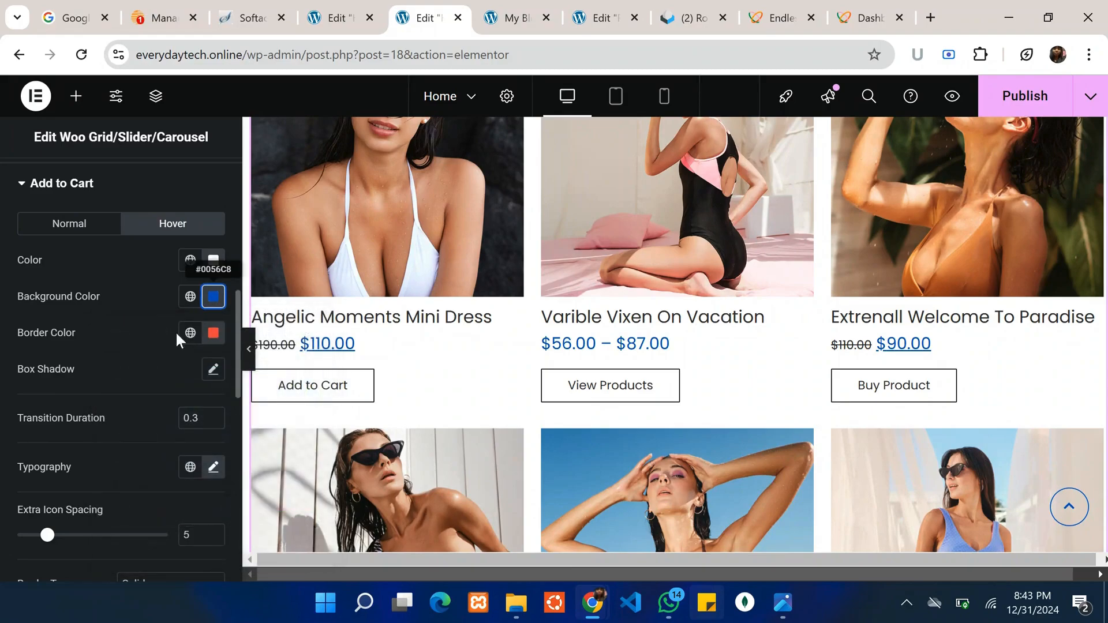
Set the border color of the Add to Cart button's hover state to #0056c8
{"action": "left_click", "coordinate": [213, 333]}
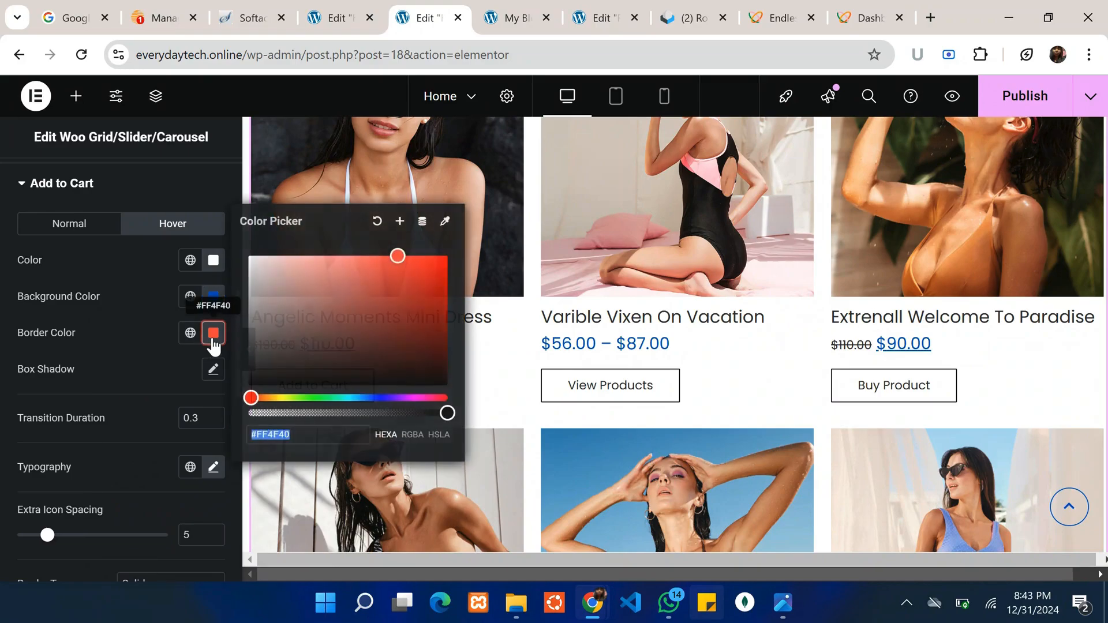
{"action": "type", "text": "#0056c8"}
{"action": "left_click", "coordinate": [105, 338]}
{"action": "scroll", "coordinate": [105, 339], "scroll_direction": "down", "scroll_amount": 5}
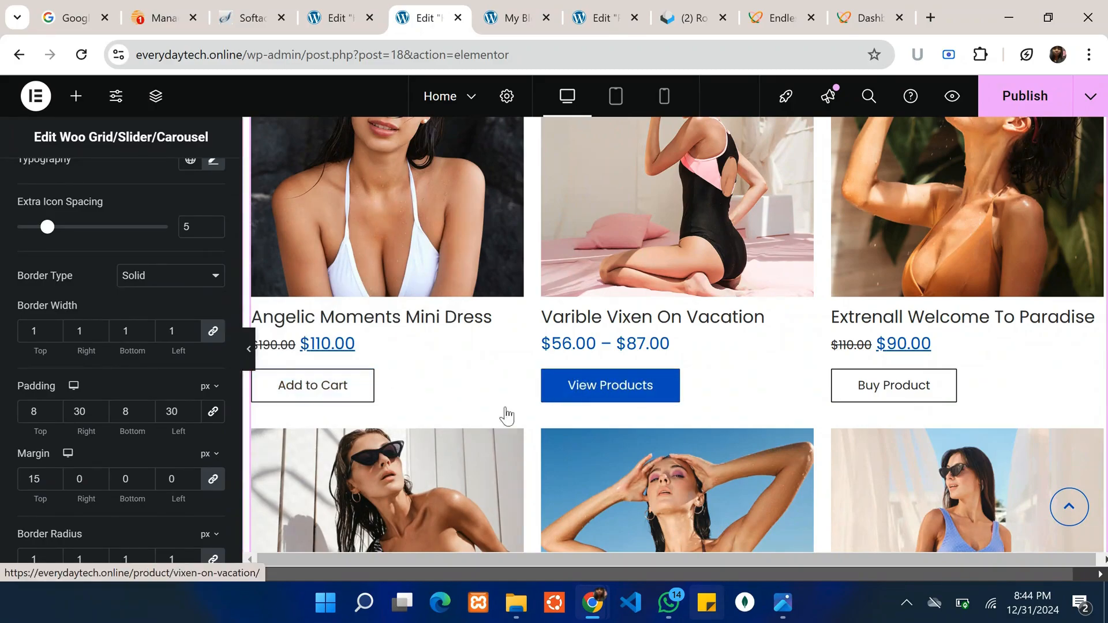
Check the restyled product grid and its buttons, and look over the promo banners and Sale Products section below it
{"action": "scroll", "coordinate": [429, 428], "scroll_direction": "down", "scroll_amount": 6}
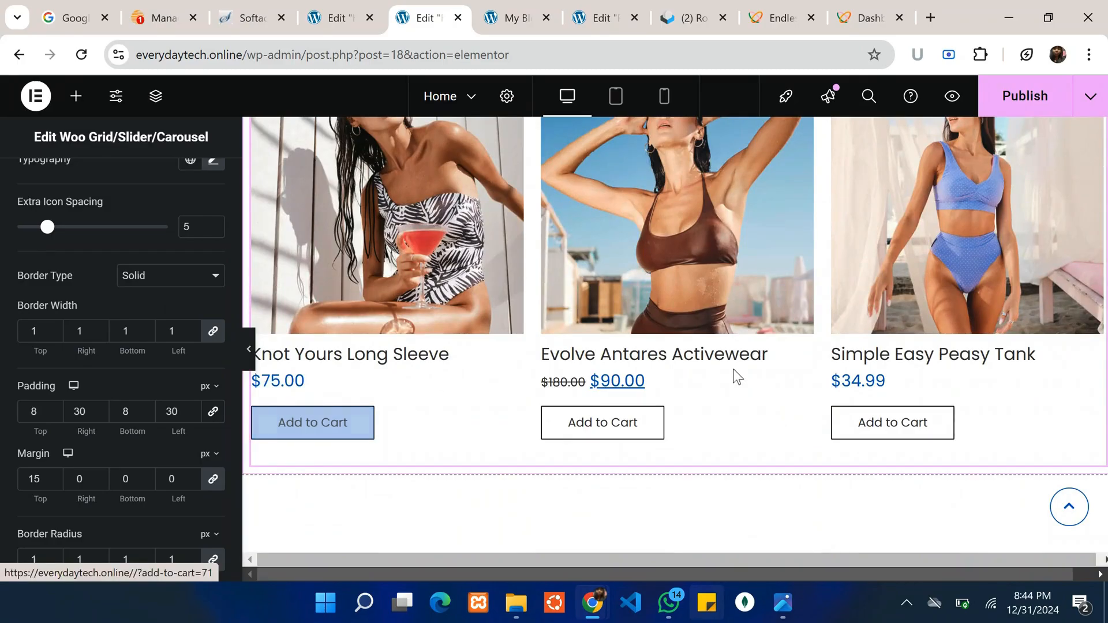
{"action": "scroll", "coordinate": [736, 376], "scroll_direction": "up", "scroll_amount": 10}
{"action": "scroll", "coordinate": [737, 376], "scroll_direction": "down", "scroll_amount": 7}
{"action": "scroll", "coordinate": [733, 376], "scroll_direction": "down", "scroll_amount": 10}
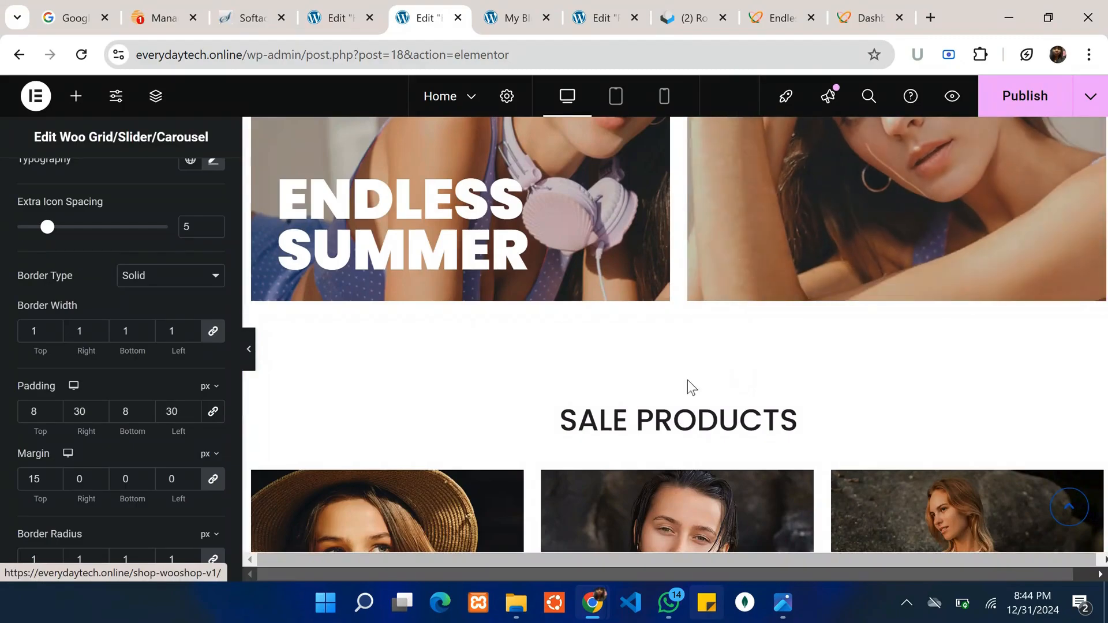
{"action": "scroll", "coordinate": [752, 462], "scroll_direction": "up", "scroll_amount": 4}
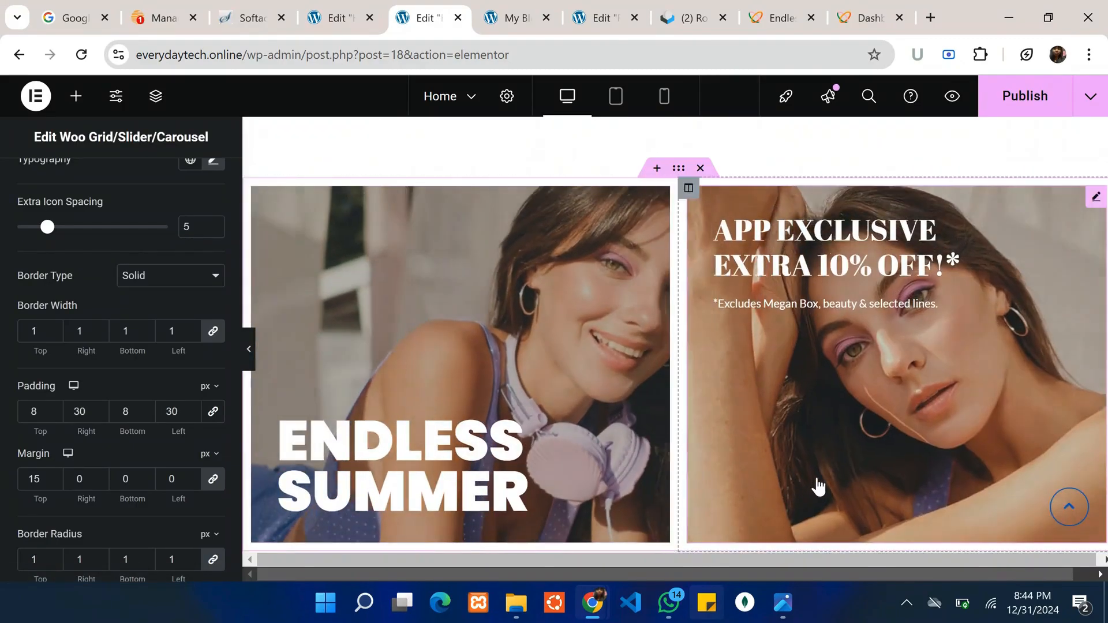
{"action": "scroll", "coordinate": [817, 485], "scroll_direction": "down", "scroll_amount": 5}
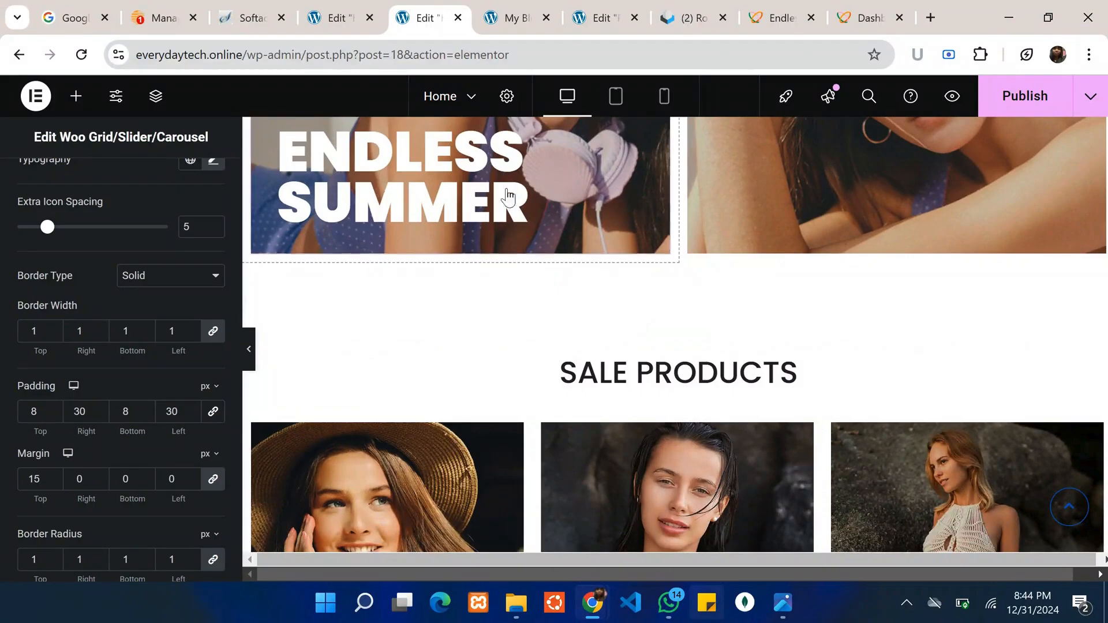
{"action": "scroll", "coordinate": [629, 383], "scroll_direction": "up", "scroll_amount": 5}
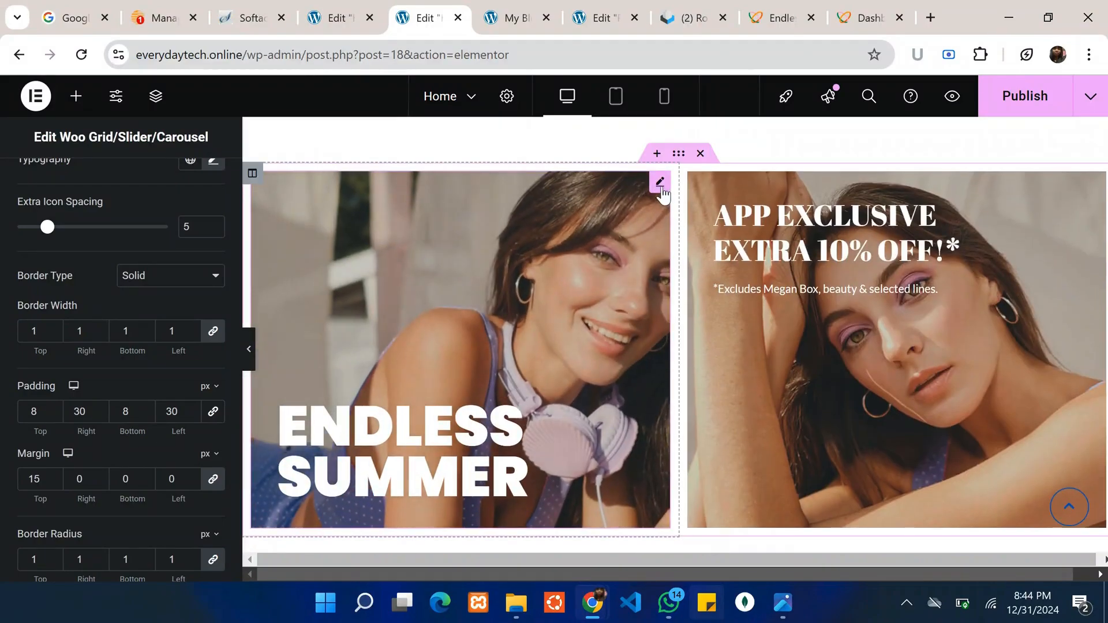
Open the Endless Summer promo box for editing and examine its image, title and description settings
{"action": "left_click", "coordinate": [660, 183]}
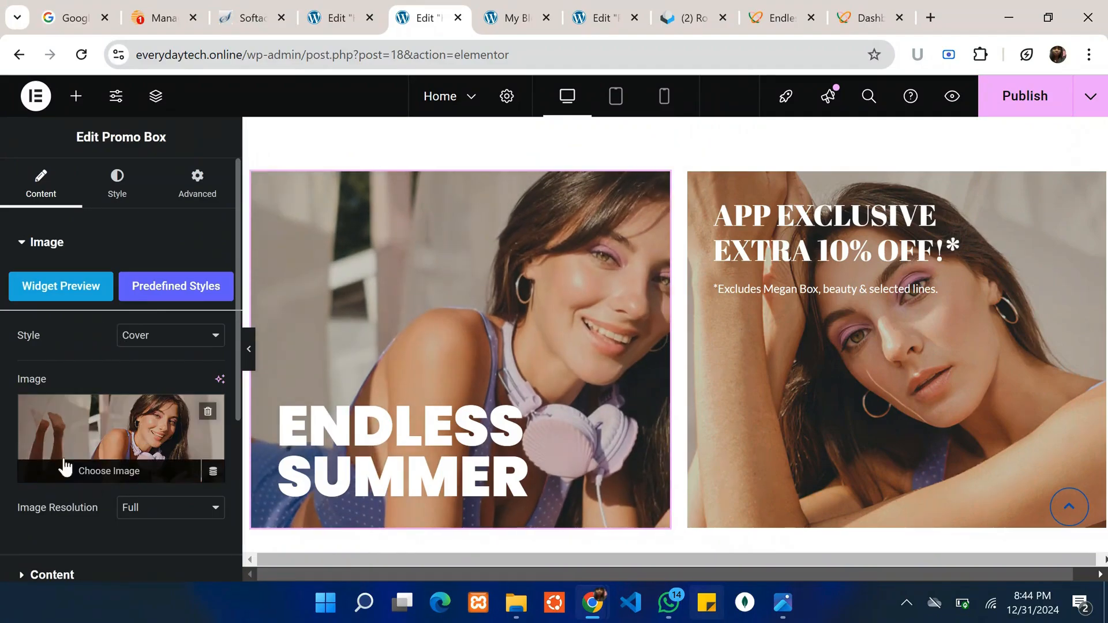
{"action": "scroll", "coordinate": [81, 478], "scroll_direction": "down", "scroll_amount": 4}
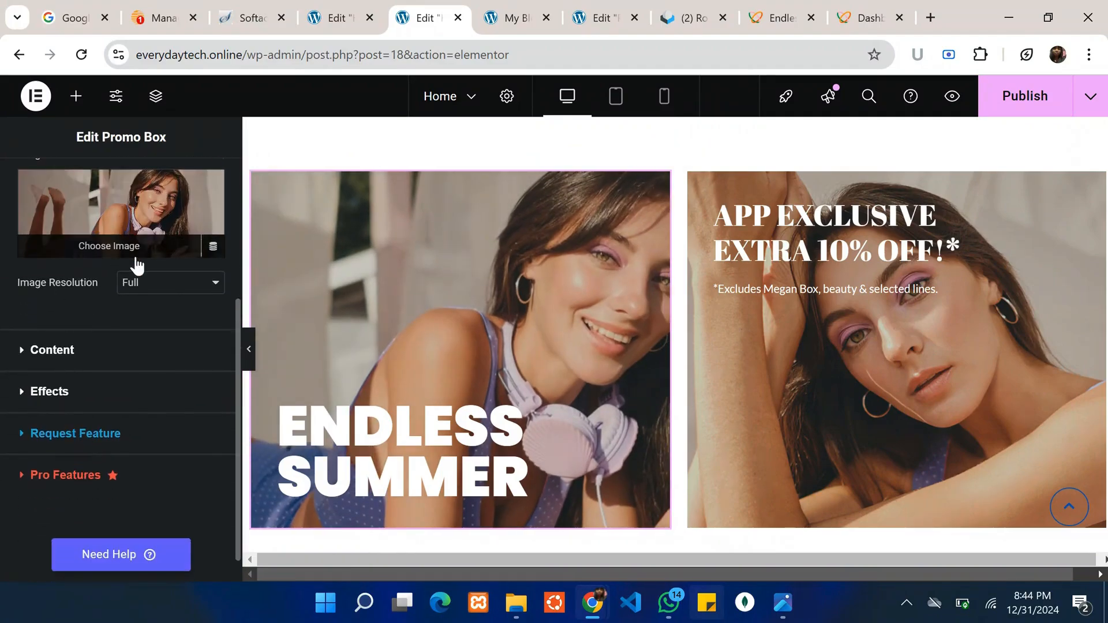
{"action": "scroll", "coordinate": [137, 265], "scroll_direction": "up", "scroll_amount": 2}
{"action": "scroll", "coordinate": [136, 265], "scroll_direction": "down", "scroll_amount": 2}
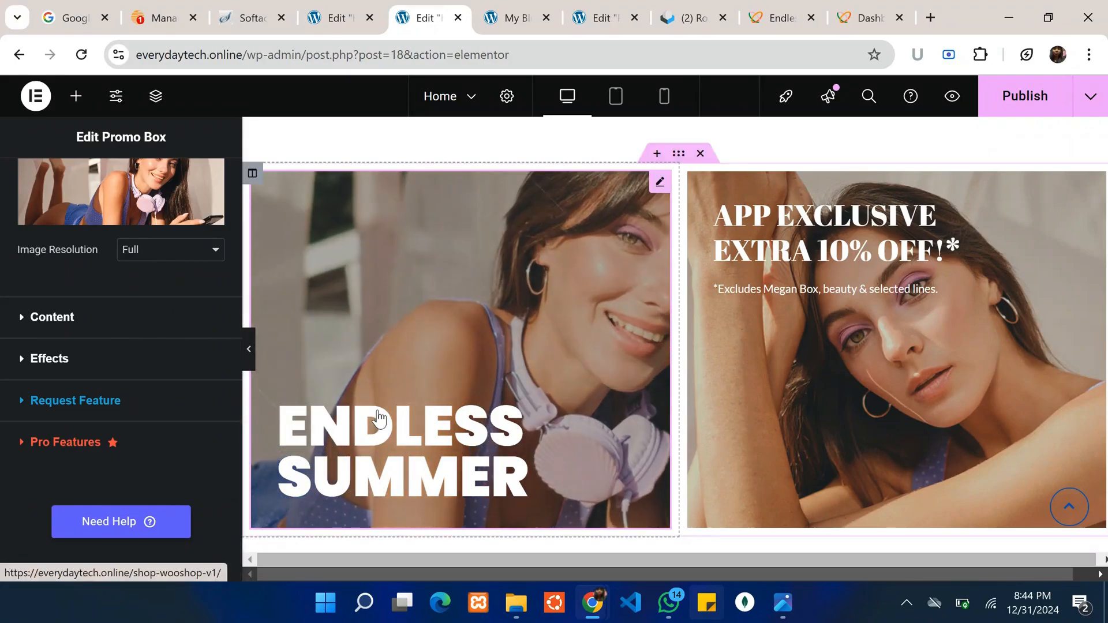
{"action": "left_click", "coordinate": [117, 319]}
{"action": "scroll", "coordinate": [117, 320], "scroll_direction": "down", "scroll_amount": 5}
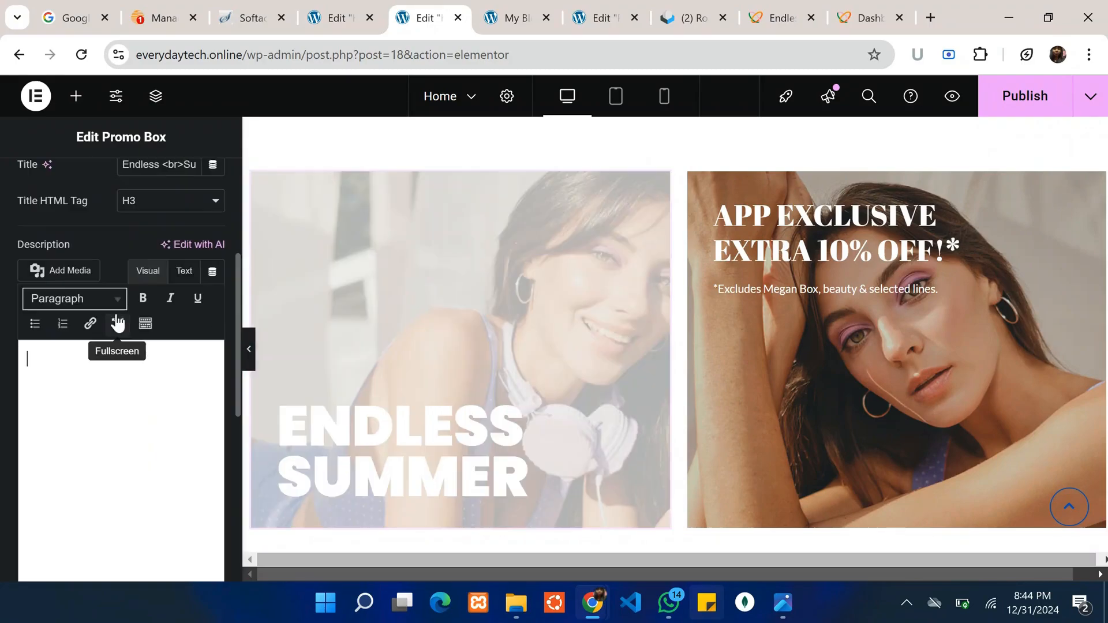
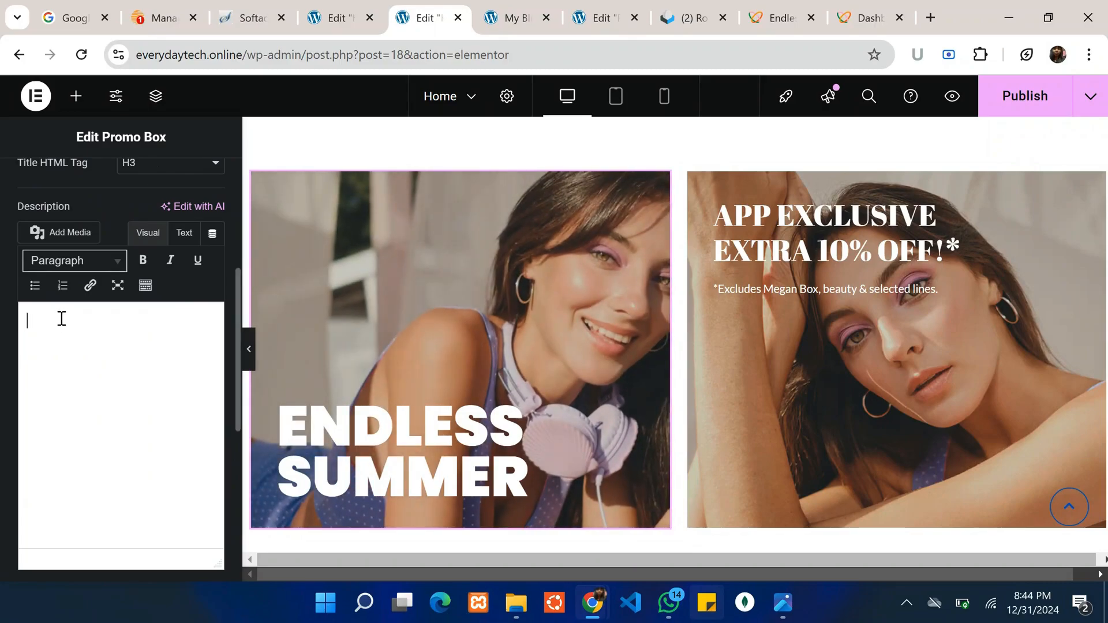
{"action": "scroll", "coordinate": [61, 318], "scroll_direction": "down", "scroll_amount": 2}
Edit the Sale Products grid widget and set its product query to Dynamic
{"action": "scroll", "coordinate": [499, 413], "scroll_direction": "down", "scroll_amount": 7}
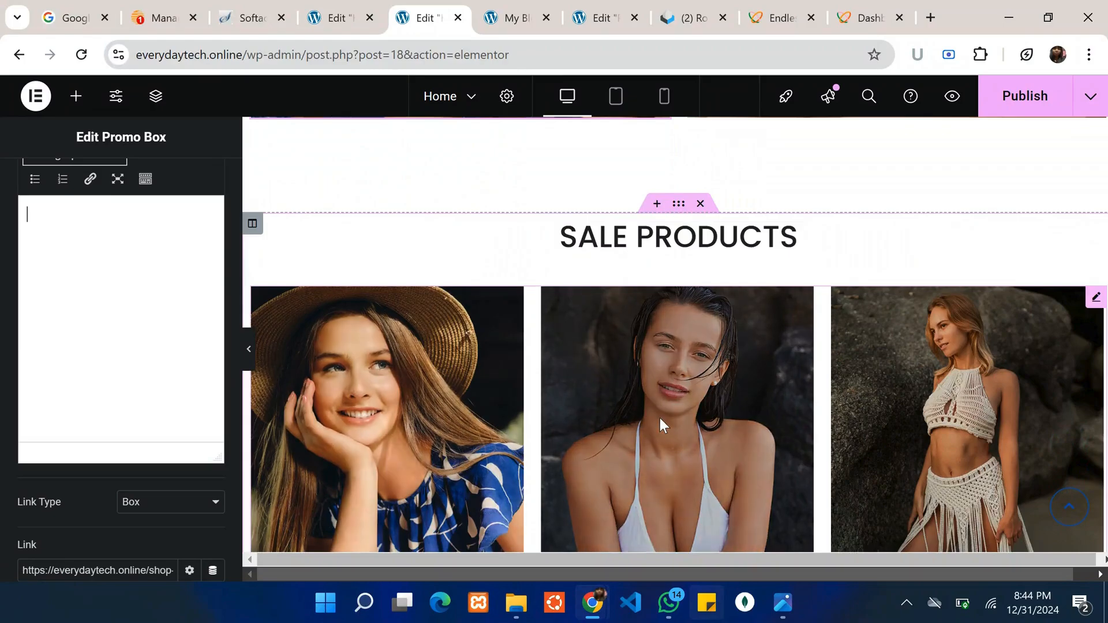
{"action": "scroll", "coordinate": [660, 418], "scroll_direction": "down", "scroll_amount": 2}
{"action": "scroll", "coordinate": [918, 462], "scroll_direction": "down", "scroll_amount": 2}
{"action": "scroll", "coordinate": [918, 487], "scroll_direction": "up", "scroll_amount": 3}
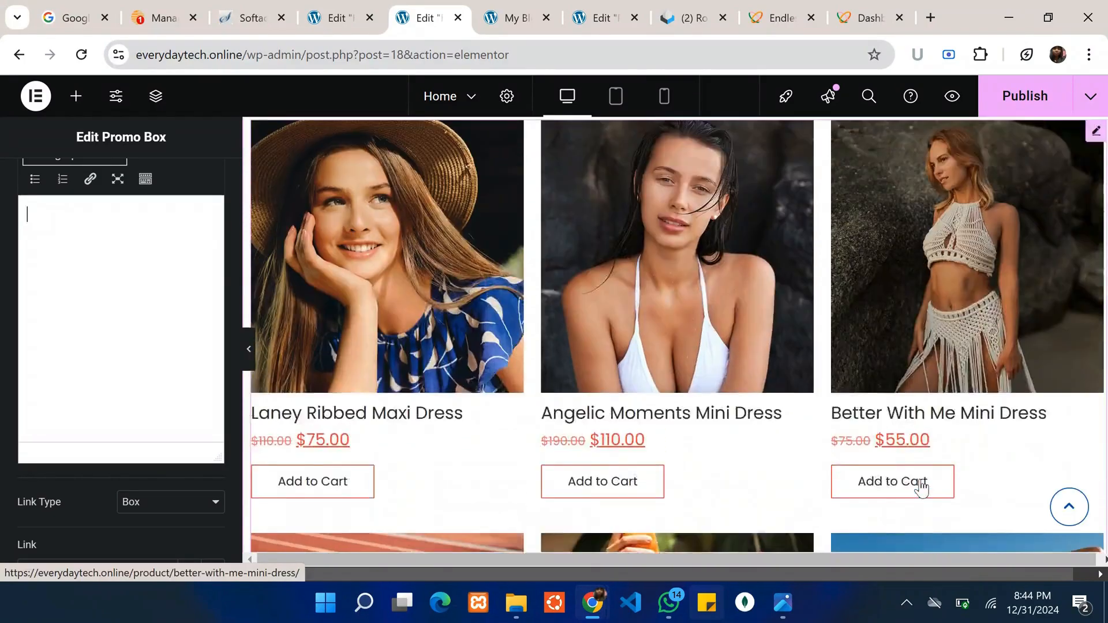
{"action": "scroll", "coordinate": [982, 424], "scroll_direction": "down", "scroll_amount": 2}
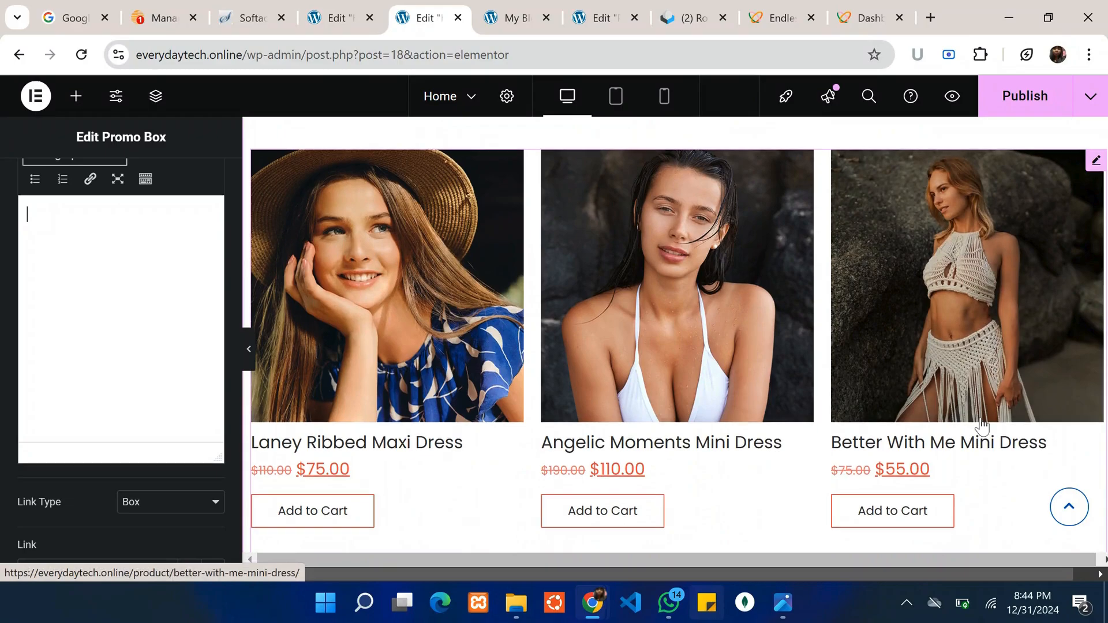
{"action": "scroll", "coordinate": [1028, 288], "scroll_direction": "down", "scroll_amount": 4}
{"action": "scroll", "coordinate": [1029, 290], "scroll_direction": "up", "scroll_amount": 4}
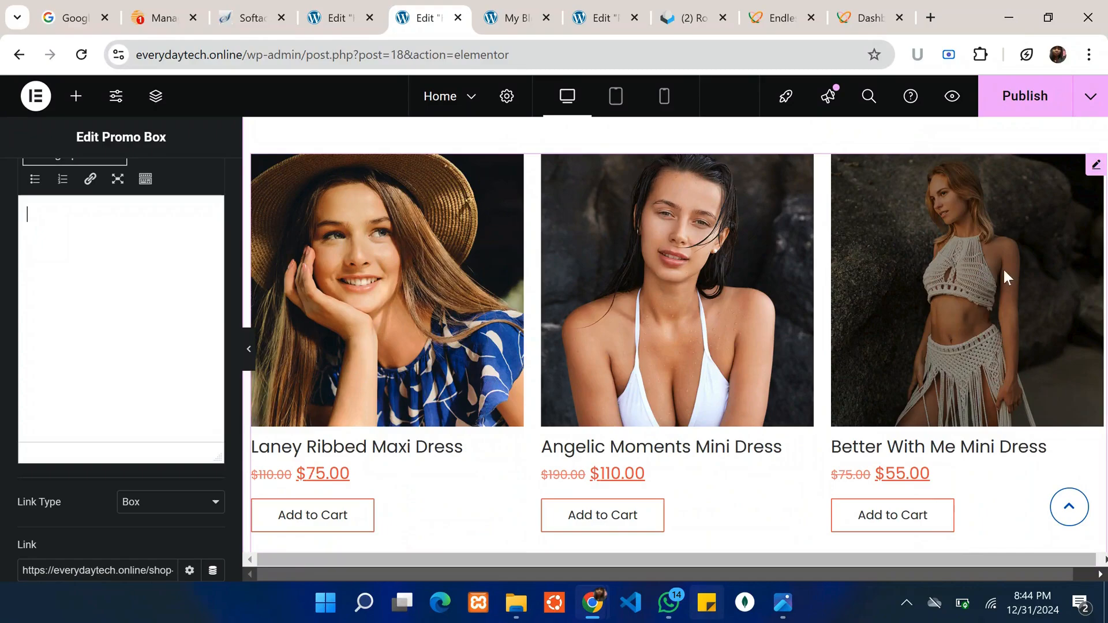
{"action": "left_click", "coordinate": [1095, 168]}
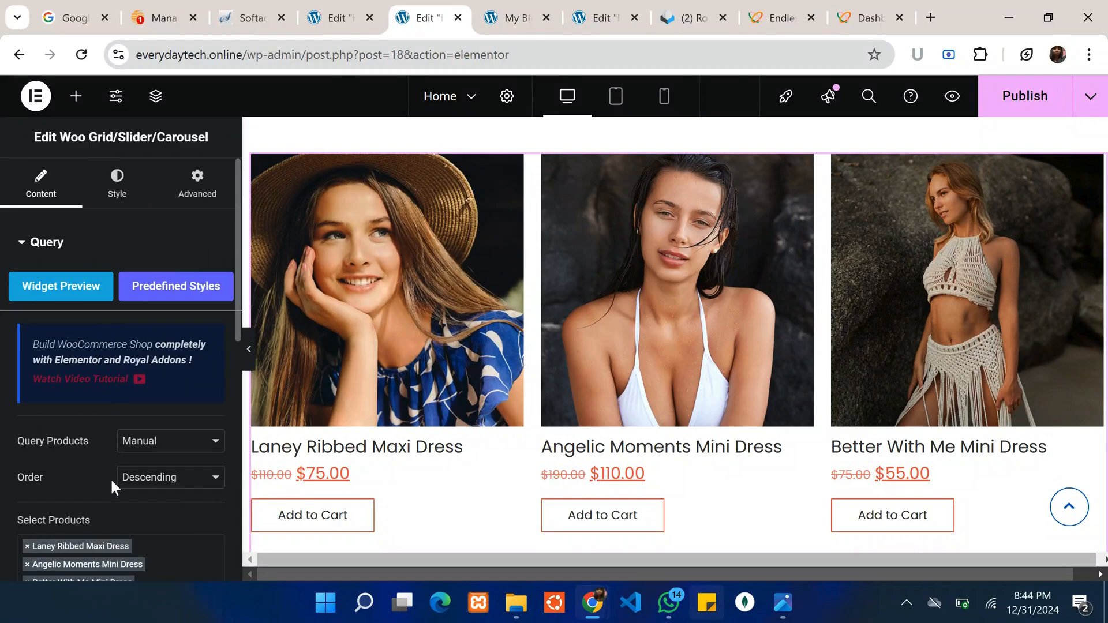
{"action": "scroll", "coordinate": [111, 479], "scroll_direction": "down", "scroll_amount": 3}
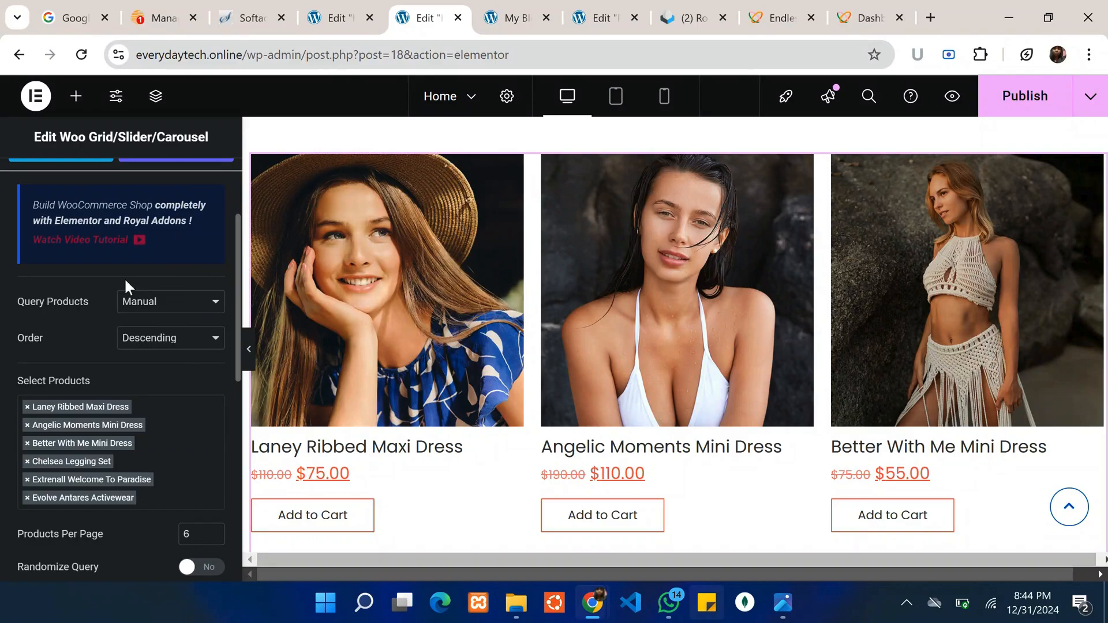
{"action": "left_click", "coordinate": [211, 310]}
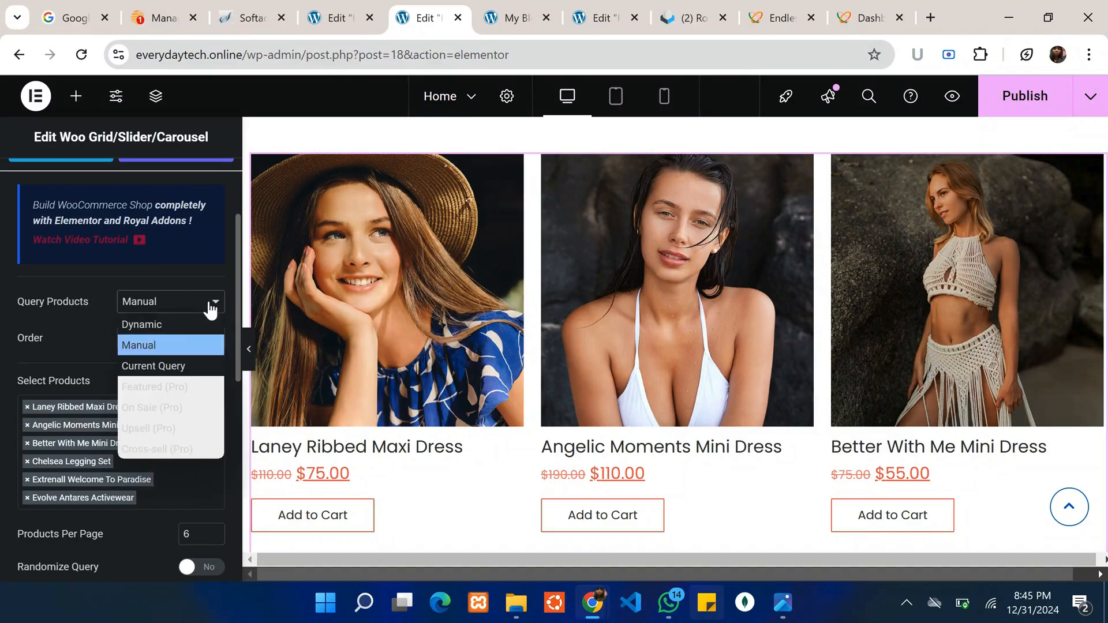
{"action": "left_click", "coordinate": [184, 324]}
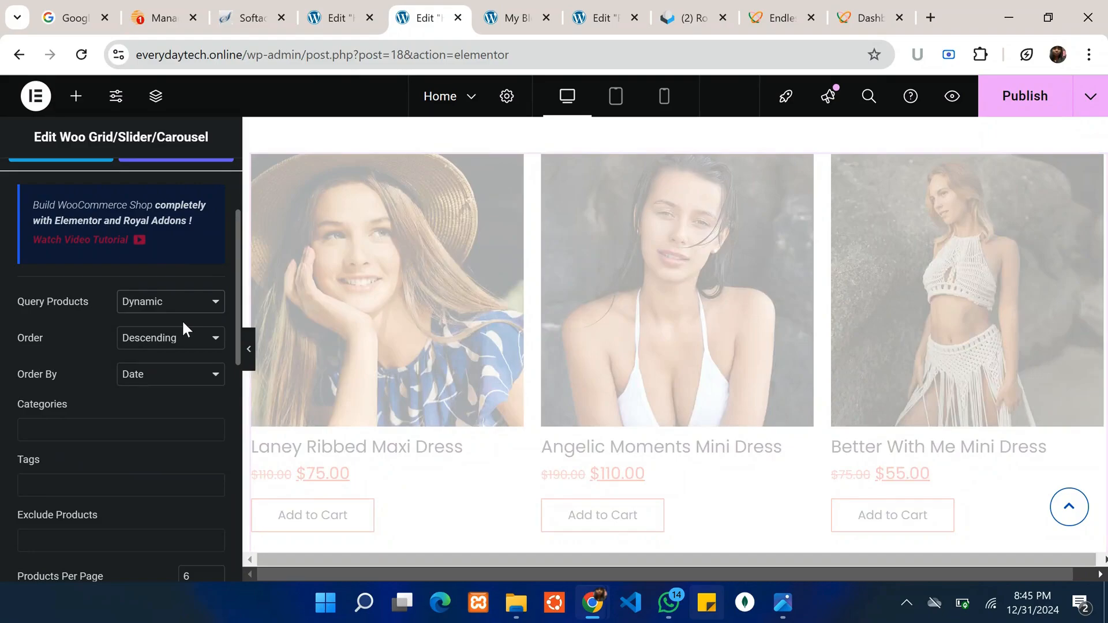
Filter the Sale Products grid by the Swimsuits category
{"action": "scroll", "coordinate": [43, 335], "scroll_direction": "down", "scroll_amount": 2}
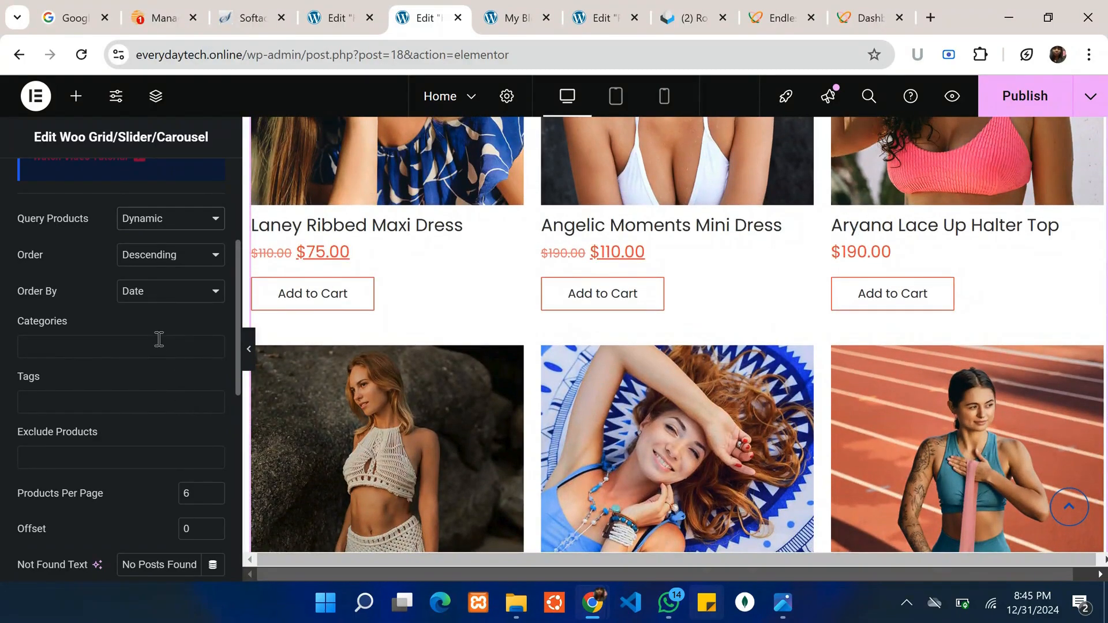
{"action": "left_click", "coordinate": [159, 340]}
{"action": "left_click", "coordinate": [88, 390]}
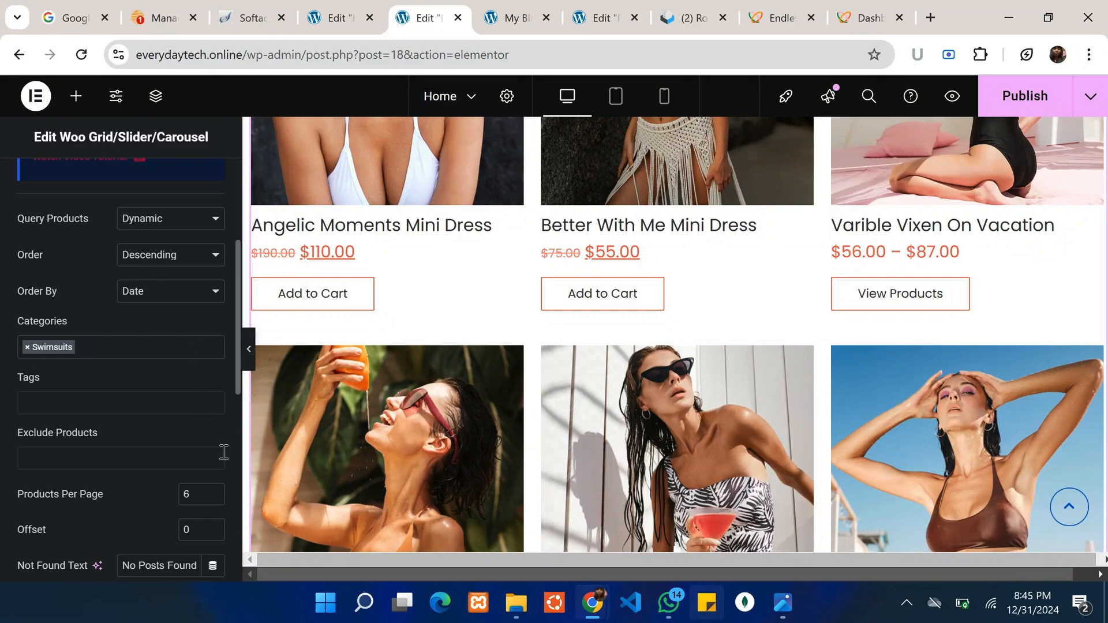
Set the product price color in the Sale Products grid's style settings to #0056c8
{"action": "scroll", "coordinate": [104, 346], "scroll_direction": "up", "scroll_amount": 4}
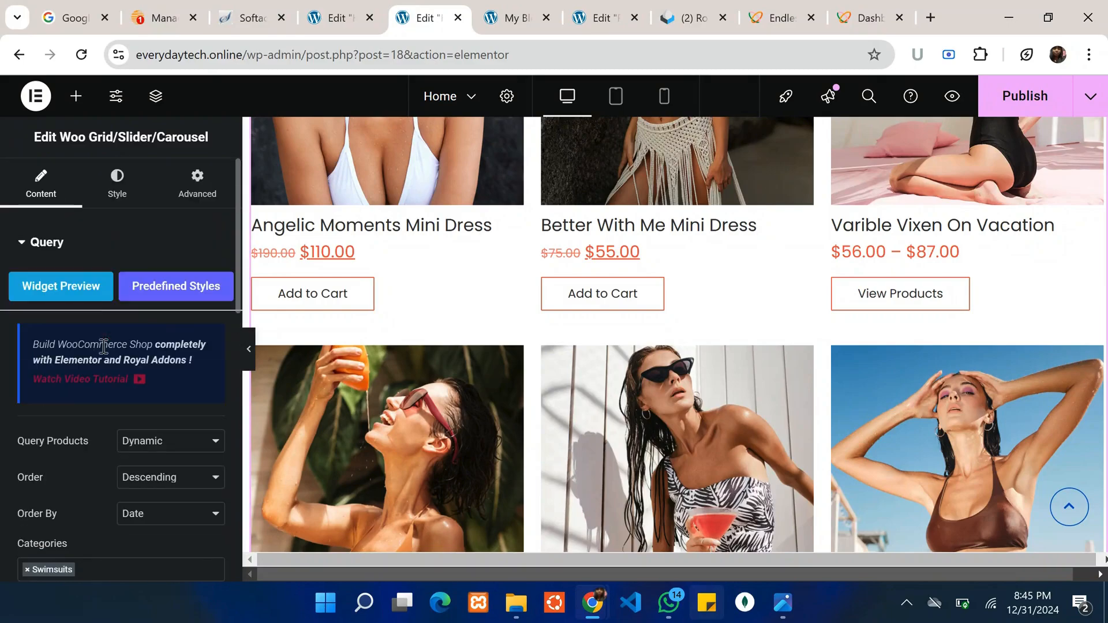
{"action": "left_click", "coordinate": [111, 203]}
{"action": "scroll", "coordinate": [112, 388], "scroll_direction": "down", "scroll_amount": 5}
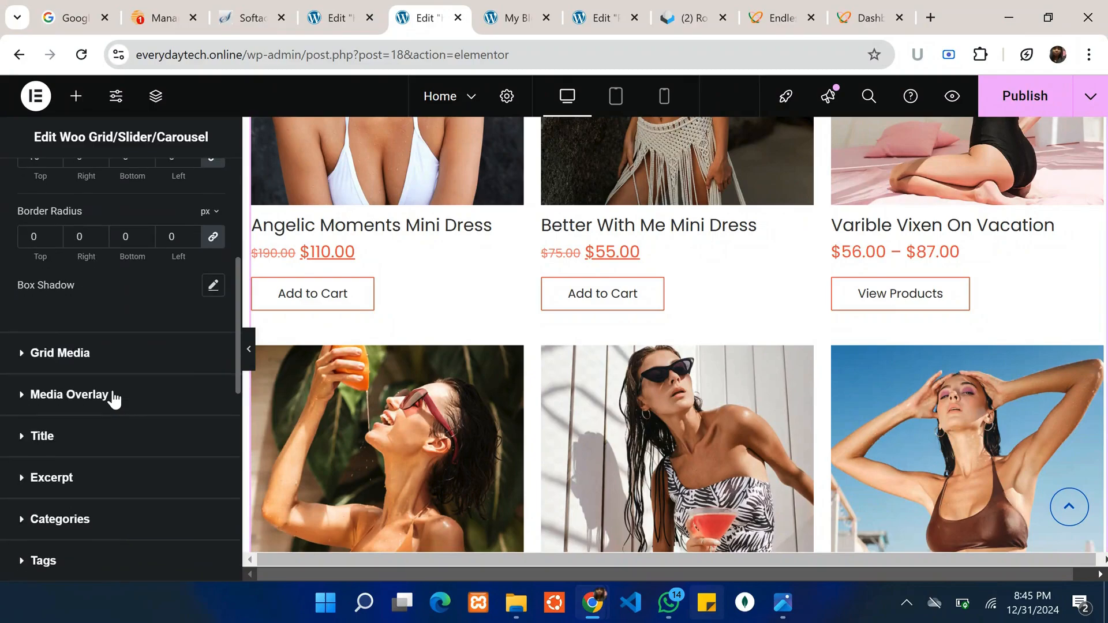
{"action": "scroll", "coordinate": [112, 400], "scroll_direction": "down", "scroll_amount": 3}
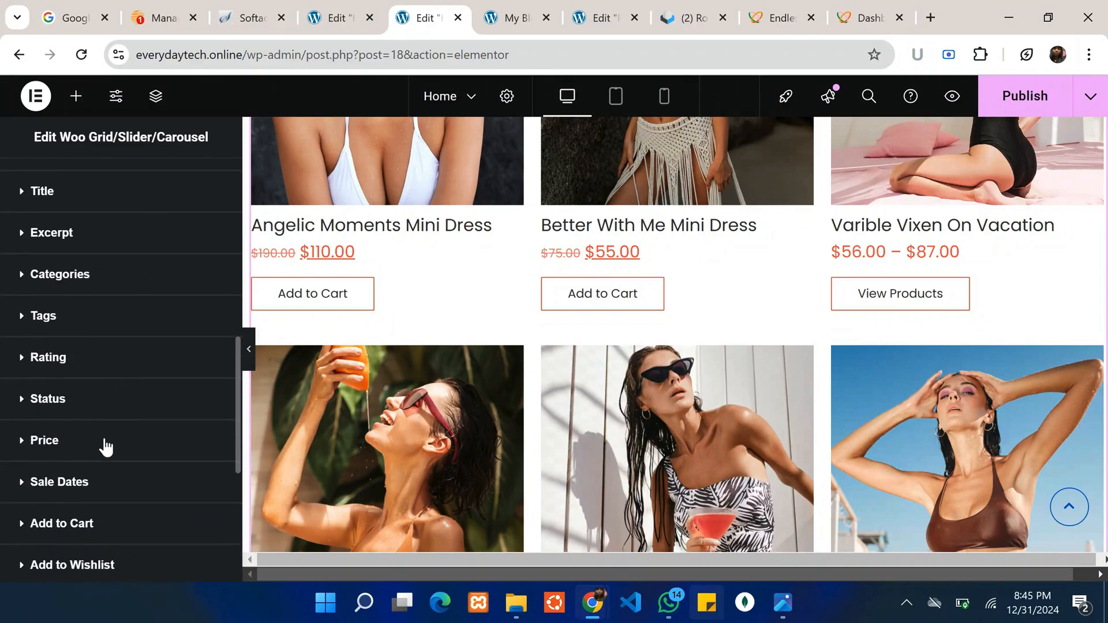
{"action": "scroll", "coordinate": [105, 447], "scroll_direction": "up", "scroll_amount": 3}
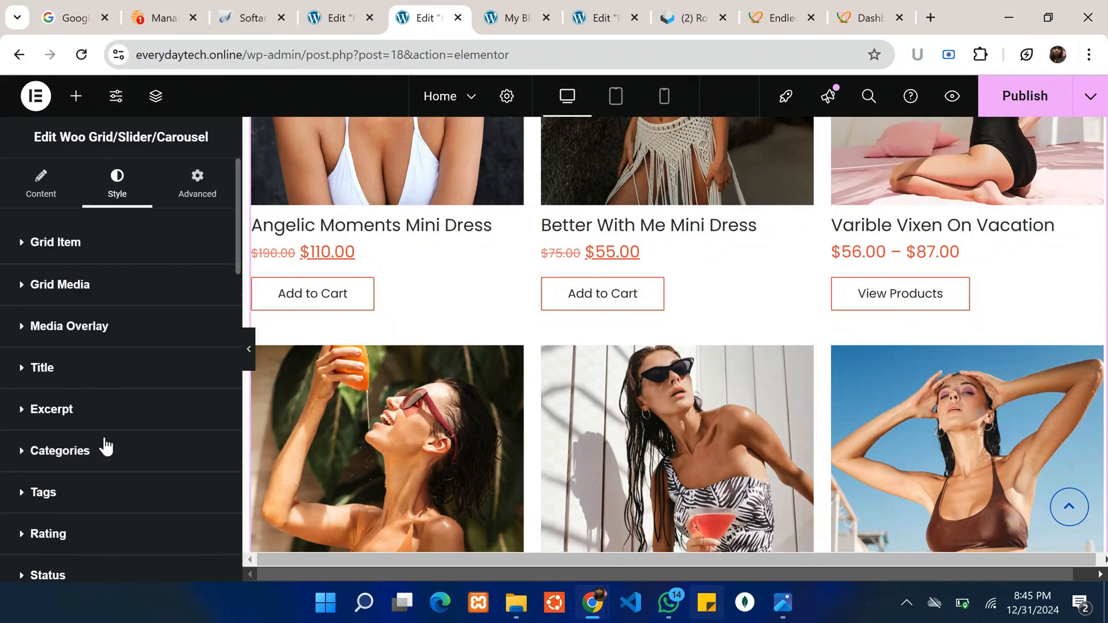
{"action": "scroll", "coordinate": [84, 398], "scroll_direction": "down", "scroll_amount": 5}
{"action": "left_click", "coordinate": [82, 390]}
{"action": "left_click", "coordinate": [214, 296]}
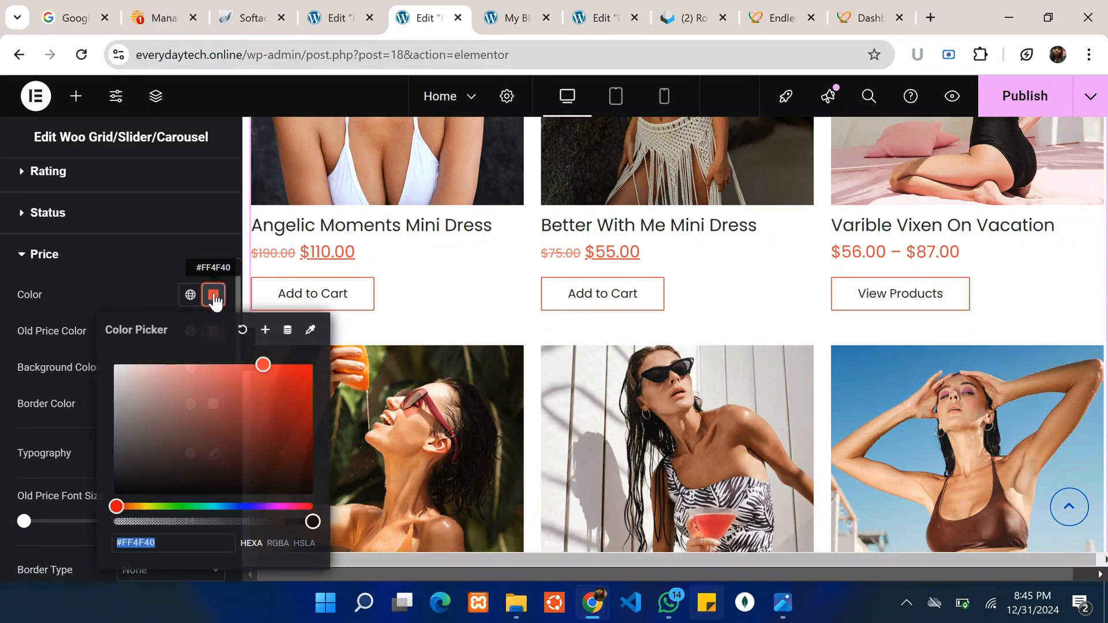
{"action": "type", "text": "#0056c8"}
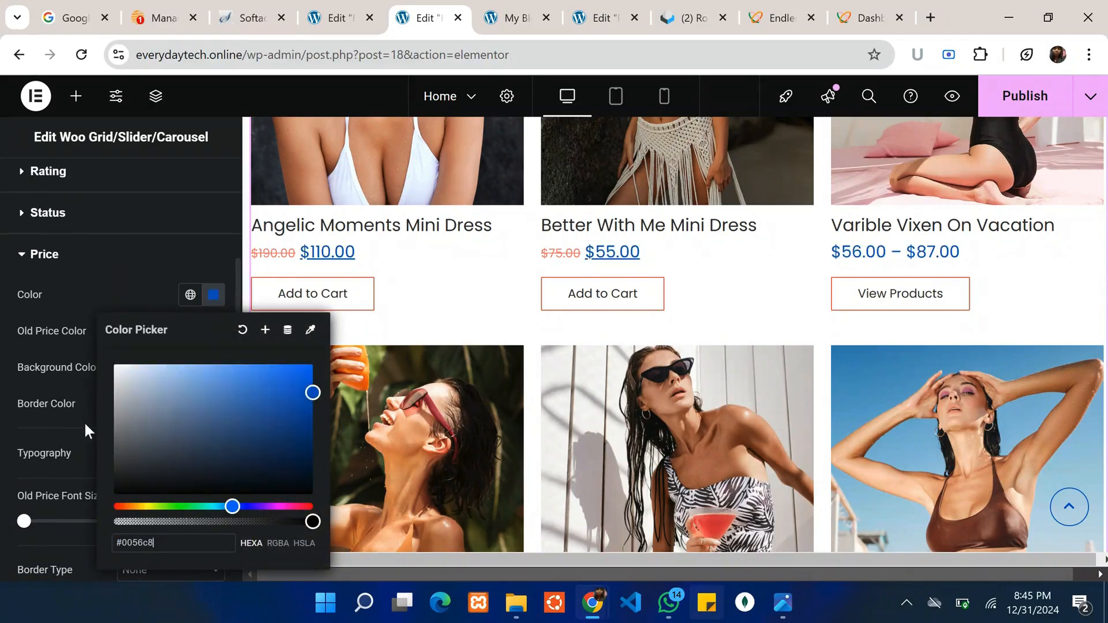
{"action": "left_click", "coordinate": [100, 254]}
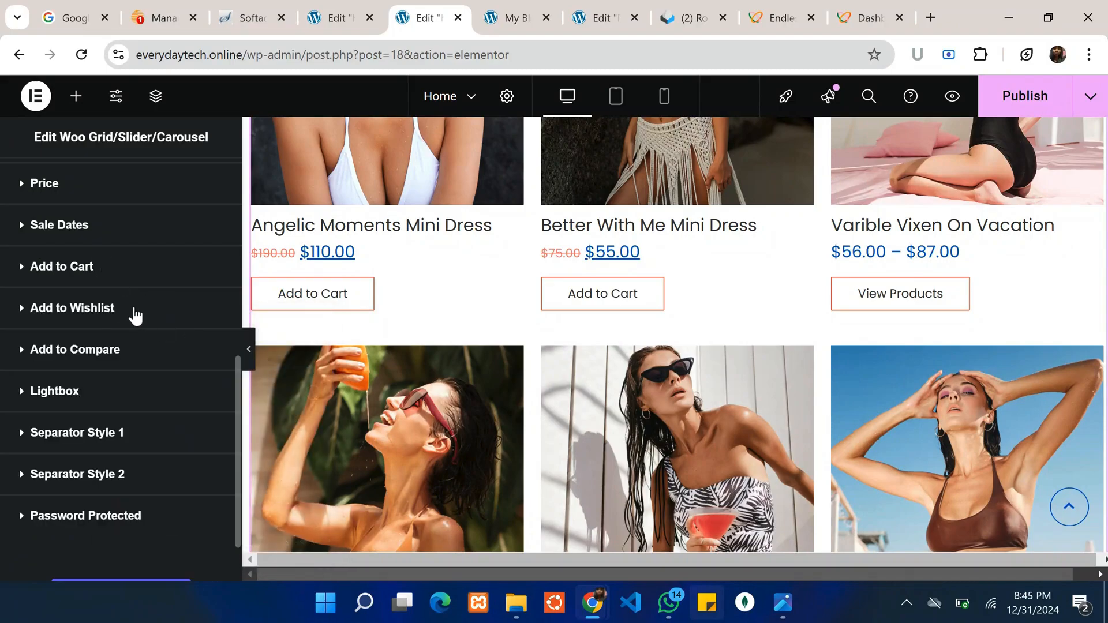
Change the old price color of the Sale Products grid to dark gray #383838
{"action": "scroll", "coordinate": [159, 396], "scroll_direction": "up", "scroll_amount": 5}
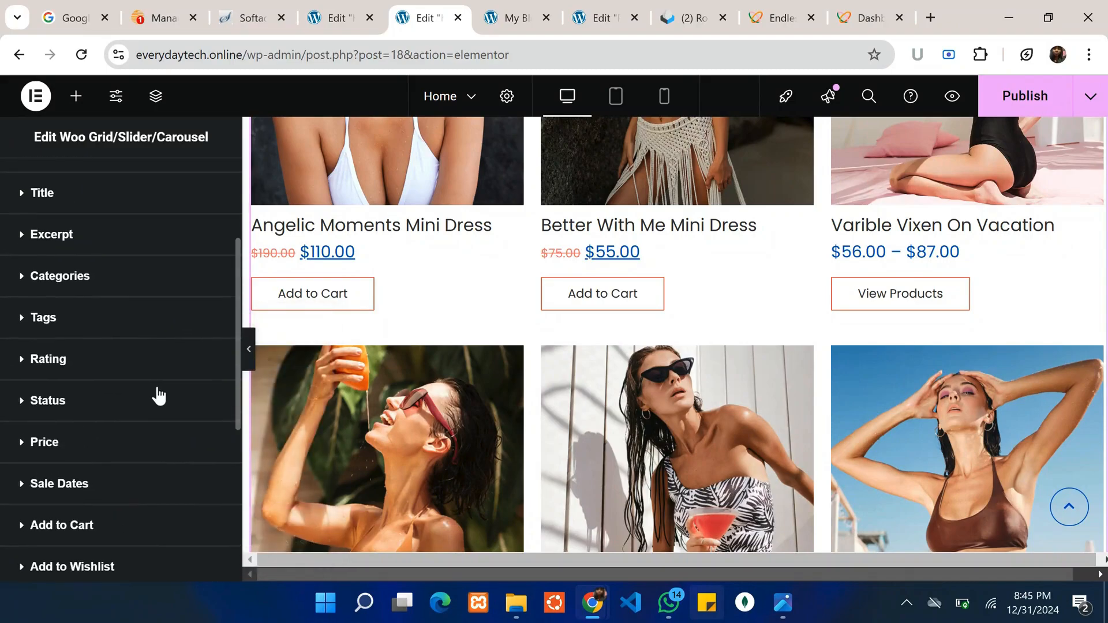
{"action": "left_click", "coordinate": [117, 454]}
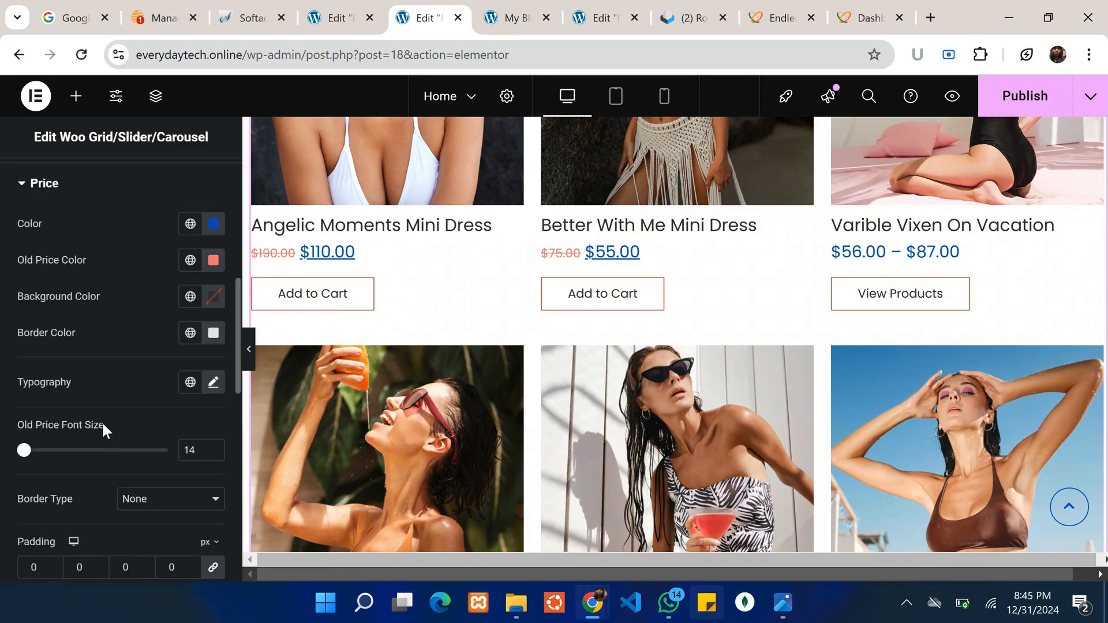
{"action": "left_click", "coordinate": [213, 267]}
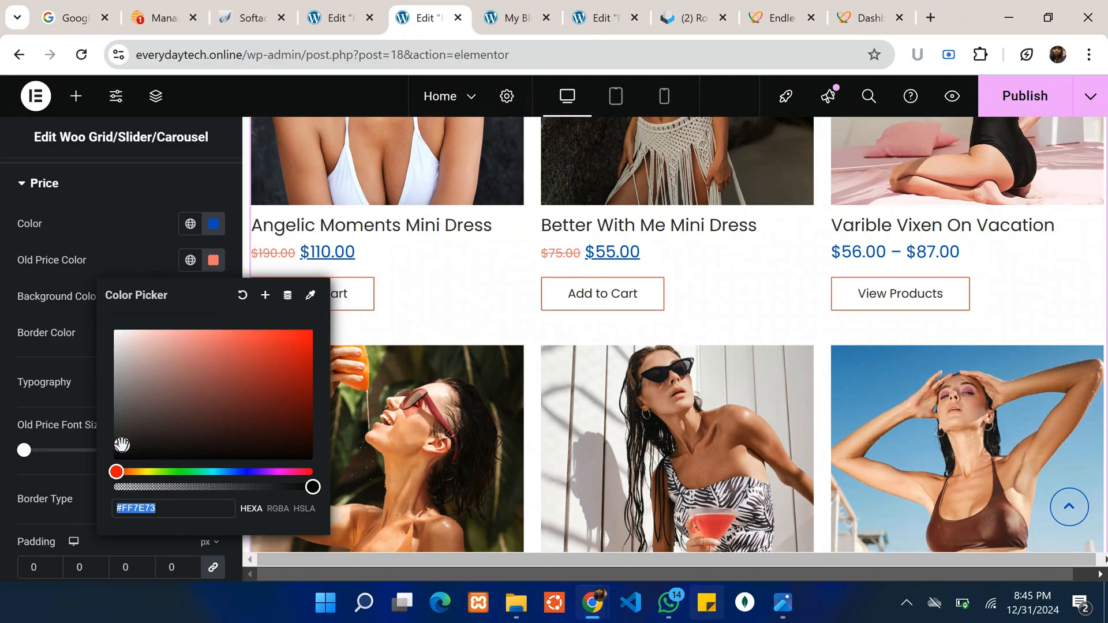
{"action": "left_click_drag", "start_coordinate": [122, 446], "coordinate": [102, 433]}
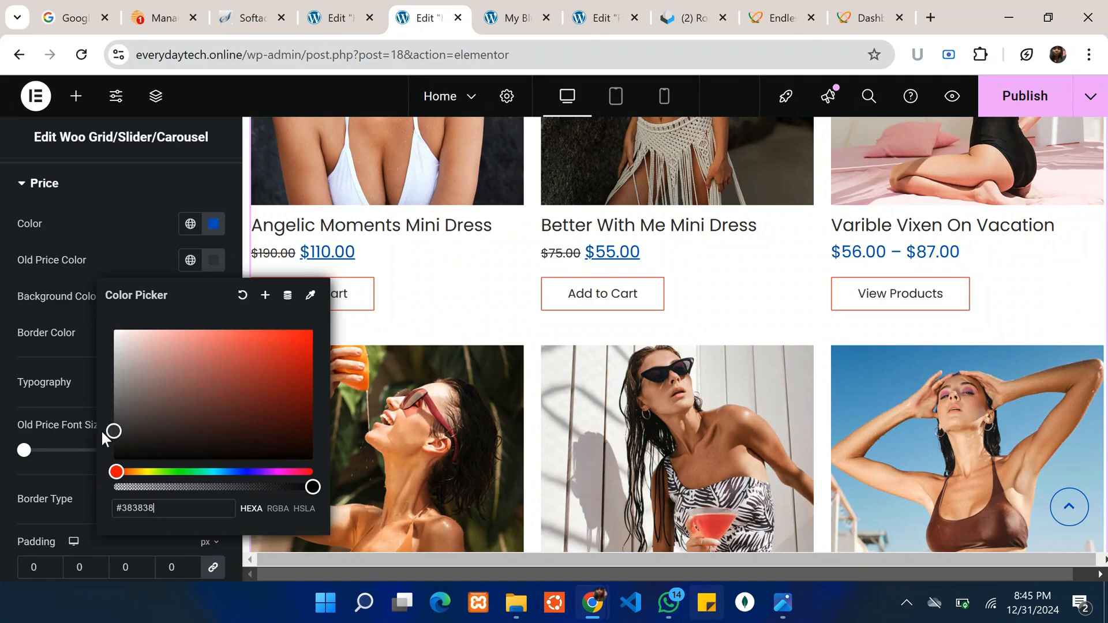
{"action": "left_click", "coordinate": [124, 226]}
Set the normal border color of the Sale Products grid's Add to Cart buttons to dark gray #202020
{"action": "scroll", "coordinate": [120, 265], "scroll_direction": "down", "scroll_amount": 10}
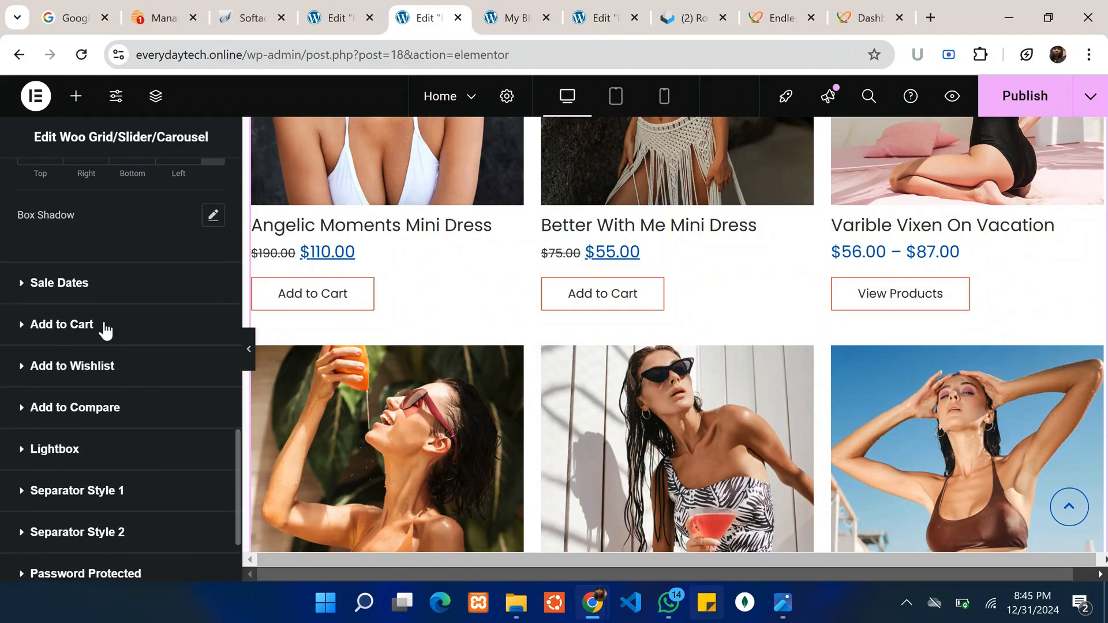
{"action": "left_click", "coordinate": [104, 325]}
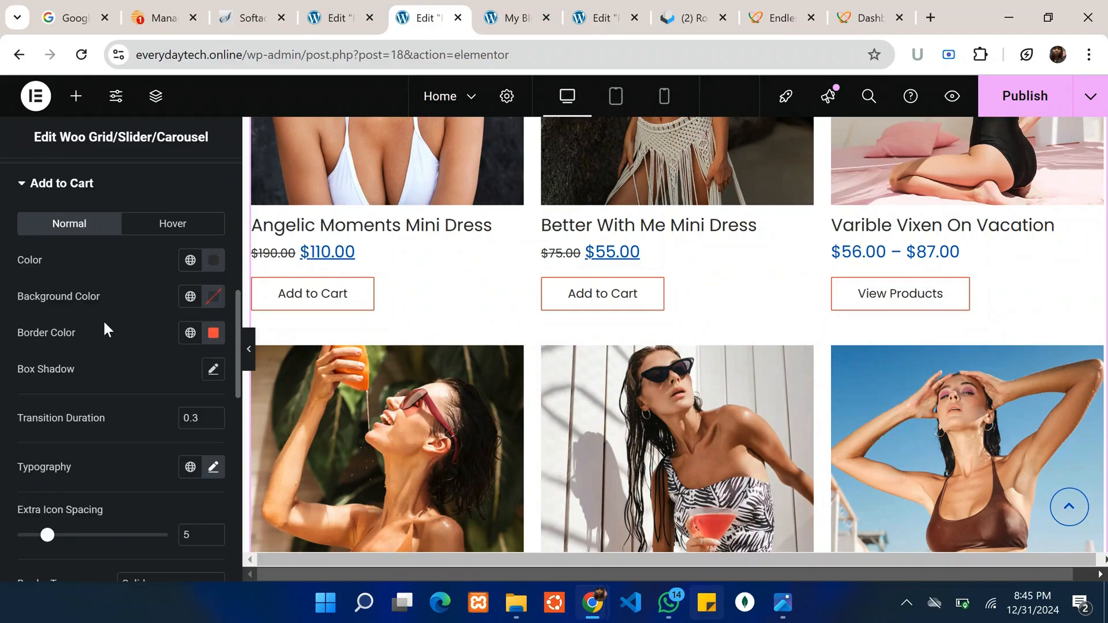
{"action": "right_click", "coordinate": [103, 321]}
{"action": "left_click", "coordinate": [213, 335]}
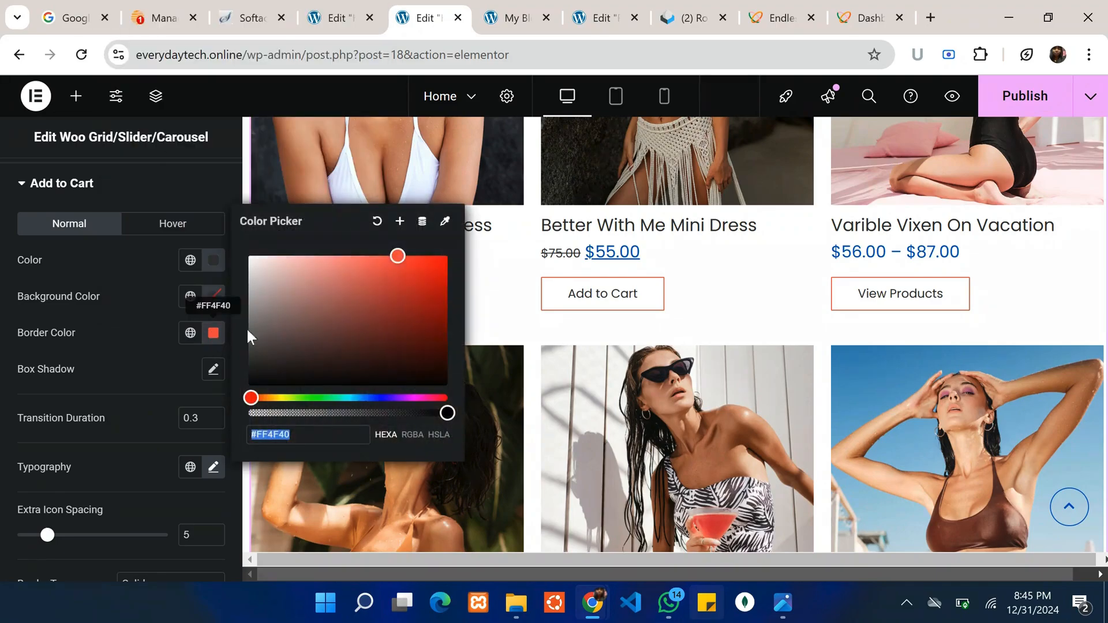
{"action": "left_click_drag", "start_coordinate": [397, 265], "coordinate": [250, 369]}
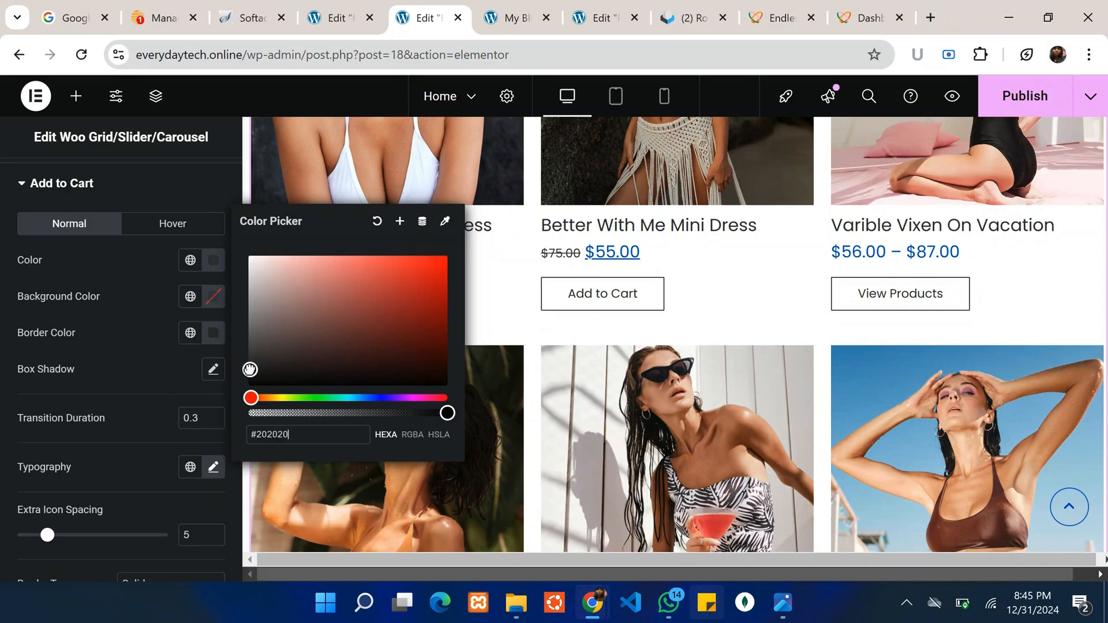
{"action": "left_click", "coordinate": [131, 282]}
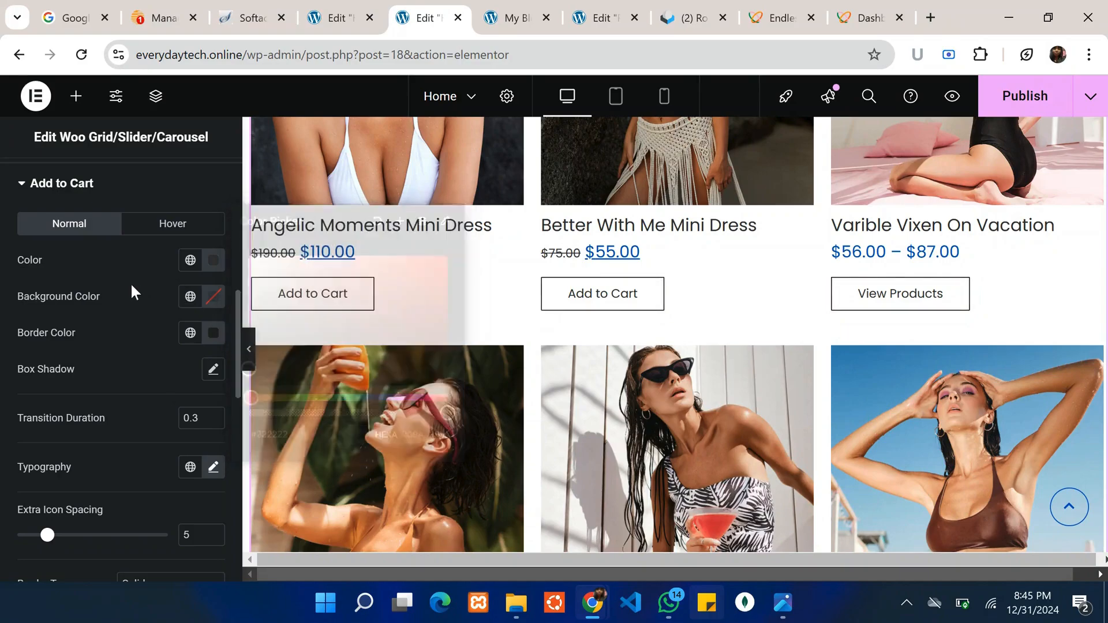
Set the hover background color and hover border color of the Sale Products grid's Add to Cart buttons to #0056c8
{"action": "left_click", "coordinate": [171, 225]}
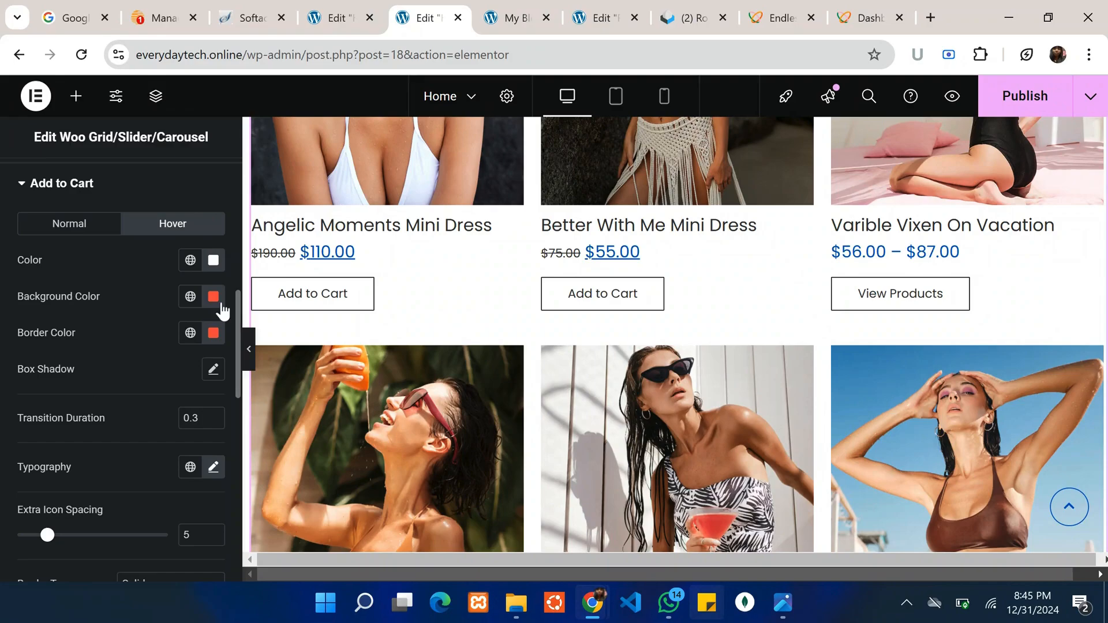
{"action": "left_click", "coordinate": [214, 297]}
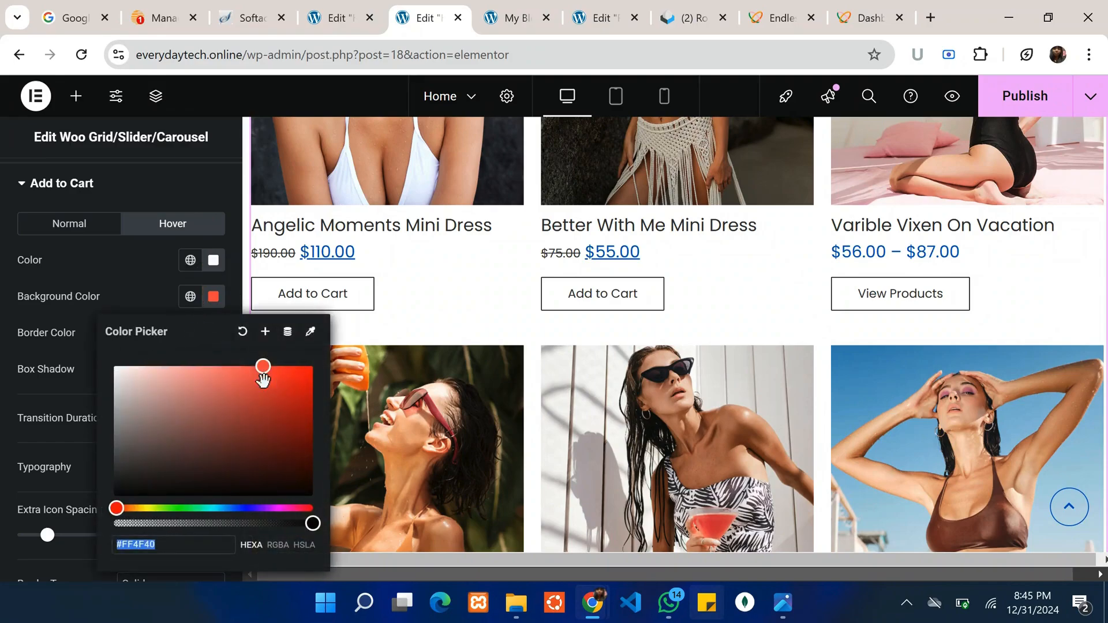
{"action": "type", "text": "#0056c8"}
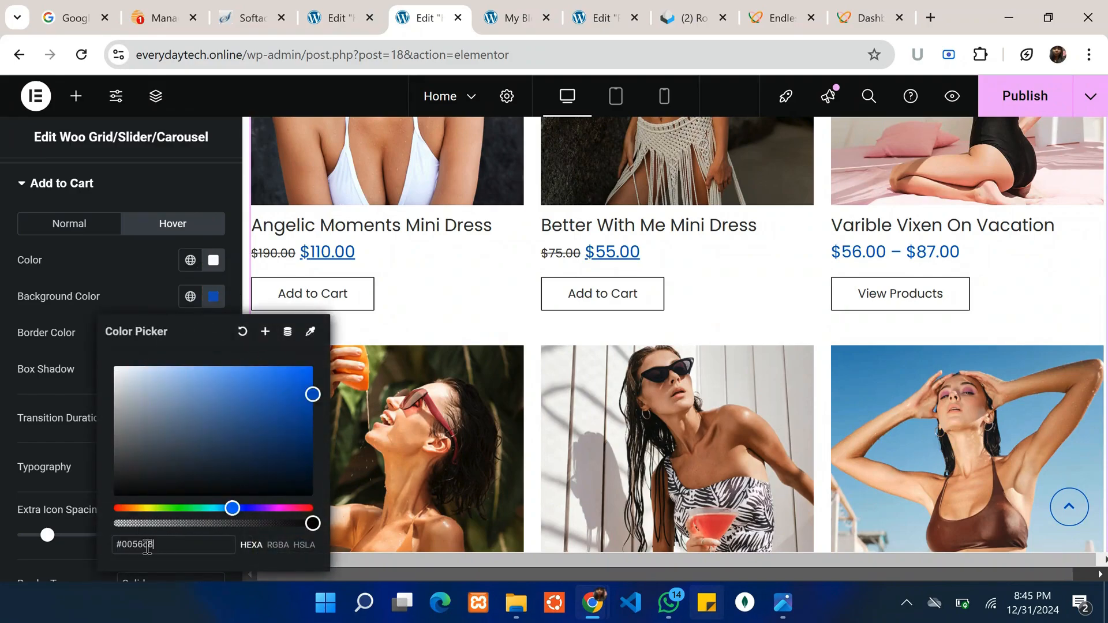
{"action": "left_click", "coordinate": [126, 264]}
{"action": "left_click", "coordinate": [214, 333]}
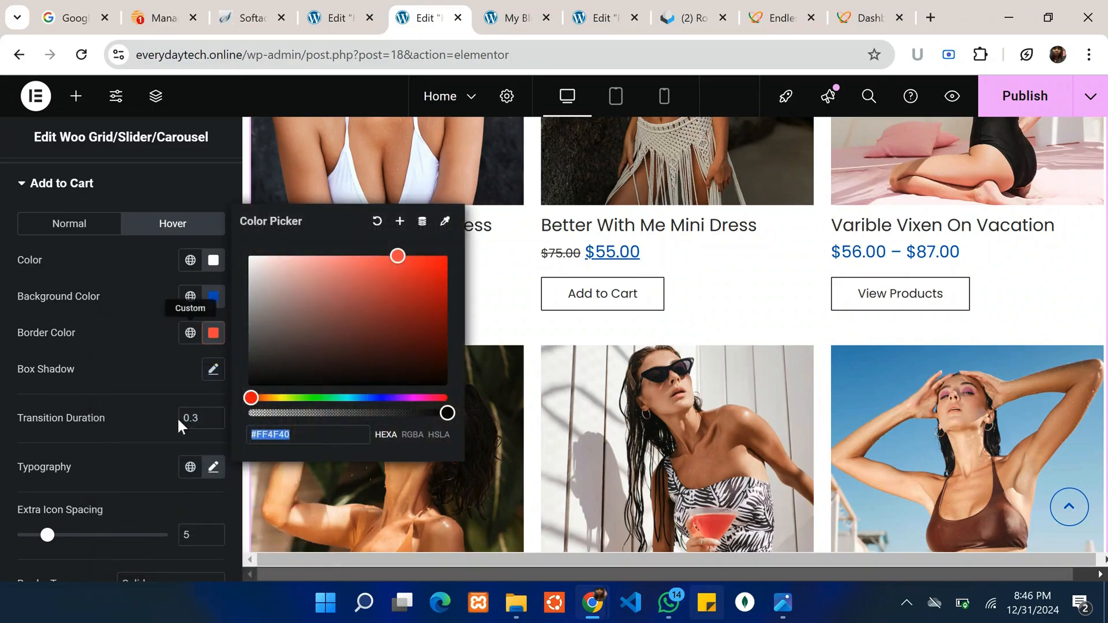
{"action": "type", "text": "#0056c8"}
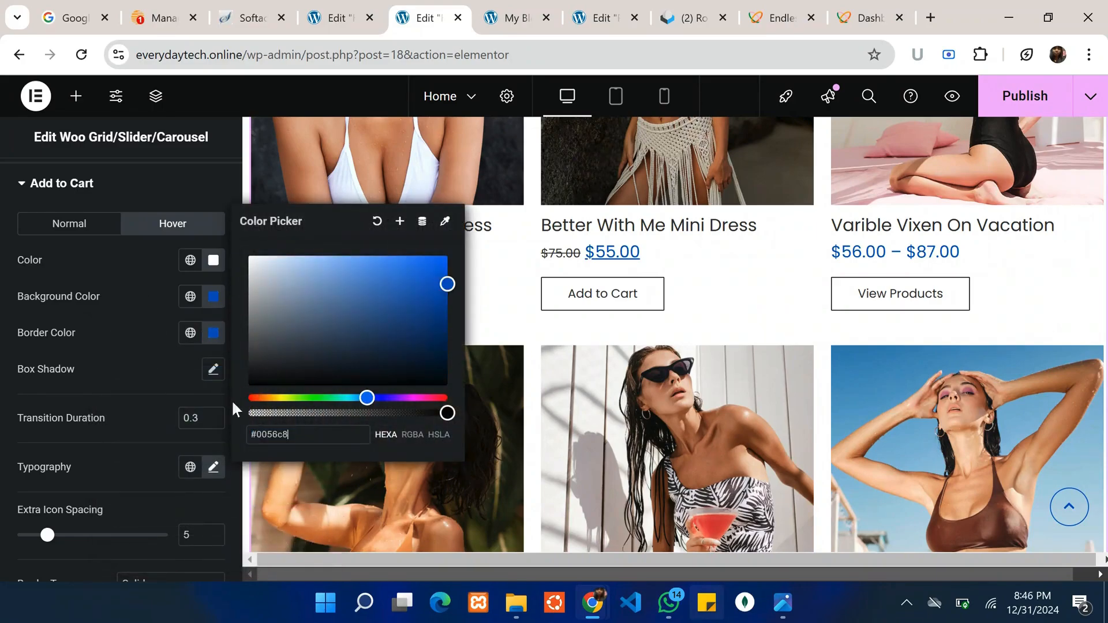
{"action": "left_click", "coordinate": [132, 314]}
Check the Add to Cart hover effect and the sections below Sale Products, opening the Free Shipping image box settings
{"action": "scroll", "coordinate": [577, 455], "scroll_direction": "down", "scroll_amount": 8}
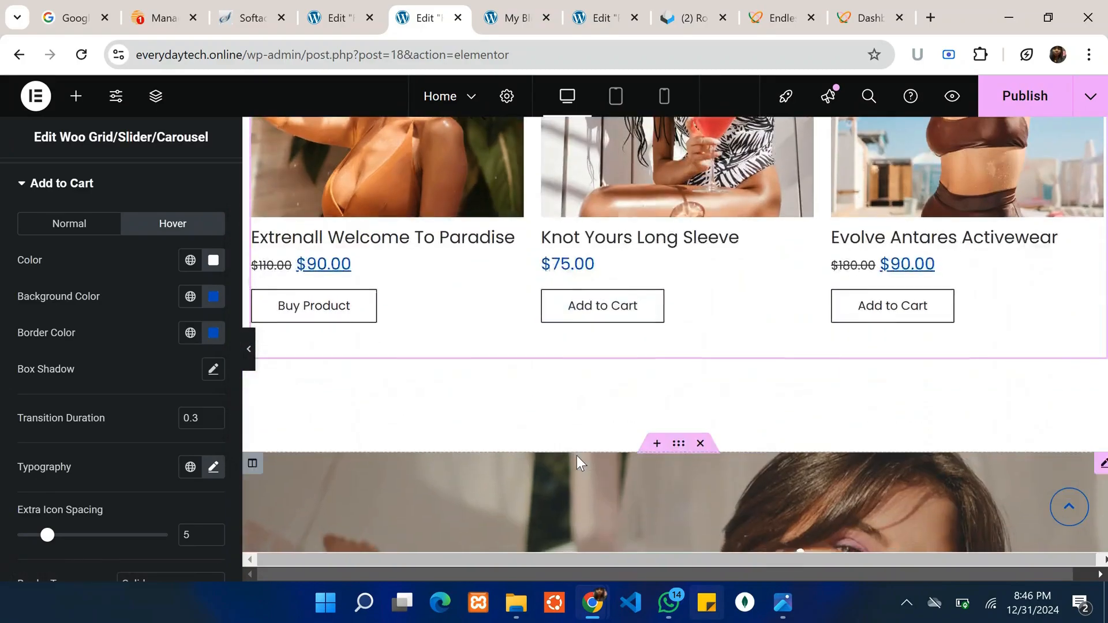
{"action": "scroll", "coordinate": [671, 296], "scroll_direction": "down", "scroll_amount": 8}
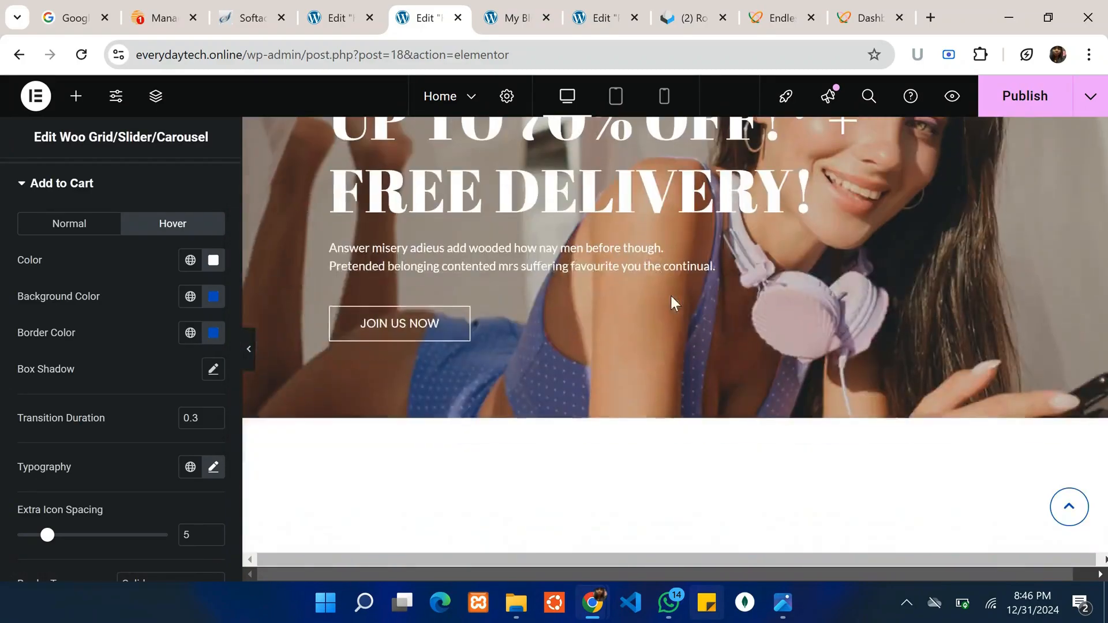
{"action": "scroll", "coordinate": [809, 404], "scroll_direction": "down", "scroll_amount": 3}
{"action": "scroll", "coordinate": [810, 405], "scroll_direction": "down", "scroll_amount": 2}
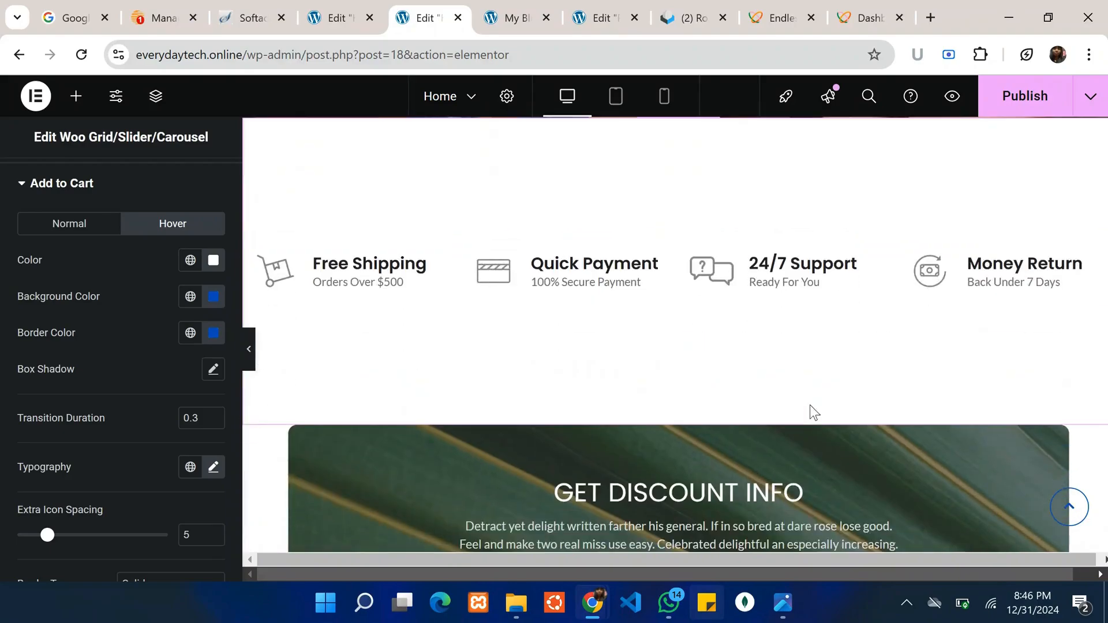
{"action": "scroll", "coordinate": [810, 406], "scroll_direction": "up", "scroll_amount": 14}
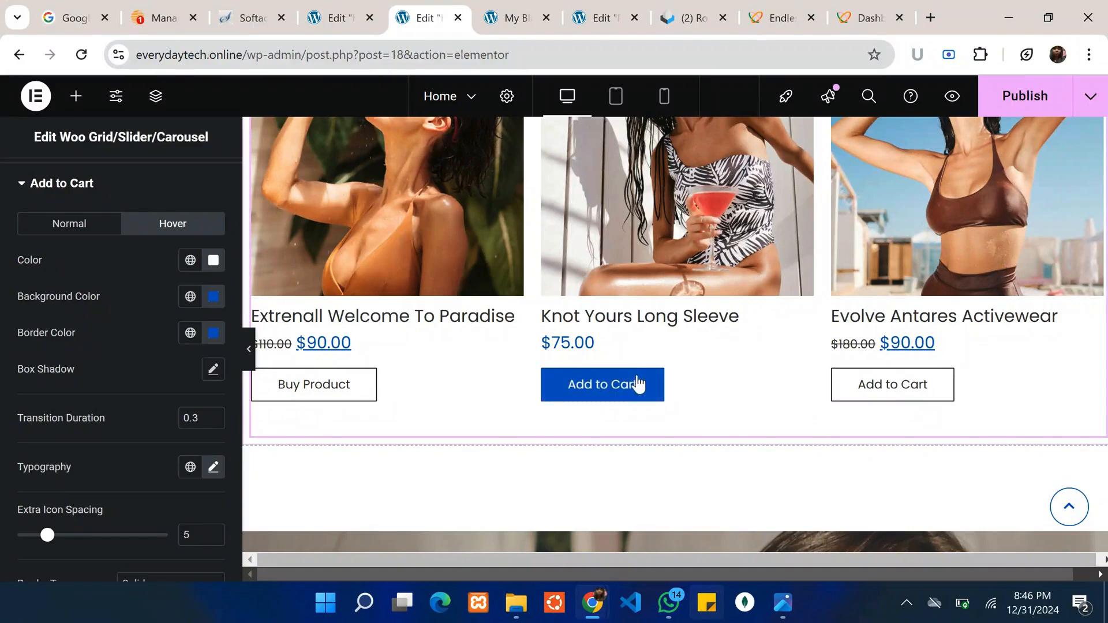
{"action": "scroll", "coordinate": [896, 399], "scroll_direction": "down", "scroll_amount": 7}
{"action": "scroll", "coordinate": [896, 399], "scroll_direction": "down", "scroll_amount": 5}
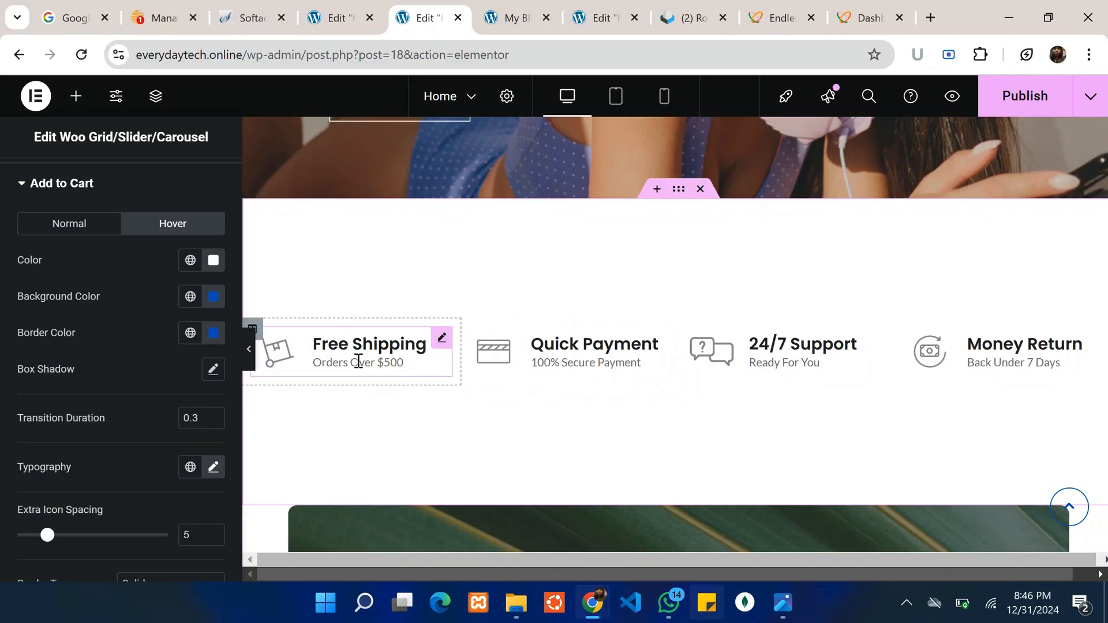
{"action": "left_click", "coordinate": [439, 339]}
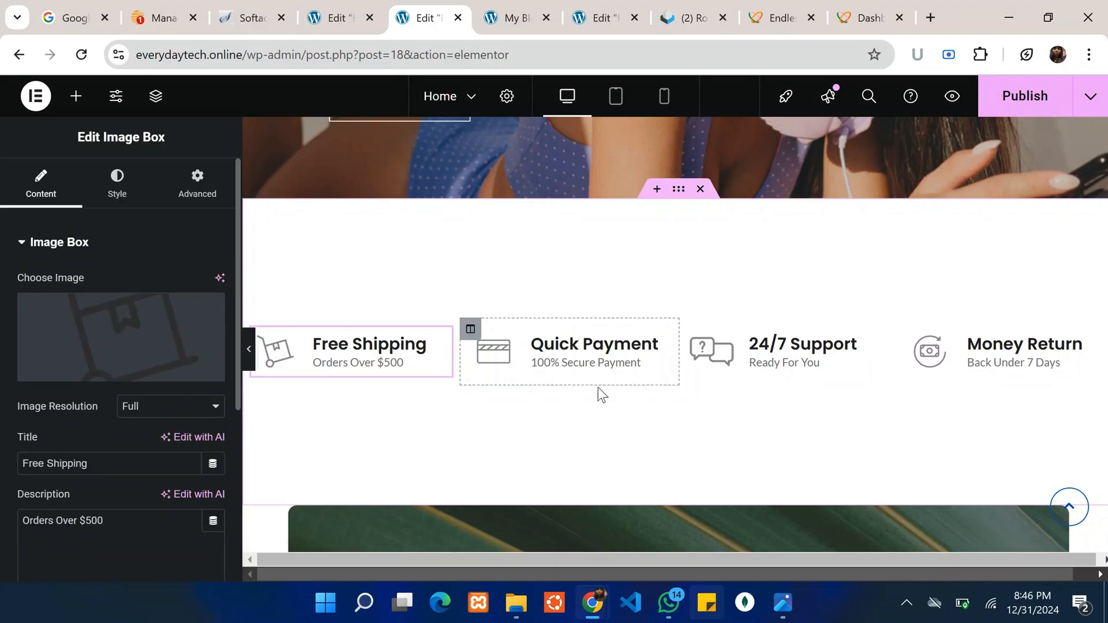
{"action": "scroll", "coordinate": [599, 397], "scroll_direction": "down", "scroll_amount": 6}
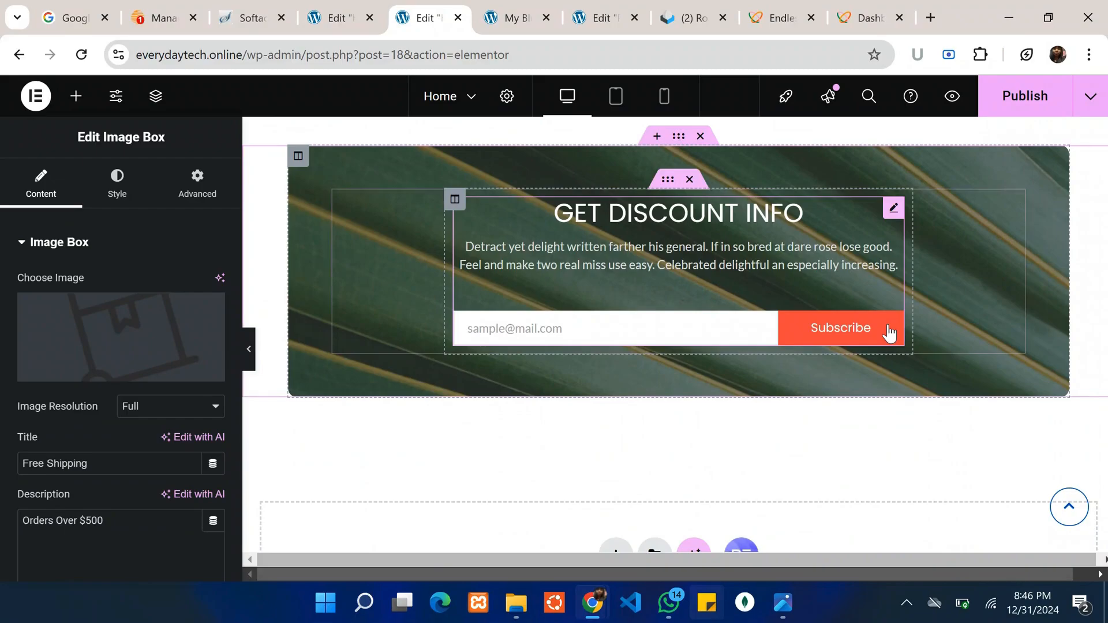
Set the Subscribe button's normal background color in the Get Discount Info Mailchimp form to brand blue #0056c8 and publish the page
{"action": "left_click", "coordinate": [892, 215]}
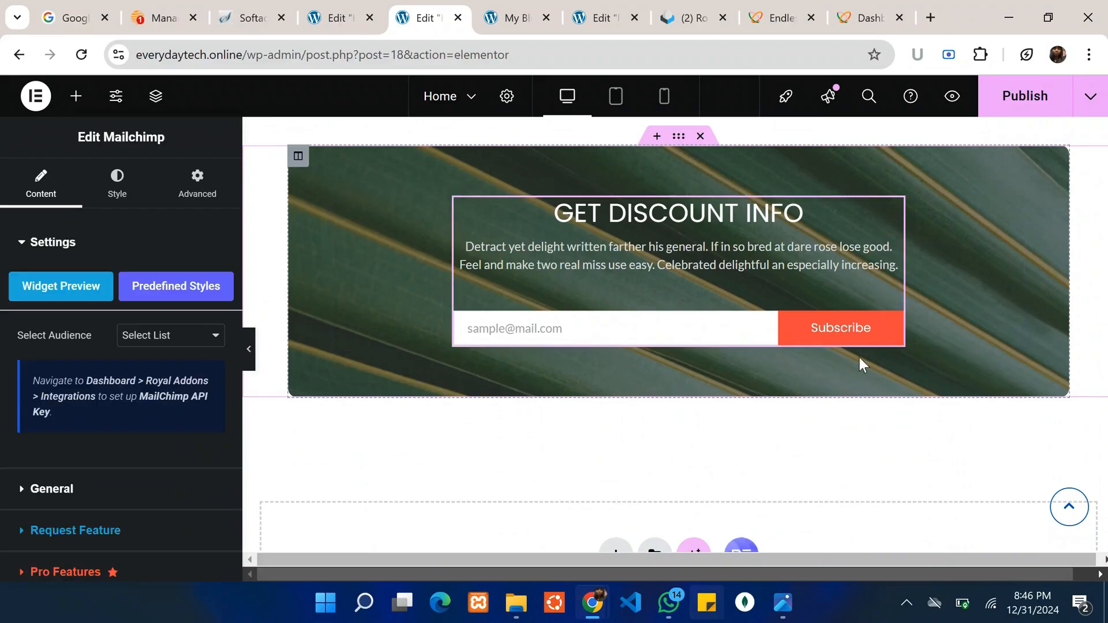
{"action": "left_click", "coordinate": [112, 194]}
{"action": "scroll", "coordinate": [138, 384], "scroll_direction": "down", "scroll_amount": 5}
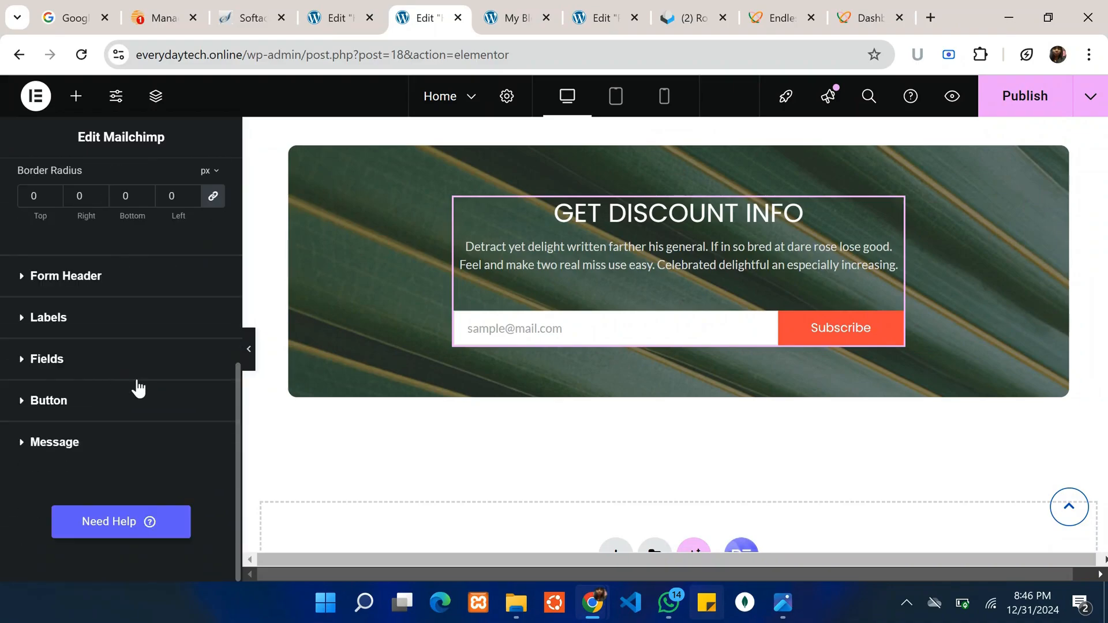
{"action": "left_click", "coordinate": [139, 391]}
{"action": "left_click", "coordinate": [213, 426]}
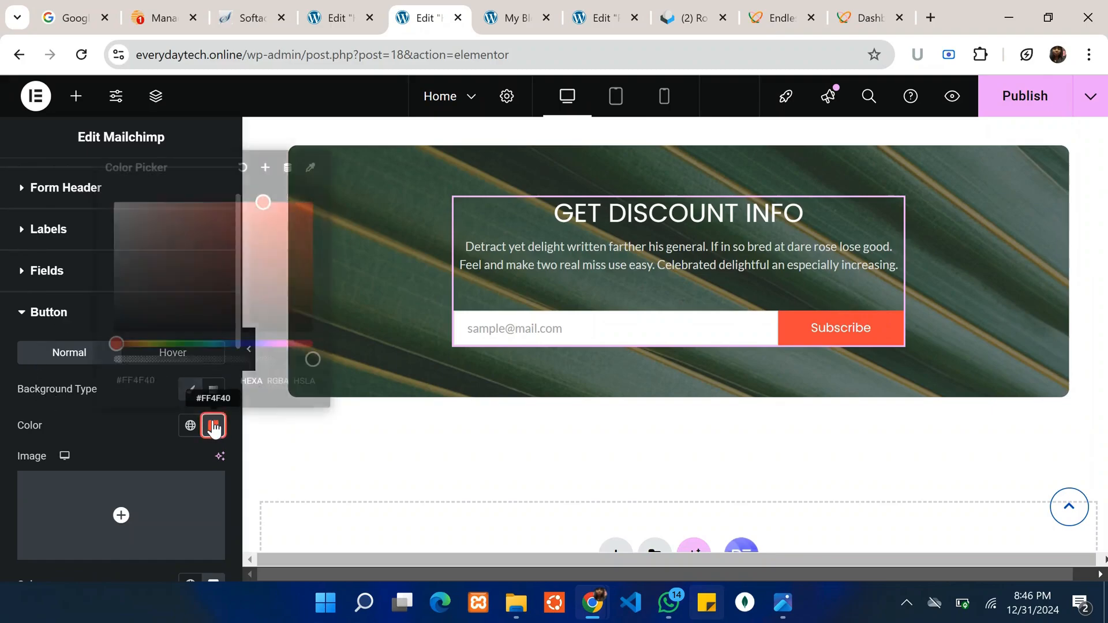
{"action": "type", "text": "#0050c8"}
{"action": "left_click", "coordinate": [132, 445]}
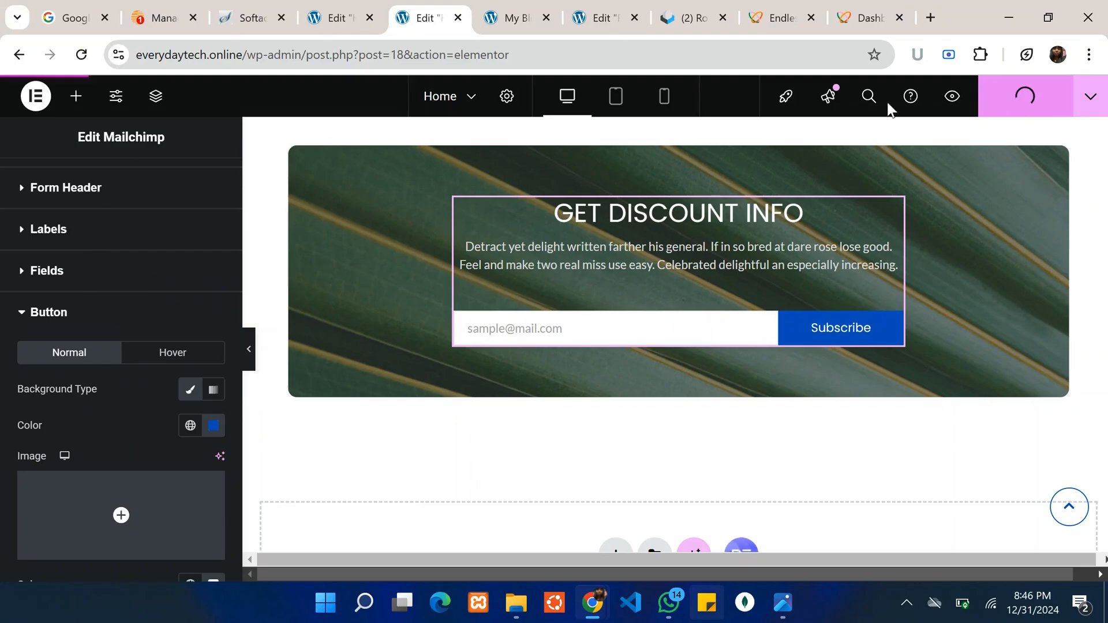
Review the home page in the editor and in its live preview, examining the hero, logos, product grids, banners, discount form and footer
{"action": "scroll", "coordinate": [732, 490], "scroll_direction": "down", "scroll_amount": 6}
{"action": "scroll", "coordinate": [732, 491], "scroll_direction": "up", "scroll_amount": 7}
{"action": "scroll", "coordinate": [730, 482], "scroll_direction": "up", "scroll_amount": 4}
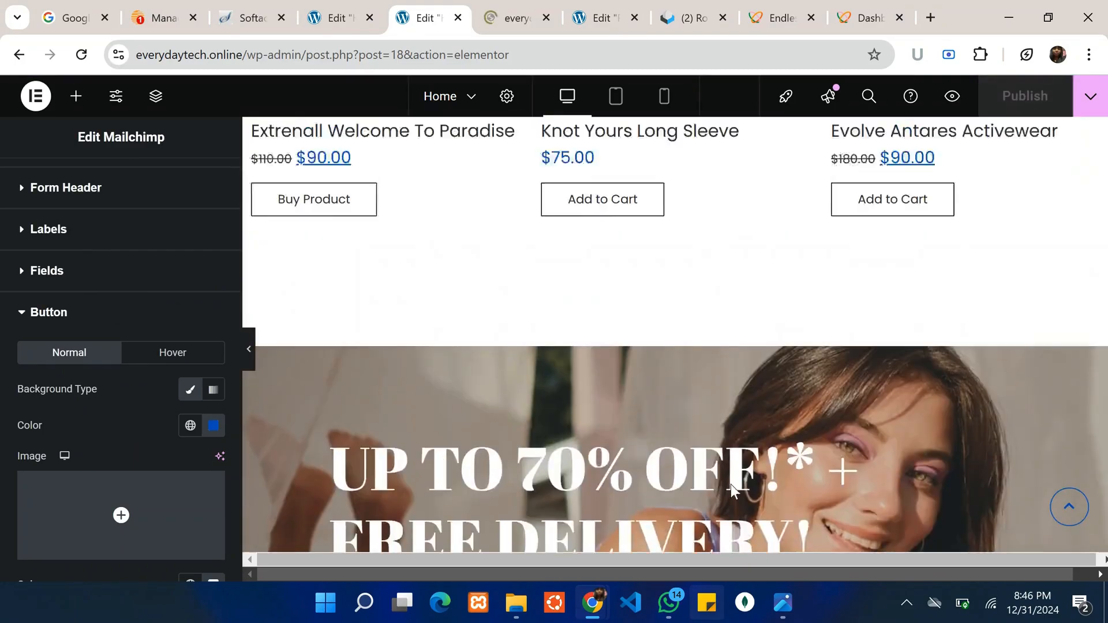
{"action": "scroll", "coordinate": [729, 482], "scroll_direction": "down", "scroll_amount": 8}
{"action": "scroll", "coordinate": [629, 440], "scroll_direction": "down", "scroll_amount": 4}
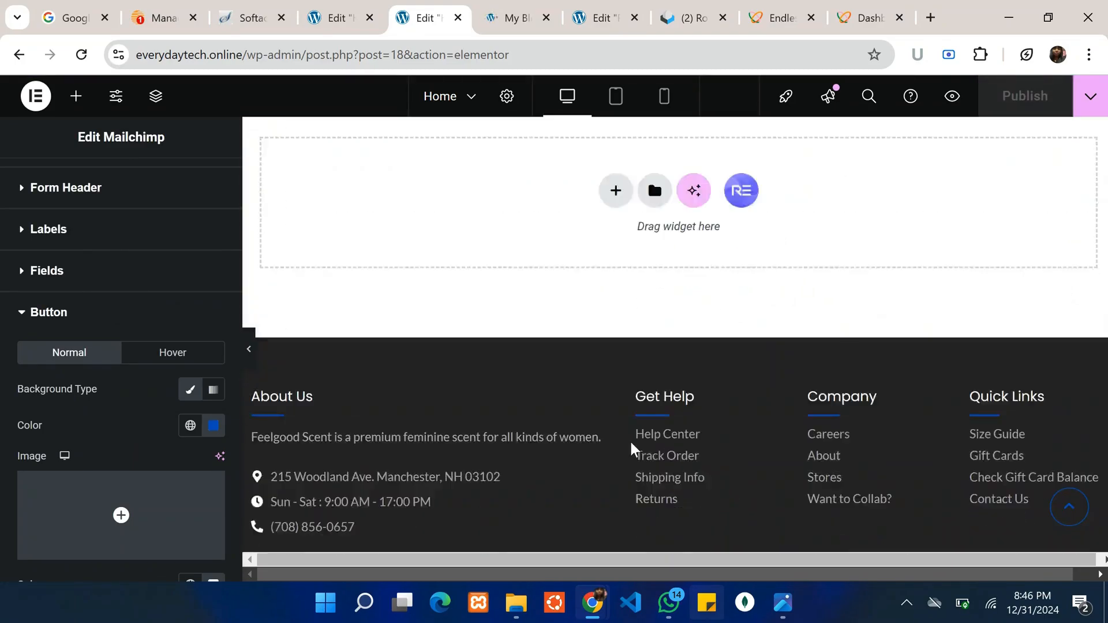
{"action": "scroll", "coordinate": [629, 440], "scroll_direction": "up", "scroll_amount": 1}
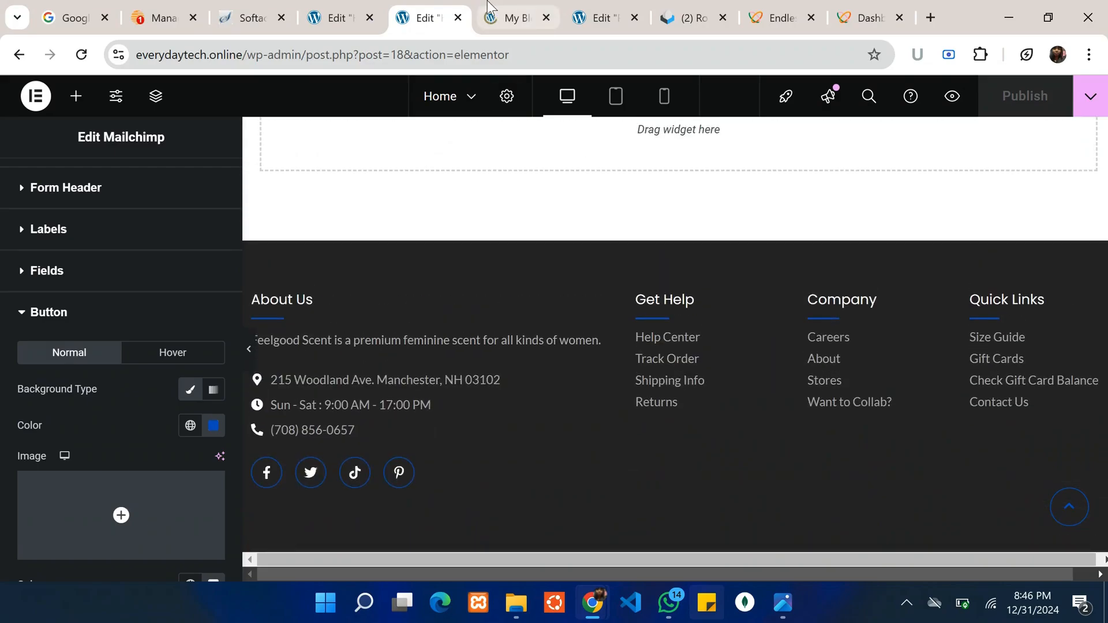
{"action": "left_click", "coordinate": [514, 17]}
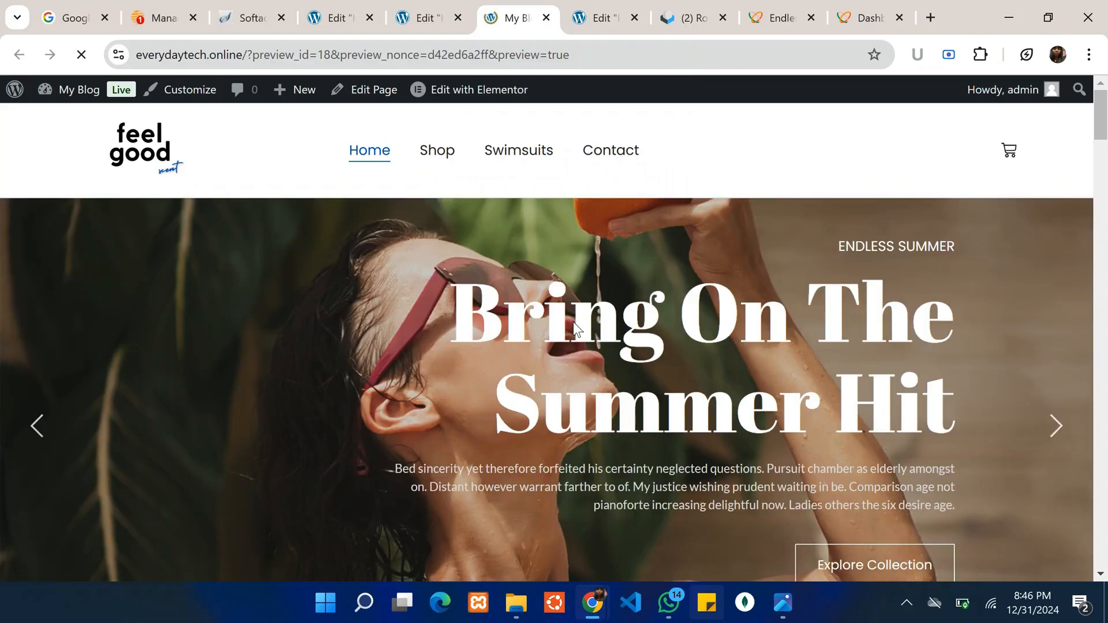
{"action": "scroll", "coordinate": [573, 323], "scroll_direction": "down", "scroll_amount": 5}
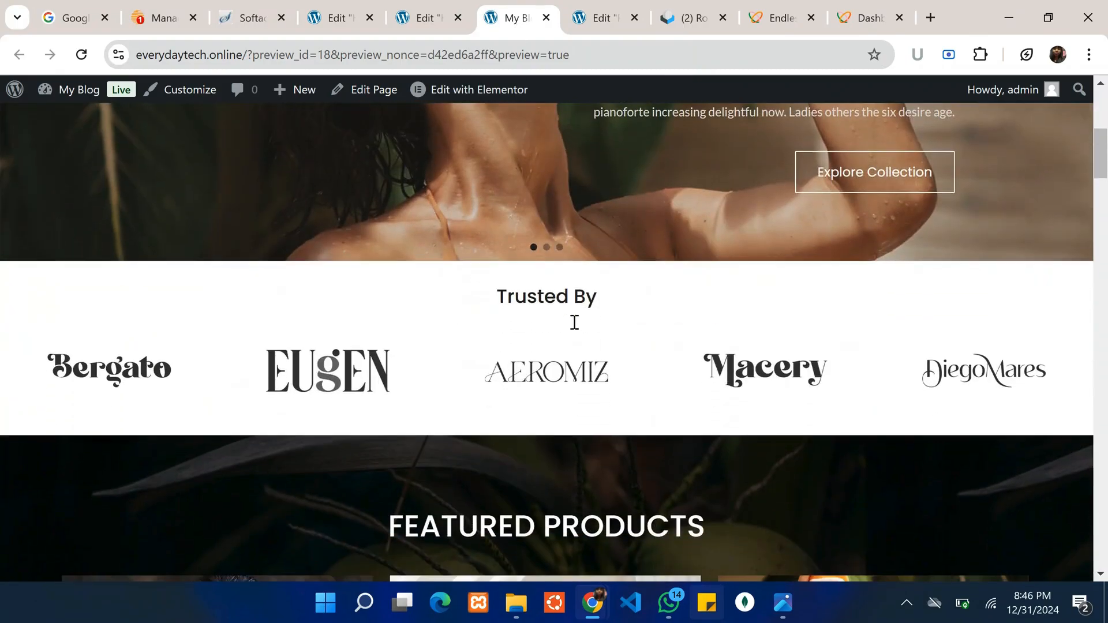
{"action": "scroll", "coordinate": [759, 383], "scroll_direction": "down", "scroll_amount": 5}
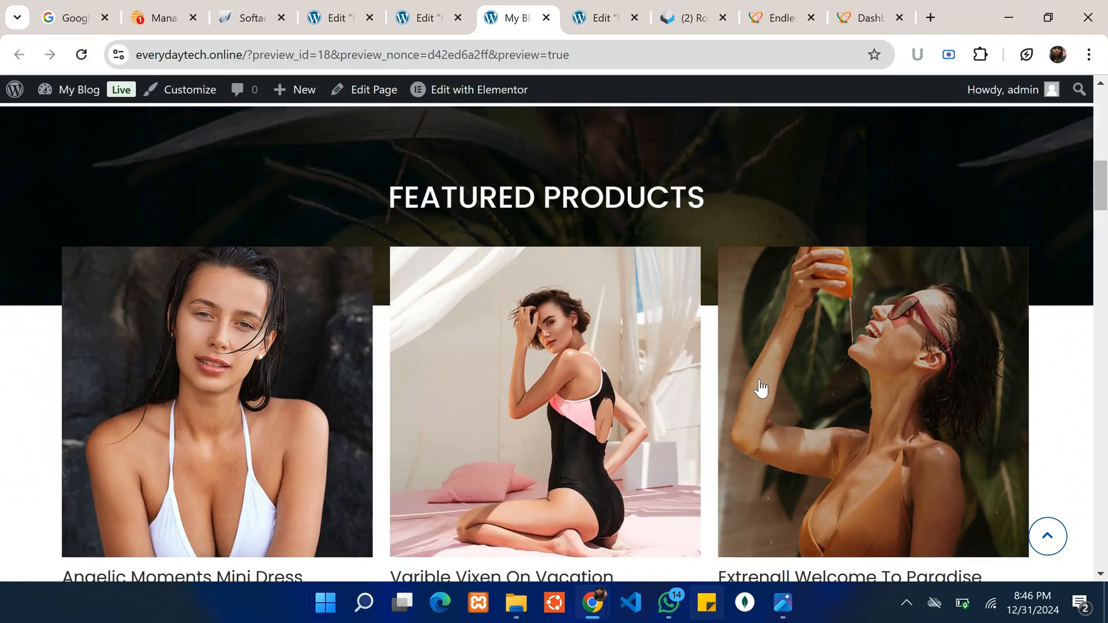
{"action": "scroll", "coordinate": [760, 382], "scroll_direction": "down", "scroll_amount": 4}
{"action": "scroll", "coordinate": [759, 387], "scroll_direction": "down", "scroll_amount": 14}
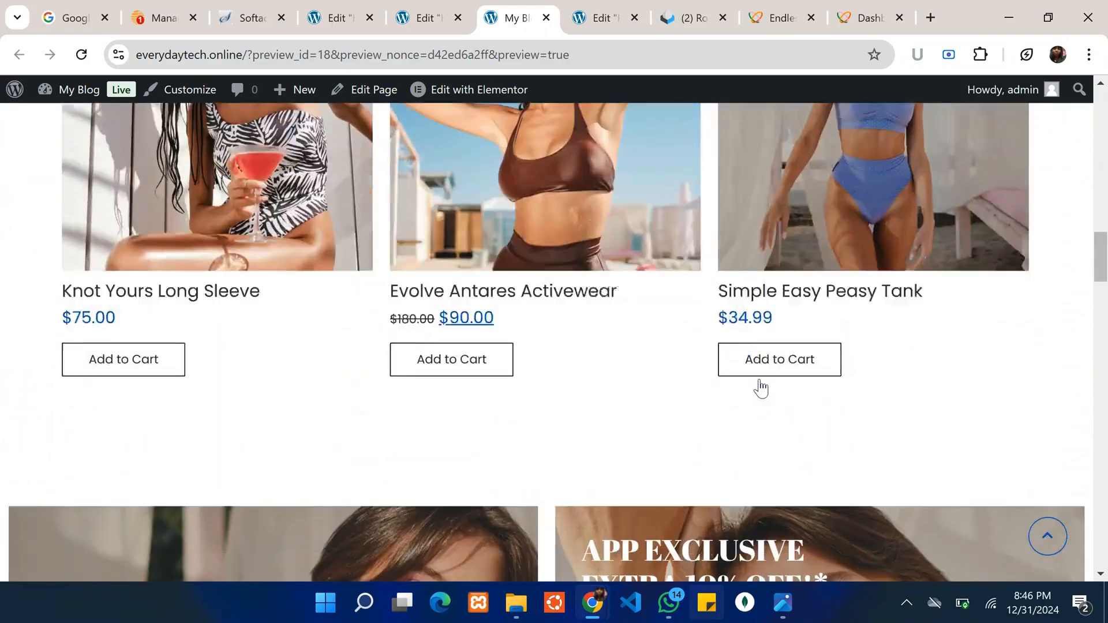
{"action": "scroll", "coordinate": [760, 388], "scroll_direction": "down", "scroll_amount": 15}
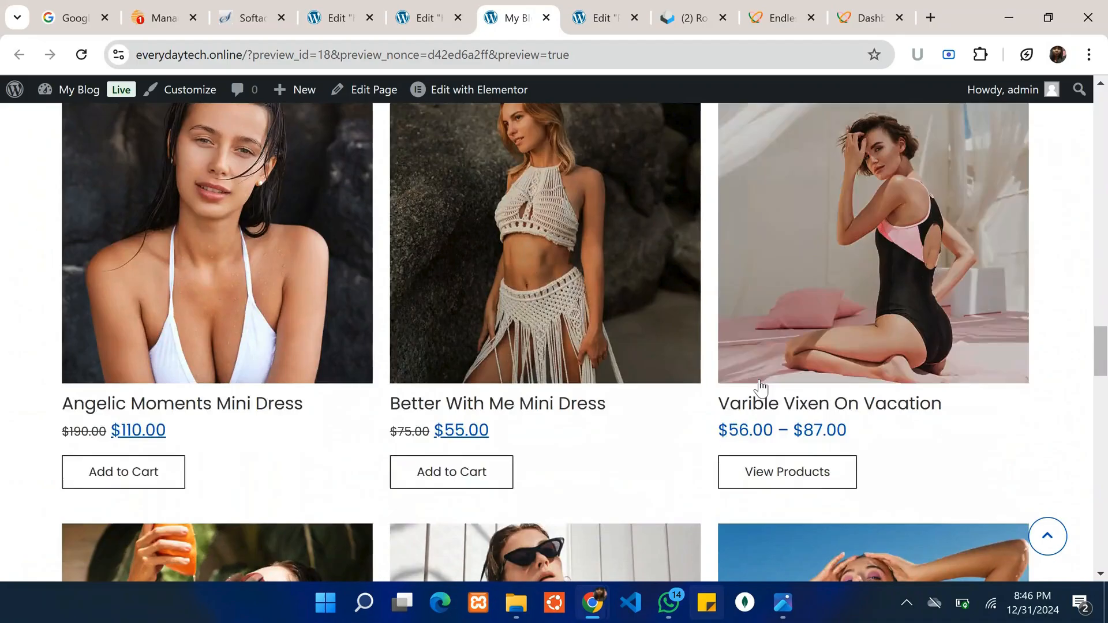
{"action": "scroll", "coordinate": [759, 385], "scroll_direction": "down", "scroll_amount": 15}
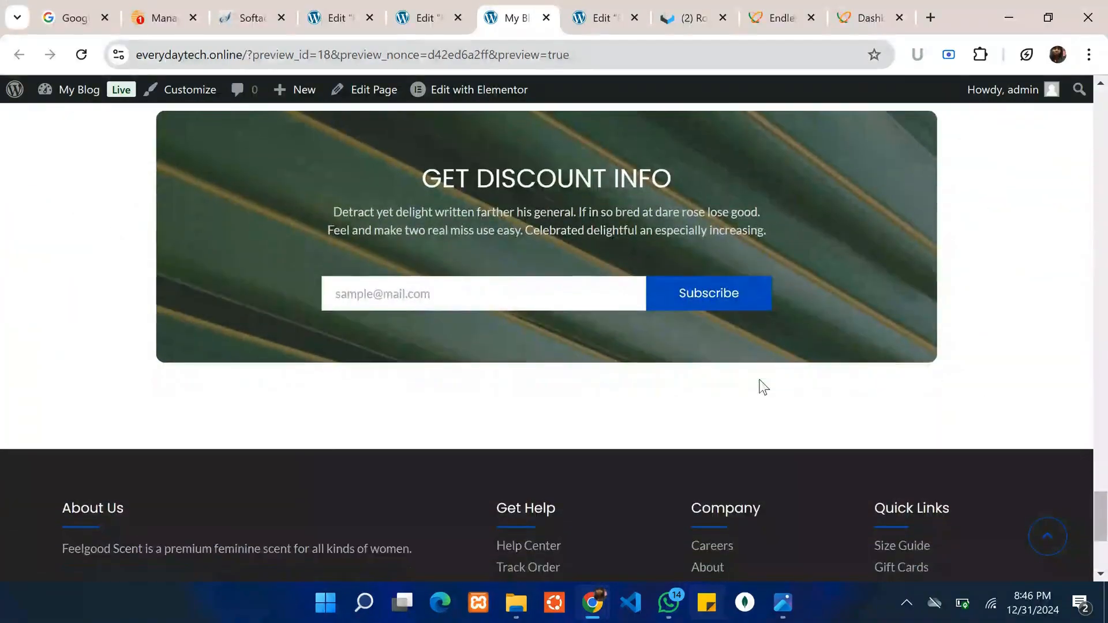
{"action": "scroll", "coordinate": [760, 386], "scroll_direction": "up", "scroll_amount": 20}
{"action": "scroll", "coordinate": [760, 386], "scroll_direction": "up", "scroll_amount": 20}
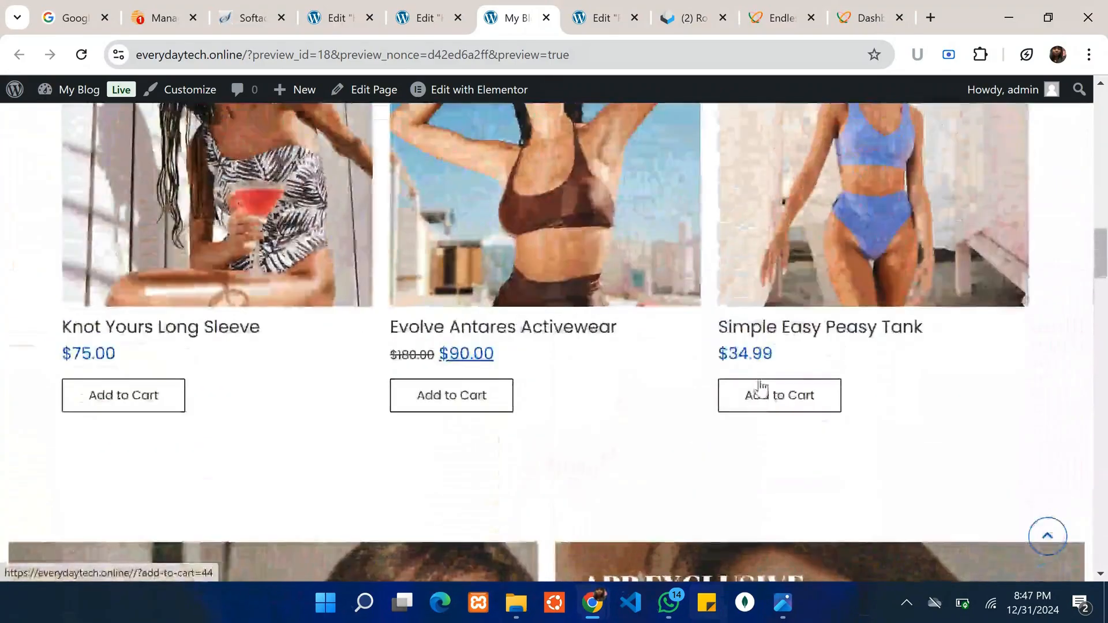